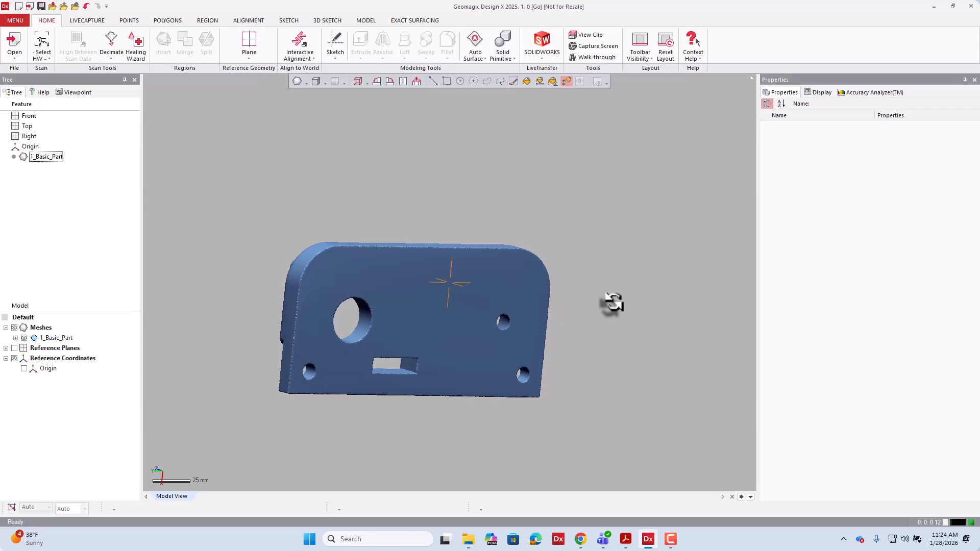
Step: Show the reference planes in the model view and expand their group to list the individual planes
{"action": "right_click_drag", "start_coordinate": [527, 208], "coordinate": [413, 176]}
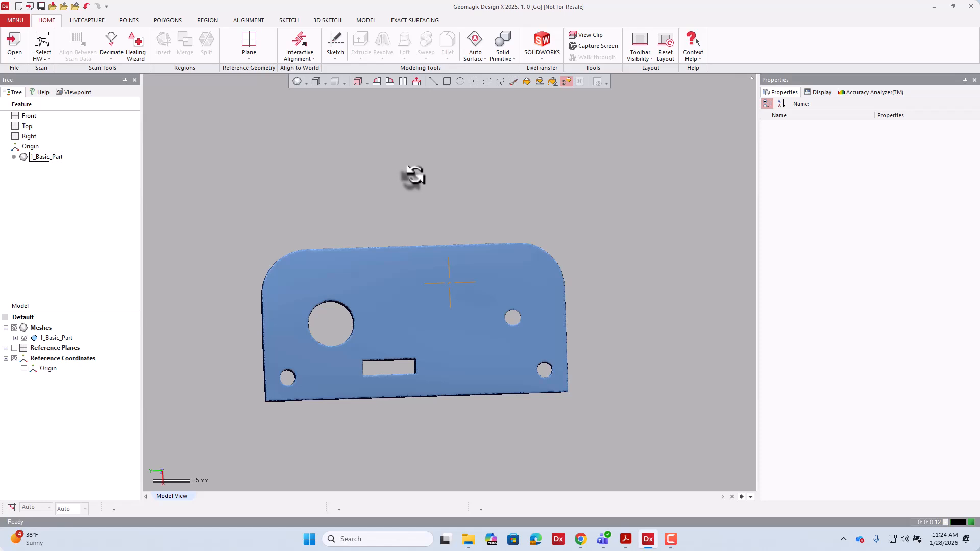
{"action": "right_click_drag", "start_coordinate": [414, 176], "coordinate": [584, 227]}
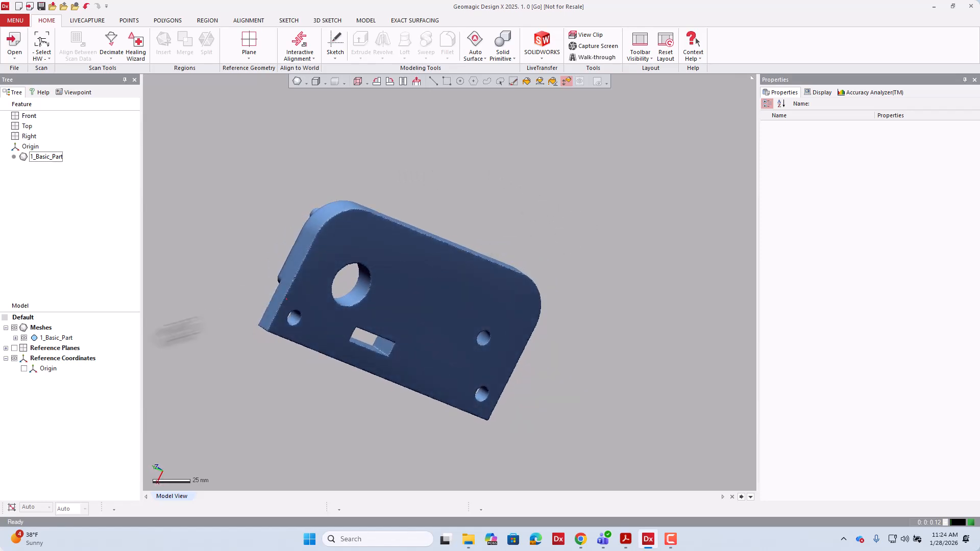
{"action": "left_click", "coordinate": [14, 348]}
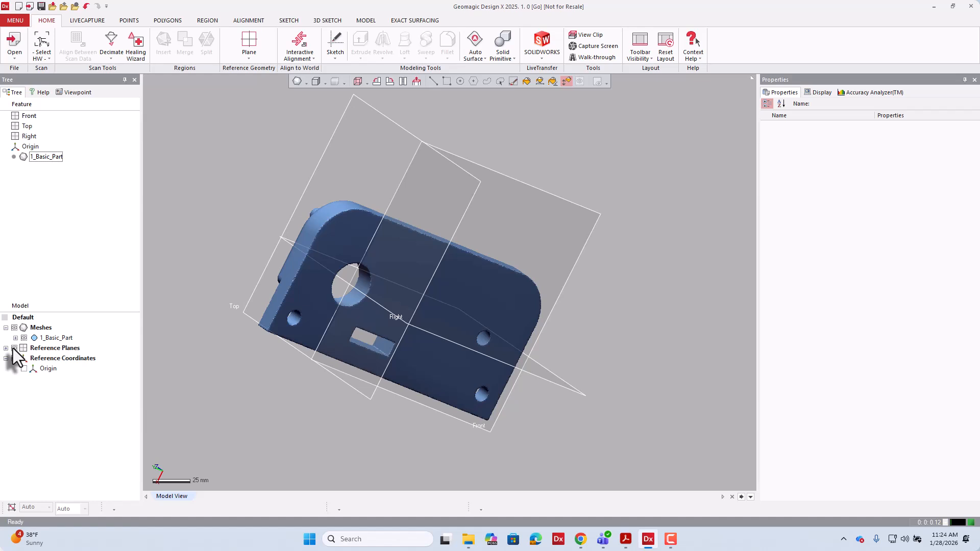
{"action": "left_click", "coordinate": [14, 348]}
{"action": "left_click", "coordinate": [14, 348]}
{"action": "left_click", "coordinate": [5, 348]}
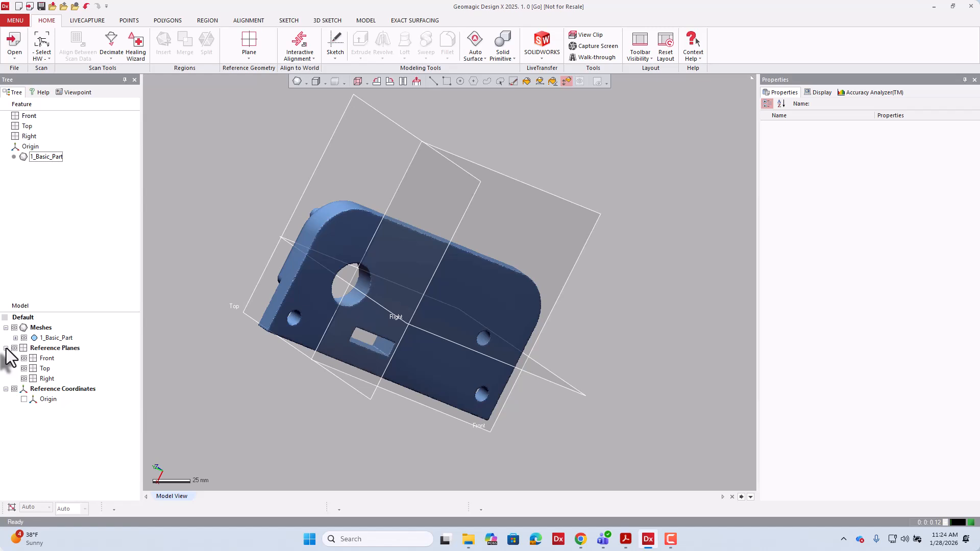
{"action": "left_click", "coordinate": [5, 348]}
{"action": "left_click", "coordinate": [6, 348]}
{"action": "left_click", "coordinate": [6, 348]}
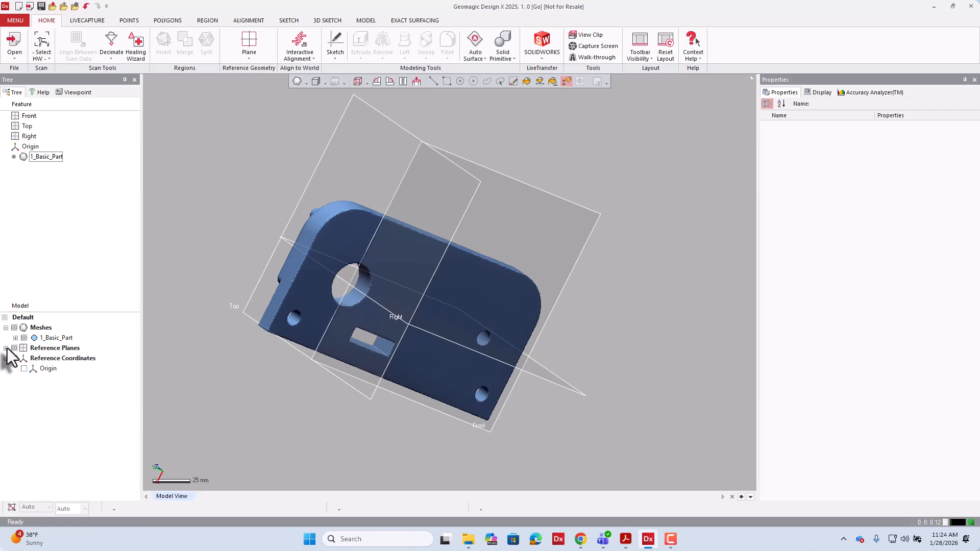
{"action": "left_click", "coordinate": [6, 348]}
{"action": "left_click", "coordinate": [6, 348]}
{"action": "left_click", "coordinate": [6, 348]}
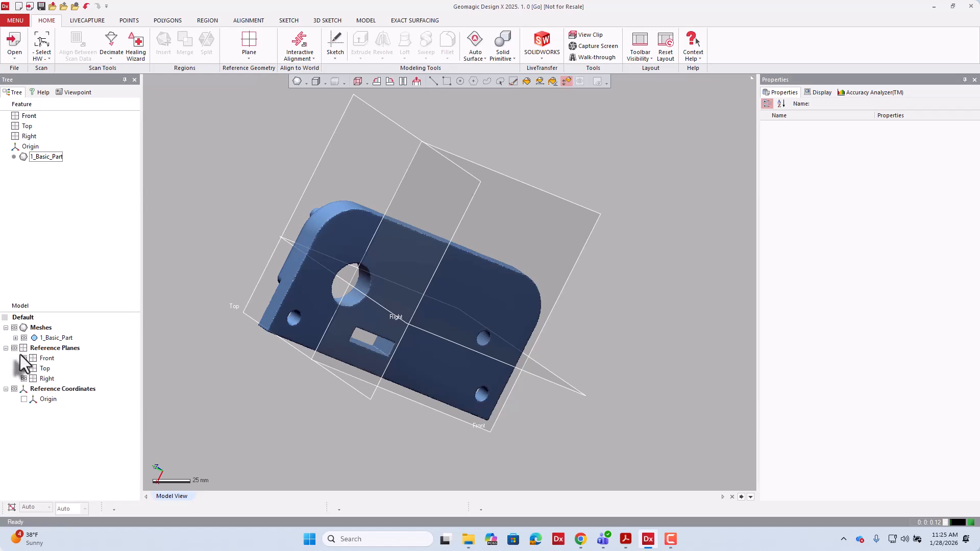
Step: Hide the Front, Top and Right reference planes individually
{"action": "left_click", "coordinate": [24, 359]}
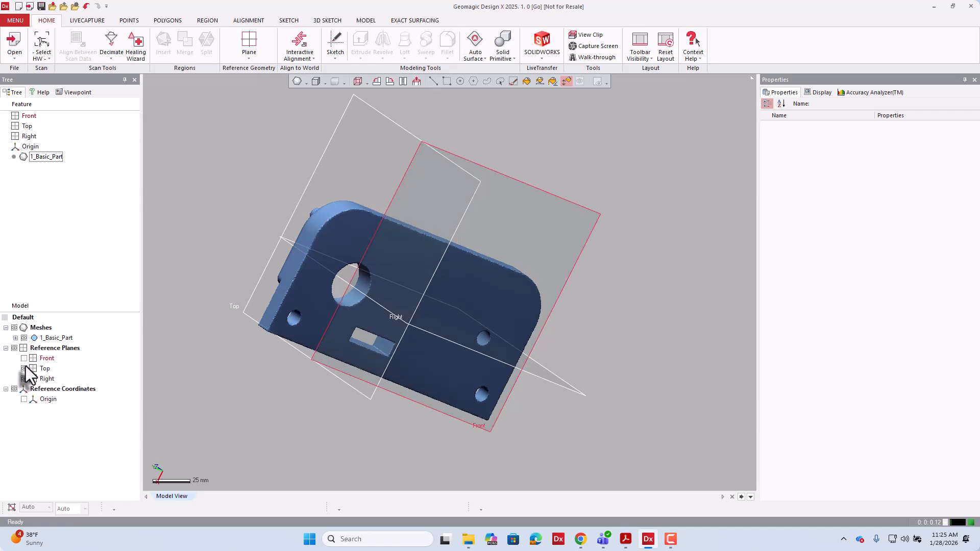
{"action": "left_click", "coordinate": [24, 368]}
{"action": "left_click", "coordinate": [24, 378]}
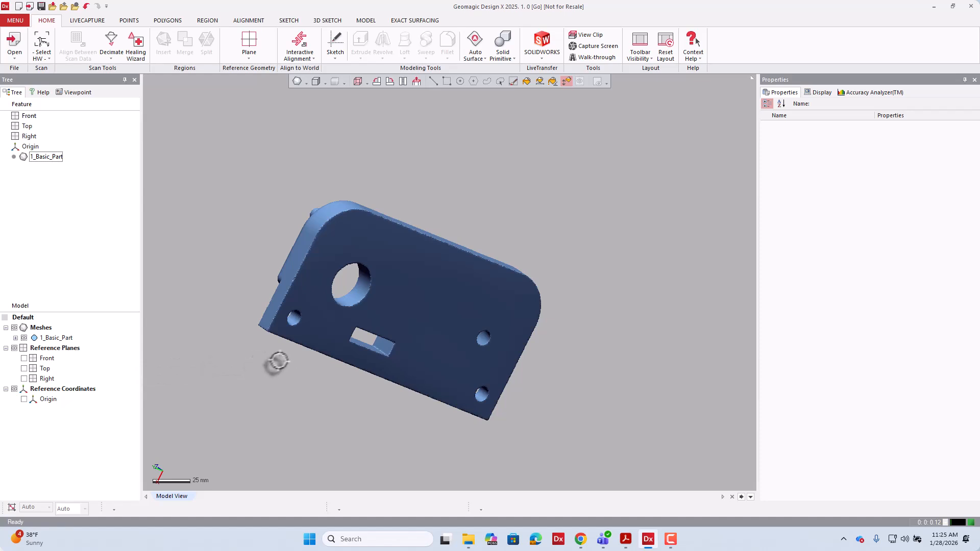
Step: Start the reference Plane command on the plate scan and open the command's context help page
{"action": "right_click_drag", "start_coordinate": [369, 194], "coordinate": [345, 211]}
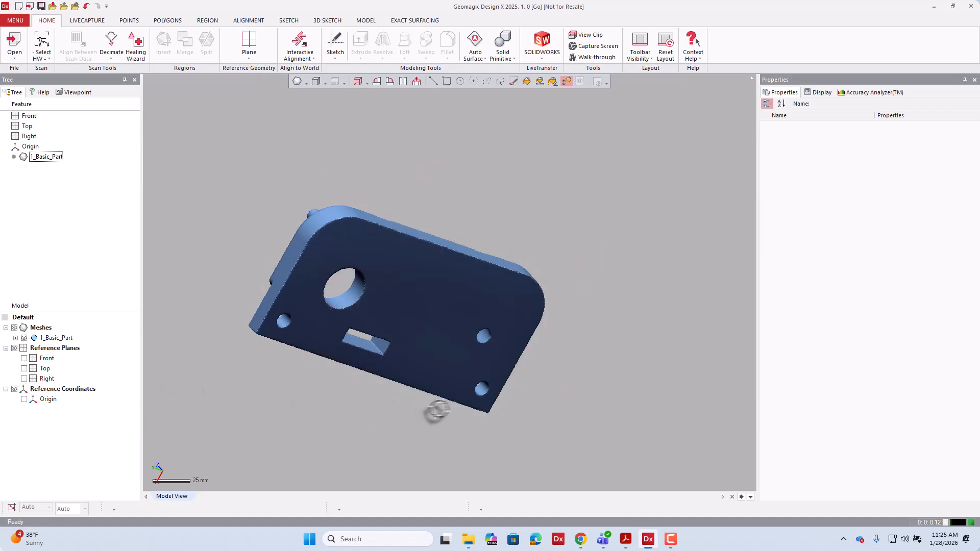
{"action": "scroll", "coordinate": [579, 333], "scroll_direction": "down", "scroll_amount": 2}
{"action": "mouse_move", "coordinate": [576, 336]}
{"action": "right_mouse_down"}
{"action": "mouse_move", "coordinate": [586, 317]}
{"action": "mouse_move", "coordinate": [538, 258]}
{"action": "mouse_move", "coordinate": [476, 219]}
{"action": "mouse_move", "coordinate": [543, 247]}
{"action": "right_mouse_up"}
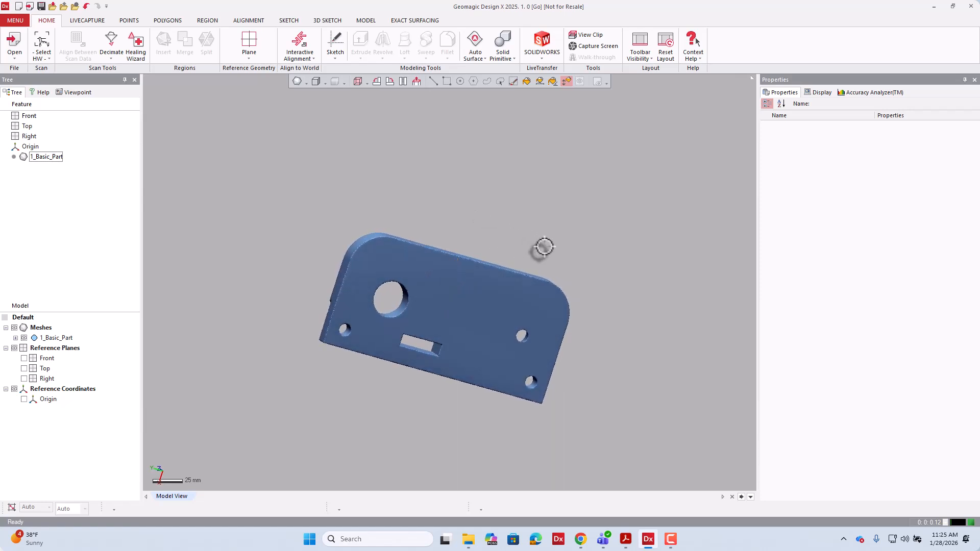
{"action": "left_click", "coordinate": [365, 20]}
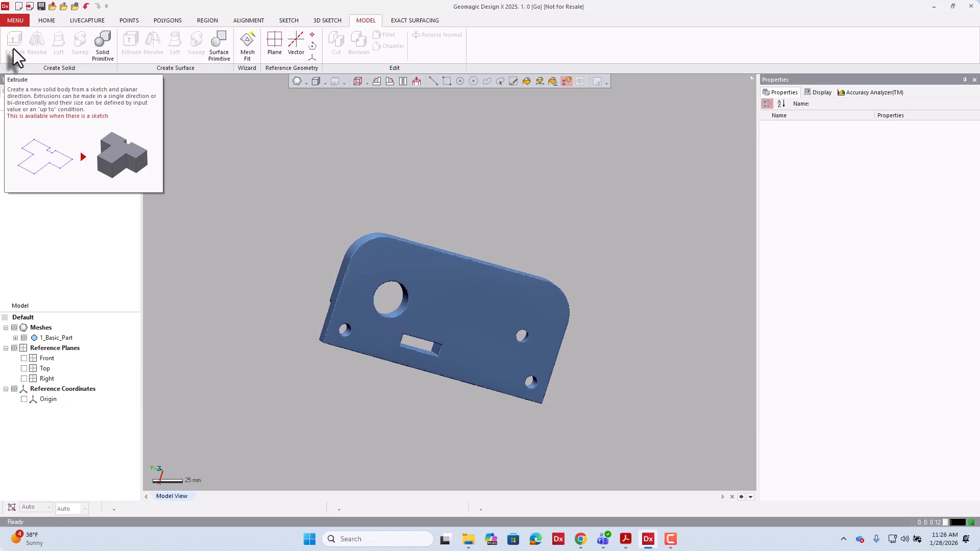
{"action": "left_click", "coordinate": [274, 45]}
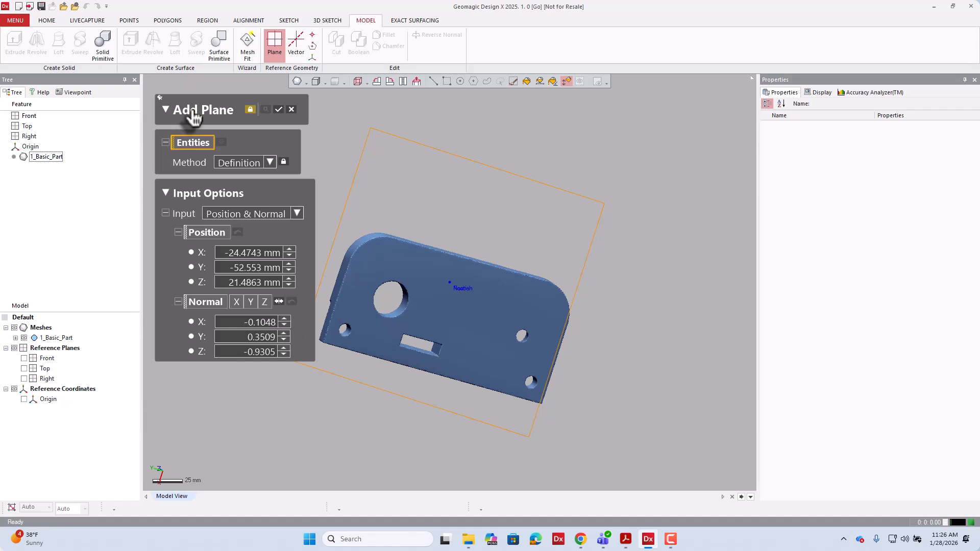
{"action": "key", "text": "alt+Tab"}
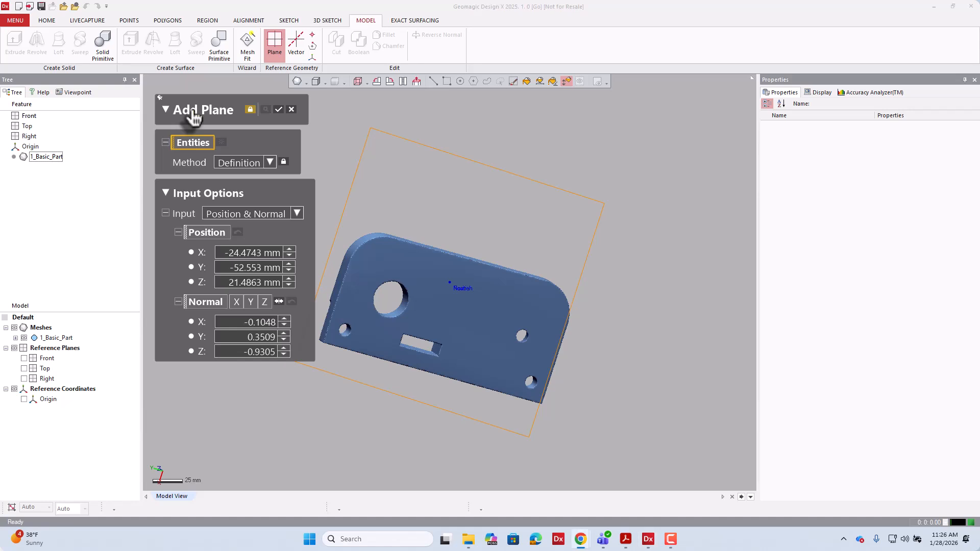
{"action": "key", "text": "alt+Tab"}
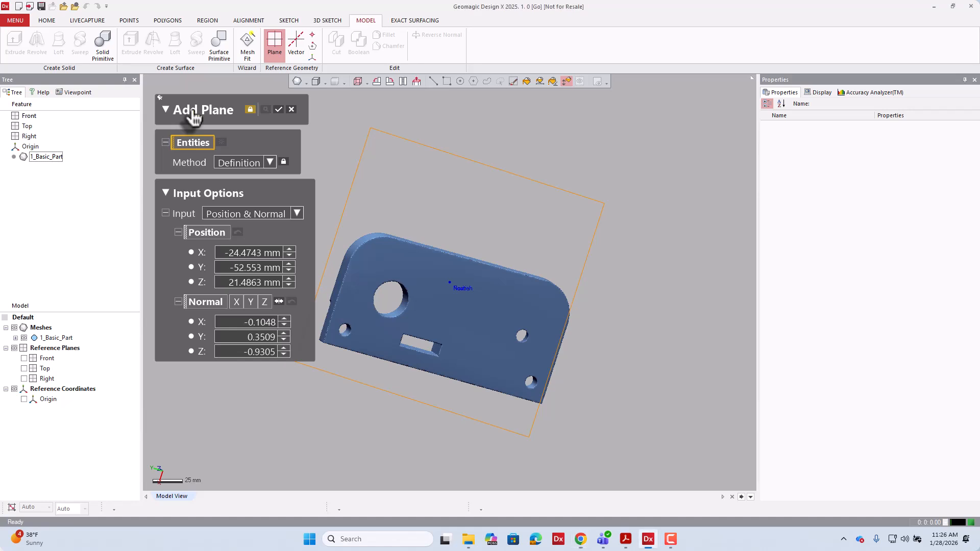
{"action": "key", "text": "F1"}
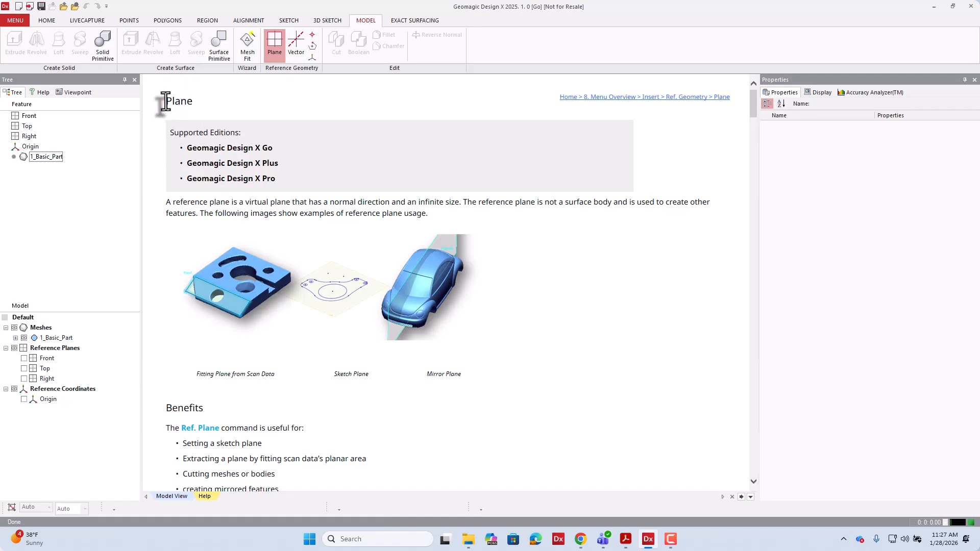
Step: Read the Plane help page's supported editions, its definition of a reference plane and the Benefits list
{"action": "left_click_drag", "start_coordinate": [168, 101], "coordinate": [192, 101]}
{"action": "left_click_drag", "start_coordinate": [187, 148], "coordinate": [284, 185]}
{"action": "scroll", "coordinate": [286, 346], "scroll_direction": "down", "scroll_amount": 5}
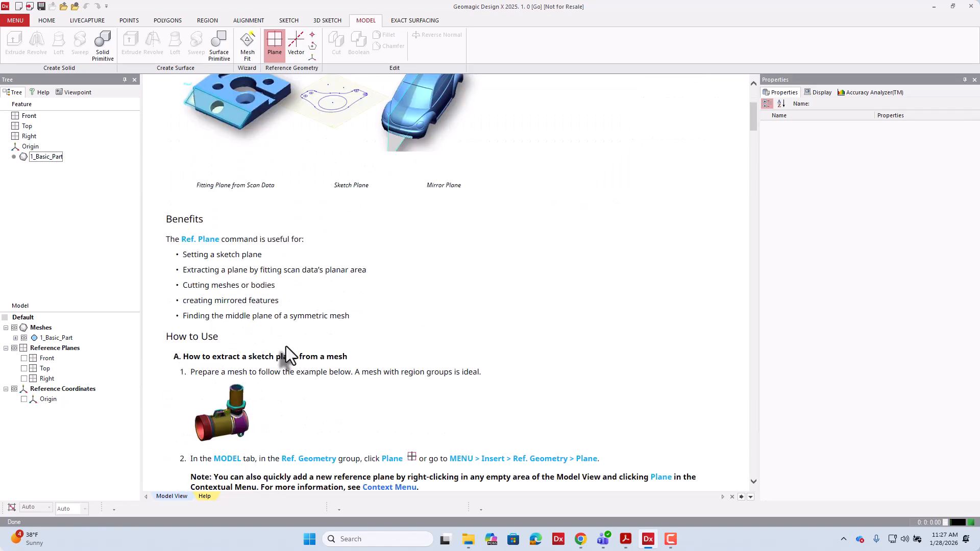
{"action": "scroll", "coordinate": [266, 247], "scroll_direction": "up", "scroll_amount": 4}
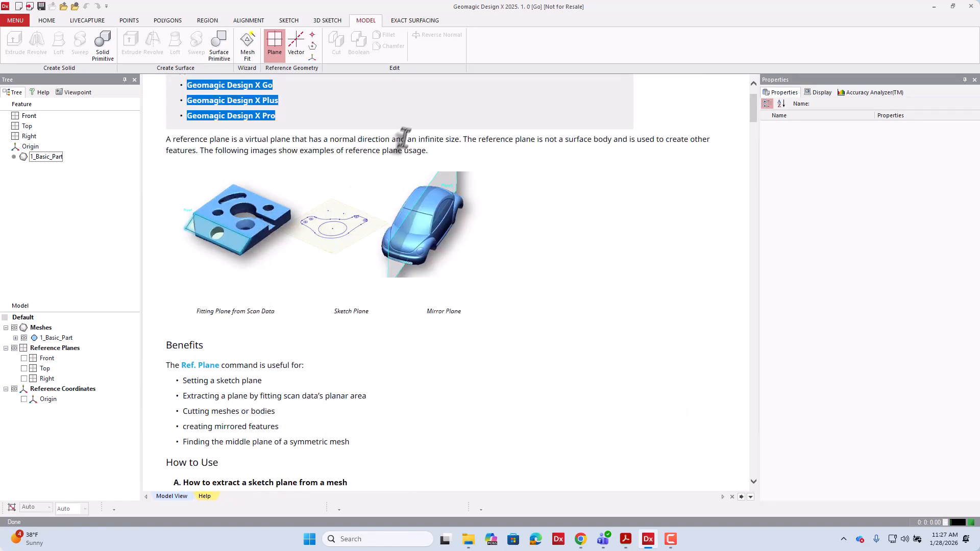
{"action": "left_click_drag", "start_coordinate": [408, 139], "coordinate": [458, 141]}
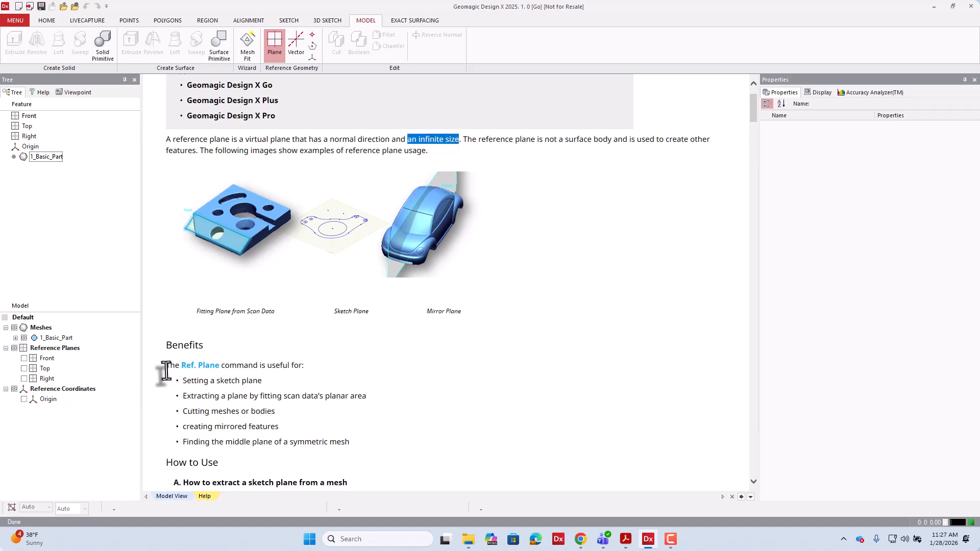
{"action": "mouse_move", "coordinate": [166, 365]}
{"action": "left_mouse_down"}
{"action": "mouse_move", "coordinate": [310, 362]}
{"action": "mouse_move", "coordinate": [329, 419]}
{"action": "mouse_move", "coordinate": [362, 442]}
{"action": "left_mouse_up"}
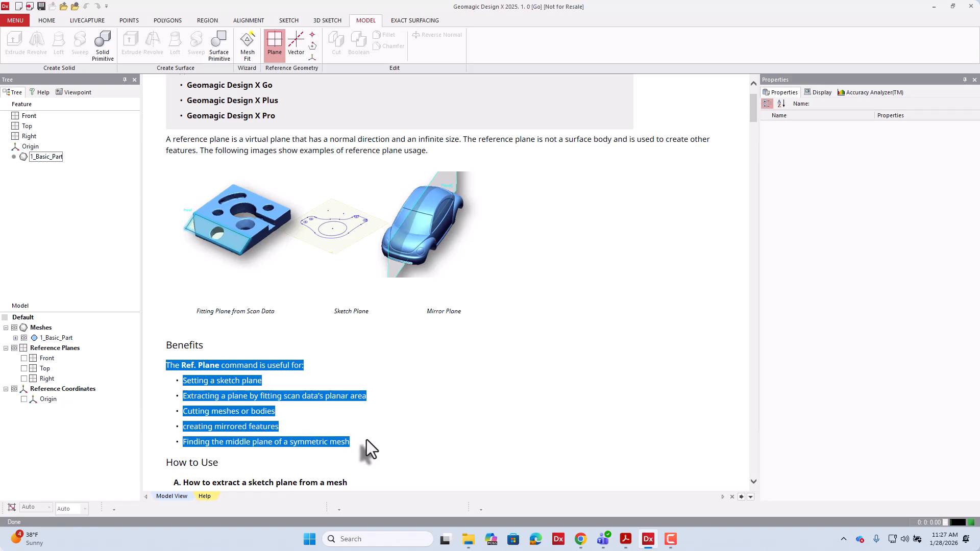
{"action": "left_click", "coordinate": [369, 434]}
Step: Review the How to Use instructions for extracting and offsetting a plane, and the list of methods under Options in Detail
{"action": "scroll", "coordinate": [369, 434], "scroll_direction": "down", "scroll_amount": 5}
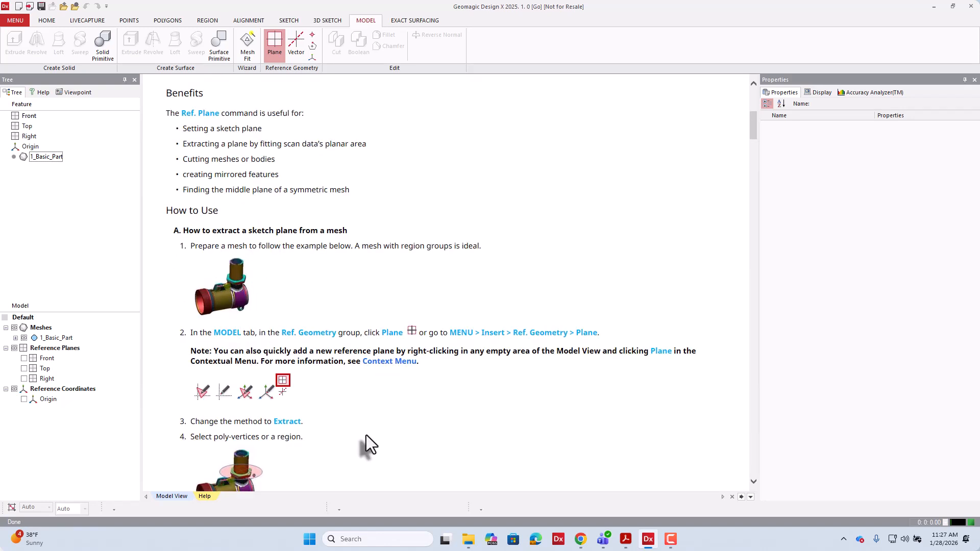
{"action": "scroll", "coordinate": [366, 435], "scroll_direction": "down", "scroll_amount": 1}
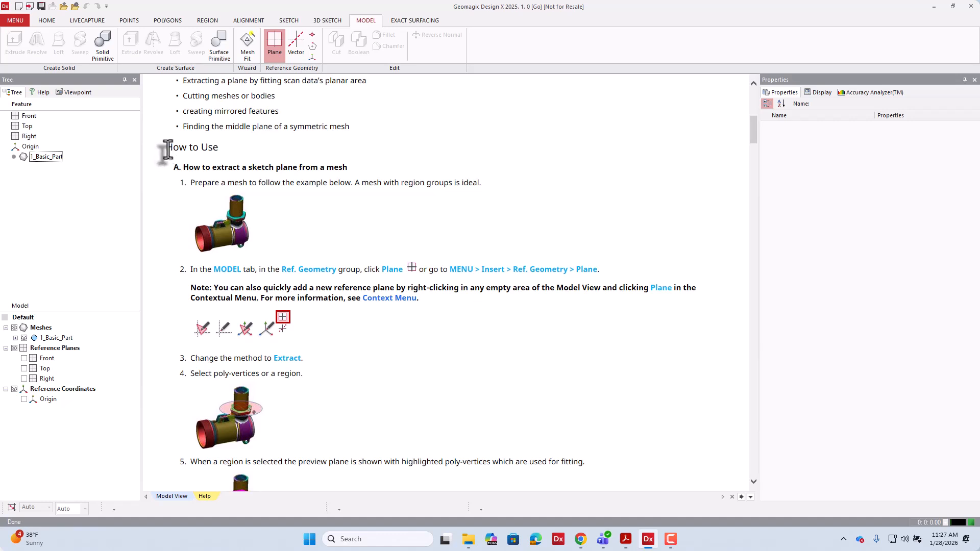
{"action": "left_click_drag", "start_coordinate": [164, 147], "coordinate": [220, 148]}
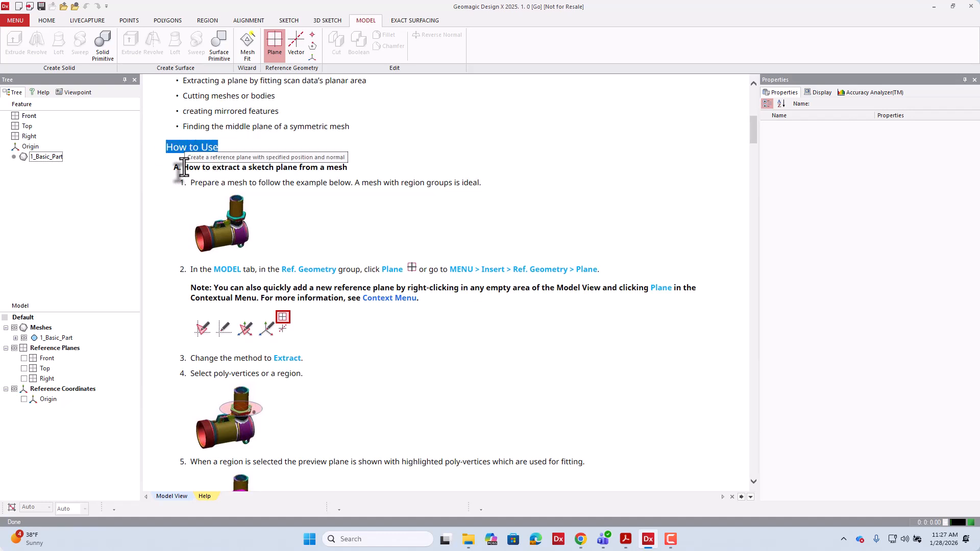
{"action": "left_click_drag", "start_coordinate": [184, 167], "coordinate": [342, 170]}
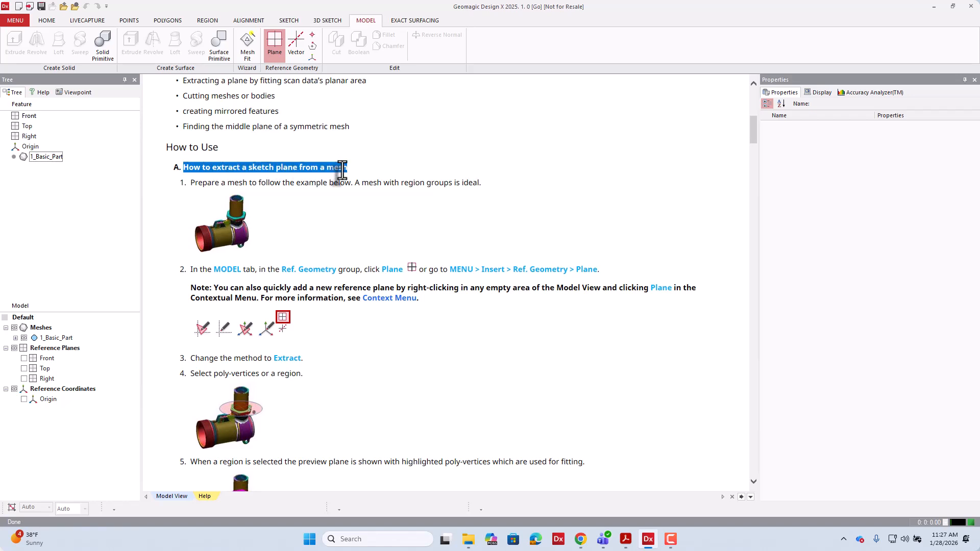
{"action": "scroll", "coordinate": [342, 308], "scroll_direction": "down", "scroll_amount": 3}
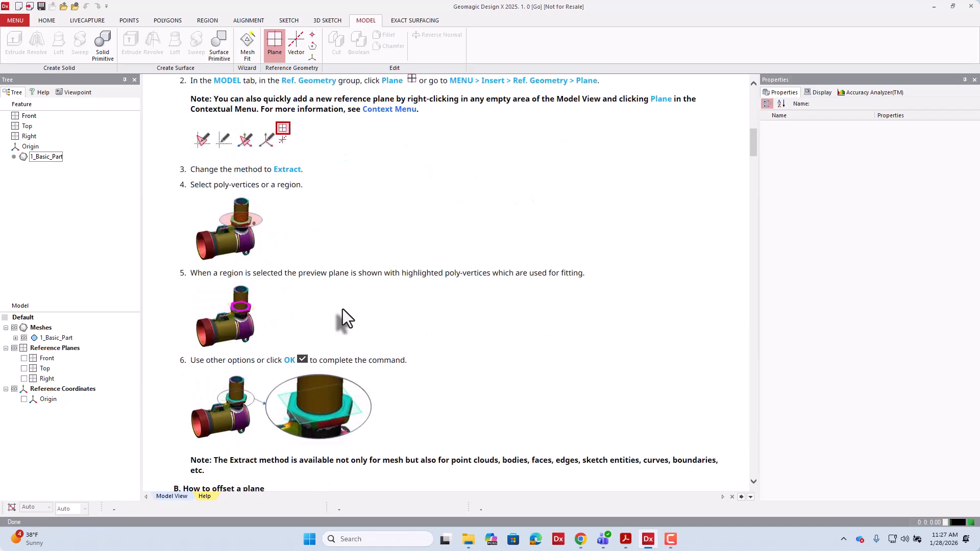
{"action": "scroll", "coordinate": [342, 308], "scroll_direction": "down", "scroll_amount": 4}
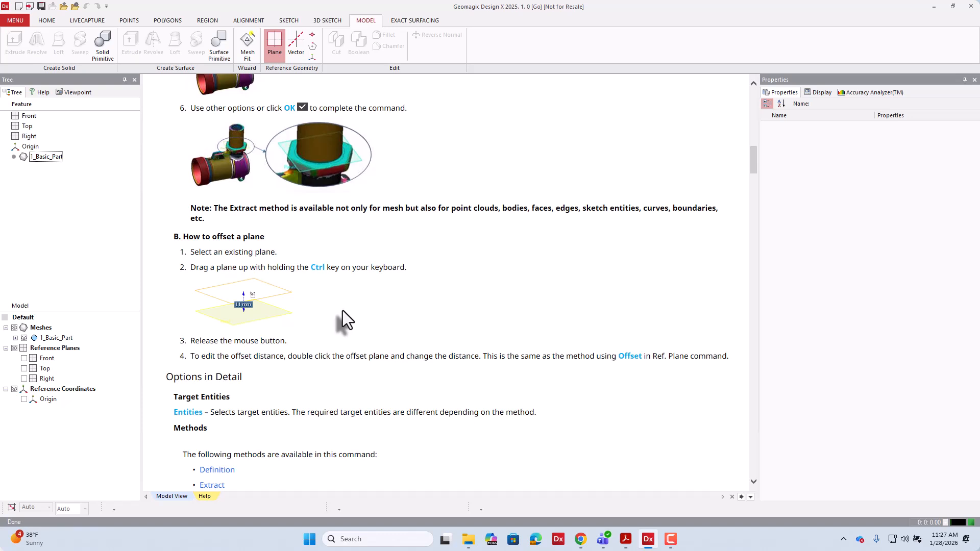
{"action": "scroll", "coordinate": [342, 311], "scroll_direction": "down", "scroll_amount": 3}
{"action": "scroll", "coordinate": [342, 310], "scroll_direction": "down", "scroll_amount": 1}
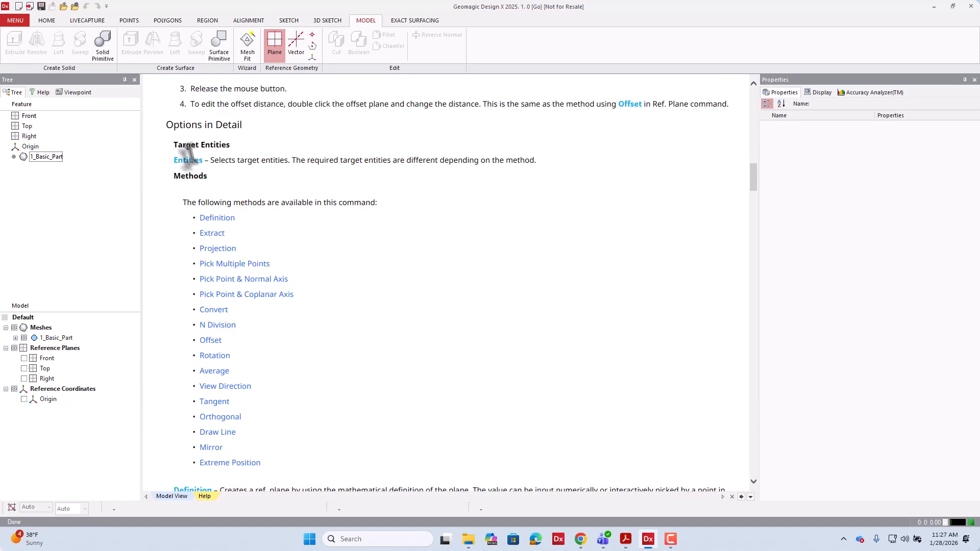
{"action": "left_click_drag", "start_coordinate": [166, 125], "coordinate": [243, 128]}
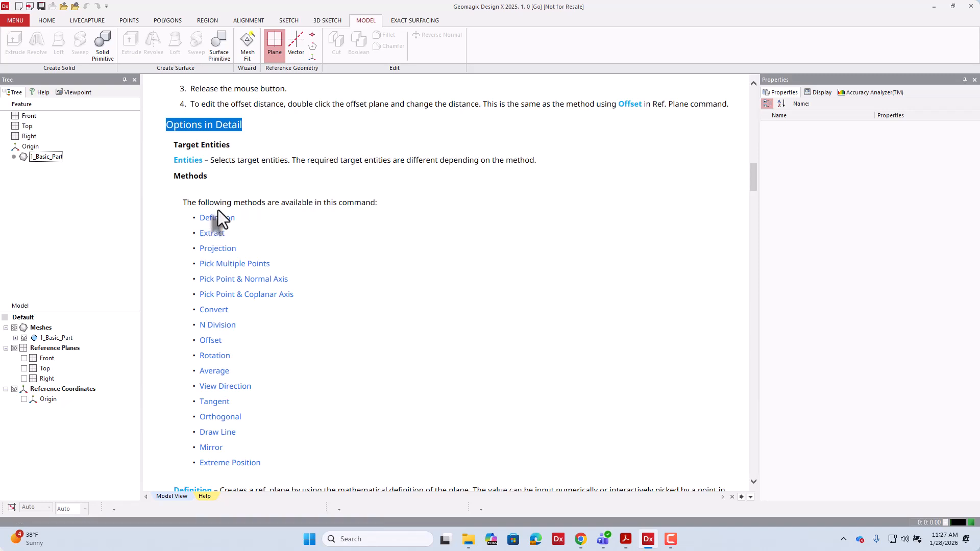
{"action": "left_click_drag", "start_coordinate": [174, 176], "coordinate": [210, 178]}
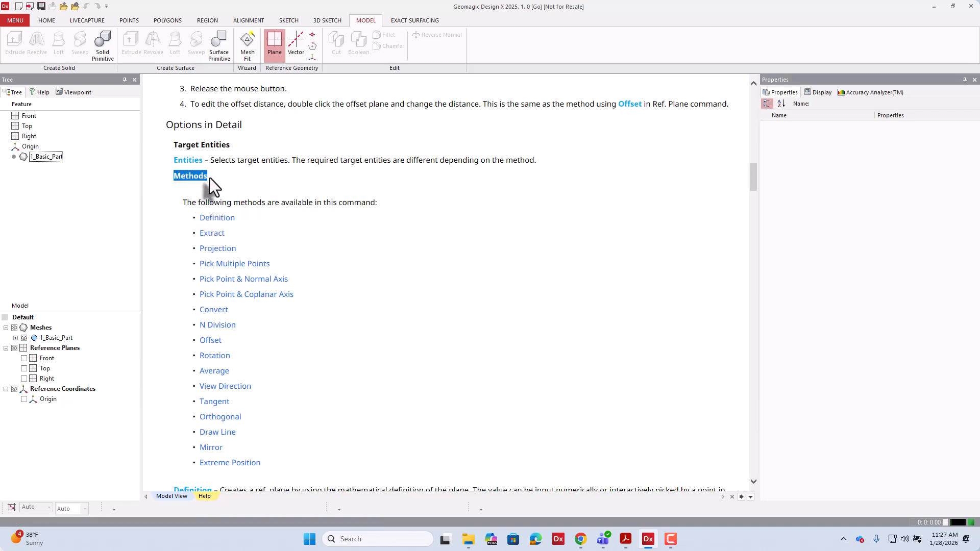
Step: Read the help on the Extract method, its Fitting Type and Remove Outlier options, and return to the model view
{"action": "left_click", "coordinate": [214, 235]}
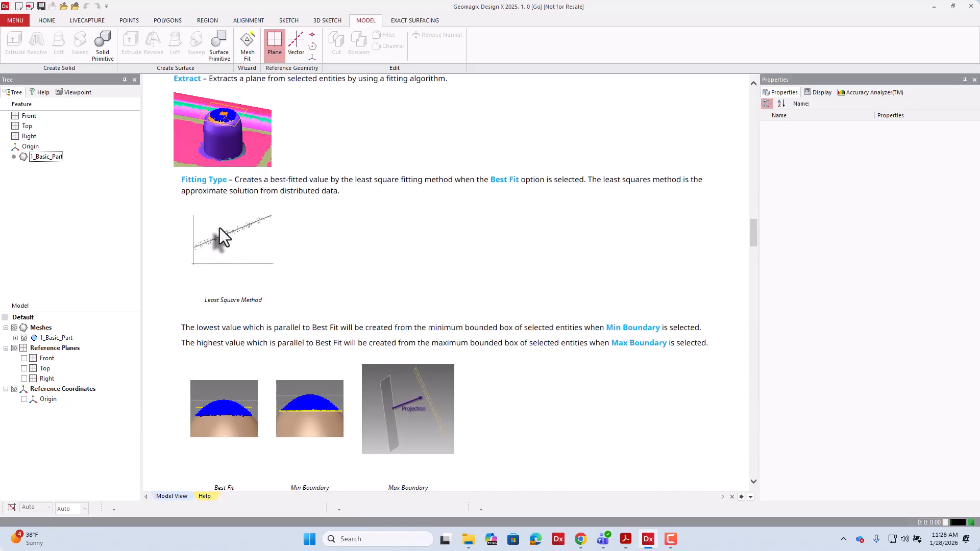
{"action": "scroll", "coordinate": [219, 228], "scroll_direction": "up", "scroll_amount": 1}
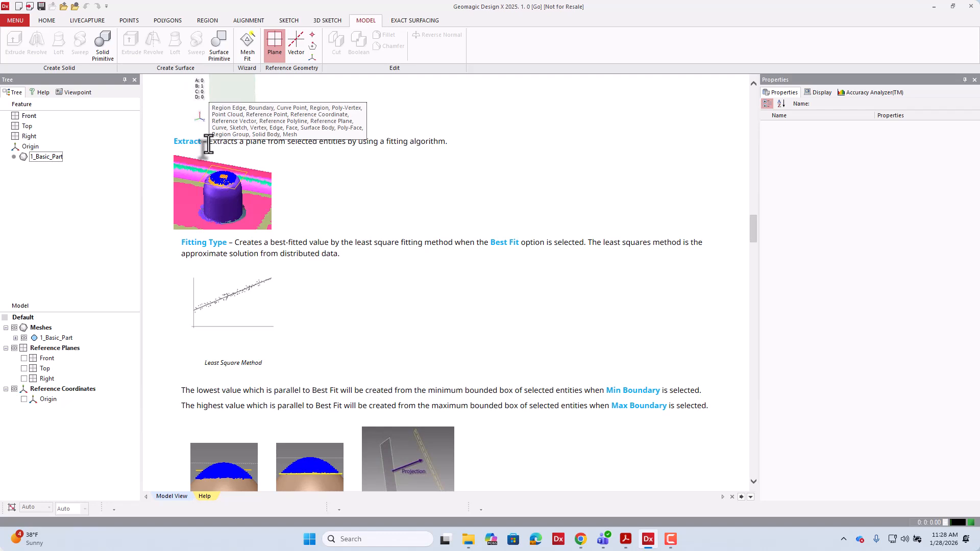
{"action": "left_click_drag", "start_coordinate": [209, 144], "coordinate": [441, 145]}
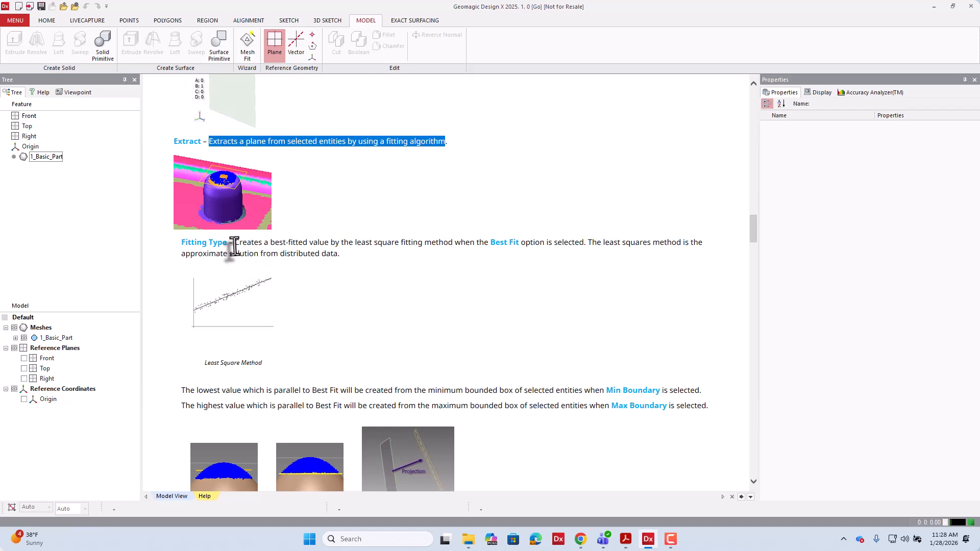
{"action": "left_click_drag", "start_coordinate": [235, 247], "coordinate": [346, 254]}
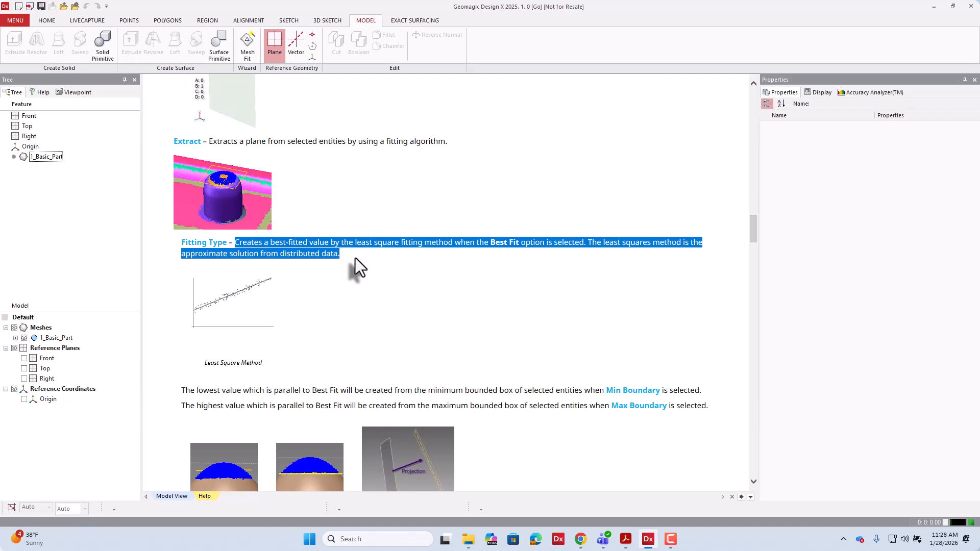
{"action": "scroll", "coordinate": [358, 268], "scroll_direction": "down", "scroll_amount": 3}
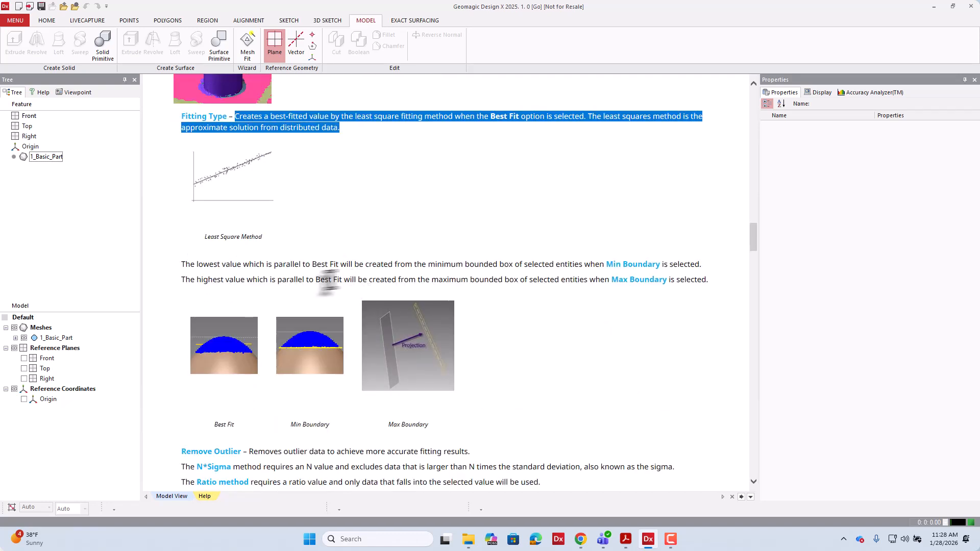
{"action": "scroll", "coordinate": [266, 338], "scroll_direction": "down", "scroll_amount": 3}
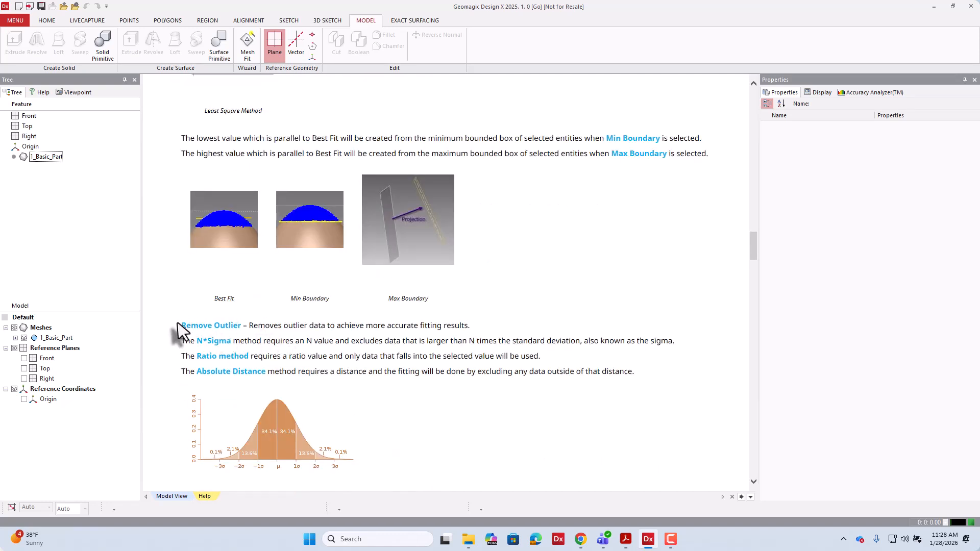
{"action": "left_click_drag", "start_coordinate": [181, 326], "coordinate": [677, 383]}
{"action": "left_click", "coordinate": [172, 496]}
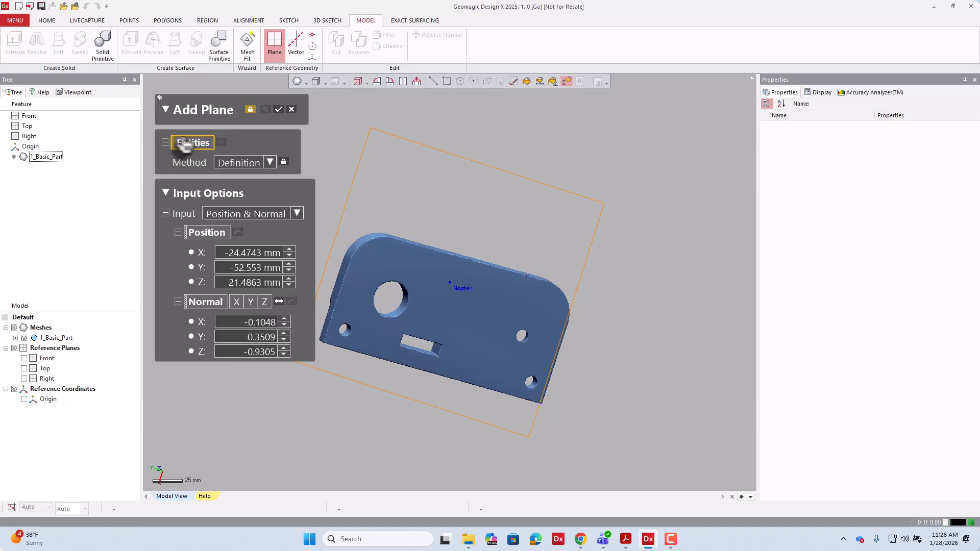
Step: Set the plane method to Extract and activate rectangle selection for picking mesh faces on the plate's flat back side
{"action": "left_click", "coordinate": [269, 163]}
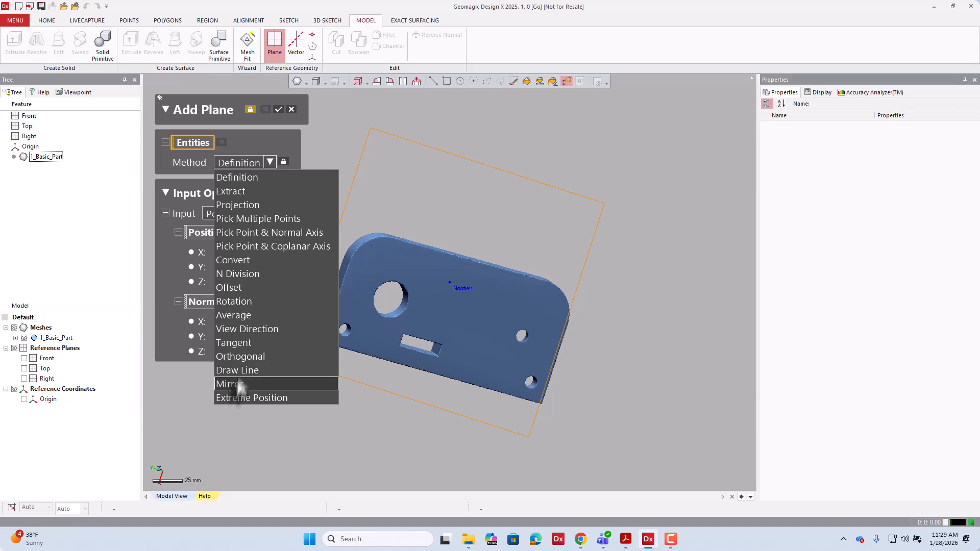
{"action": "left_click", "coordinate": [269, 193]}
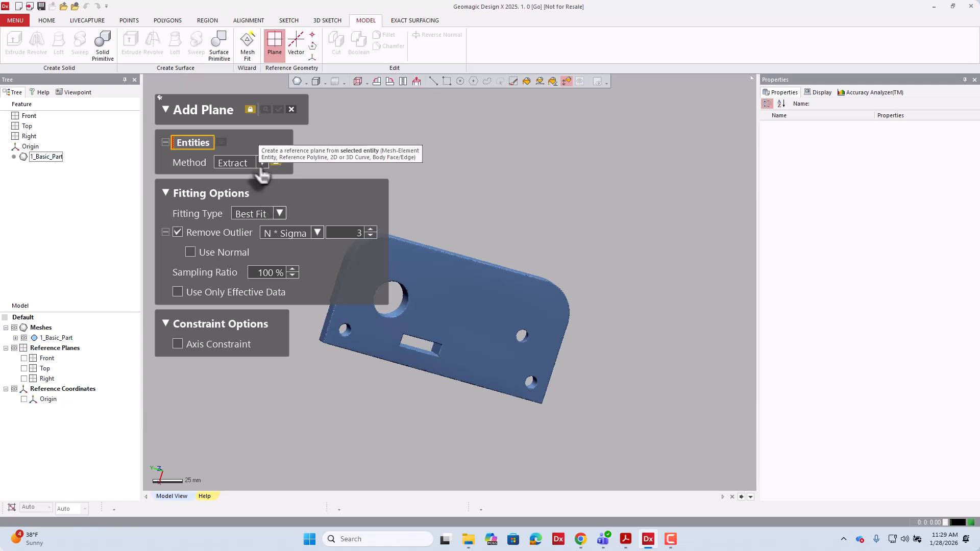
{"action": "left_click", "coordinate": [449, 78]}
{"action": "scroll", "coordinate": [568, 282], "scroll_direction": "down", "scroll_amount": 3}
{"action": "right_click_drag", "start_coordinate": [568, 283], "coordinate": [481, 219]}
{"action": "scroll", "coordinate": [473, 272], "scroll_direction": "up", "scroll_amount": 5}
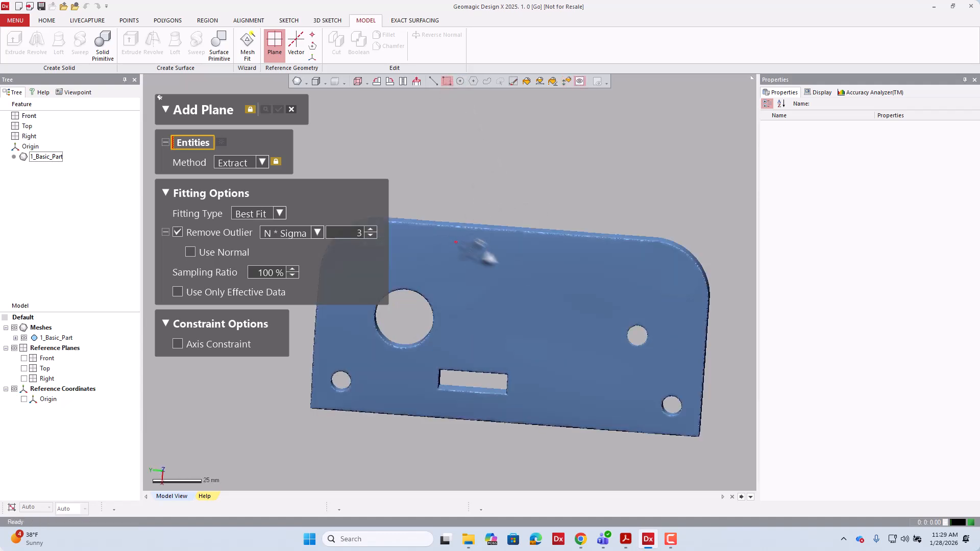
Step: Box-select poly-faces in the middle of the flat face, beside the rectangular slot and near the rounded corner by the single inner small hole
{"action": "left_click_drag", "start_coordinate": [454, 241], "coordinate": [582, 359]}
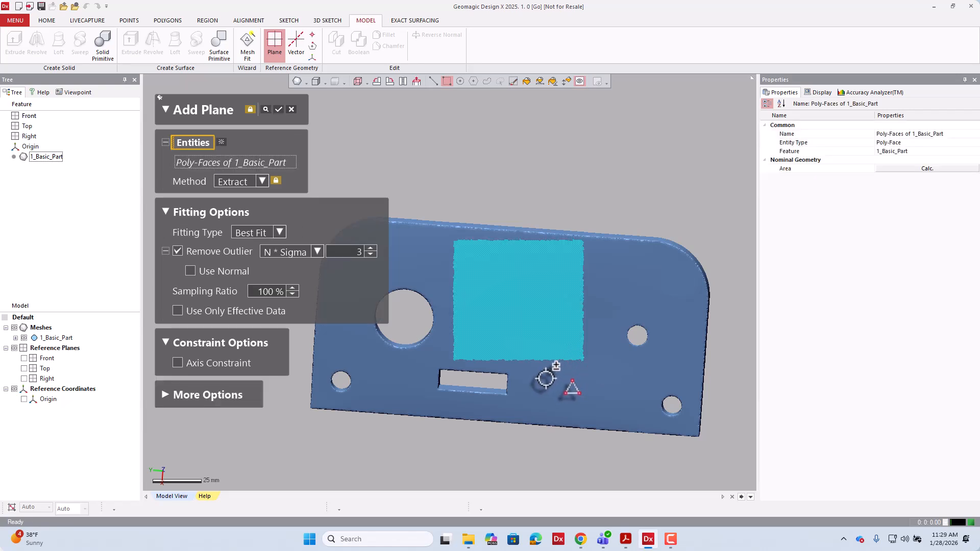
{"action": "left_click_drag", "start_coordinate": [544, 377], "coordinate": [629, 416]}
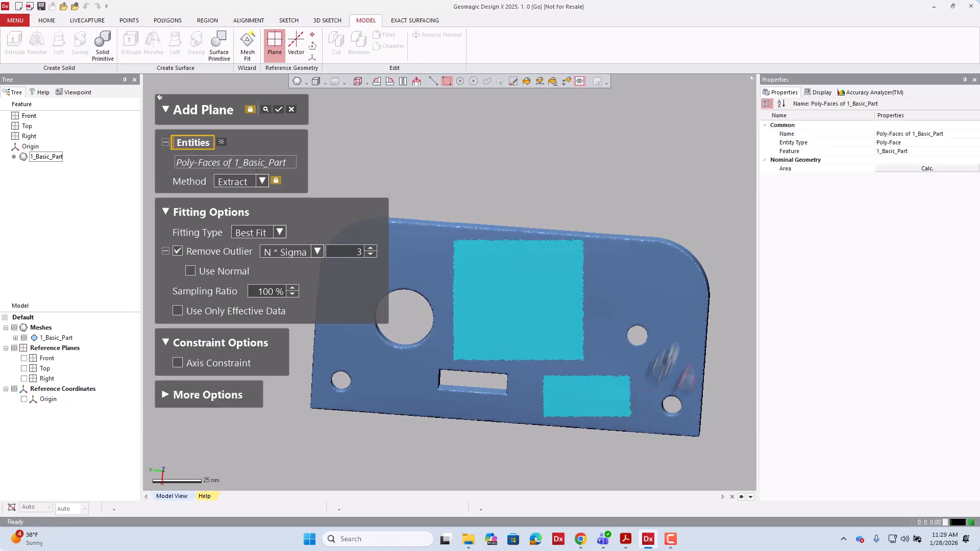
{"action": "left_click_drag", "start_coordinate": [635, 261], "coordinate": [681, 317]}
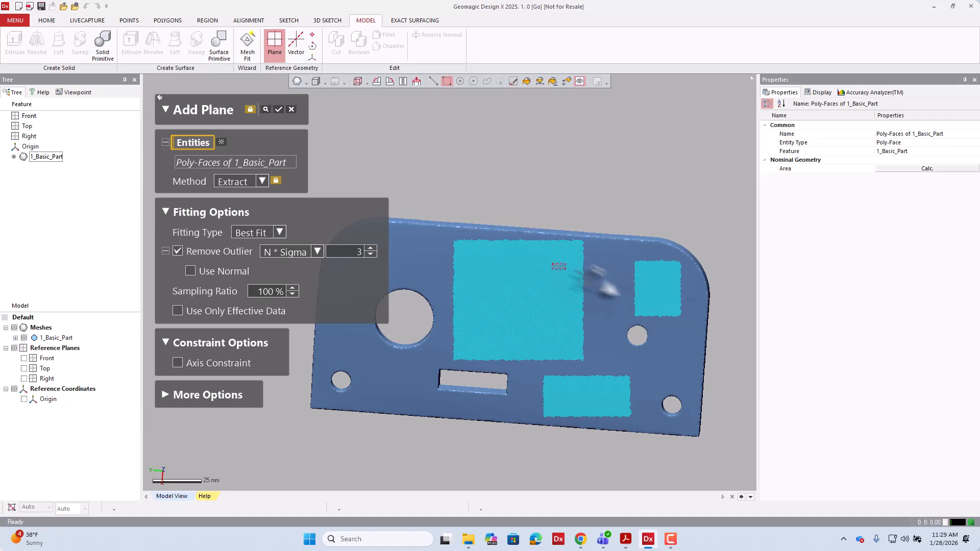
{"action": "left_click_drag", "start_coordinate": [554, 263], "coordinate": [681, 321]}
{"action": "scroll", "coordinate": [646, 285], "scroll_direction": "down", "scroll_amount": 2}
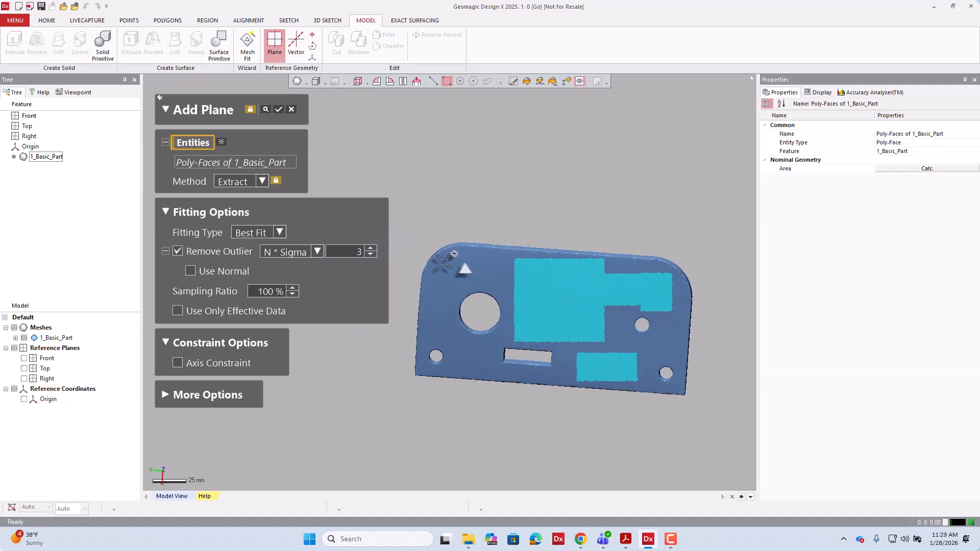
Step: Add poly-face patches around the large hole and the inner small hole, extending the selection toward the plate's edges
{"action": "left_click_drag", "start_coordinate": [438, 260], "coordinate": [534, 284]}
{"action": "left_click_drag", "start_coordinate": [428, 278], "coordinate": [496, 379]}
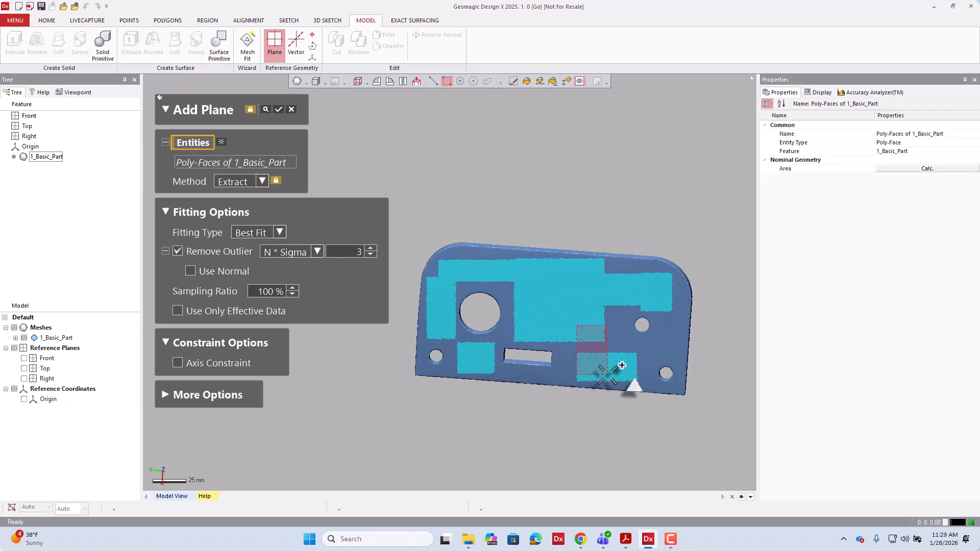
{"action": "left_click_drag", "start_coordinate": [605, 337], "coordinate": [680, 356]}
{"action": "left_click_drag", "start_coordinate": [661, 285], "coordinate": [634, 406]}
{"action": "scroll", "coordinate": [628, 367], "scroll_direction": "up", "scroll_amount": 3}
{"action": "left_click_drag", "start_coordinate": [560, 235], "coordinate": [649, 364]}
{"action": "left_click_drag", "start_coordinate": [569, 328], "coordinate": [524, 377], "text": "shift"}
{"action": "scroll", "coordinate": [522, 365], "scroll_direction": "down", "scroll_amount": 3}
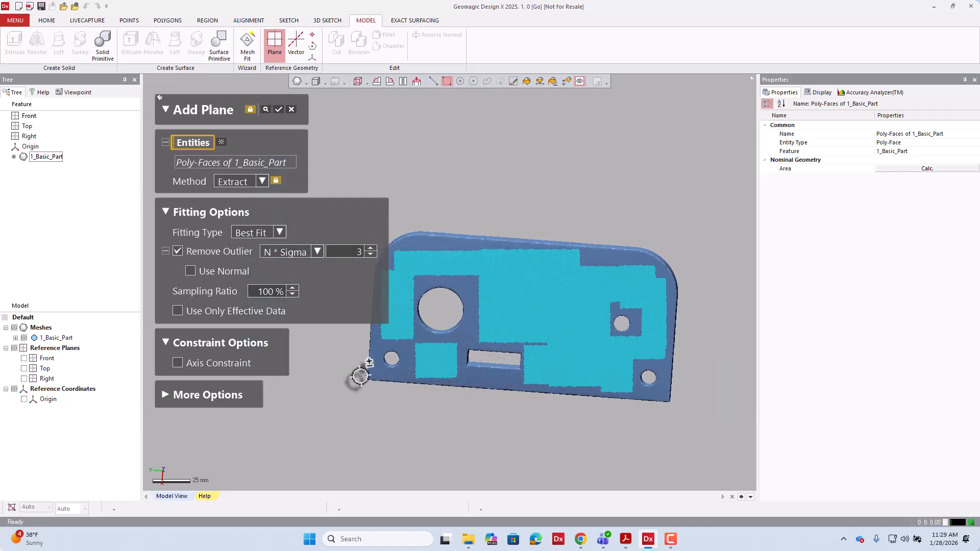
Step: Extend the poly-face selection between the large hole and its neighbouring corner hole, and around the rectangular slot
{"action": "scroll", "coordinate": [384, 365], "scroll_direction": "up", "scroll_amount": 5}
{"action": "right_click_drag", "start_coordinate": [533, 399], "coordinate": [568, 382]}
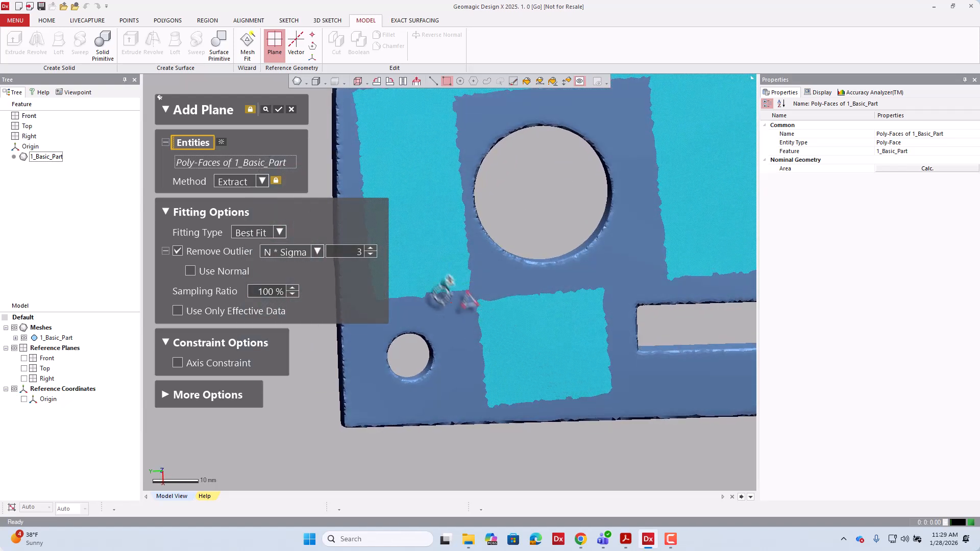
{"action": "left_click_drag", "start_coordinate": [434, 280], "coordinate": [452, 405], "text": "shift"}
{"action": "scroll", "coordinate": [451, 405], "scroll_direction": "down", "scroll_amount": 3}
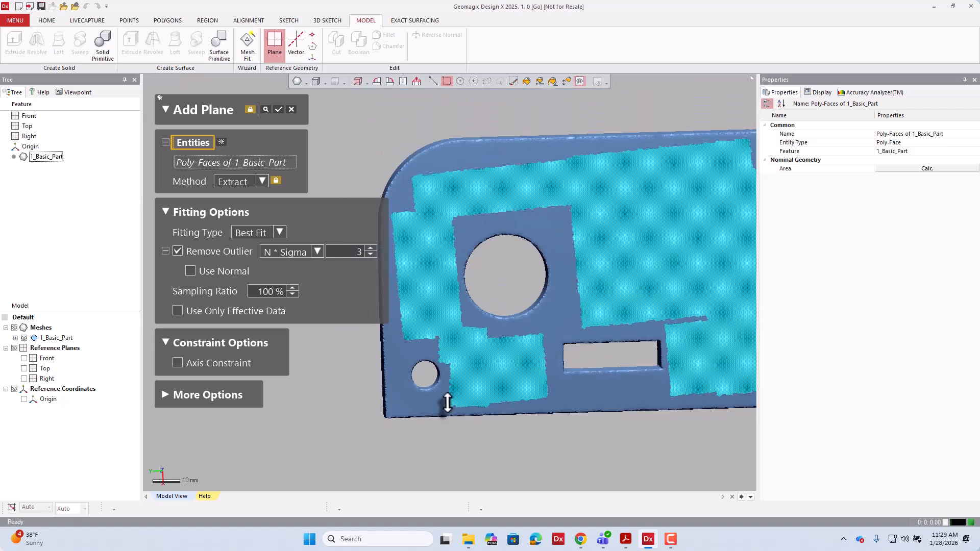
{"action": "left_click_drag", "start_coordinate": [527, 386], "coordinate": [714, 391], "text": "shift"}
{"action": "left_click_drag", "start_coordinate": [590, 194], "coordinate": [564, 326], "text": "shift"}
{"action": "scroll", "coordinate": [436, 357], "scroll_direction": "down", "scroll_amount": 3}
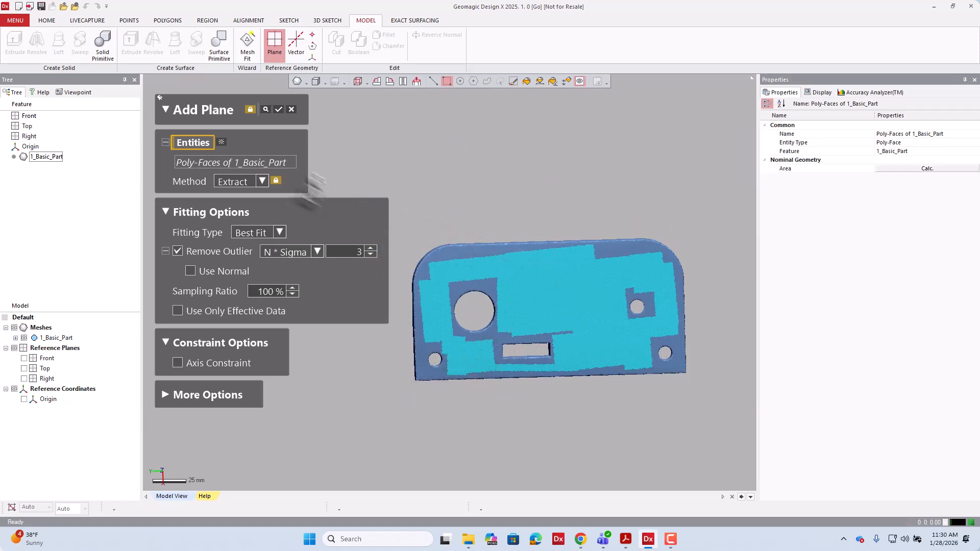
Step: Review the selected poly-faces and the Fitting Type and Remove Outlier choices, keeping Best Fit and N * Sigma at 3
{"action": "left_click", "coordinate": [223, 163]}
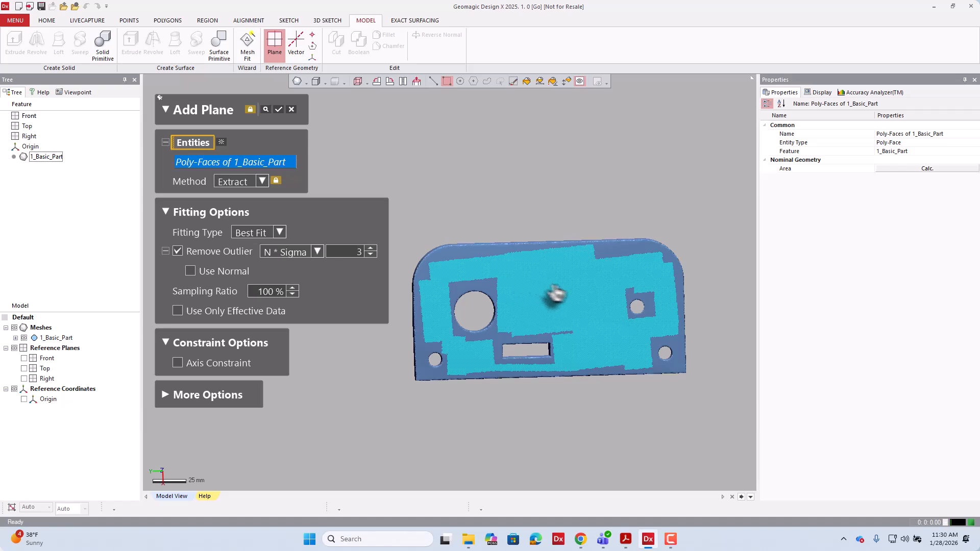
{"action": "left_click", "coordinate": [350, 227]}
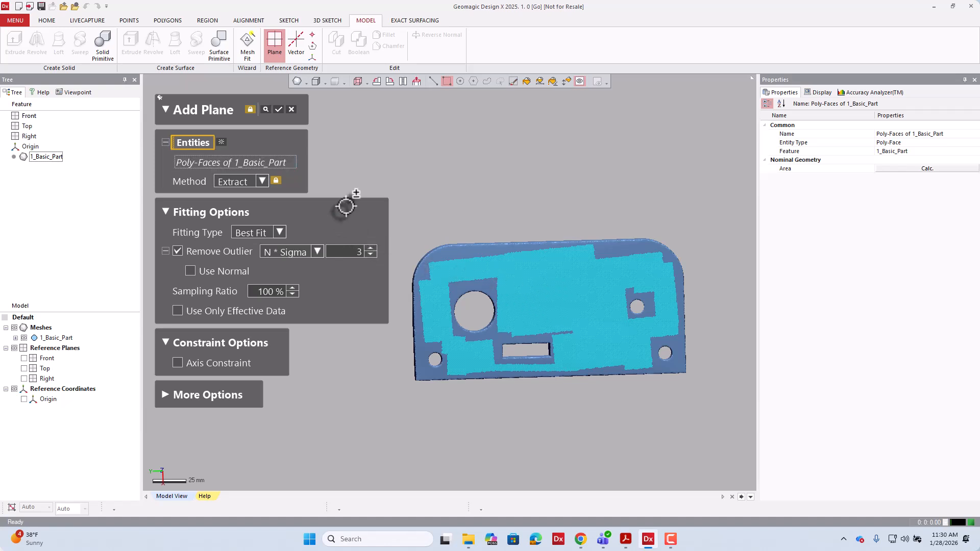
{"action": "left_click", "coordinate": [280, 234]}
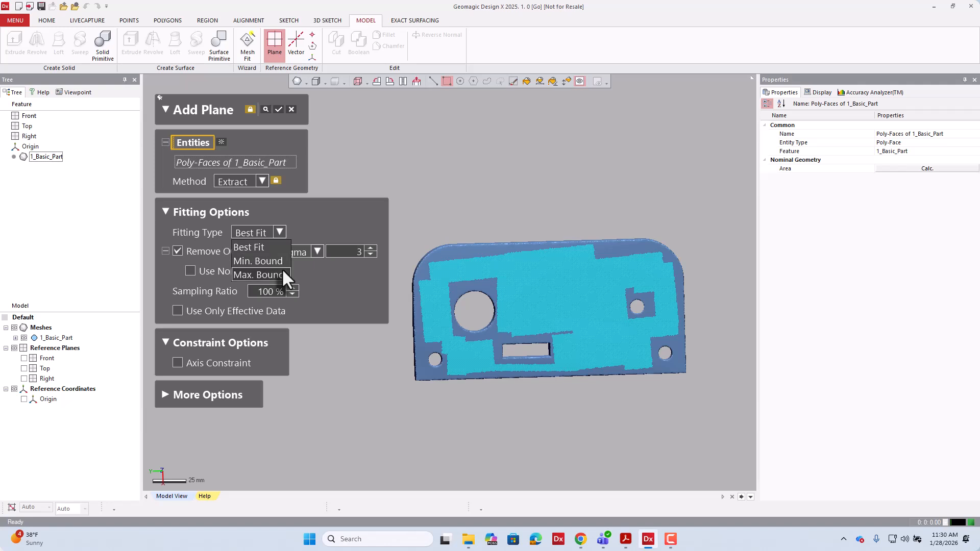
{"action": "left_click", "coordinate": [321, 277]}
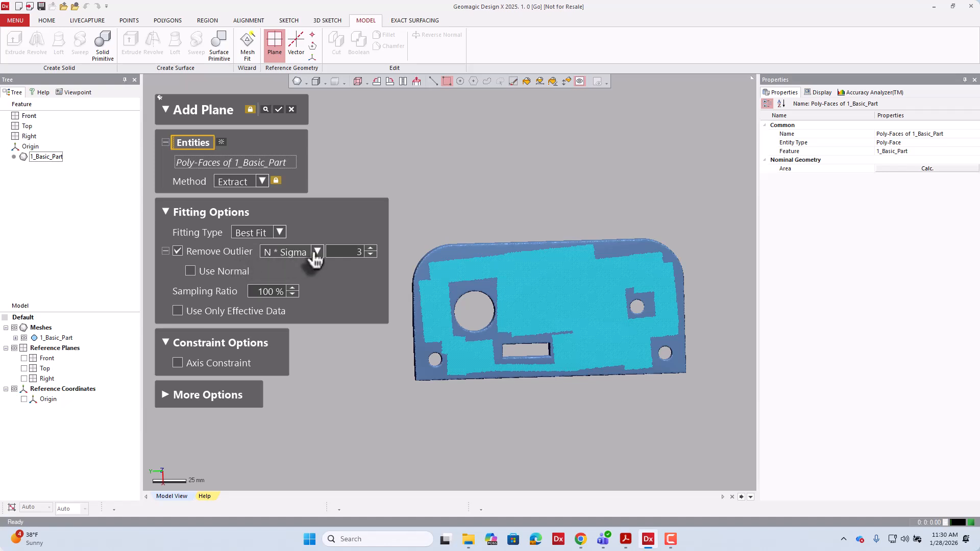
{"action": "double_click", "coordinate": [355, 254]}
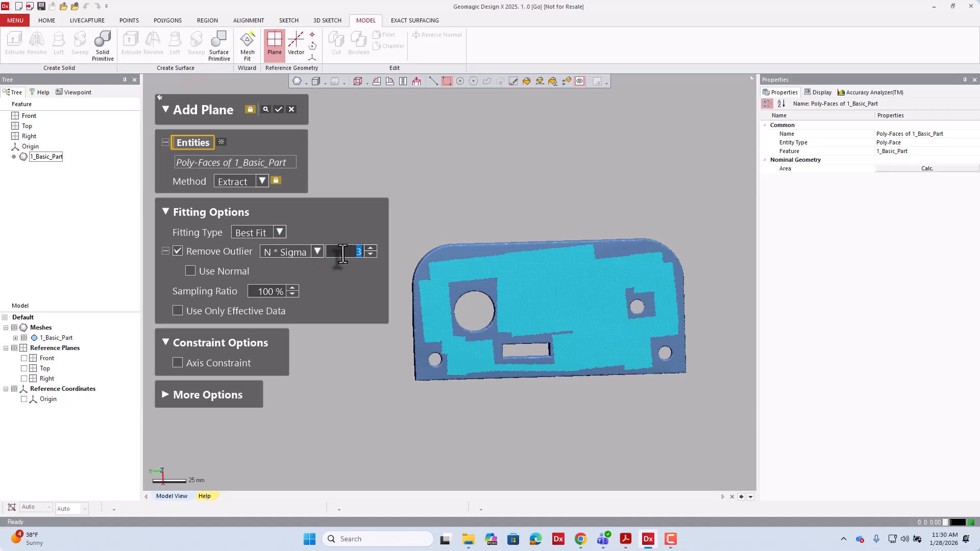
{"action": "left_click", "coordinate": [316, 252]}
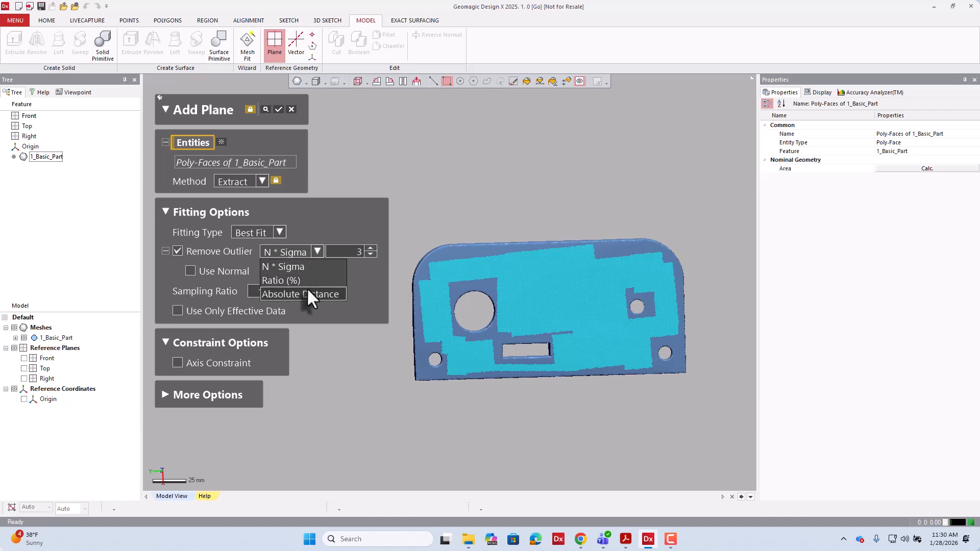
{"action": "left_click", "coordinate": [286, 265]}
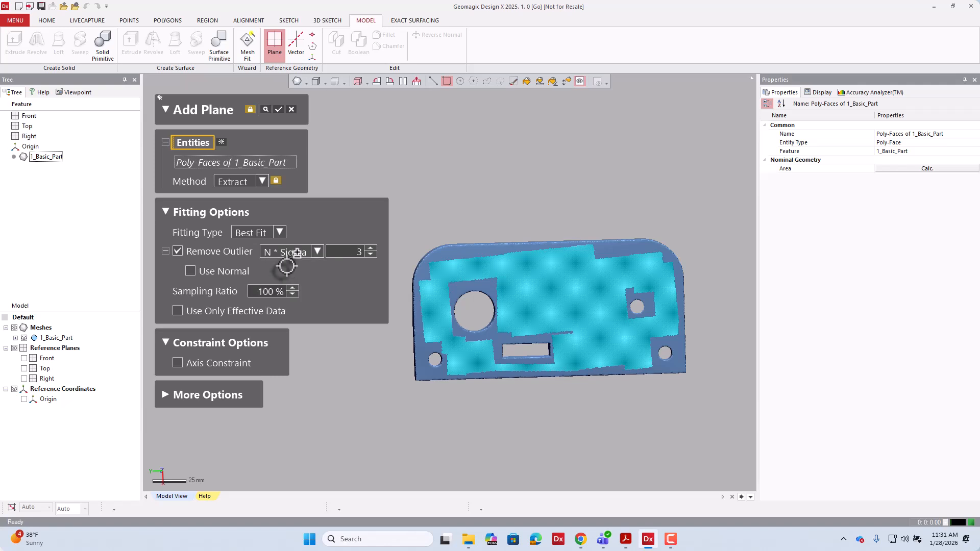
Step: Preview the extracted plane and inspect how it fits the selected points on the flat face
{"action": "scroll", "coordinate": [505, 370], "scroll_direction": "down", "scroll_amount": 3}
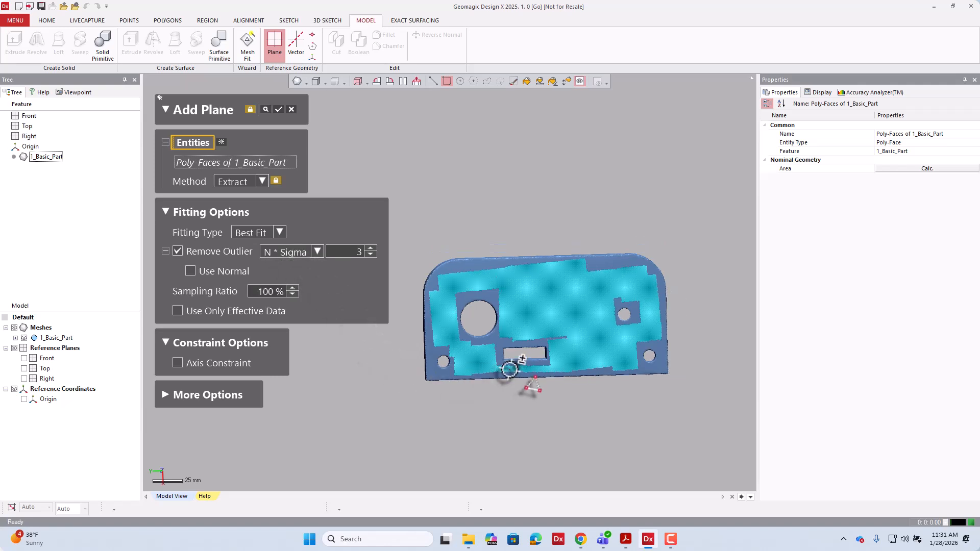
{"action": "right_click_drag", "start_coordinate": [536, 312], "coordinate": [529, 245]}
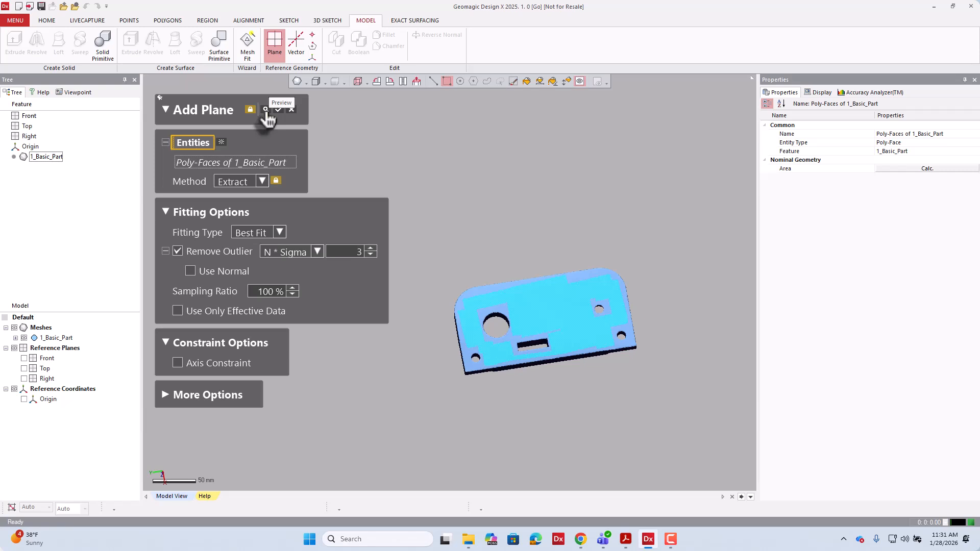
{"action": "left_click", "coordinate": [266, 110]}
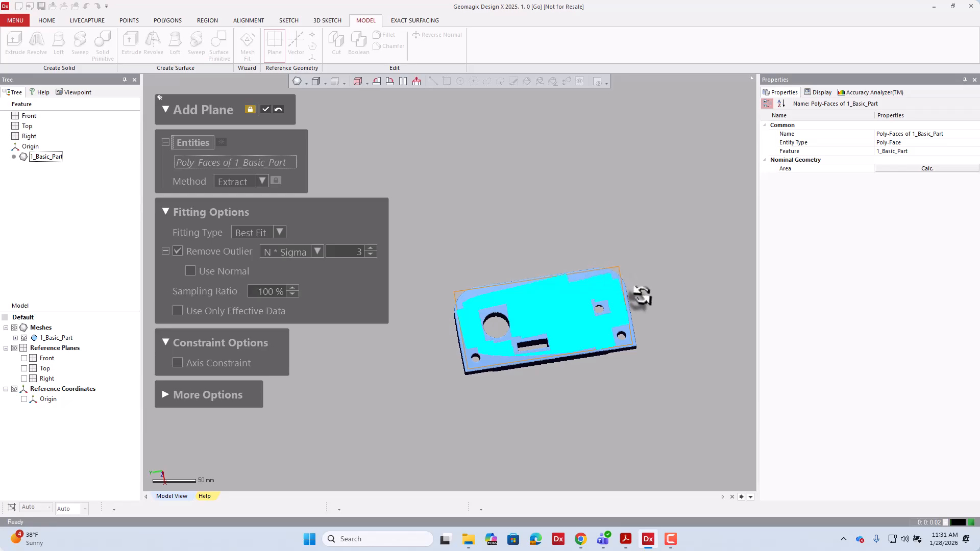
{"action": "scroll", "coordinate": [617, 286], "scroll_direction": "up", "scroll_amount": 4}
{"action": "mouse_move", "coordinate": [601, 284]}
{"action": "right_mouse_down"}
{"action": "mouse_move", "coordinate": [558, 258]}
{"action": "mouse_move", "coordinate": [648, 176]}
{"action": "mouse_move", "coordinate": [611, 269]}
{"action": "mouse_move", "coordinate": [662, 214]}
{"action": "mouse_move", "coordinate": [551, 213]}
{"action": "mouse_move", "coordinate": [595, 308]}
{"action": "mouse_move", "coordinate": [586, 293]}
{"action": "mouse_move", "coordinate": [608, 219]}
{"action": "mouse_move", "coordinate": [591, 235]}
{"action": "right_mouse_up"}
{"action": "scroll", "coordinate": [562, 342], "scroll_direction": "up", "scroll_amount": 7}
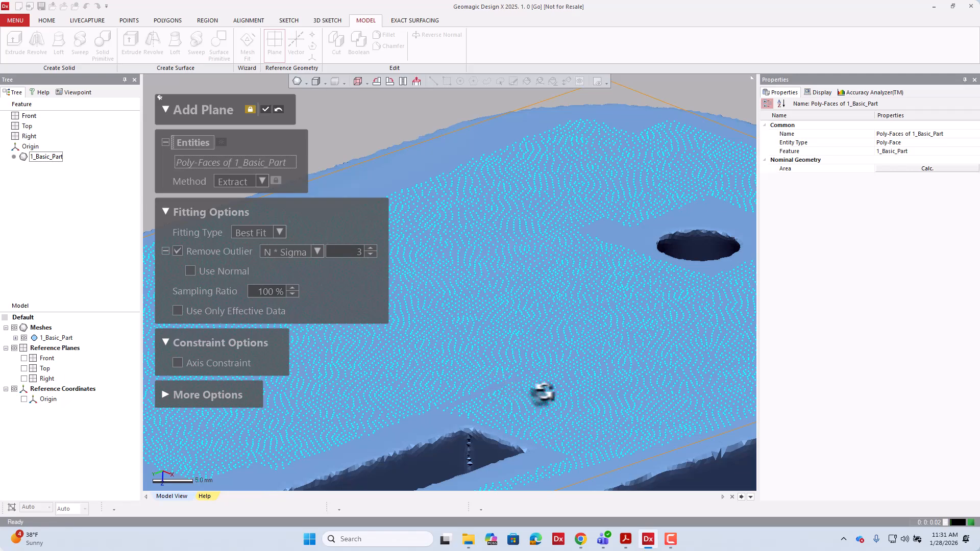
{"action": "scroll", "coordinate": [594, 398], "scroll_direction": "down", "scroll_amount": 3}
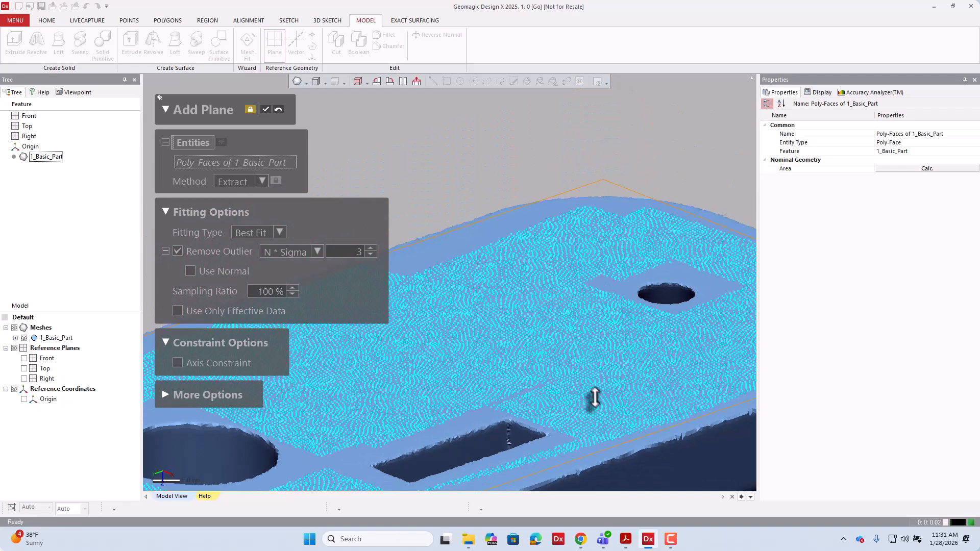
{"action": "scroll", "coordinate": [570, 361], "scroll_direction": "down", "scroll_amount": 5}
{"action": "right_click_drag", "start_coordinate": [532, 291], "coordinate": [606, 289]}
{"action": "scroll", "coordinate": [497, 279], "scroll_direction": "up", "scroll_amount": 5}
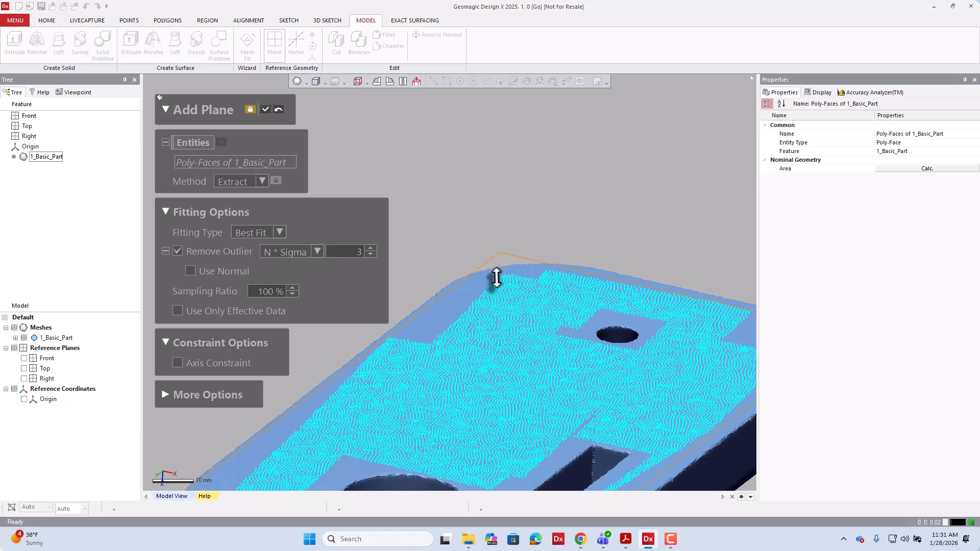
{"action": "mouse_move", "coordinate": [496, 278]}
{"action": "right_mouse_down"}
{"action": "mouse_move", "coordinate": [569, 236]}
{"action": "mouse_move", "coordinate": [502, 269]}
{"action": "mouse_move", "coordinate": [489, 264]}
{"action": "right_mouse_up"}
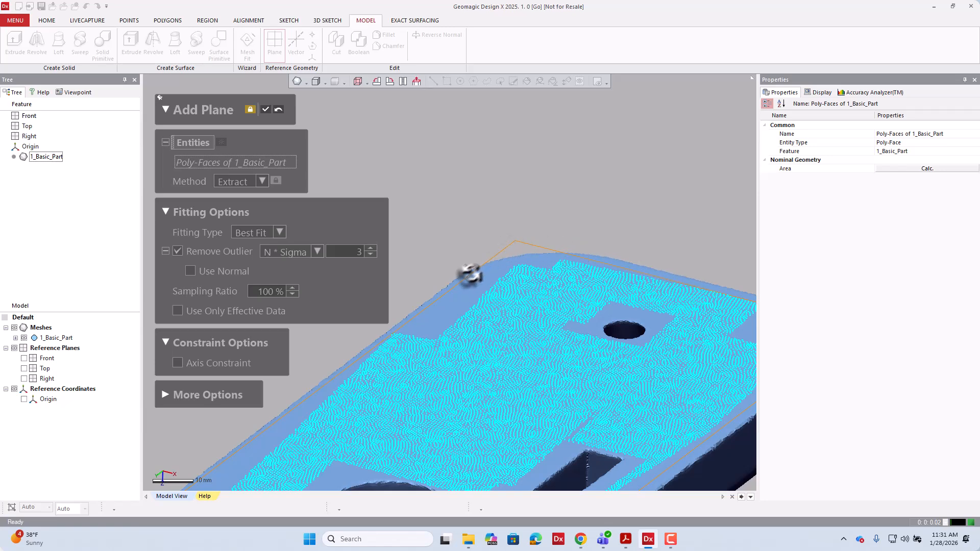
{"action": "scroll", "coordinate": [470, 326], "scroll_direction": "down", "scroll_amount": 4}
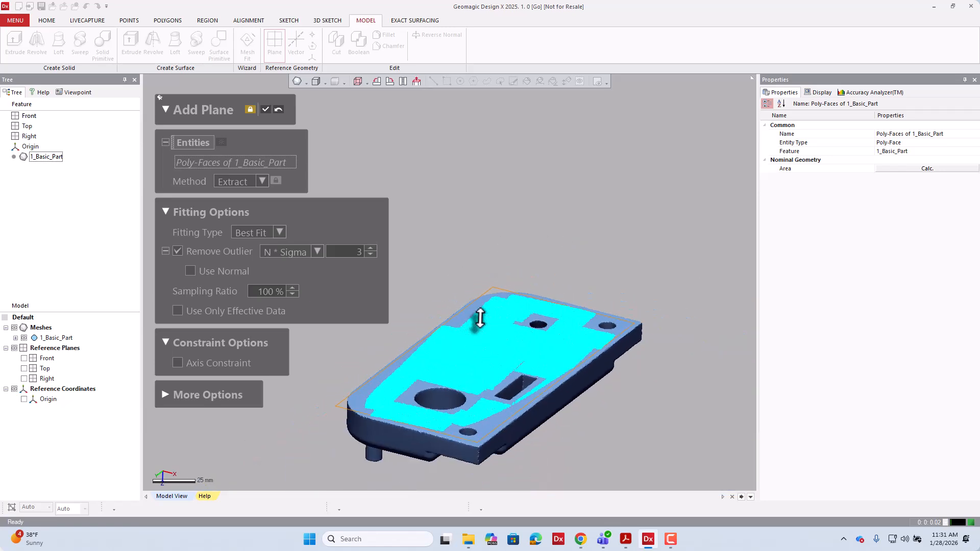
{"action": "scroll", "coordinate": [480, 317], "scroll_direction": "down", "scroll_amount": 1}
{"action": "right_click_drag", "start_coordinate": [493, 309], "coordinate": [577, 351]}
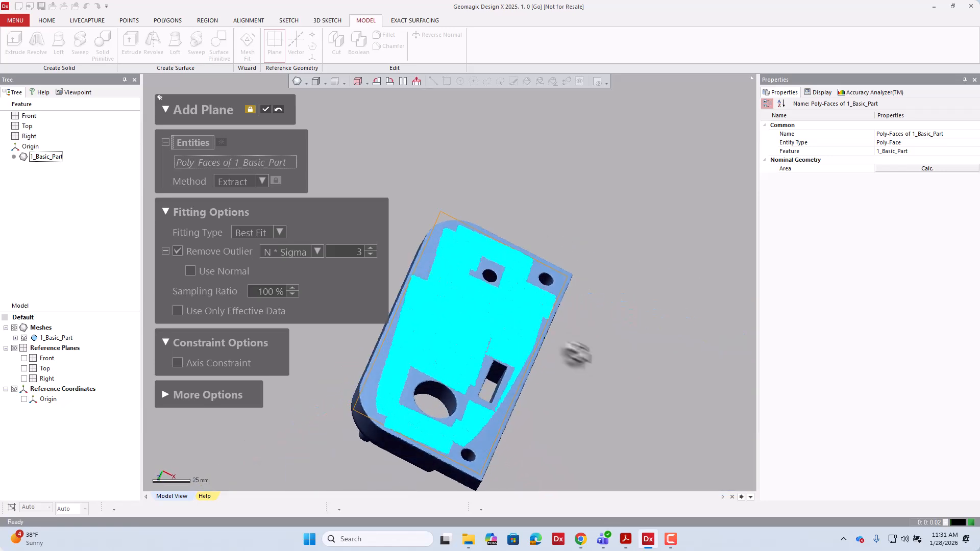
Step: Accept the previewed reference plane and exit the Add Plane command
{"action": "left_click", "coordinate": [266, 113]}
{"action": "right_click_drag", "start_coordinate": [414, 209], "coordinate": [495, 176]}
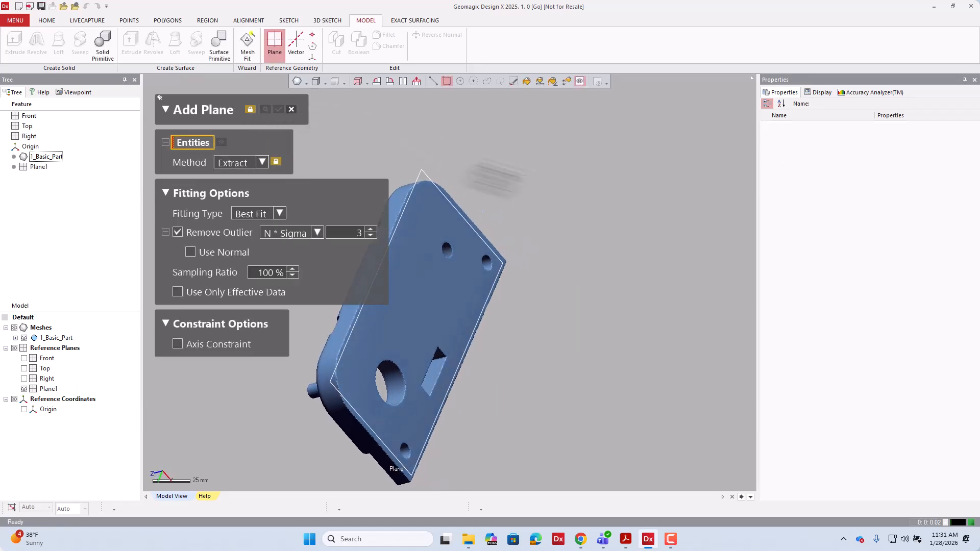
{"action": "left_click", "coordinate": [292, 109]}
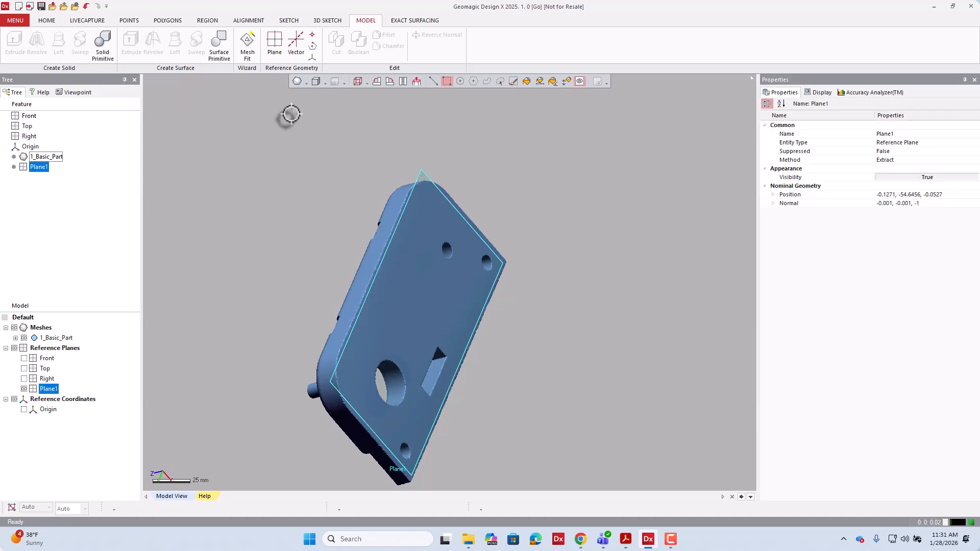
Step: Select the extracted reference plane, hide it and show it again on the part
{"action": "left_click", "coordinate": [34, 169]}
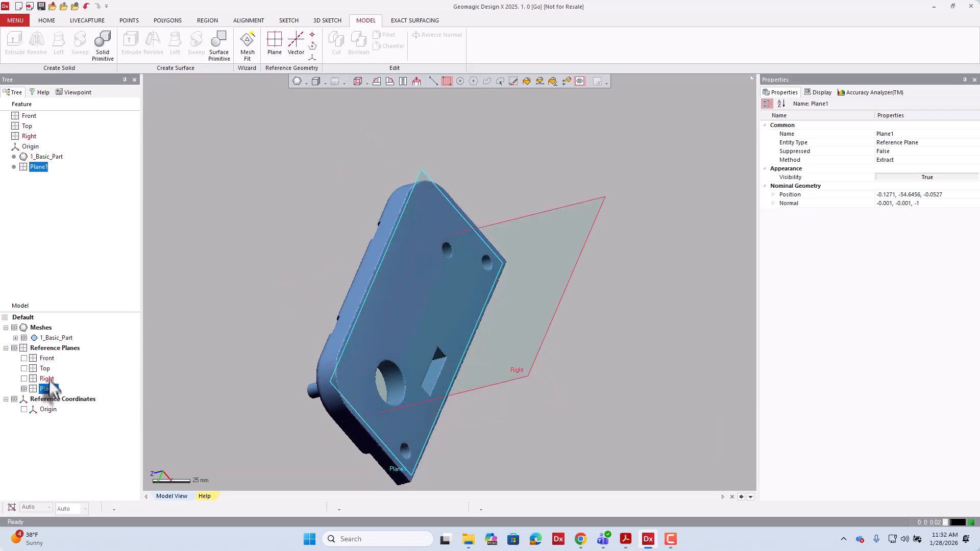
{"action": "left_click", "coordinate": [24, 390]}
{"action": "left_click", "coordinate": [91, 382]}
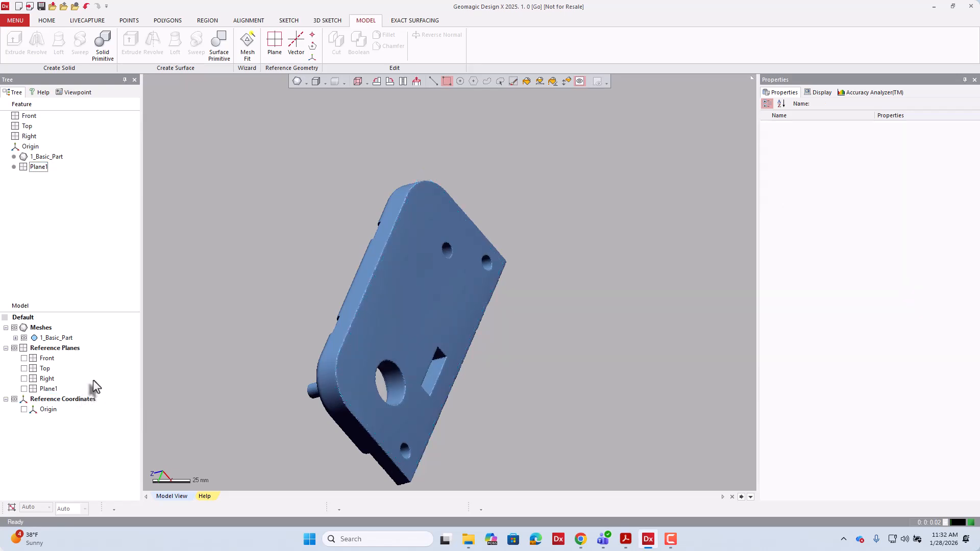
{"action": "left_click", "coordinate": [24, 389]}
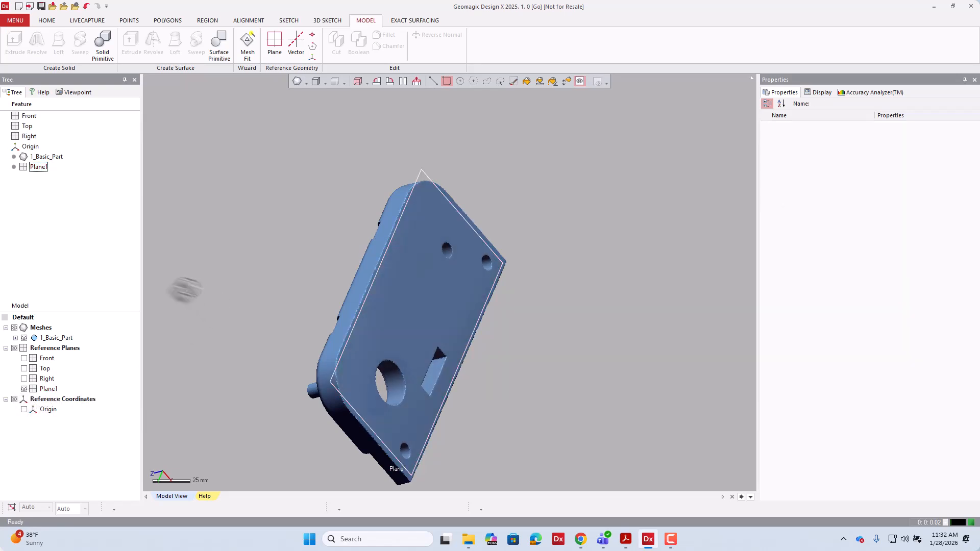
{"action": "right_click_drag", "start_coordinate": [185, 290], "coordinate": [412, 328]}
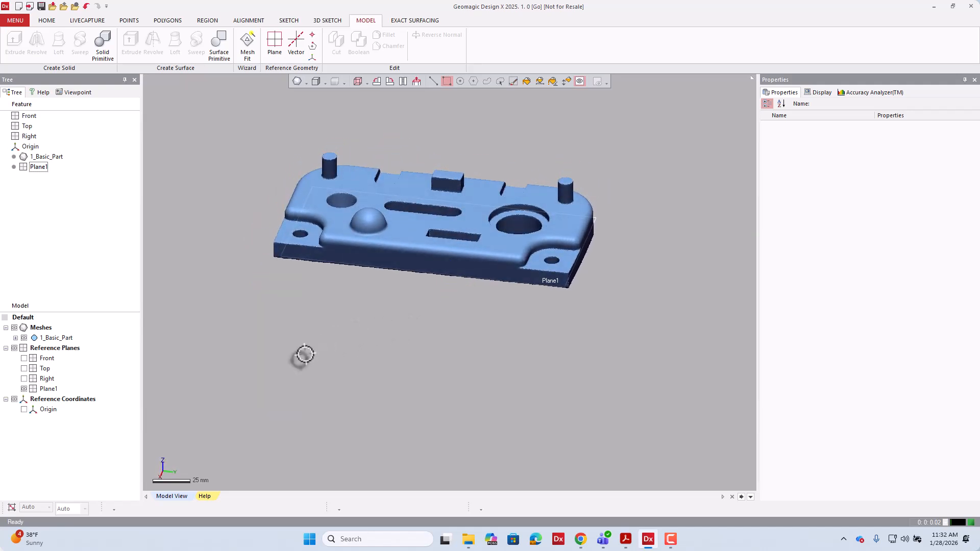
{"action": "scroll", "coordinate": [304, 354], "scroll_direction": "down", "scroll_amount": 2}
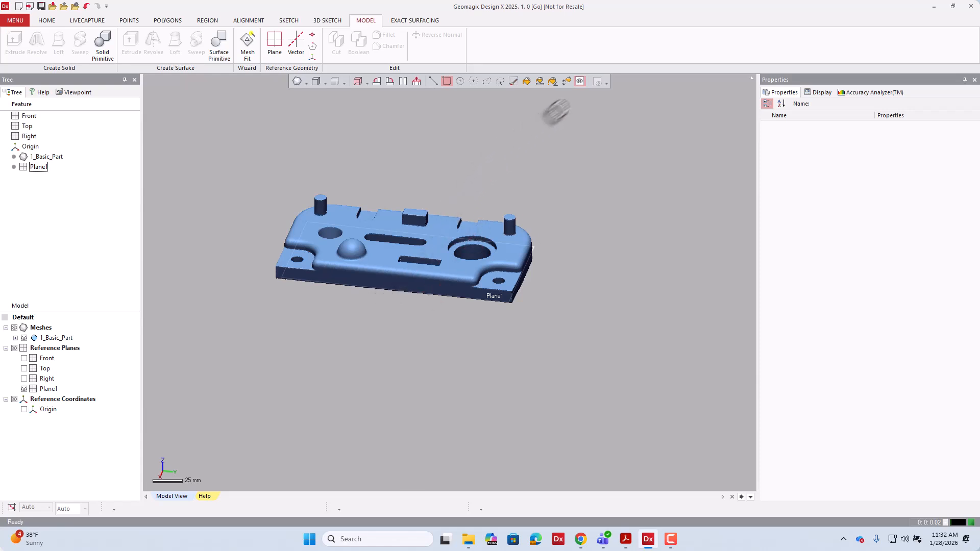
Step: Select the part's entire flat upper face by growing the mesh selection from a spot between the slots and the large hole
{"action": "left_click", "coordinate": [570, 83]}
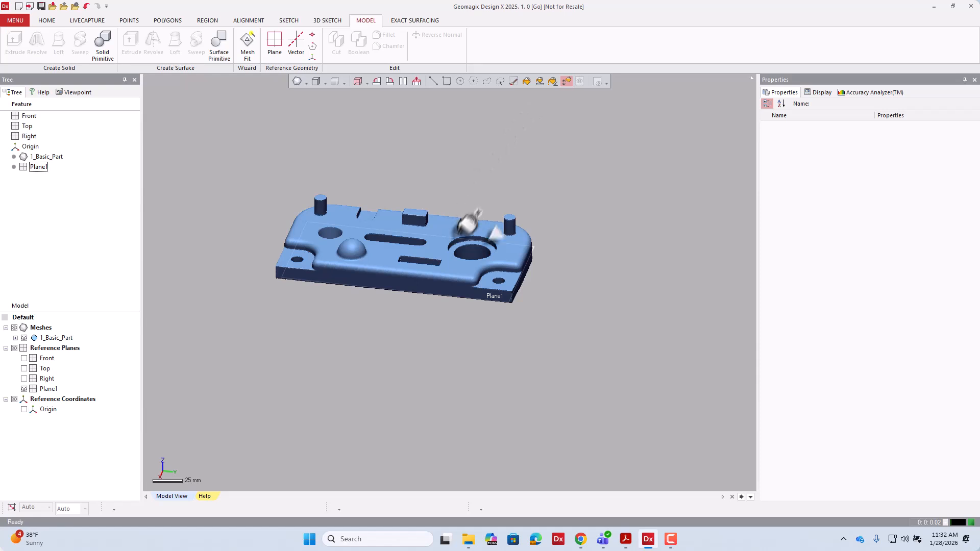
{"action": "left_click", "coordinate": [439, 247]}
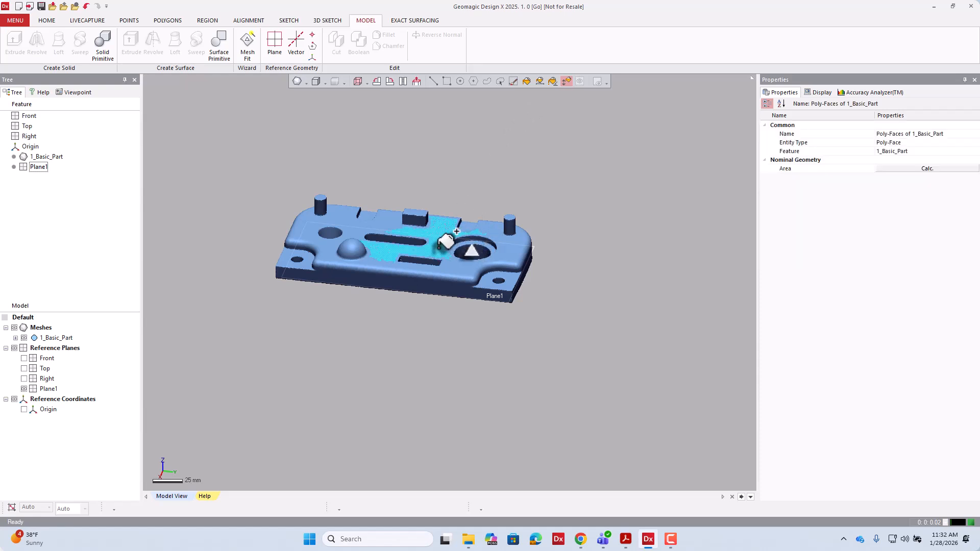
{"action": "left_click_drag", "start_coordinate": [439, 248], "coordinate": [440, 238]}
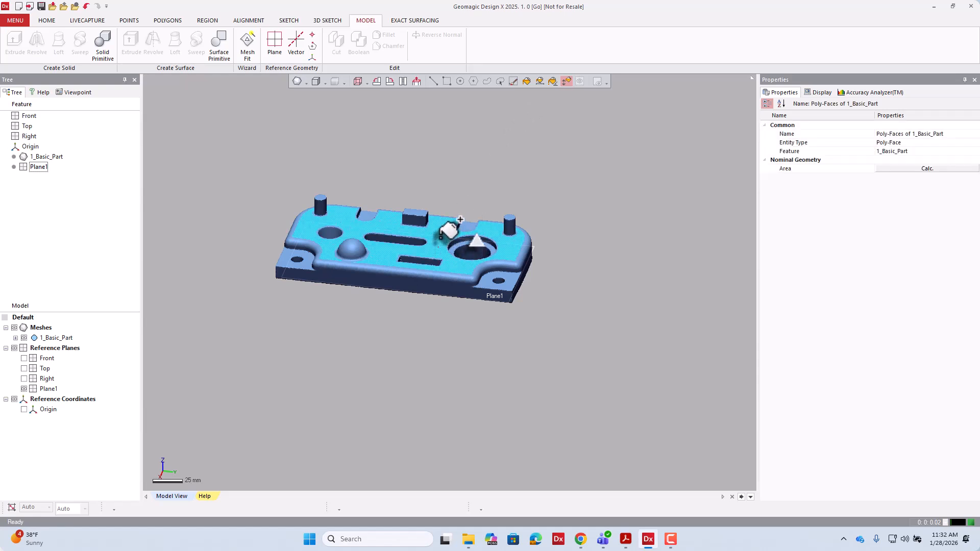
{"action": "right_click_drag", "start_coordinate": [498, 186], "coordinate": [492, 225]}
{"action": "scroll", "coordinate": [416, 244], "scroll_direction": "up", "scroll_amount": 5}
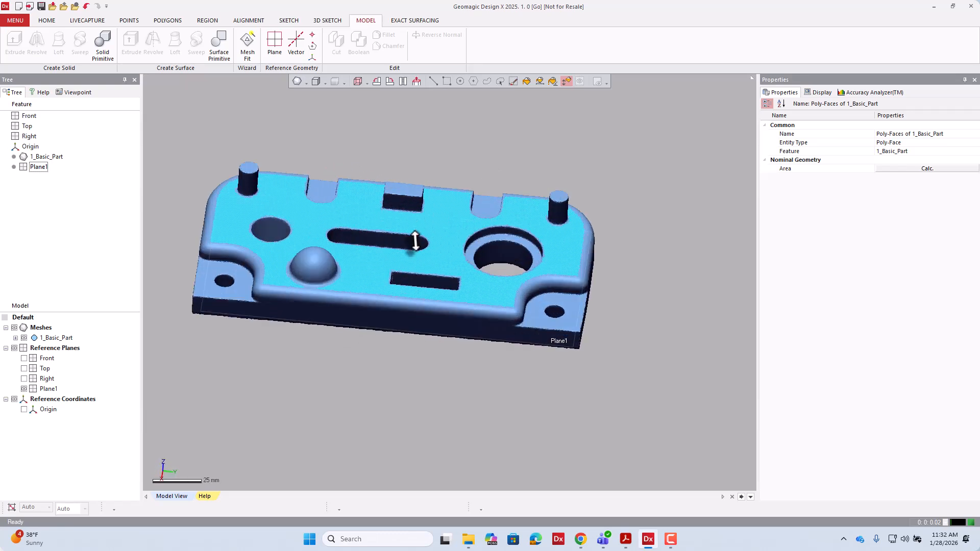
Step: Add a reference plane on the selected upper face using the Extract method with Best Fit, and exit the command
{"action": "right_click_drag", "start_coordinate": [448, 282], "coordinate": [367, 280]}
{"action": "left_click_drag", "start_coordinate": [368, 280], "coordinate": [363, 265]}
{"action": "scroll", "coordinate": [363, 265], "scroll_direction": "down", "scroll_amount": 5}
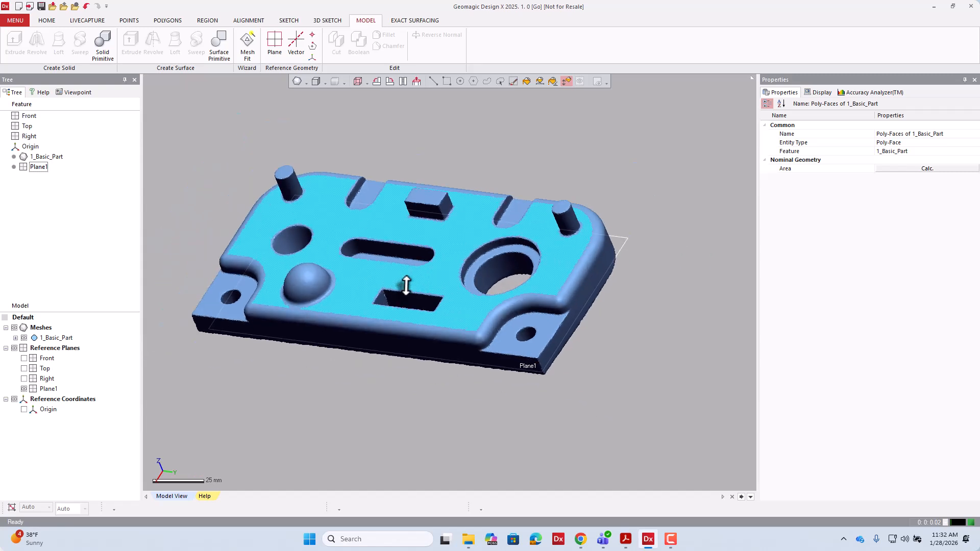
{"action": "left_click", "coordinate": [276, 41]}
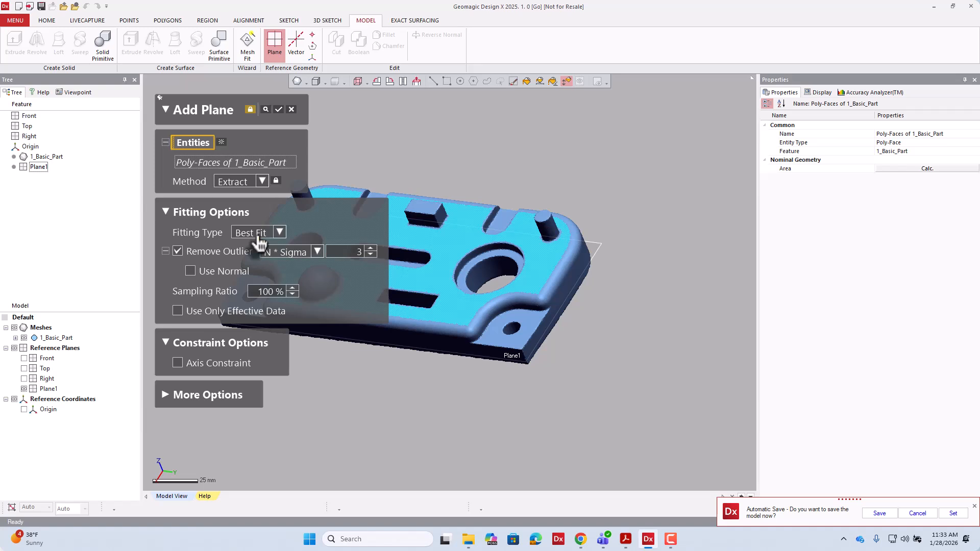
{"action": "left_click", "coordinate": [279, 111]}
{"action": "left_click", "coordinate": [292, 110]}
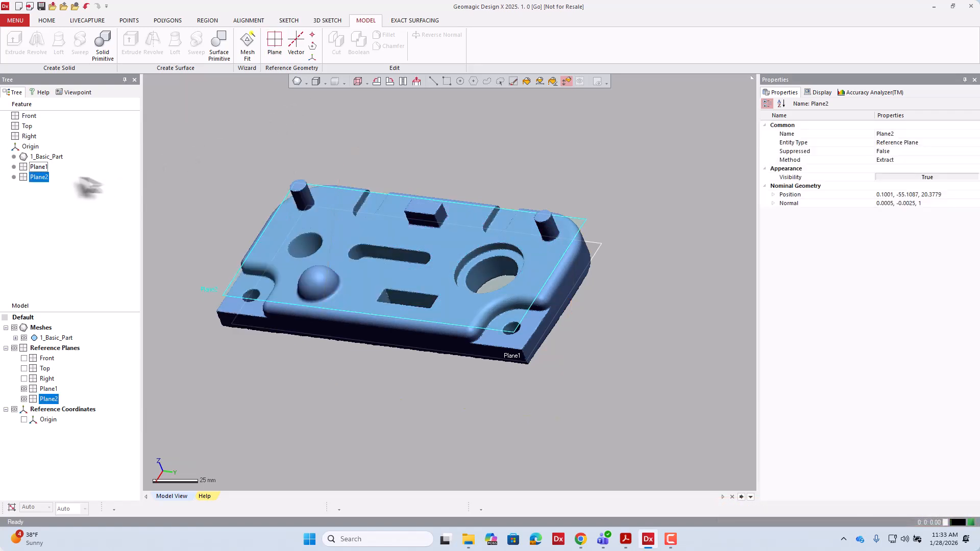
Step: Select the new upper reference plane and inspect from the side how it lies along the flat face
{"action": "left_click", "coordinate": [38, 177]}
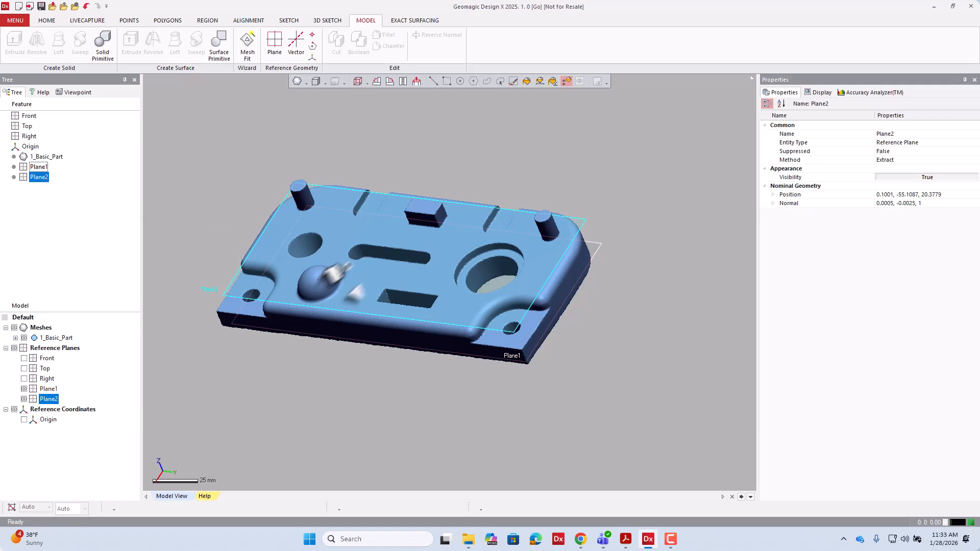
{"action": "right_click_drag", "start_coordinate": [332, 276], "coordinate": [462, 175]}
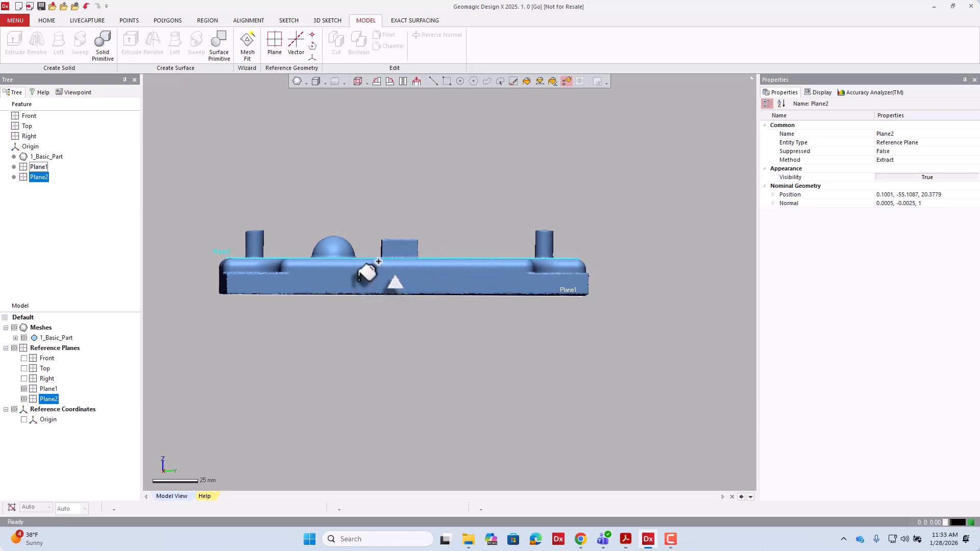
{"action": "scroll", "coordinate": [354, 278], "scroll_direction": "up", "scroll_amount": 3}
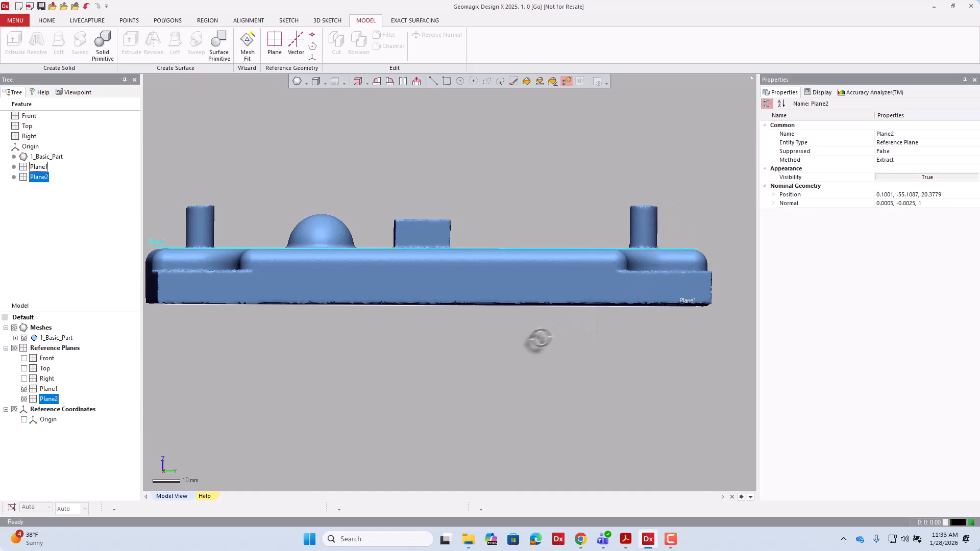
{"action": "scroll", "coordinate": [516, 337], "scroll_direction": "down", "scroll_amount": 3}
{"action": "right_click_drag", "start_coordinate": [459, 361], "coordinate": [446, 357]}
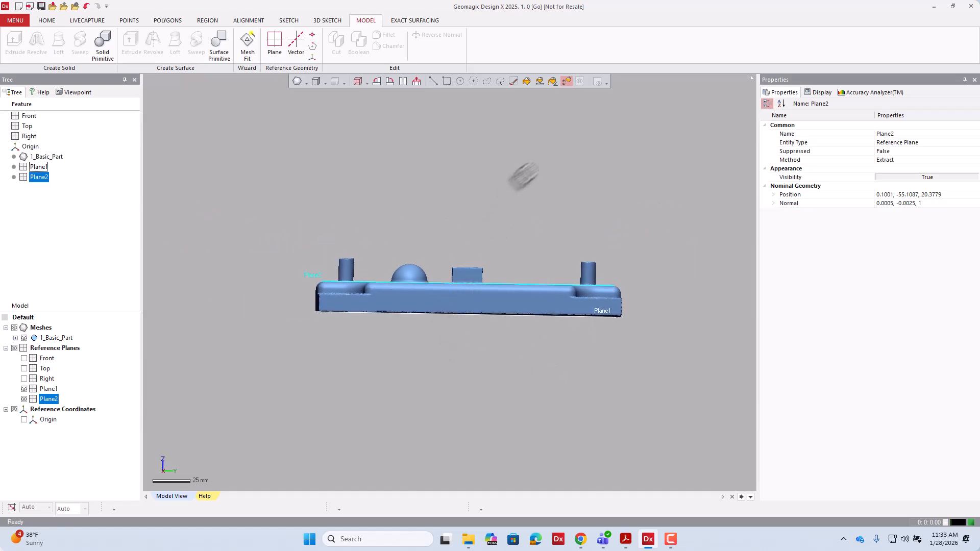
Step: Select the upper portion of the dome through the mesh with a rectangle selection, turning Visible Only off
{"action": "left_click", "coordinate": [450, 81]}
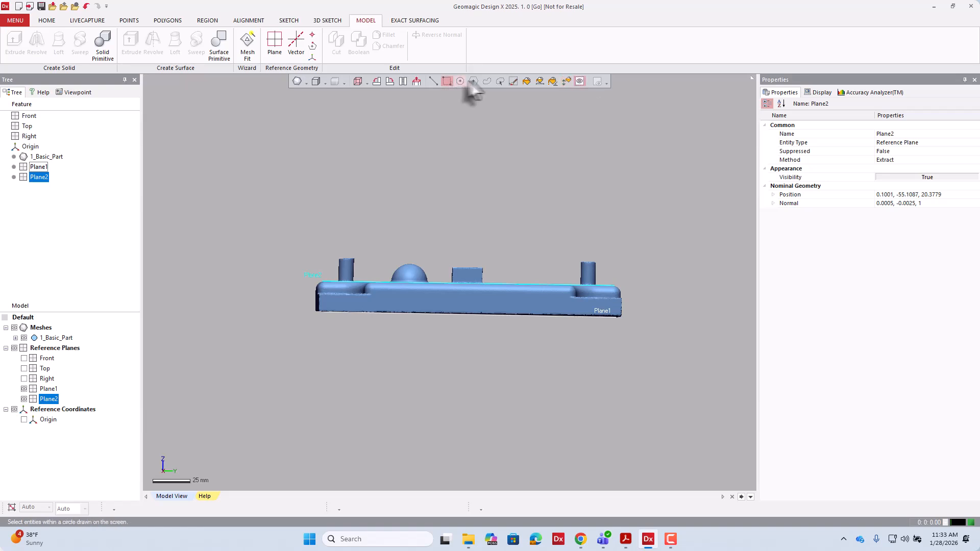
{"action": "left_click", "coordinate": [578, 83]}
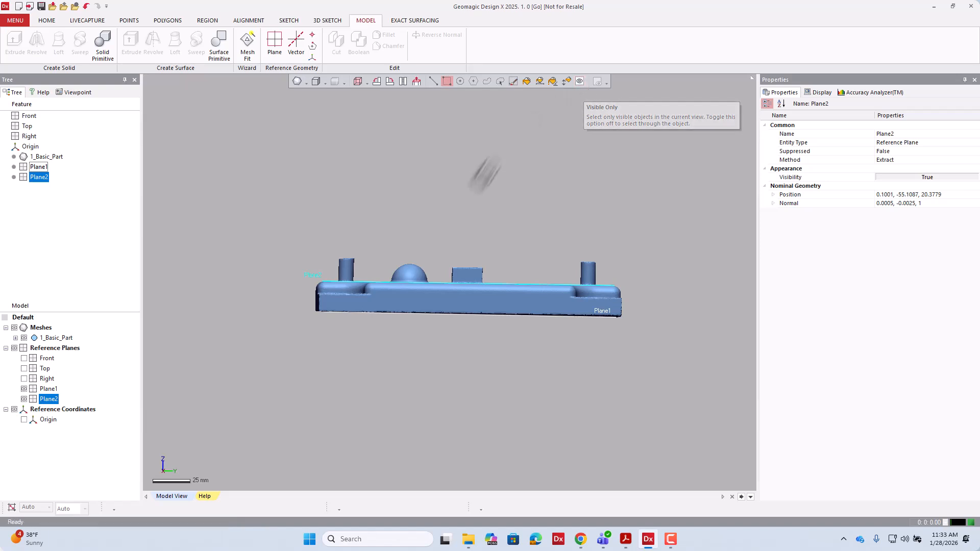
{"action": "scroll", "coordinate": [460, 234], "scroll_direction": "up", "scroll_amount": 5}
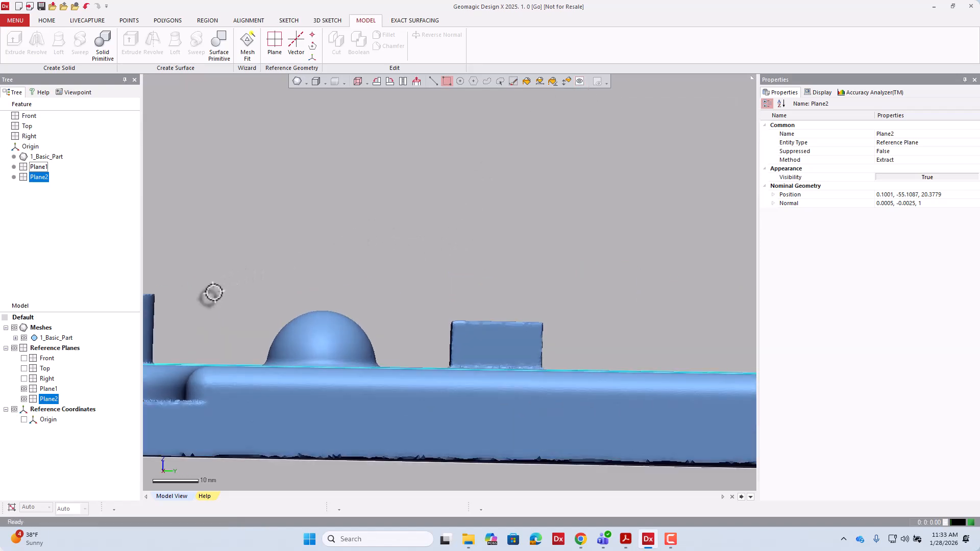
{"action": "left_click_drag", "start_coordinate": [214, 291], "coordinate": [416, 342]}
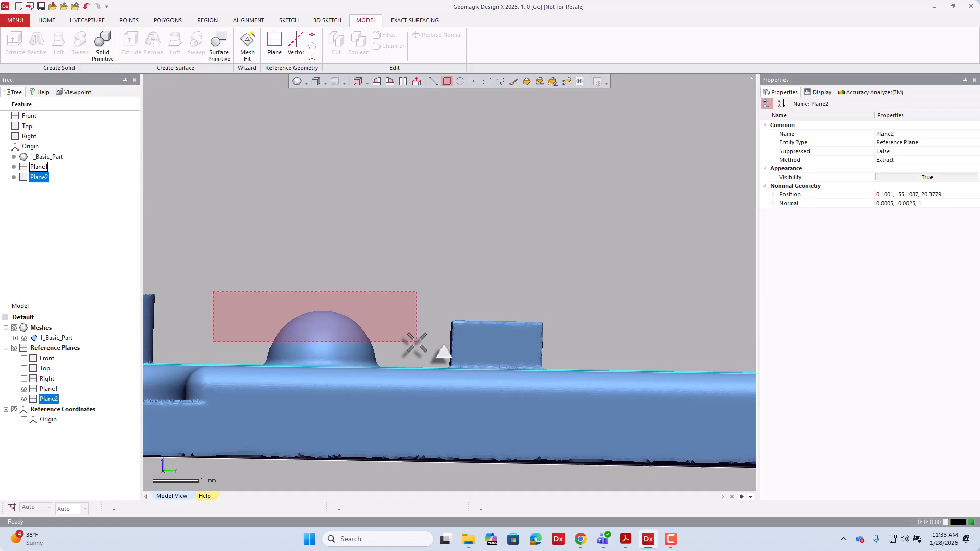
{"action": "left_click_drag", "start_coordinate": [417, 342], "coordinate": [403, 336]}
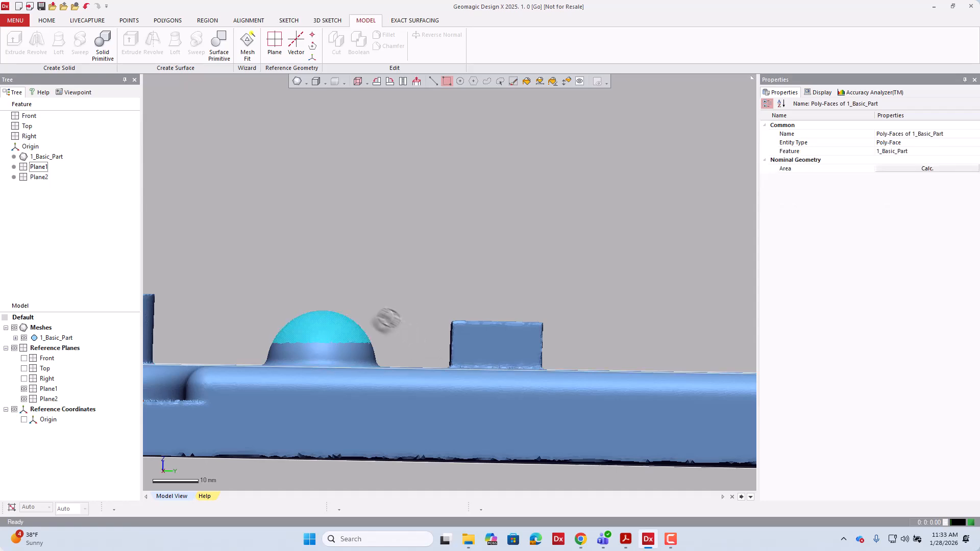
{"action": "right_click_drag", "start_coordinate": [381, 322], "coordinate": [531, 321]}
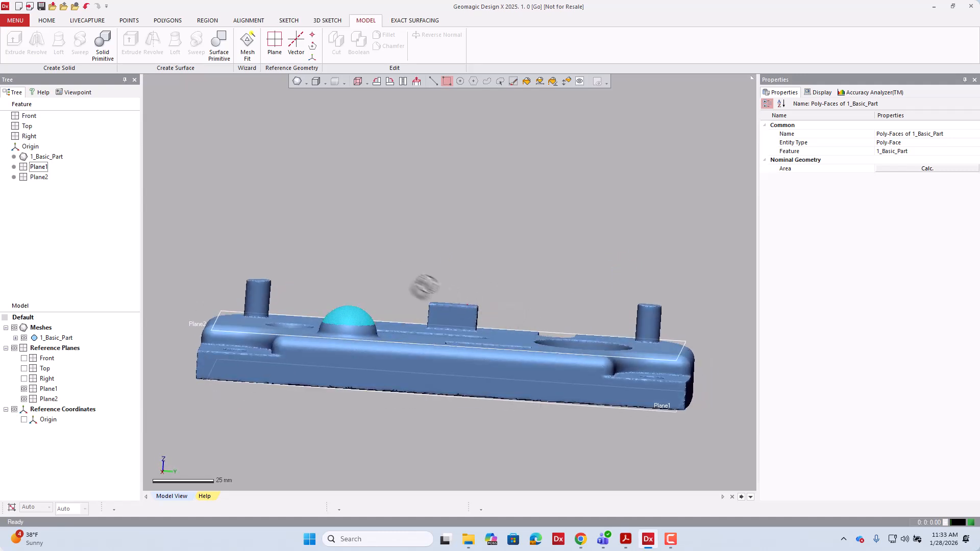
Step: Start another reference plane from the dome selection using the Extract method and set its Fitting Type to Max. Bound
{"action": "left_click", "coordinate": [276, 46]}
{"action": "scroll", "coordinate": [566, 244], "scroll_direction": "down", "scroll_amount": 3}
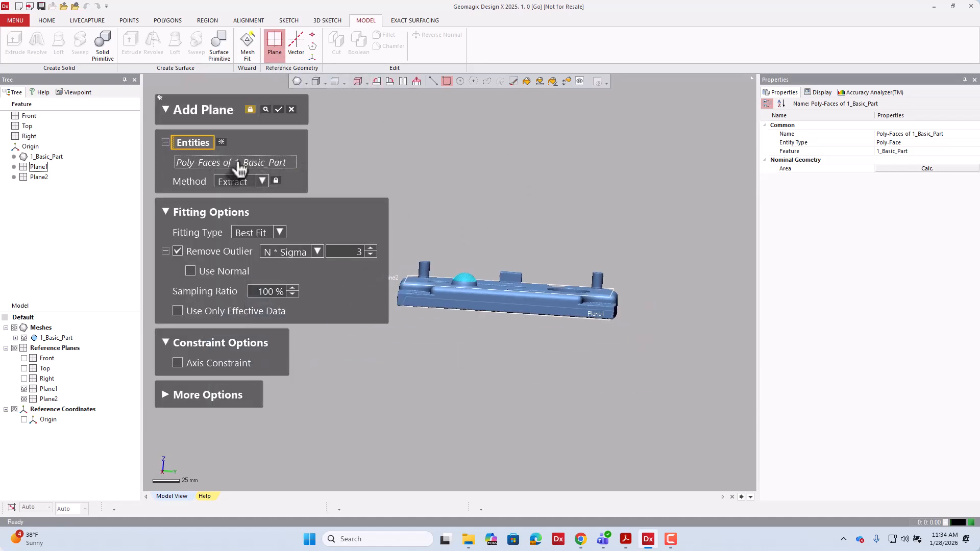
{"action": "left_click", "coordinate": [265, 242]}
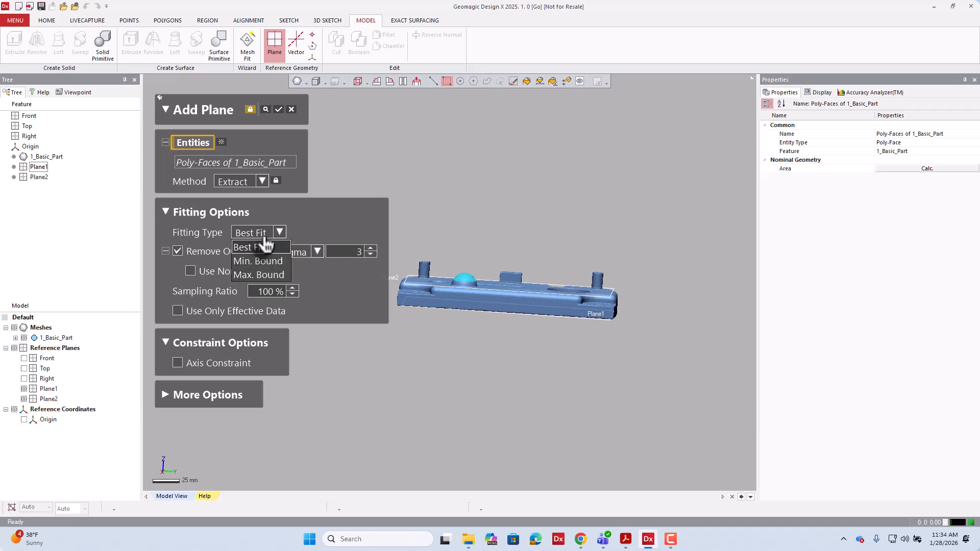
{"action": "left_click", "coordinate": [264, 274]}
{"action": "scroll", "coordinate": [458, 269], "scroll_direction": "up", "scroll_amount": 5}
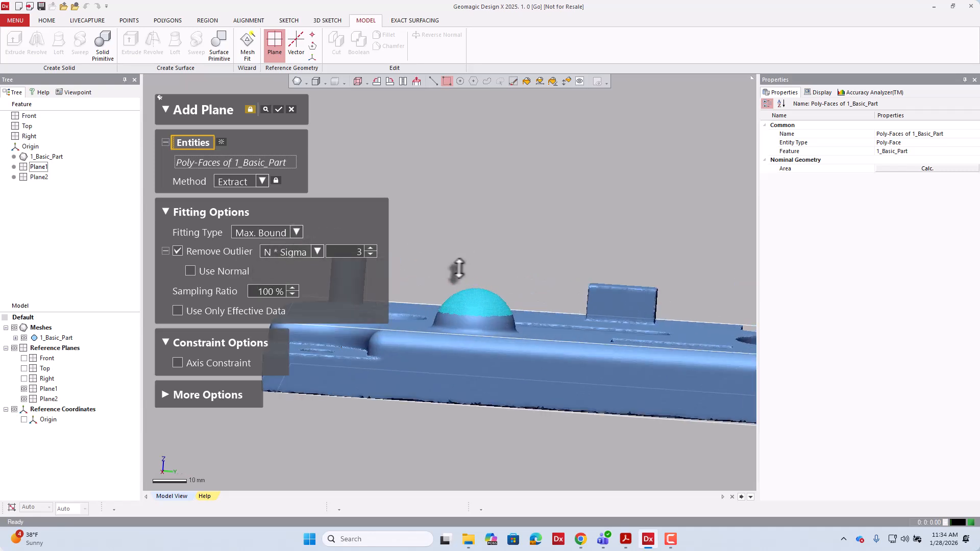
{"action": "scroll", "coordinate": [458, 269], "scroll_direction": "up", "scroll_amount": 3}
{"action": "left_click", "coordinate": [281, 236]}
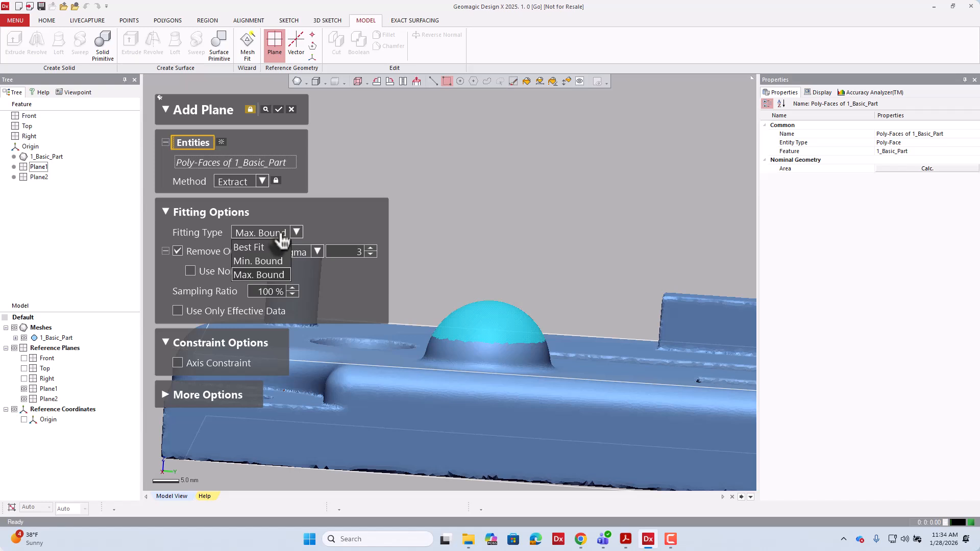
{"action": "left_click", "coordinate": [280, 271]}
{"action": "right_click_drag", "start_coordinate": [478, 295], "coordinate": [481, 275]}
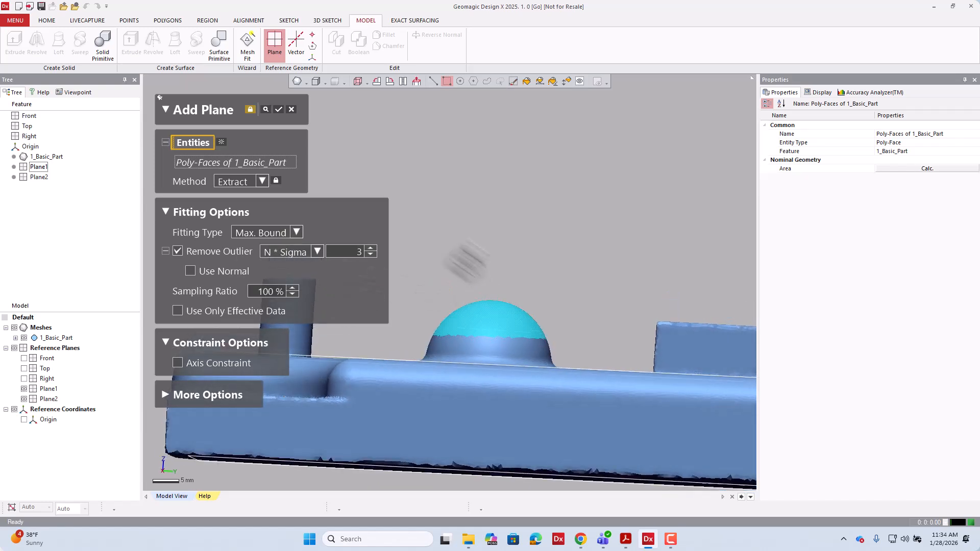
Step: Preview the Max. Bound plane and examine its position relative to the dome's highest points
{"action": "left_click", "coordinate": [266, 110]}
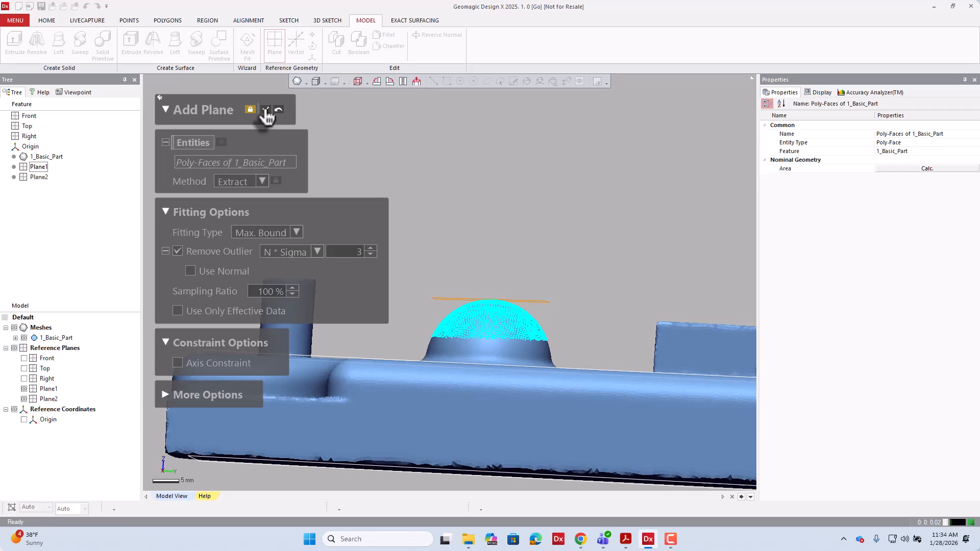
{"action": "scroll", "coordinate": [503, 262], "scroll_direction": "up", "scroll_amount": 5}
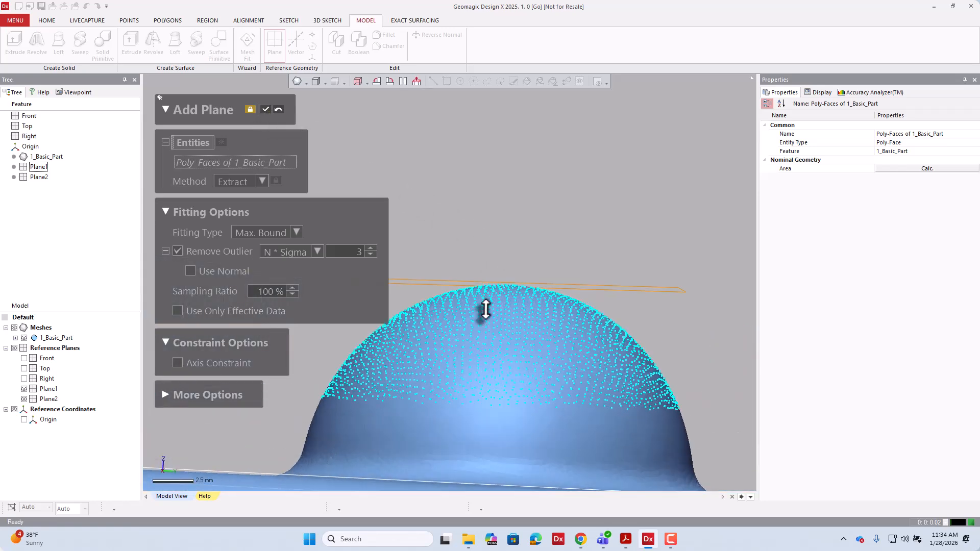
{"action": "right_click_drag", "start_coordinate": [507, 269], "coordinate": [510, 291]}
{"action": "scroll", "coordinate": [521, 282], "scroll_direction": "down", "scroll_amount": 3}
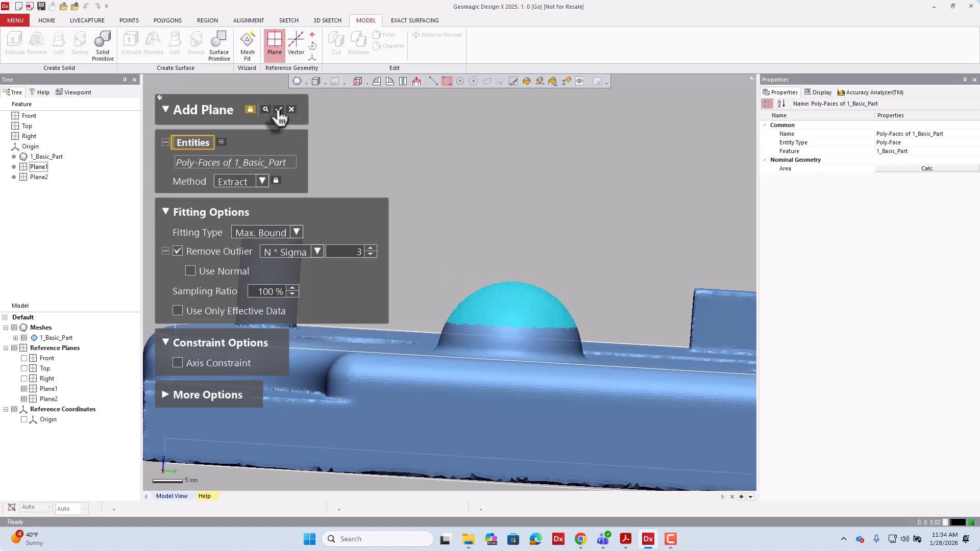
Step: Set the Fitting Type to Min. Bound, preview the plane at the dome selection's lower edge, and return to the options
{"action": "left_click", "coordinate": [295, 234]}
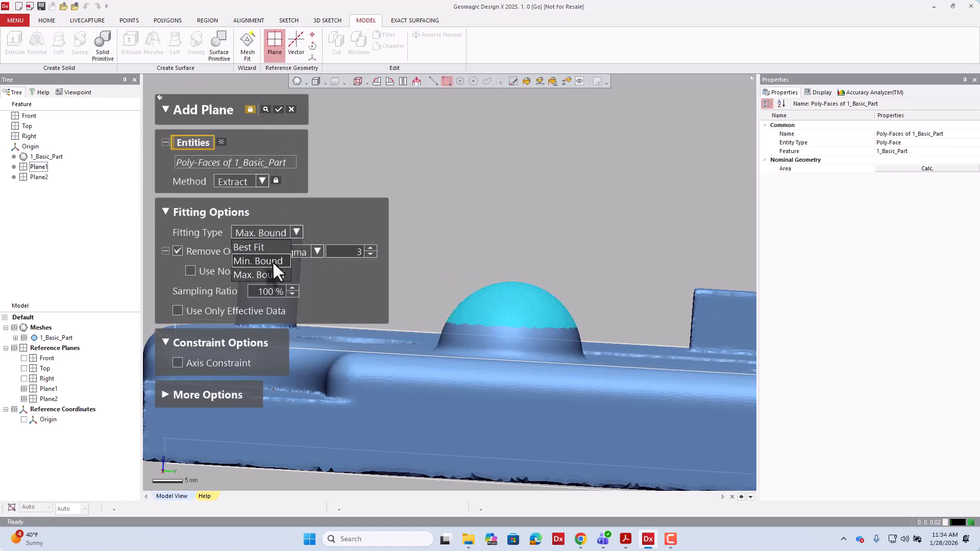
{"action": "left_click", "coordinate": [272, 261]}
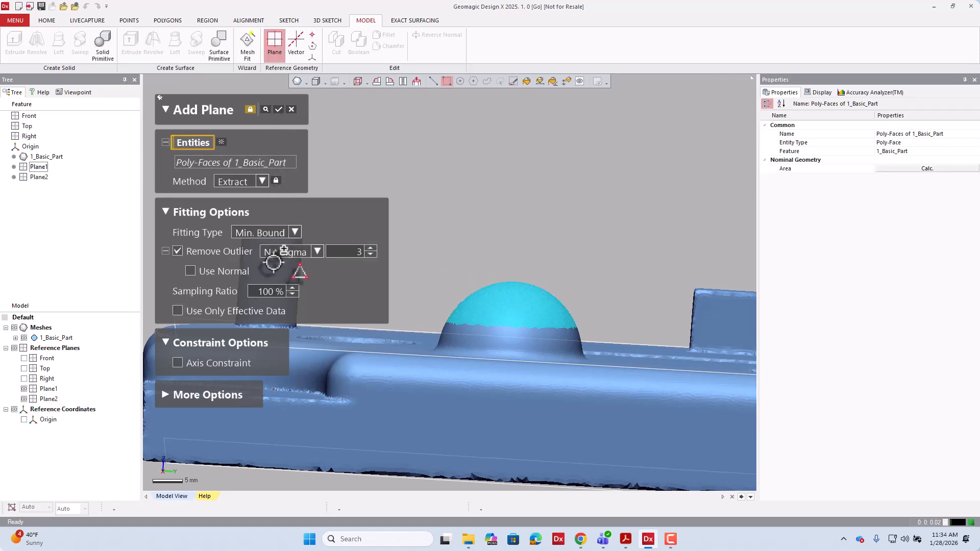
{"action": "left_click", "coordinate": [266, 110]}
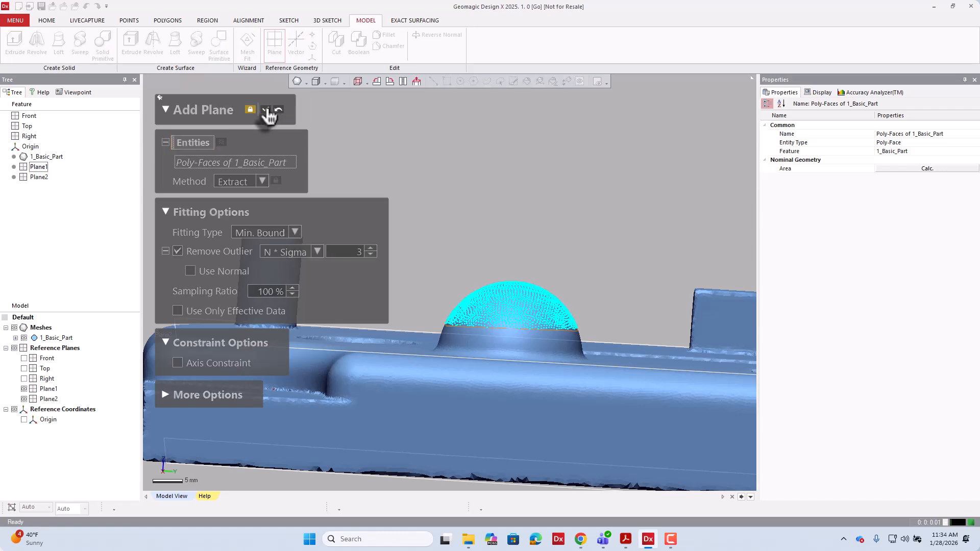
{"action": "right_click_drag", "start_coordinate": [536, 250], "coordinate": [575, 307]}
{"action": "scroll", "coordinate": [546, 338], "scroll_direction": "up", "scroll_amount": 4}
{"action": "scroll", "coordinate": [545, 338], "scroll_direction": "up", "scroll_amount": 3}
{"action": "scroll", "coordinate": [570, 318], "scroll_direction": "down", "scroll_amount": 3}
{"action": "scroll", "coordinate": [569, 318], "scroll_direction": "down", "scroll_amount": 3}
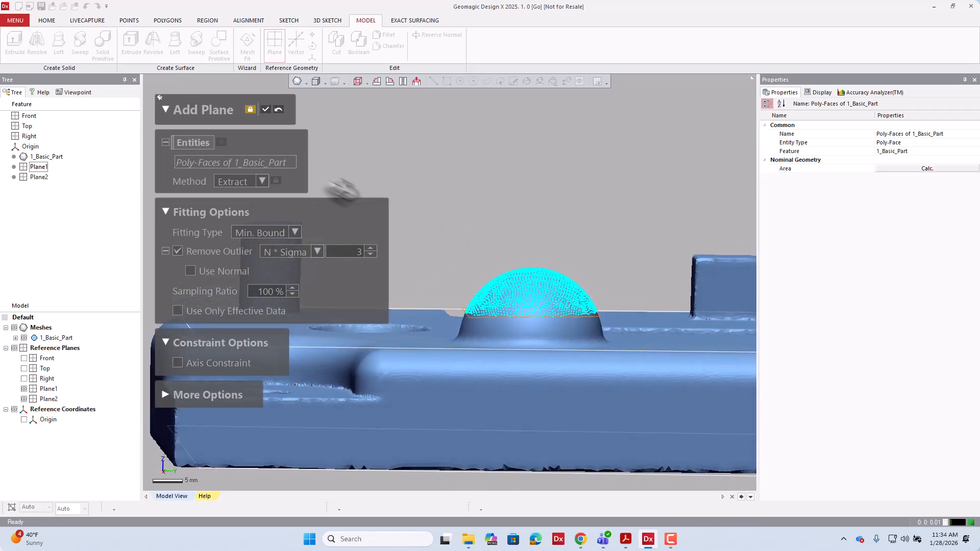
{"action": "left_click", "coordinate": [280, 119]}
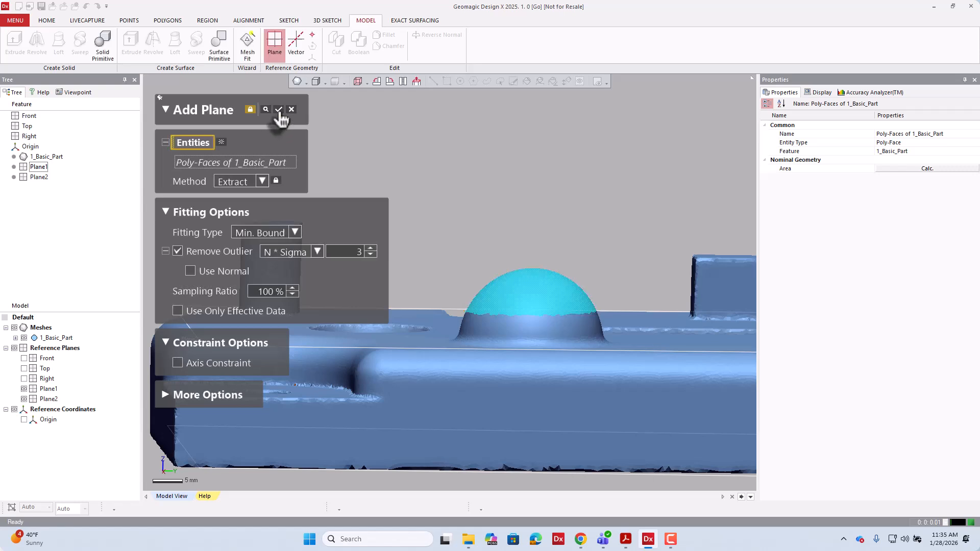
Step: Set the Fitting Type to Max. Bound again, preview the plane over the dome, and return to the options
{"action": "left_click", "coordinate": [294, 233]}
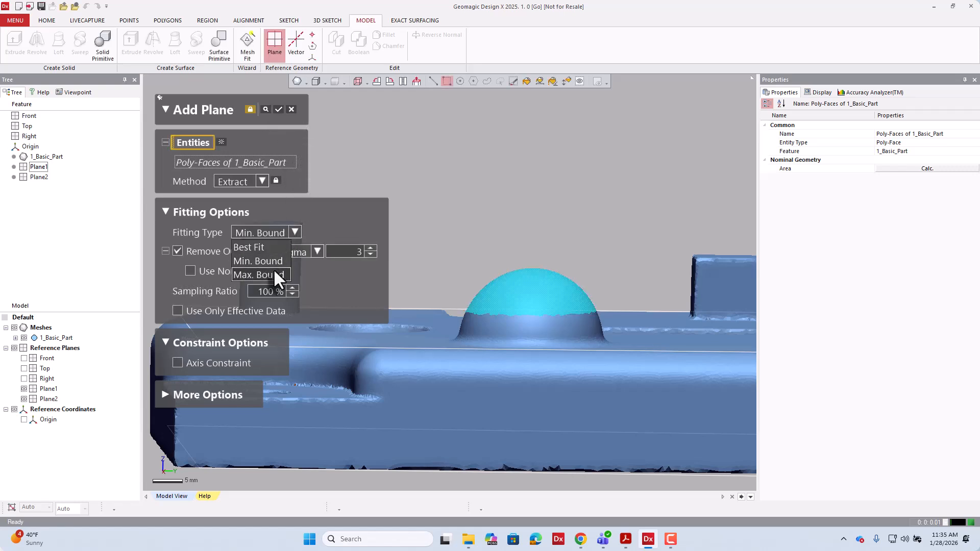
{"action": "left_click", "coordinate": [275, 274]}
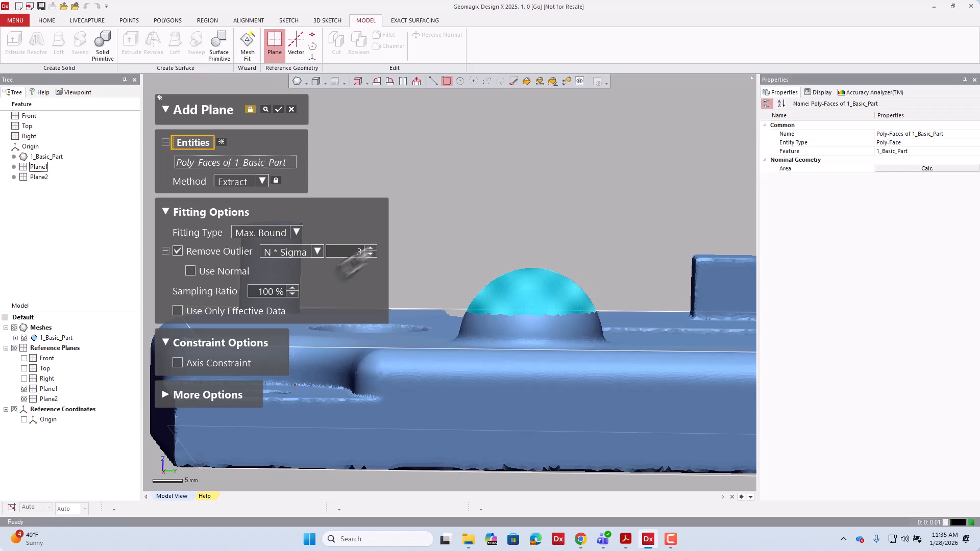
{"action": "left_click", "coordinate": [266, 109]}
{"action": "scroll", "coordinate": [496, 267], "scroll_direction": "up", "scroll_amount": 4}
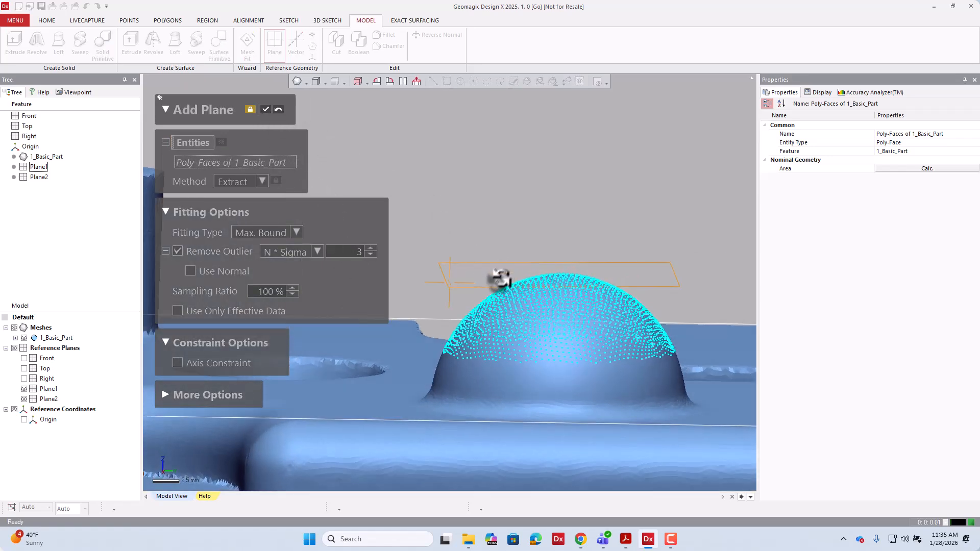
{"action": "scroll", "coordinate": [497, 265], "scroll_direction": "down", "scroll_amount": 5}
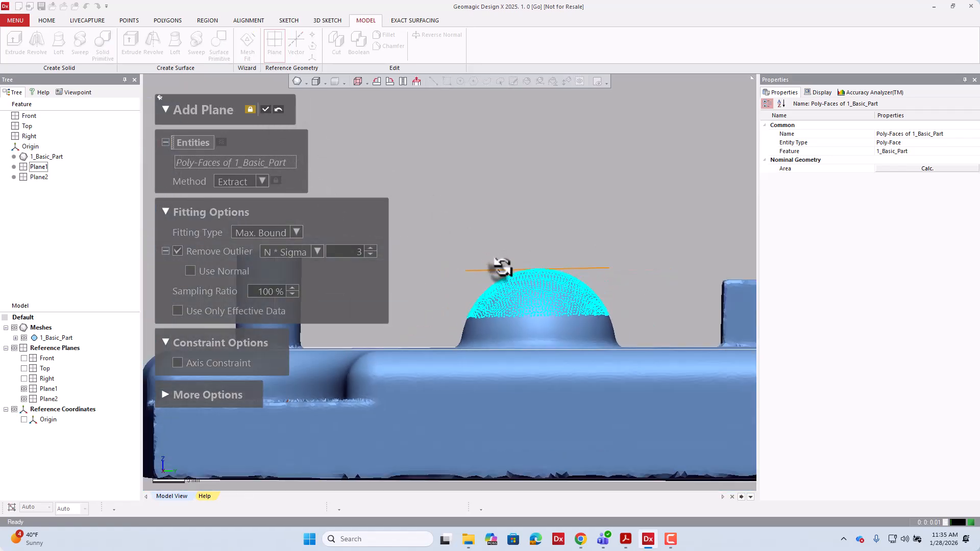
{"action": "left_click", "coordinate": [278, 110]}
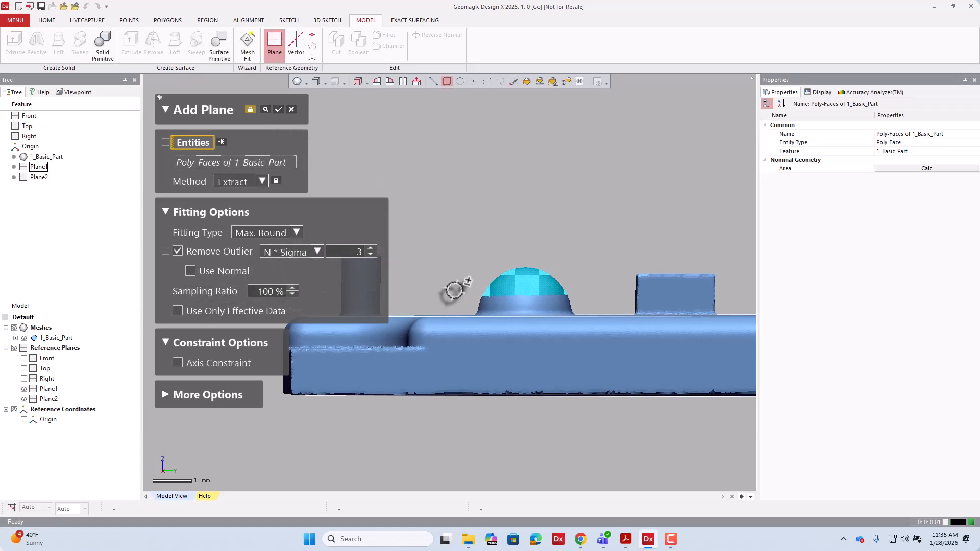
Step: Turn on Axis Constraint for the Max. Bound plane, keep the specified direction as it is, and pick Plane2 as the direction
{"action": "scroll", "coordinate": [454, 291], "scroll_direction": "down", "scroll_amount": 3}
{"action": "right_click_drag", "start_coordinate": [462, 259], "coordinate": [459, 286]}
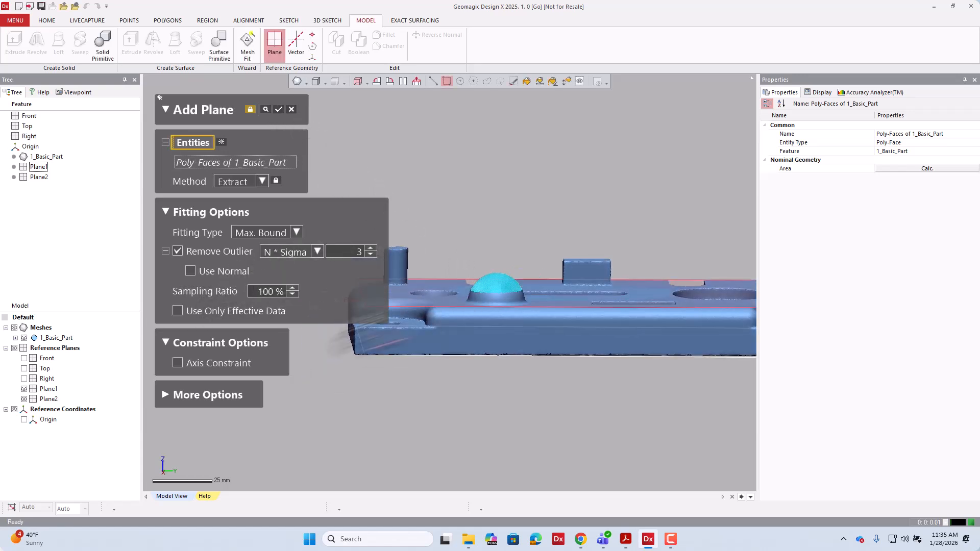
{"action": "left_click", "coordinate": [177, 363]}
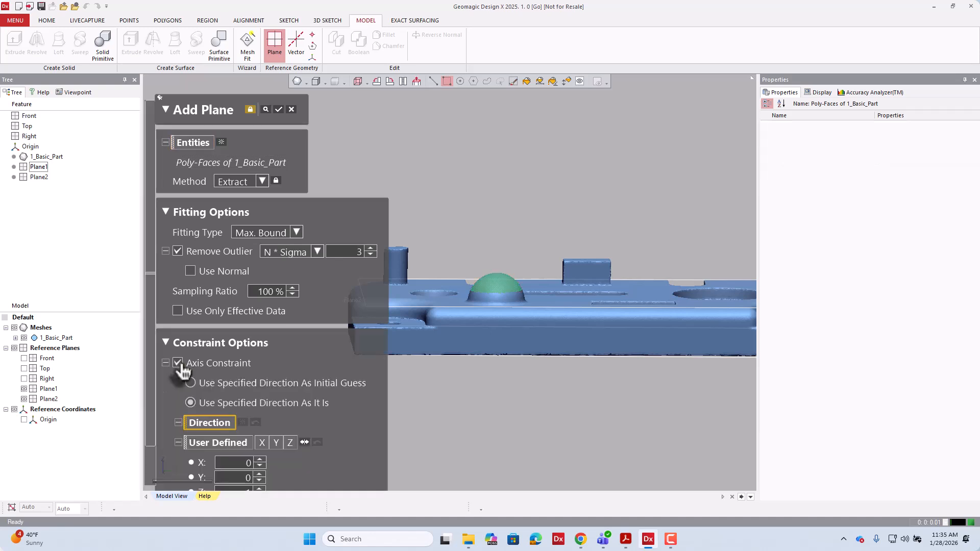
{"action": "scroll", "coordinate": [521, 352], "scroll_direction": "down", "scroll_amount": 3}
{"action": "right_click_drag", "start_coordinate": [514, 366], "coordinate": [506, 306]}
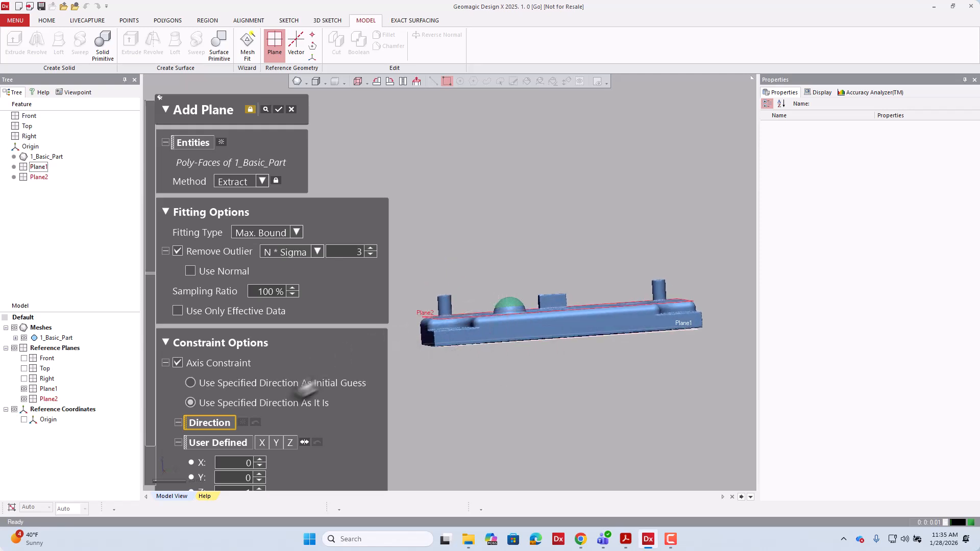
{"action": "left_click", "coordinate": [452, 315]}
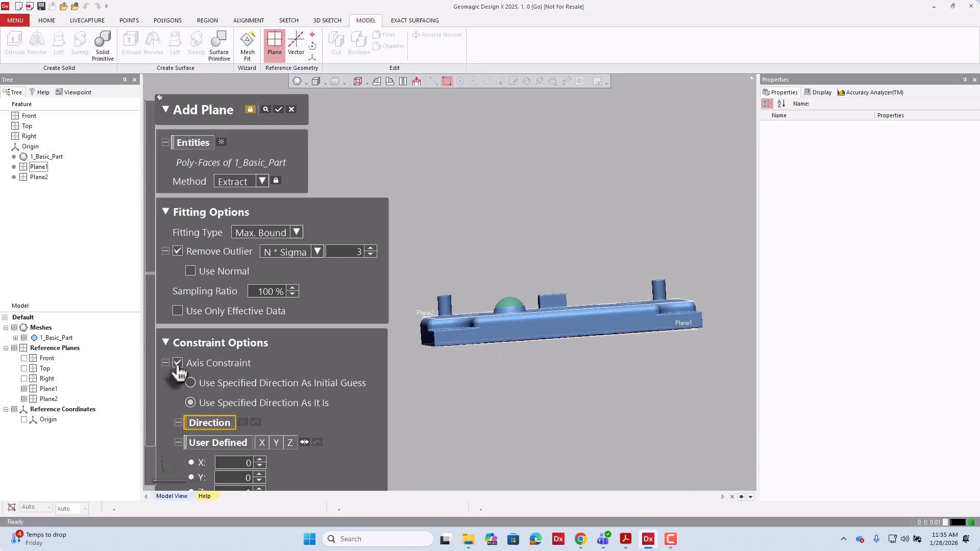
{"action": "left_click", "coordinate": [166, 212]}
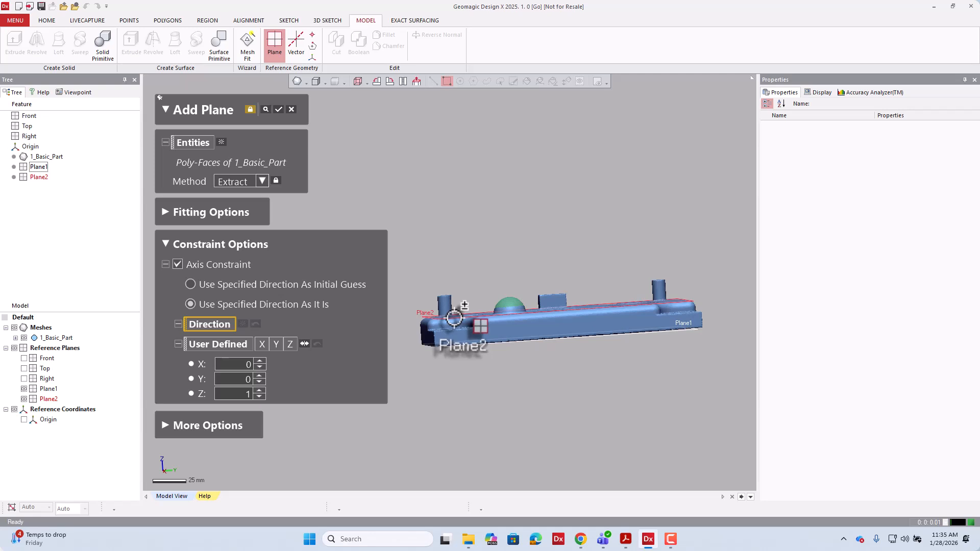
{"action": "left_click", "coordinate": [454, 318]}
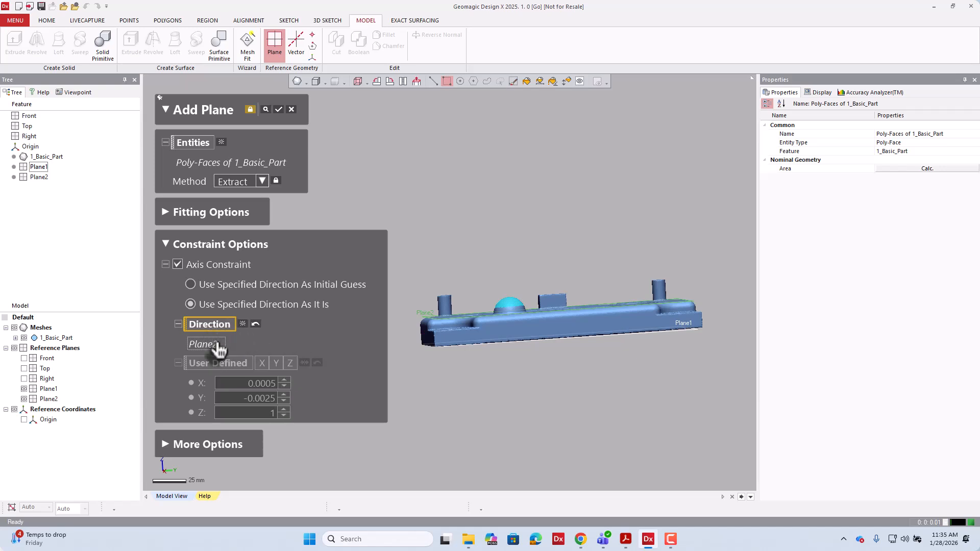
Step: Preview the direction-constrained plane on top of the dome, accept it, and leave the Plane command
{"action": "left_click", "coordinate": [266, 111]}
{"action": "scroll", "coordinate": [500, 243], "scroll_direction": "up", "scroll_amount": 4}
{"action": "right_click_drag", "start_coordinate": [573, 311], "coordinate": [509, 346]}
{"action": "scroll", "coordinate": [520, 350], "scroll_direction": "up", "scroll_amount": 5}
{"action": "scroll", "coordinate": [522, 352], "scroll_direction": "down", "scroll_amount": 5}
{"action": "scroll", "coordinate": [521, 337], "scroll_direction": "down", "scroll_amount": 3}
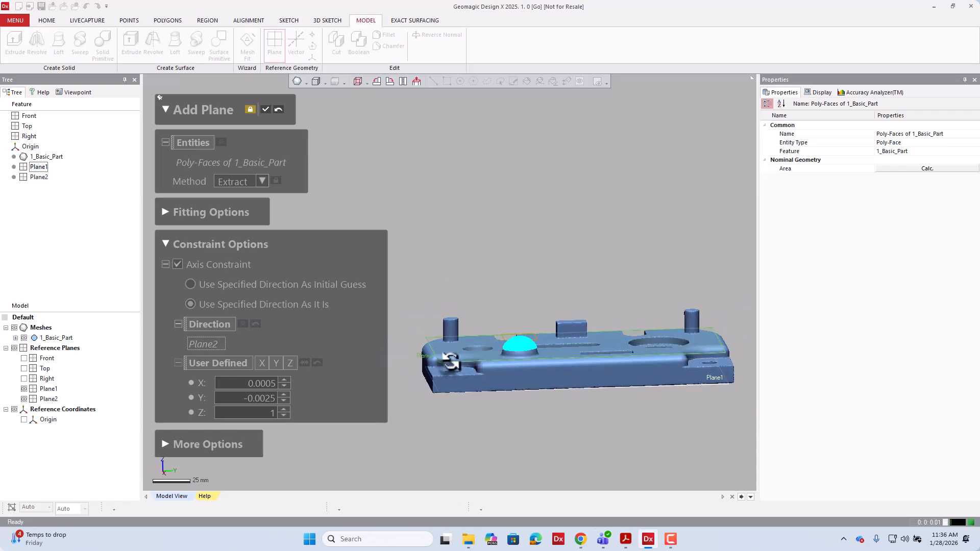
{"action": "left_click", "coordinate": [266, 116]}
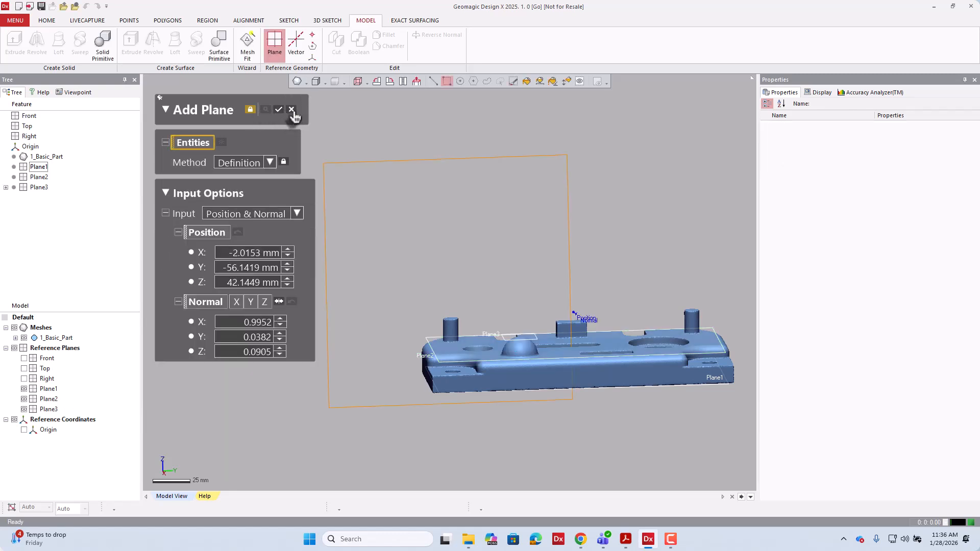
{"action": "left_click", "coordinate": [286, 113]}
Step: Compare the normals of Plane2 and Plane3 by selecting each plane in turn
{"action": "left_click", "coordinate": [39, 167]}
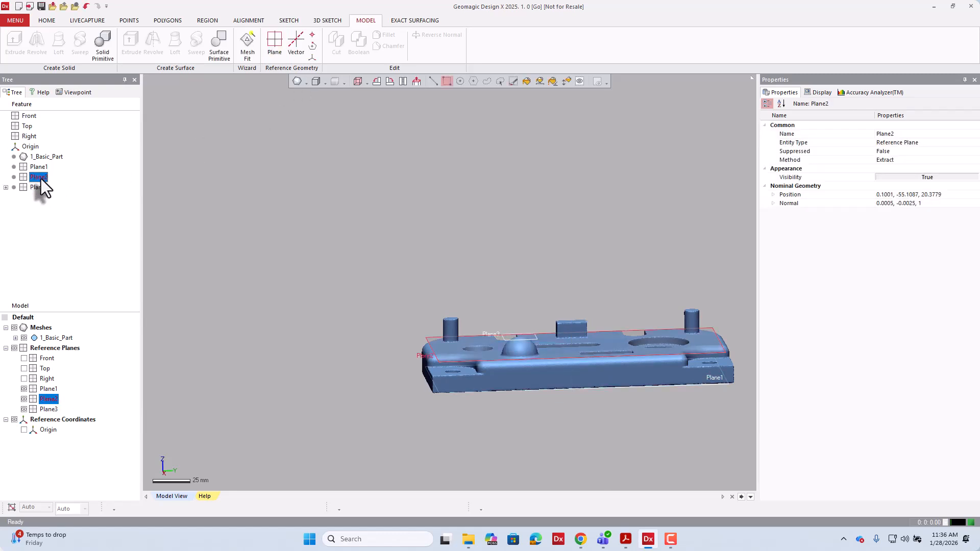
{"action": "left_click", "coordinate": [41, 185]}
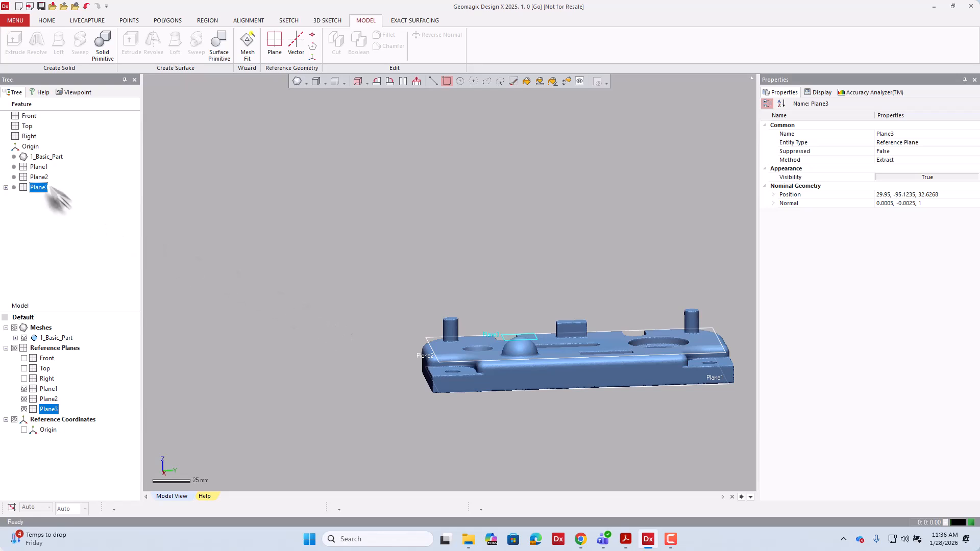
{"action": "left_click", "coordinate": [37, 177]}
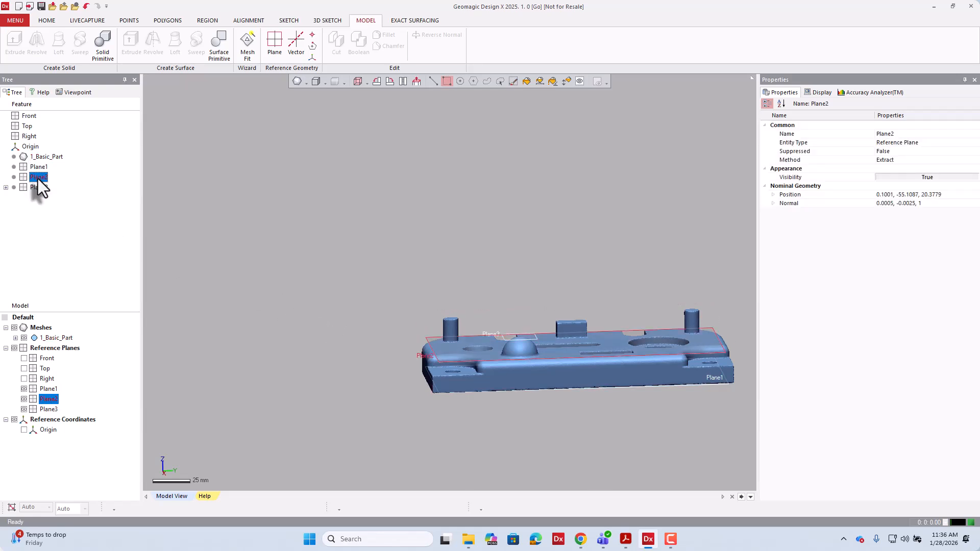
{"action": "left_click", "coordinate": [42, 185]}
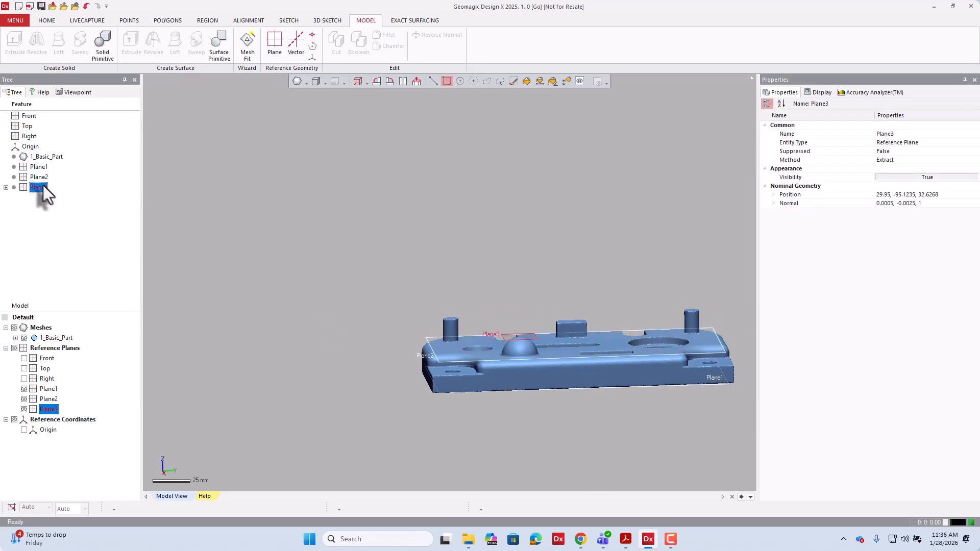
Step: Examine Plane3 from the side against the dome's top and Plane2, and clear the selection
{"action": "right_click_drag", "start_coordinate": [408, 317], "coordinate": [410, 291]}
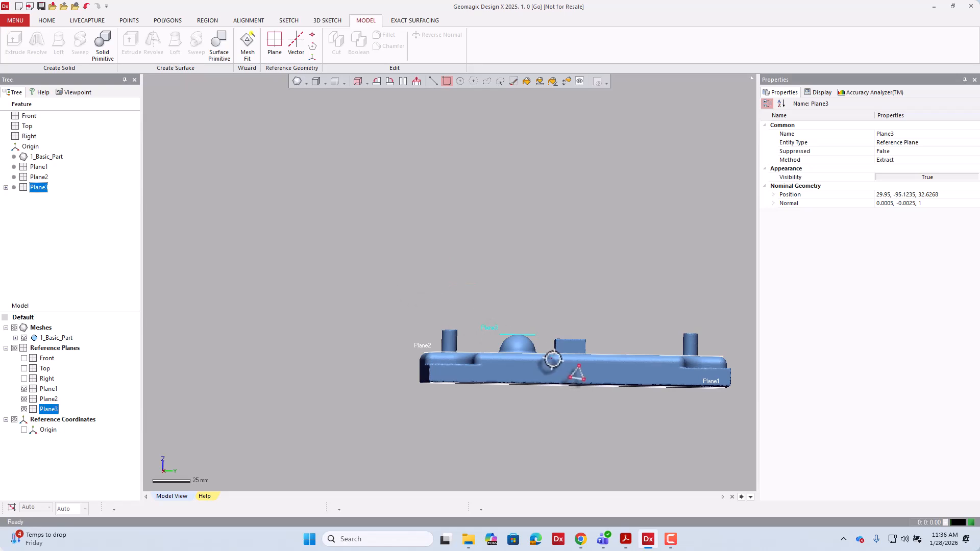
{"action": "scroll", "coordinate": [536, 348], "scroll_direction": "up", "scroll_amount": 8}
{"action": "right_click_drag", "start_coordinate": [500, 321], "coordinate": [490, 323]}
{"action": "scroll", "coordinate": [490, 322], "scroll_direction": "down", "scroll_amount": 4}
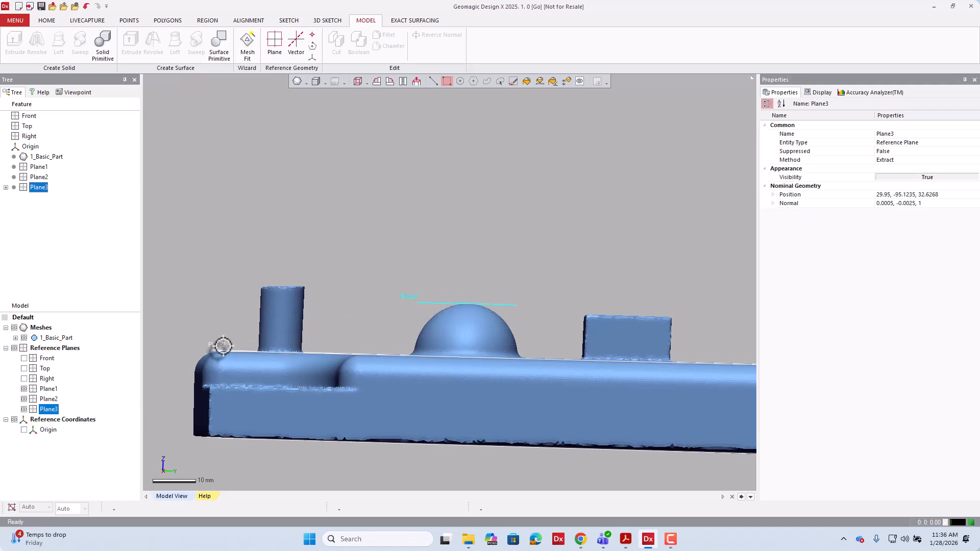
{"action": "scroll", "coordinate": [378, 307], "scroll_direction": "down", "scroll_amount": 5}
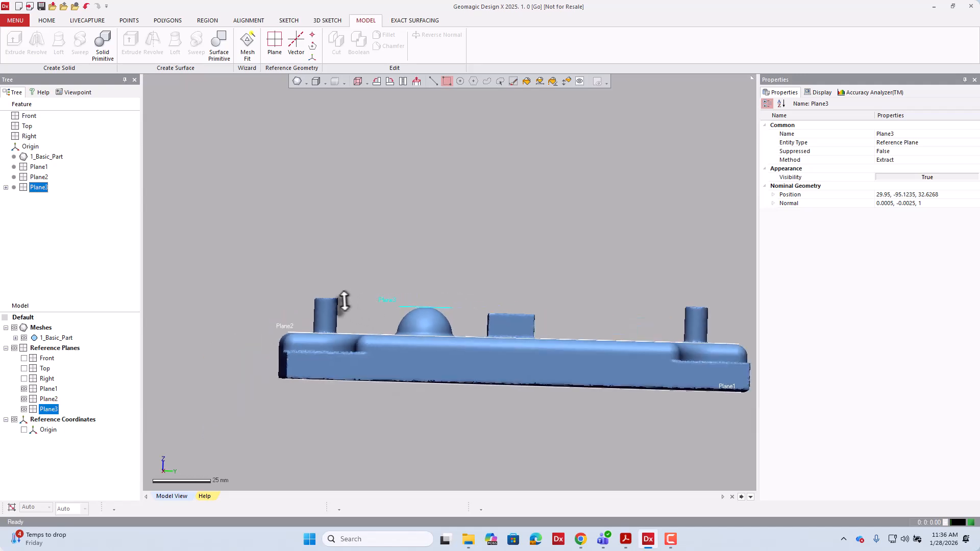
{"action": "scroll", "coordinate": [345, 302], "scroll_direction": "down", "scroll_amount": 3}
{"action": "left_click", "coordinate": [270, 293]}
Step: Hide the reference planes Plane1, Plane2 and Plane3
{"action": "right_click_drag", "start_coordinate": [468, 275], "coordinate": [383, 367]}
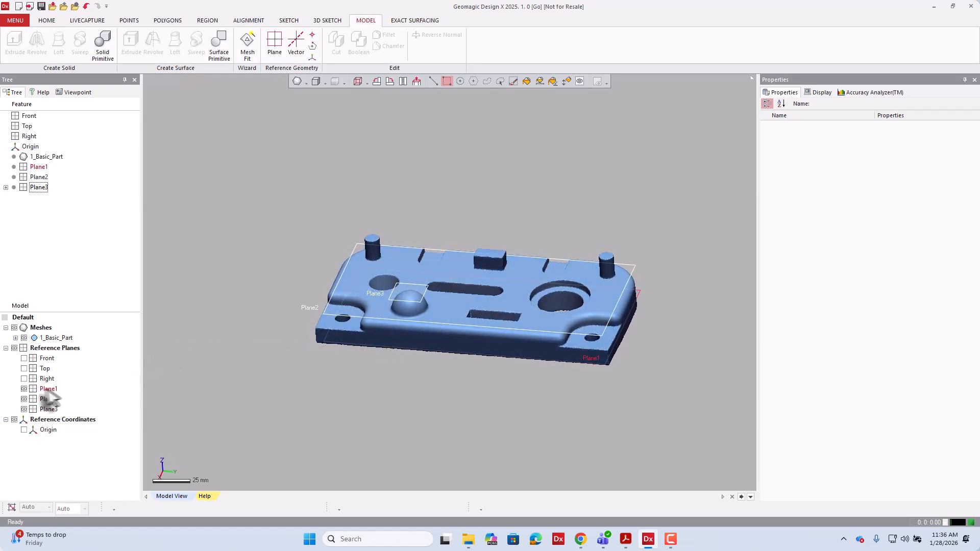
{"action": "left_click", "coordinate": [24, 398]}
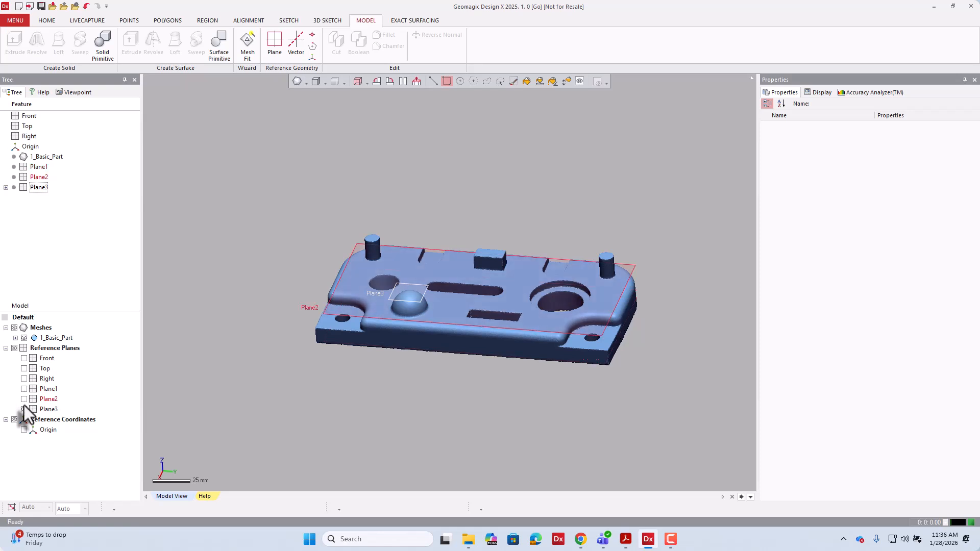
{"action": "left_click", "coordinate": [25, 409]}
{"action": "right_click_drag", "start_coordinate": [283, 399], "coordinate": [507, 409]}
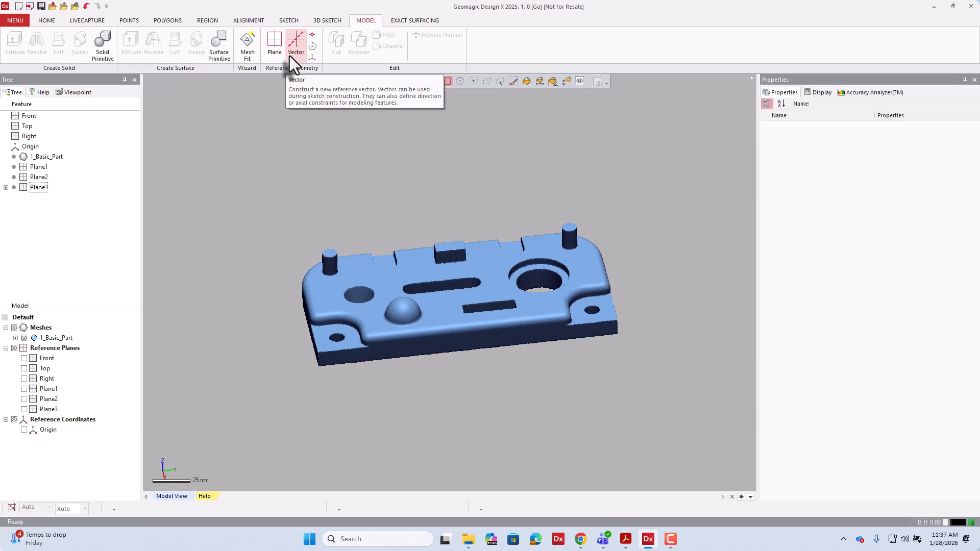
Step: Start the reference Vector command and read its help topic on benefits, cylinder axis extraction and available methods, returning to the model view
{"action": "left_click", "coordinate": [293, 51]}
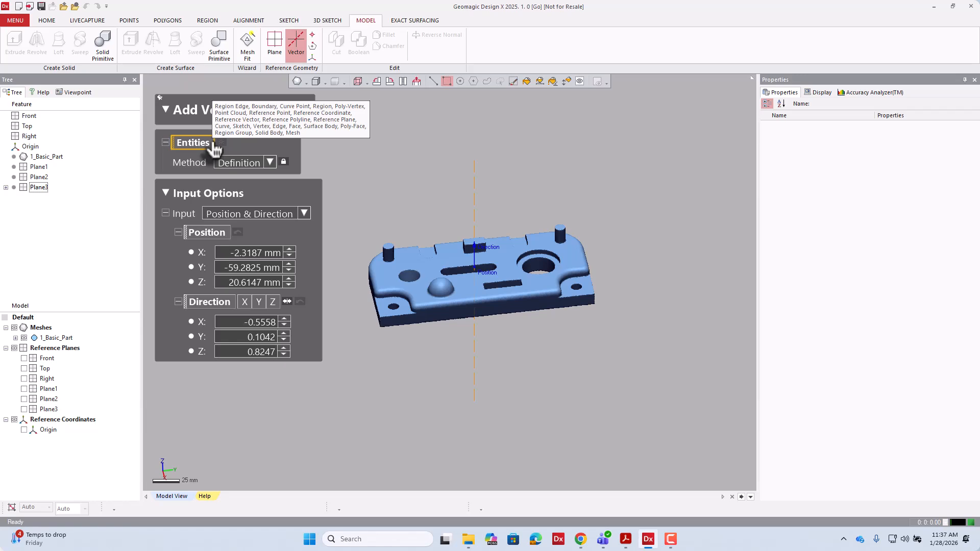
{"action": "key", "text": "F1"}
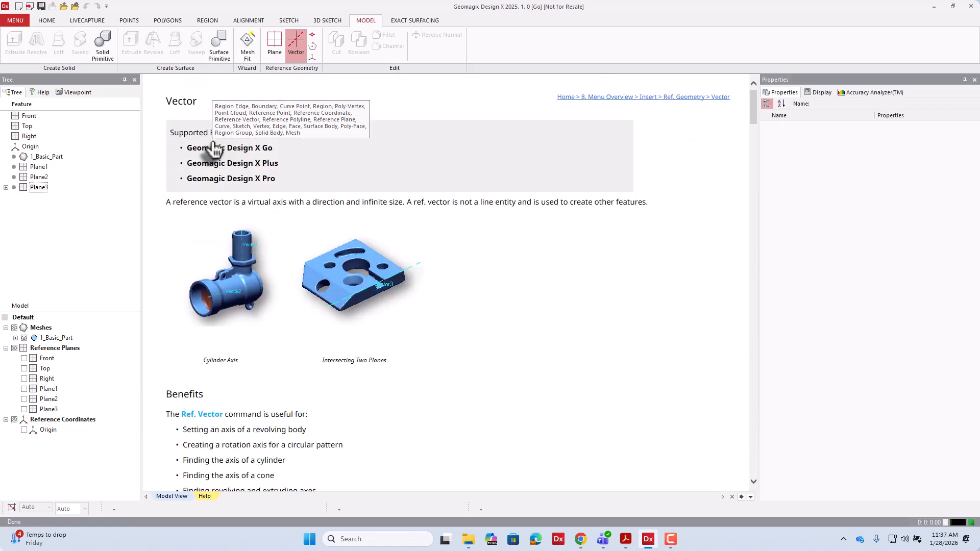
{"action": "scroll", "coordinate": [461, 301], "scroll_direction": "down", "scroll_amount": 6}
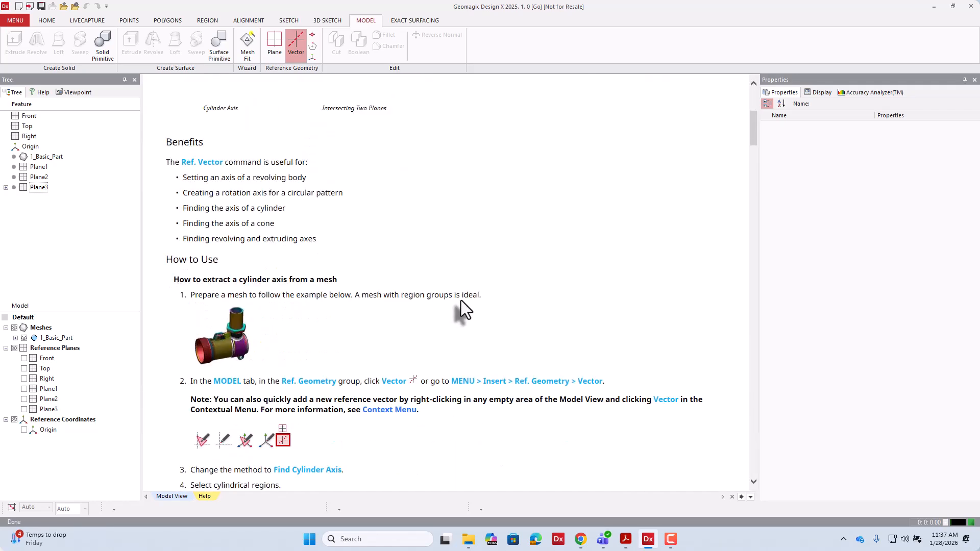
{"action": "scroll", "coordinate": [461, 301], "scroll_direction": "down", "scroll_amount": 3}
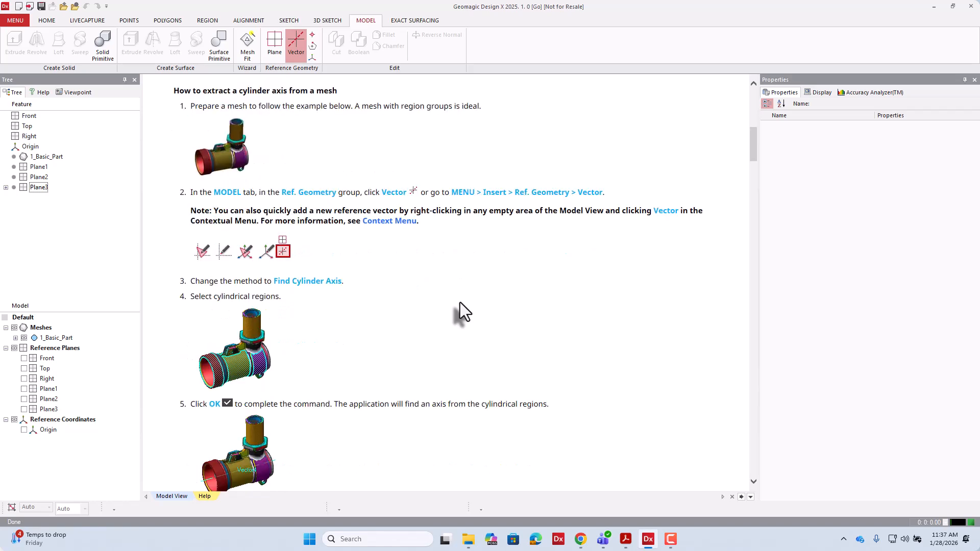
{"action": "scroll", "coordinate": [459, 306], "scroll_direction": "up", "scroll_amount": 4}
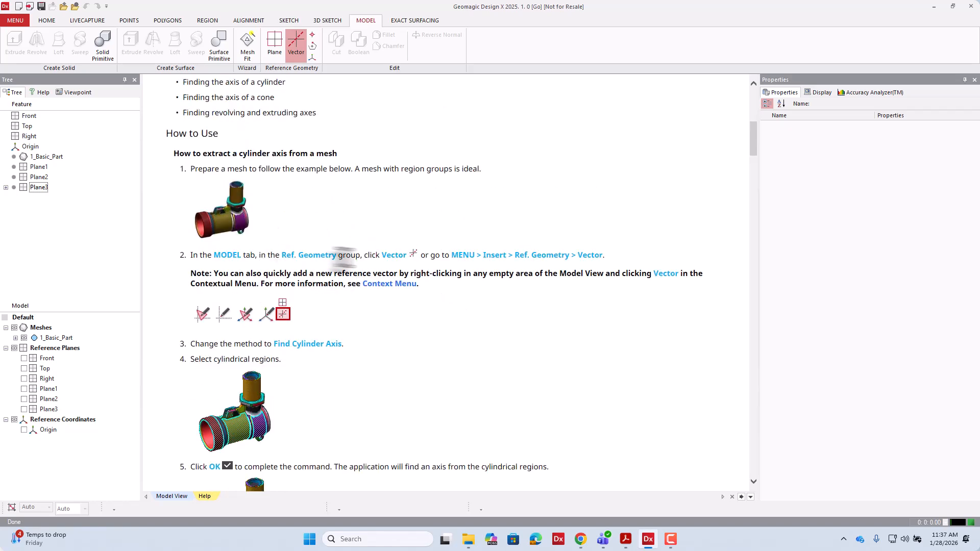
{"action": "scroll", "coordinate": [296, 297], "scroll_direction": "up", "scroll_amount": 5}
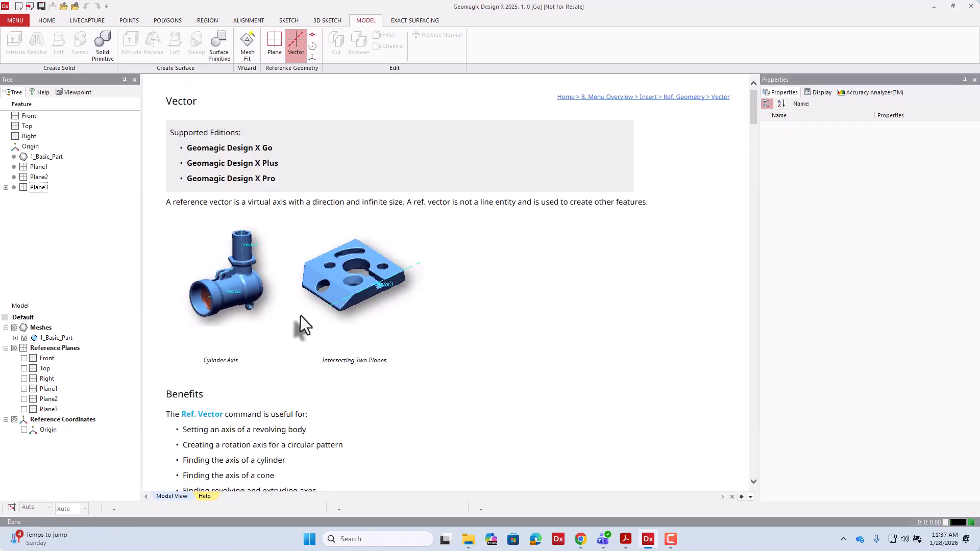
{"action": "scroll", "coordinate": [300, 315], "scroll_direction": "down", "scroll_amount": 1}
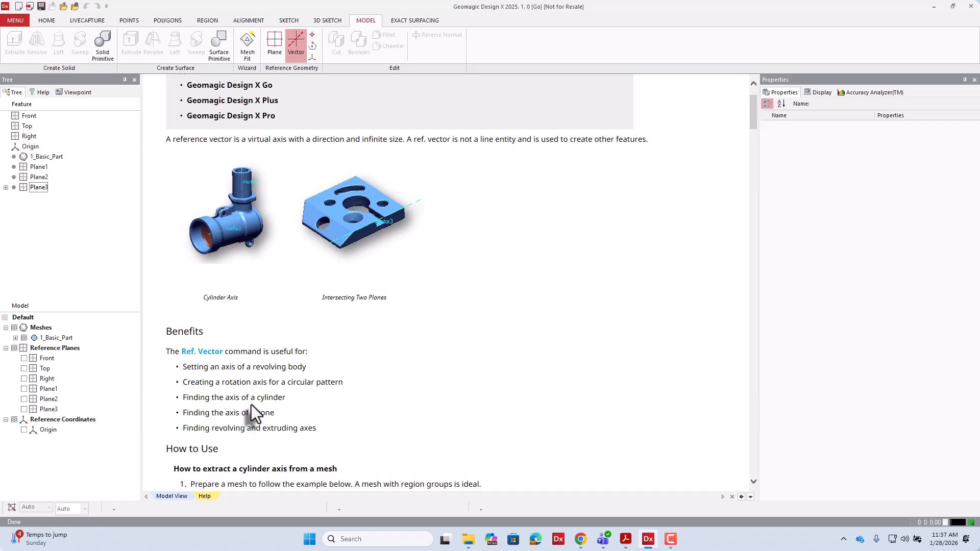
{"action": "scroll", "coordinate": [251, 405], "scroll_direction": "down", "scroll_amount": 15}
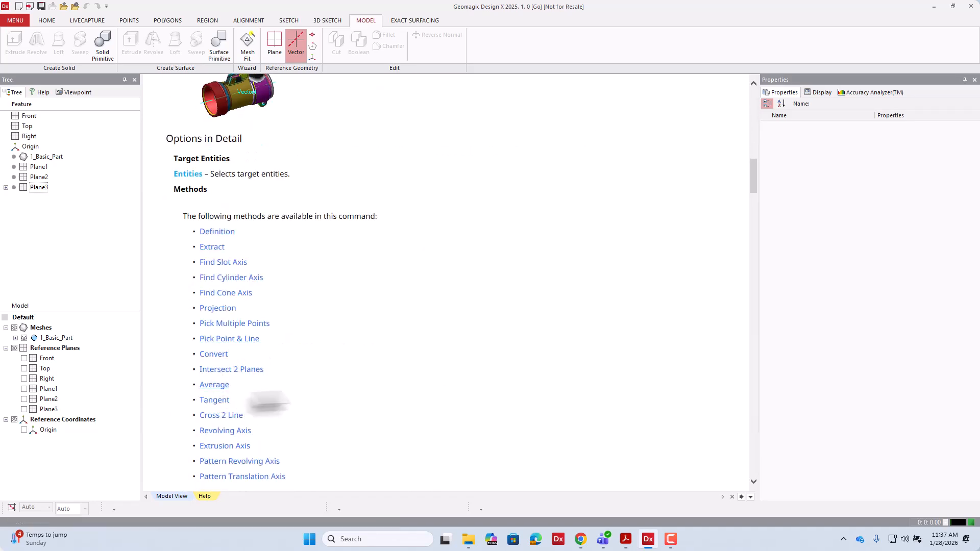
{"action": "left_click", "coordinate": [171, 496]}
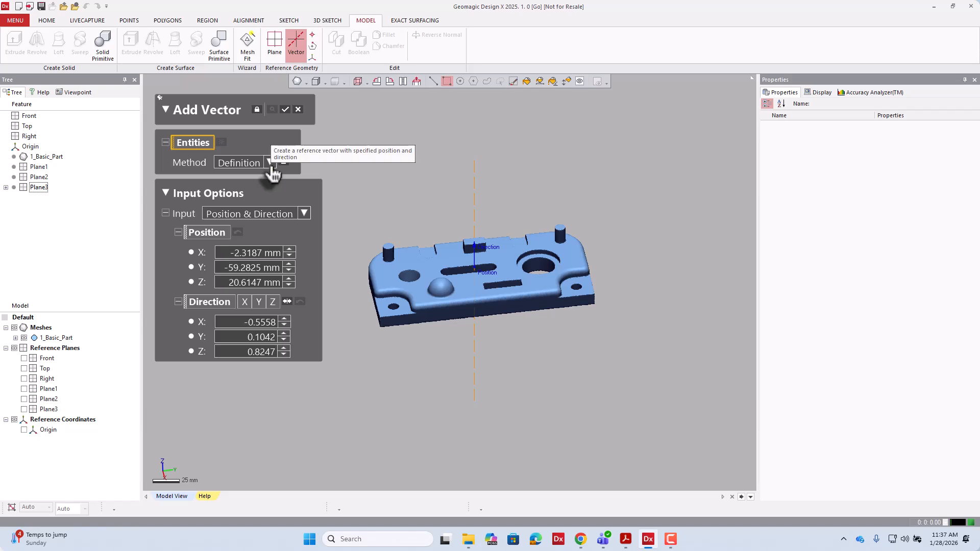
Step: Set the vector method to Find Cylinder Axis and select the mesh faces on the large through-hole's lower inner wall
{"action": "left_click", "coordinate": [269, 163]}
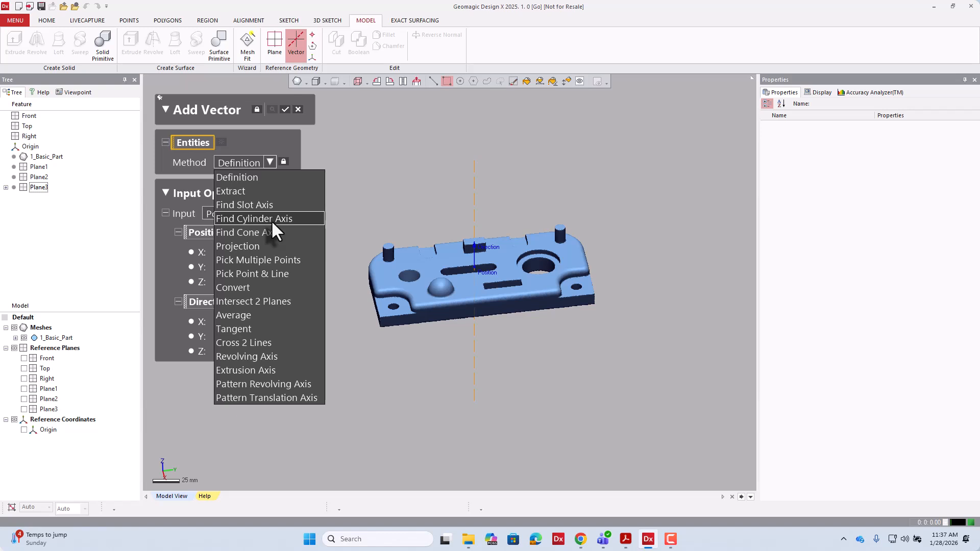
{"action": "left_click", "coordinate": [272, 219]}
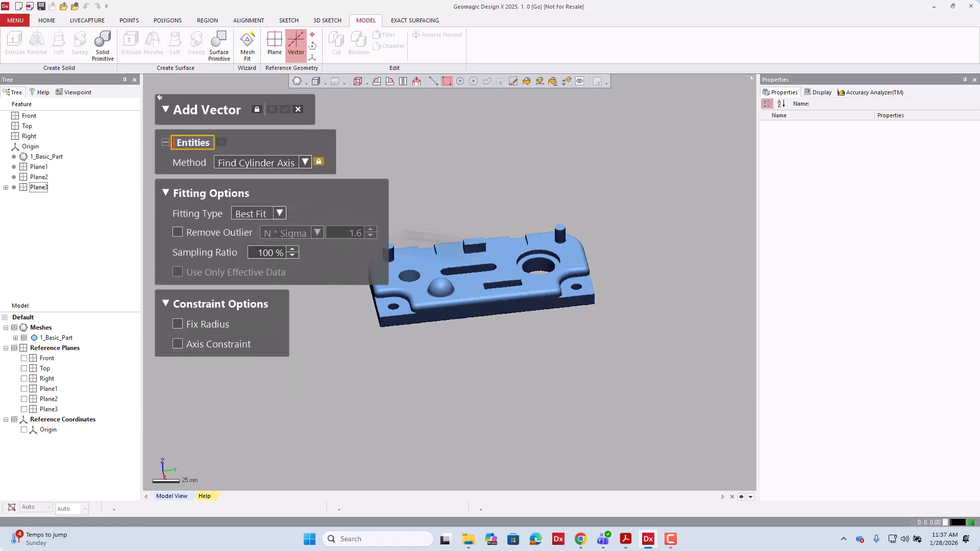
{"action": "scroll", "coordinate": [533, 239], "scroll_direction": "up", "scroll_amount": 5}
{"action": "scroll", "coordinate": [533, 239], "scroll_direction": "up", "scroll_amount": 5}
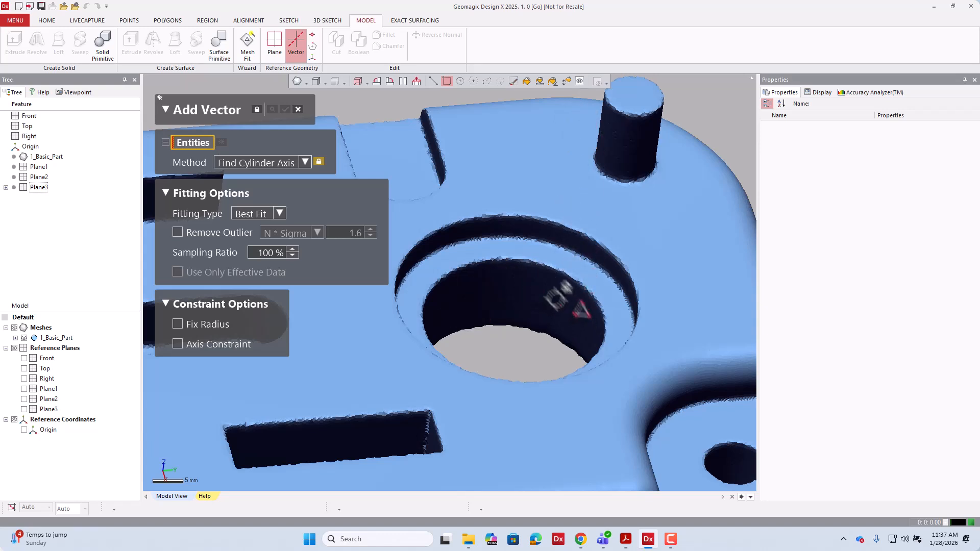
{"action": "left_click", "coordinate": [570, 82]}
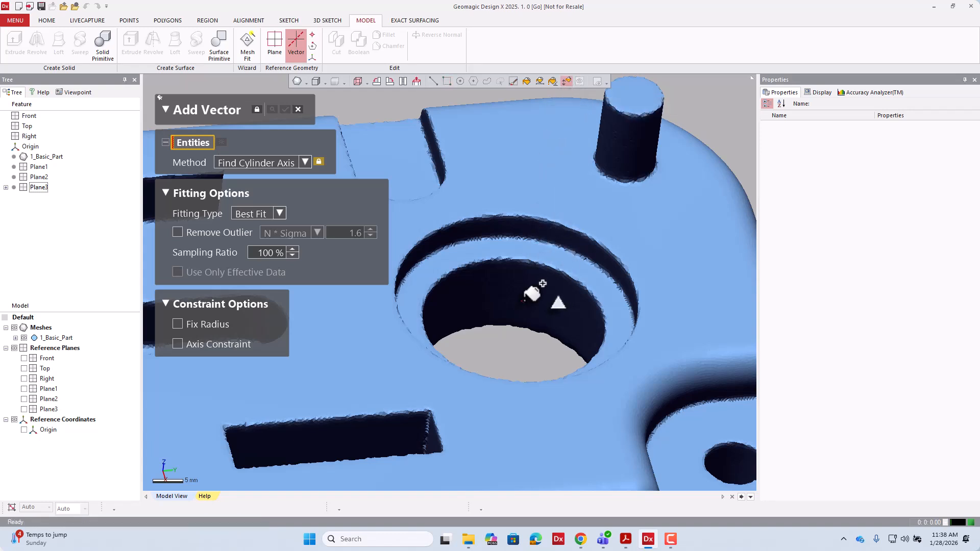
{"action": "left_click", "coordinate": [542, 284]}
{"action": "mouse_move", "coordinate": [544, 282]}
{"action": "left_mouse_down"}
{"action": "mouse_move", "coordinate": [536, 282]}
{"action": "mouse_move", "coordinate": [549, 256]}
{"action": "left_mouse_up"}
{"action": "right_click_drag", "start_coordinate": [590, 241], "coordinate": [561, 220]}
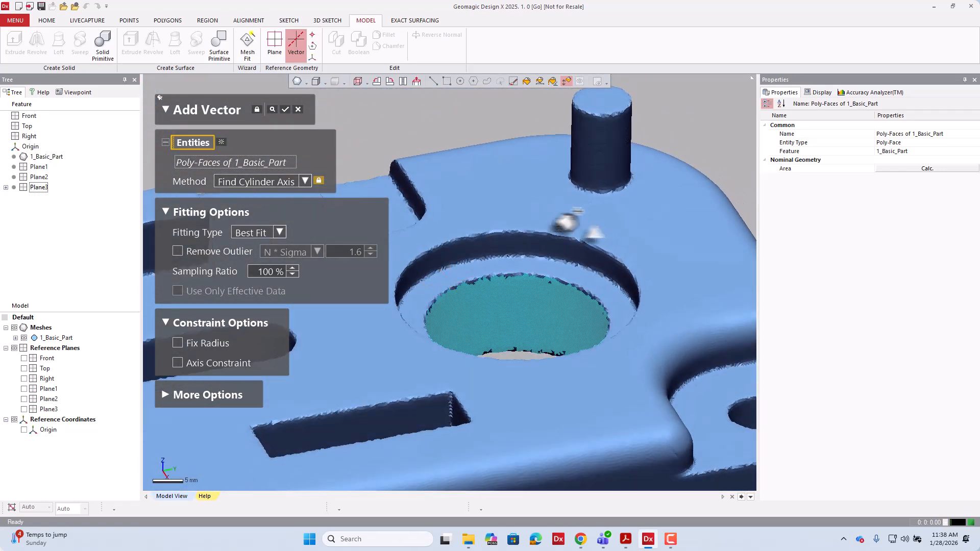
Step: Preview the cylinder axis with the Best Fit fitting type and examine the fit at the large through-hole
{"action": "left_click", "coordinate": [271, 243]}
{"action": "left_click", "coordinate": [270, 245]}
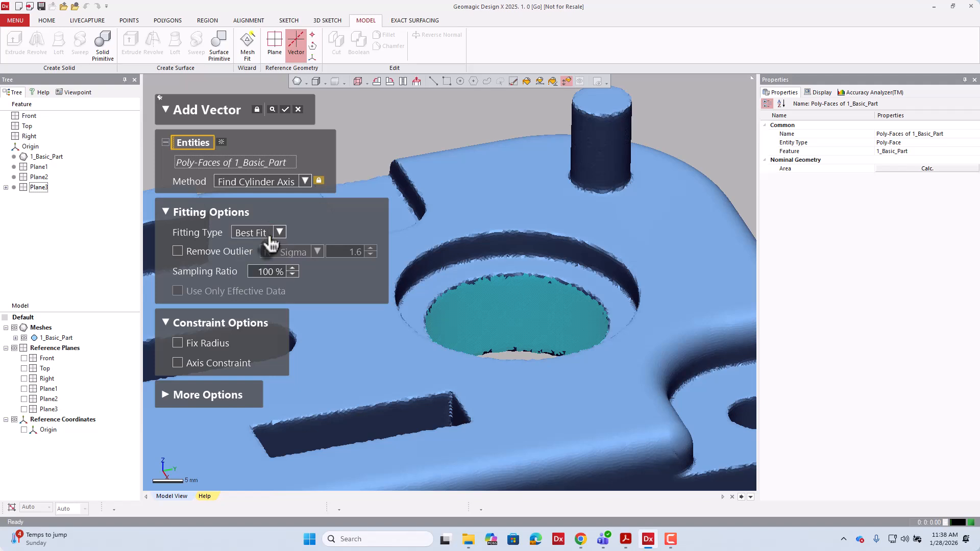
{"action": "left_click", "coordinate": [273, 110]}
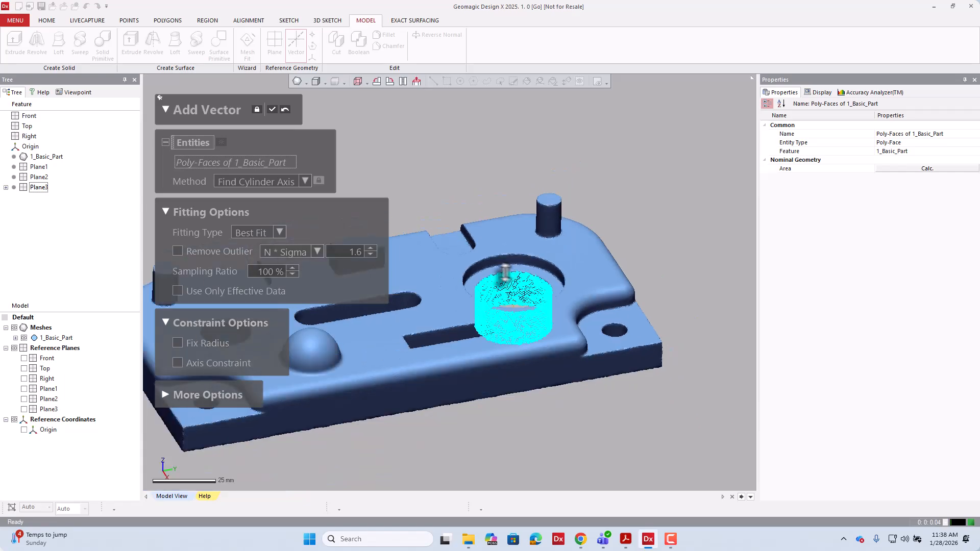
{"action": "right_click_drag", "start_coordinate": [505, 273], "coordinate": [458, 272]}
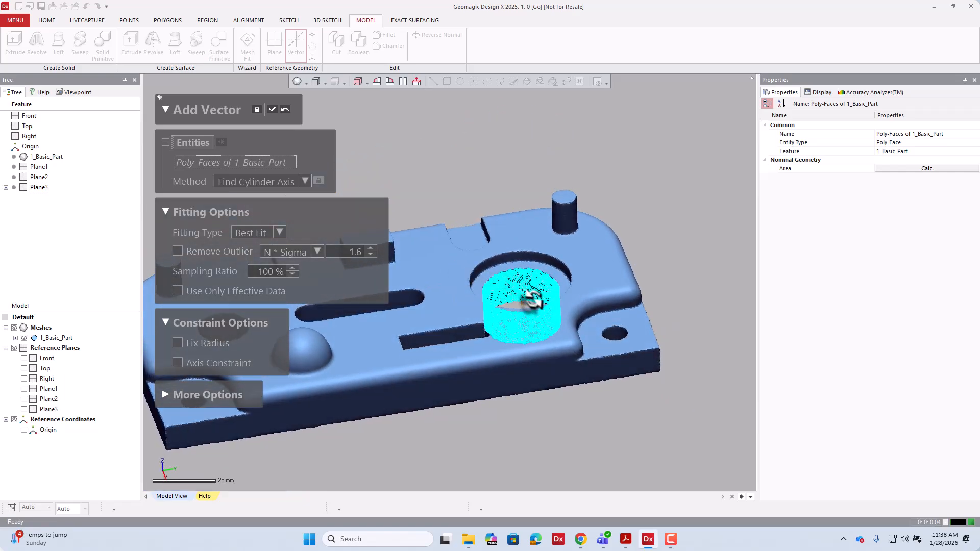
Step: Inspect the previewed cylinder axis at the large through-hole and accept it as a reference vector
{"action": "scroll", "coordinate": [530, 304], "scroll_direction": "up", "scroll_amount": 5}
{"action": "right_click_drag", "start_coordinate": [531, 306], "coordinate": [503, 281]}
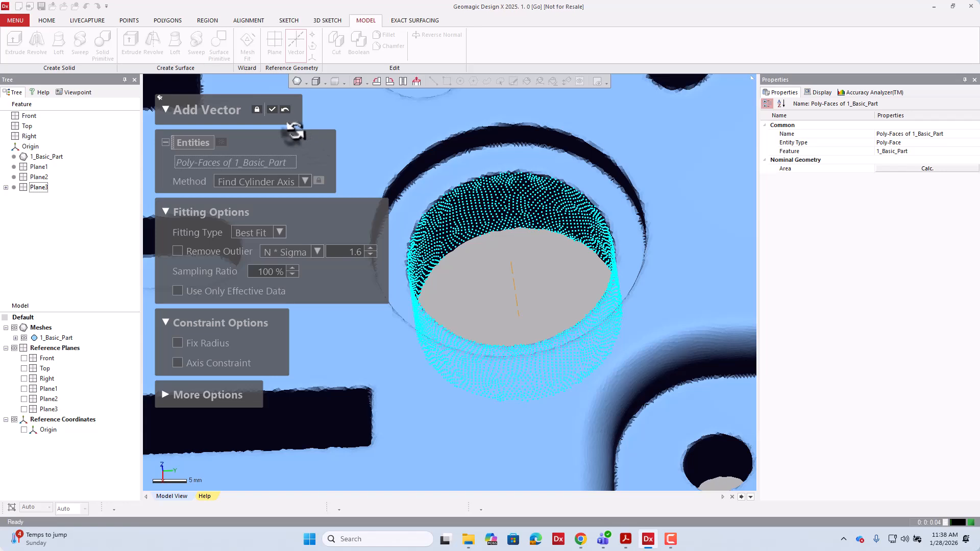
{"action": "left_click", "coordinate": [274, 113]}
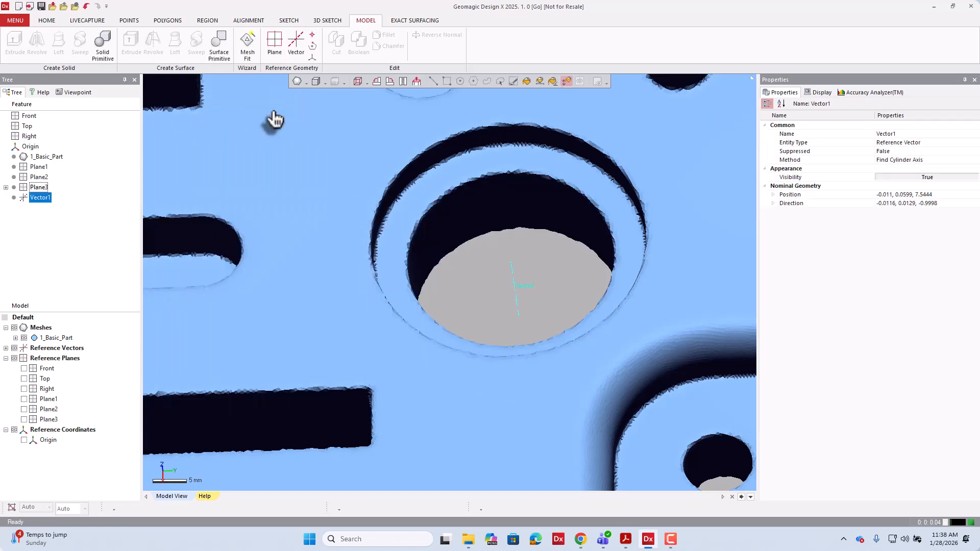
Step: Rename the large through-hole's reference vector as Cylindrical_Vector
{"action": "scroll", "coordinate": [405, 219], "scroll_direction": "down", "scroll_amount": 3}
{"action": "right_click_drag", "start_coordinate": [405, 219], "coordinate": [405, 258]}
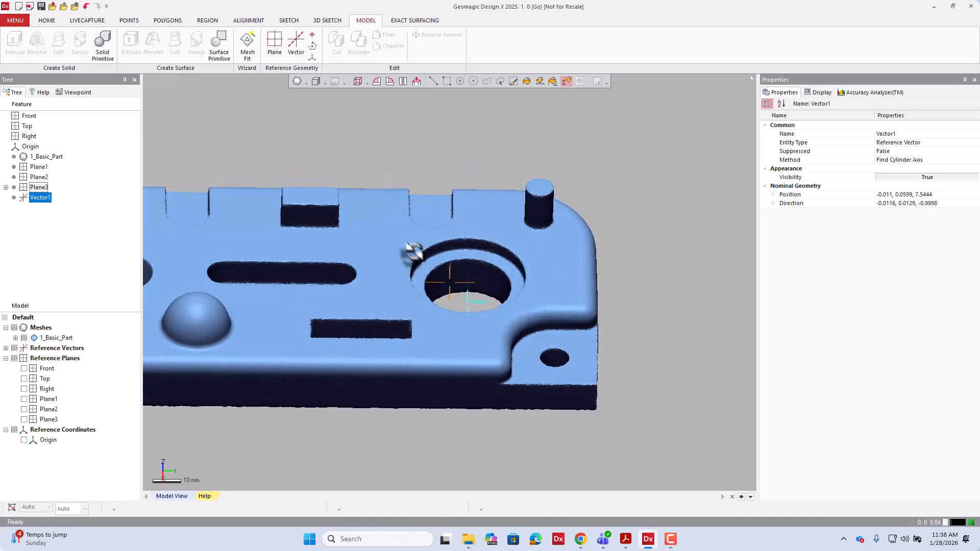
{"action": "left_click", "coordinate": [39, 198]}
{"action": "left_click", "coordinate": [39, 198]}
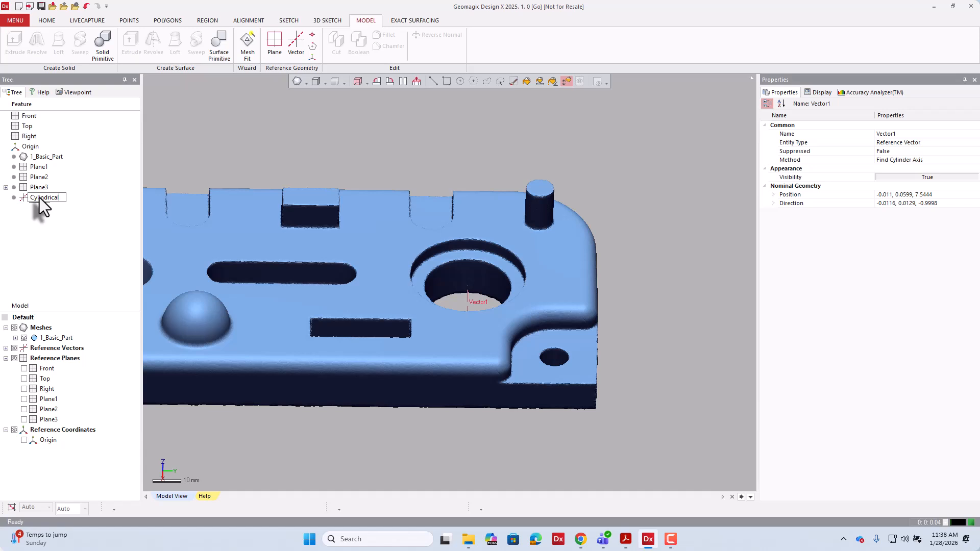
{"action": "type", "text": "Vector"}
{"action": "key", "text": "Return"}
{"action": "left_click", "coordinate": [57, 239]}
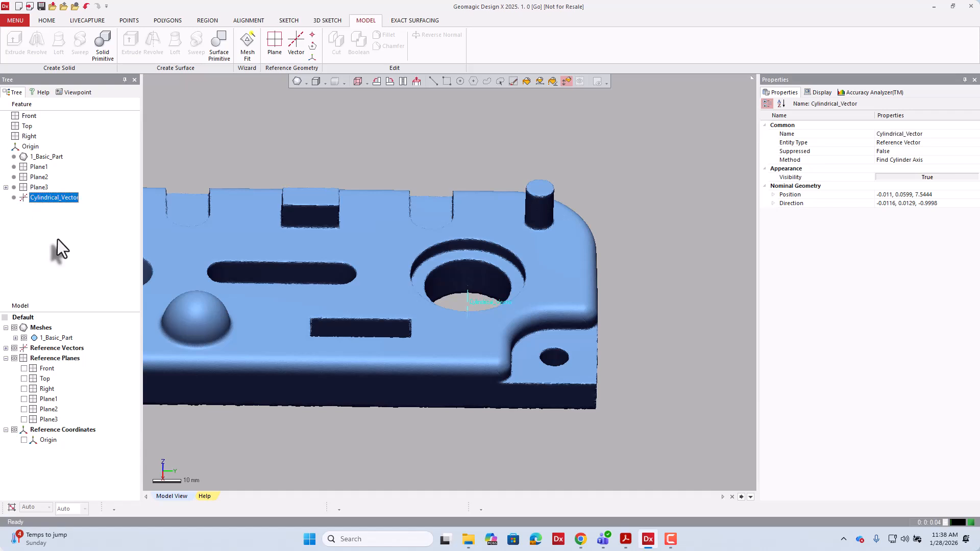
Step: Select the mesh faces on the tapered hole's inner wall near the dome using Smart Selection
{"action": "scroll", "coordinate": [347, 228], "scroll_direction": "down", "scroll_amount": 2}
{"action": "scroll", "coordinate": [349, 232], "scroll_direction": "down", "scroll_amount": 3}
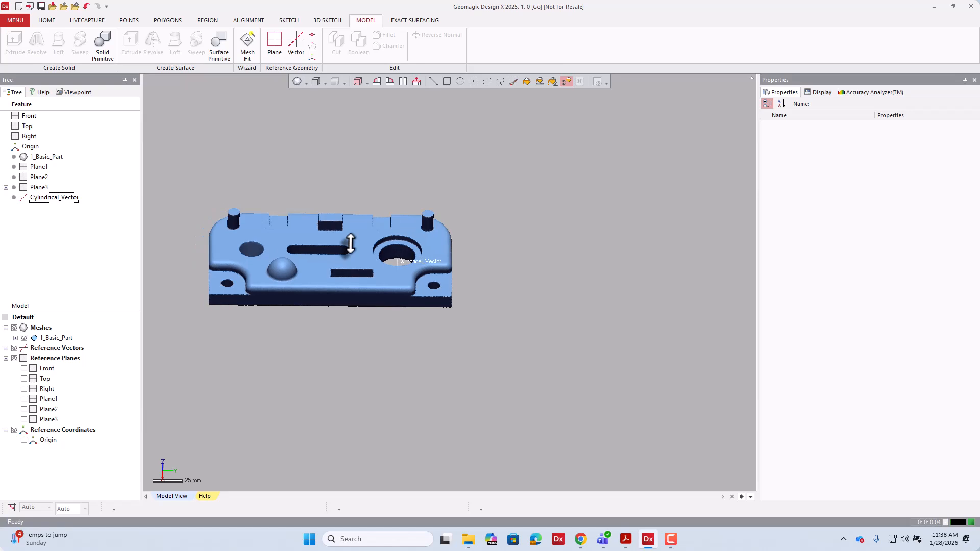
{"action": "right_click_drag", "start_coordinate": [344, 230], "coordinate": [274, 274]}
{"action": "scroll", "coordinate": [357, 311], "scroll_direction": "up", "scroll_amount": 8}
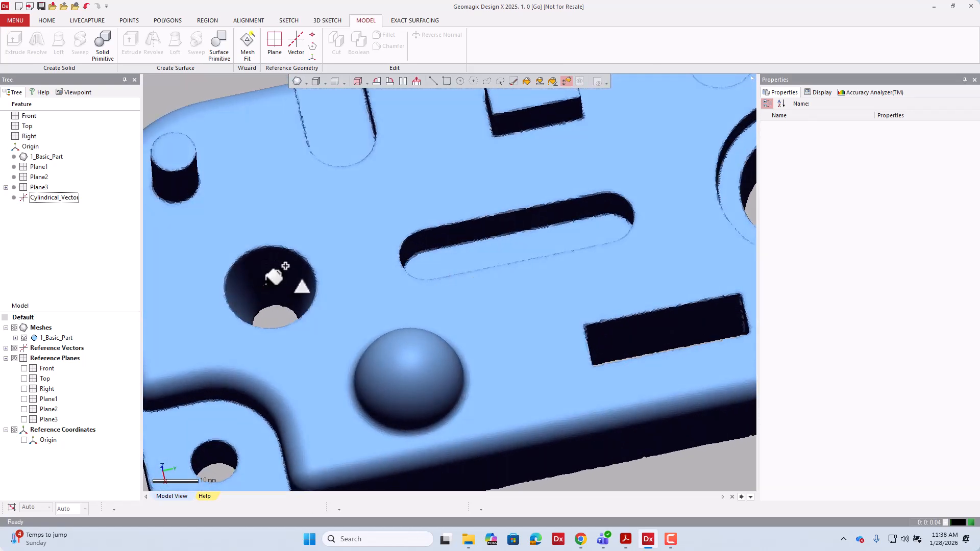
{"action": "mouse_move", "coordinate": [285, 267]}
{"action": "left_mouse_down"}
{"action": "mouse_move", "coordinate": [279, 270]}
{"action": "mouse_move", "coordinate": [304, 238]}
{"action": "mouse_move", "coordinate": [295, 245]}
{"action": "left_mouse_up"}
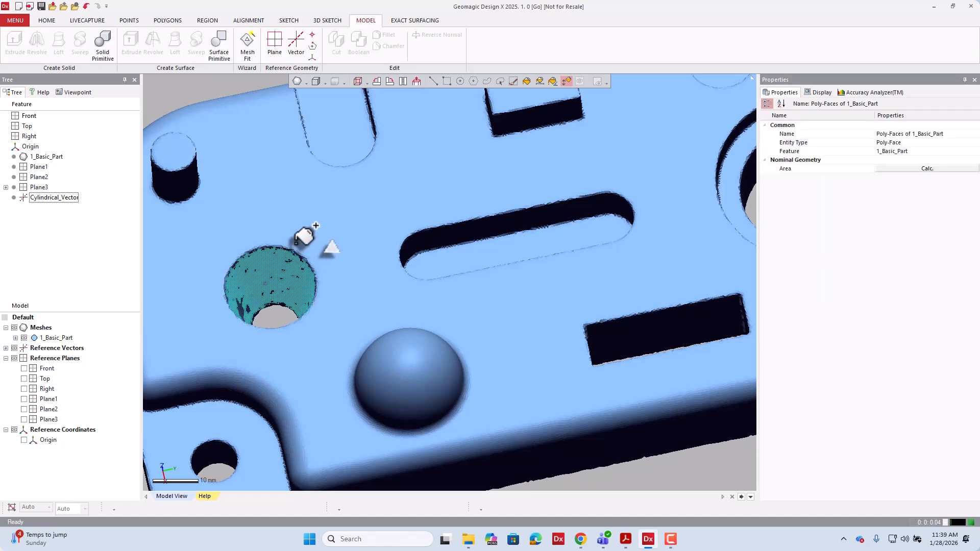
{"action": "left_click", "coordinate": [565, 85]}
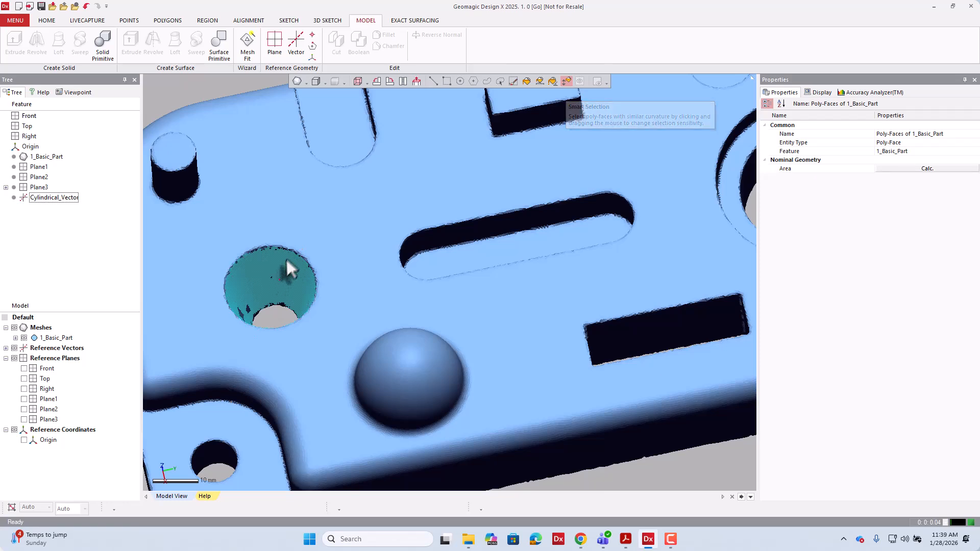
Step: Start a reference vector from the selected tapered-hole faces, set the method to Find Cone Axis and preview the Best Fit result
{"action": "mouse_move", "coordinate": [407, 198]}
{"action": "right_mouse_down"}
{"action": "mouse_move", "coordinate": [474, 265]}
{"action": "mouse_move", "coordinate": [492, 334]}
{"action": "mouse_move", "coordinate": [389, 195]}
{"action": "right_mouse_up"}
{"action": "scroll", "coordinate": [391, 176], "scroll_direction": "down", "scroll_amount": 2}
{"action": "scroll", "coordinate": [442, 224], "scroll_direction": "down", "scroll_amount": 2}
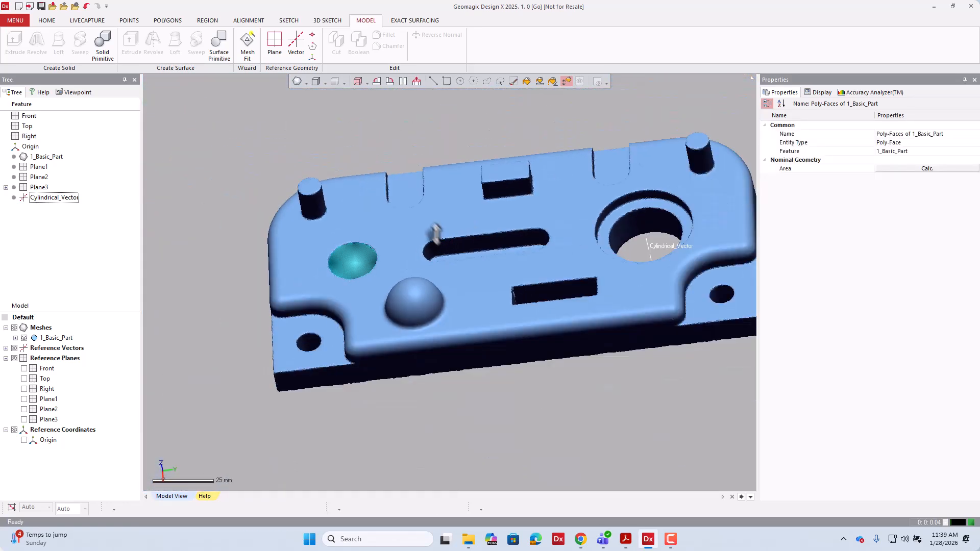
{"action": "left_click", "coordinate": [298, 47]}
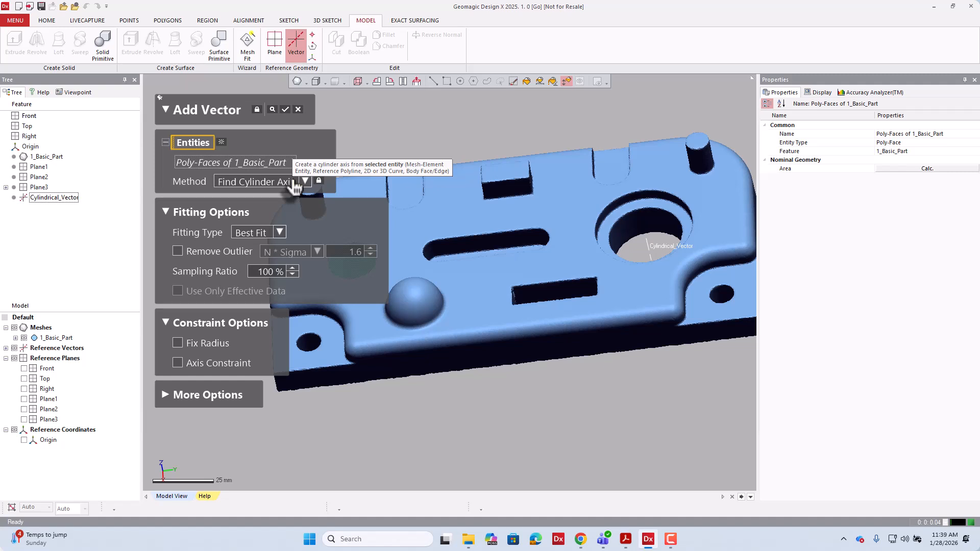
{"action": "left_click", "coordinate": [230, 162]}
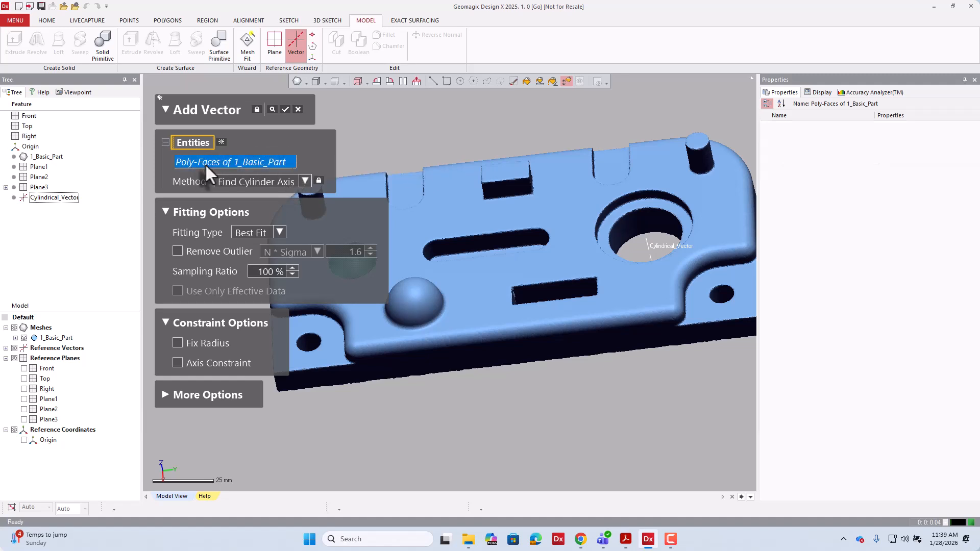
{"action": "scroll", "coordinate": [556, 233], "scroll_direction": "down", "scroll_amount": 1}
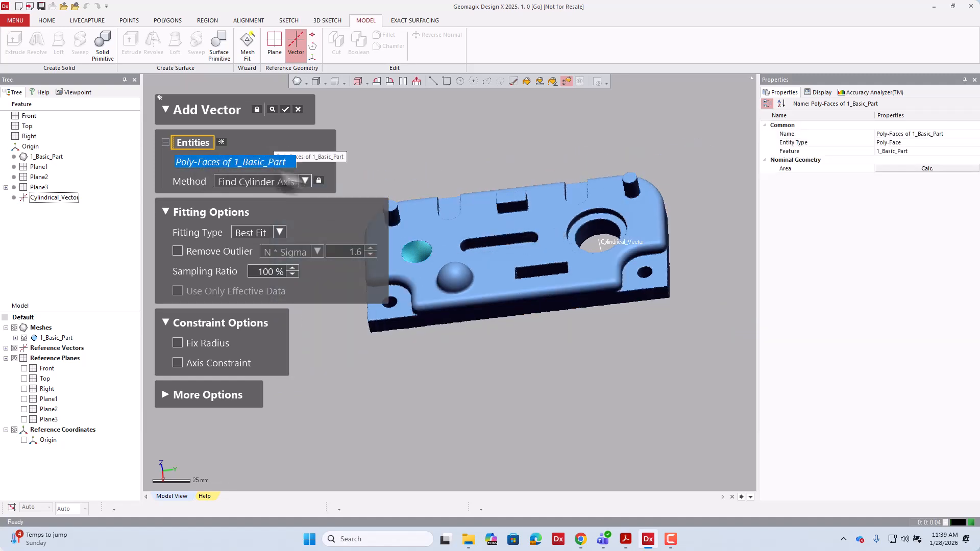
{"action": "scroll", "coordinate": [415, 218], "scroll_direction": "up", "scroll_amount": 1}
{"action": "scroll", "coordinate": [526, 255], "scroll_direction": "up", "scroll_amount": 2}
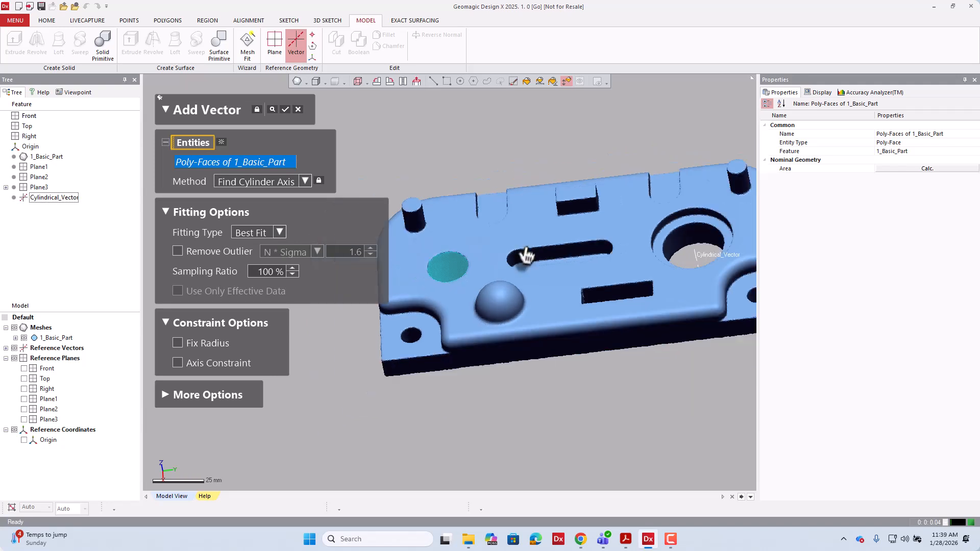
{"action": "scroll", "coordinate": [454, 244], "scroll_direction": "up", "scroll_amount": 2}
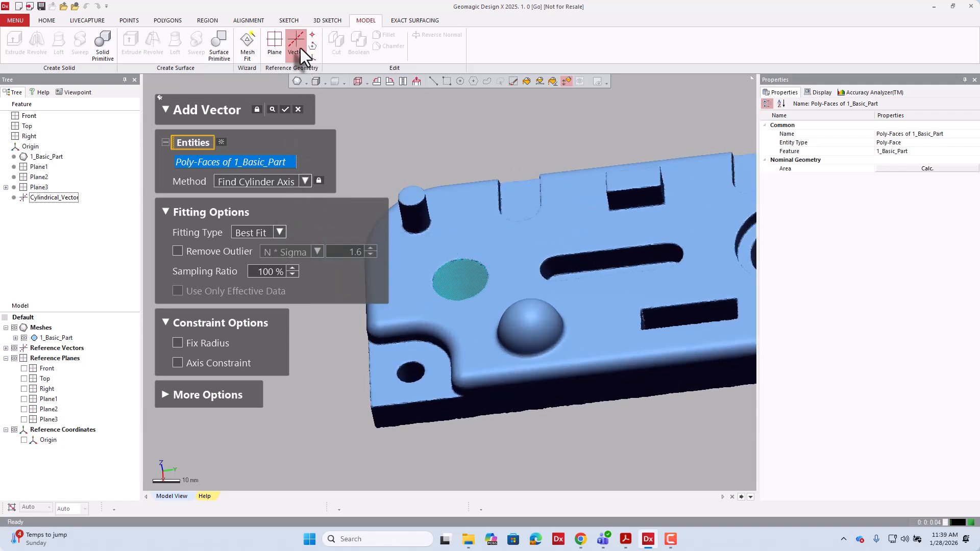
{"action": "left_click", "coordinate": [305, 181]}
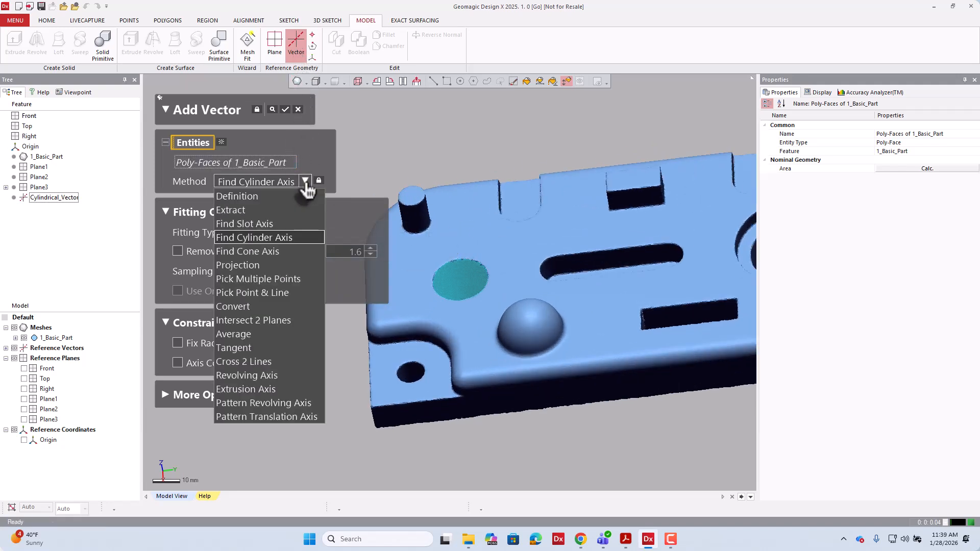
{"action": "left_click", "coordinate": [275, 251]}
{"action": "left_click", "coordinate": [273, 109]}
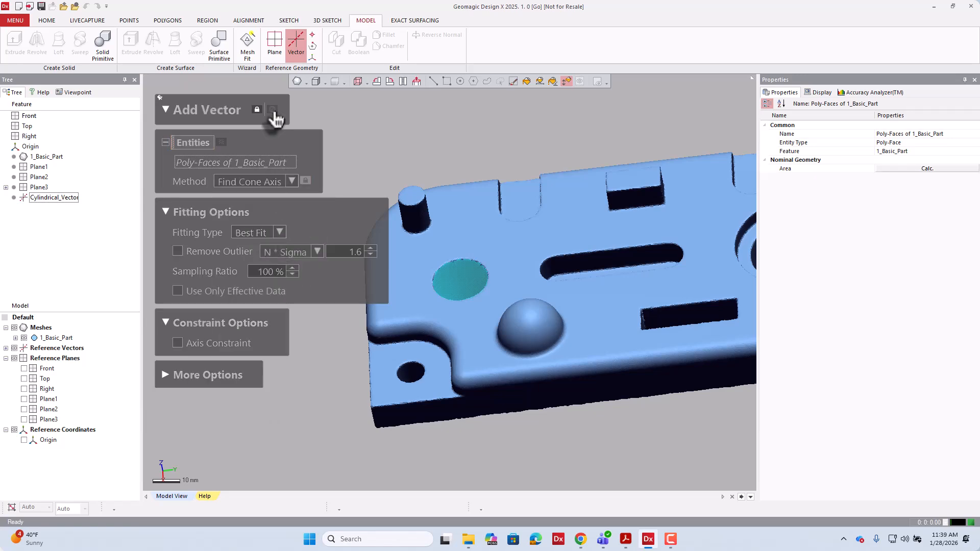
Step: Inspect the previewed cone axis at the tapered hole and accept it as a reference vector
{"action": "right_click_drag", "start_coordinate": [503, 238], "coordinate": [580, 267]}
{"action": "scroll", "coordinate": [479, 279], "scroll_direction": "up", "scroll_amount": 5}
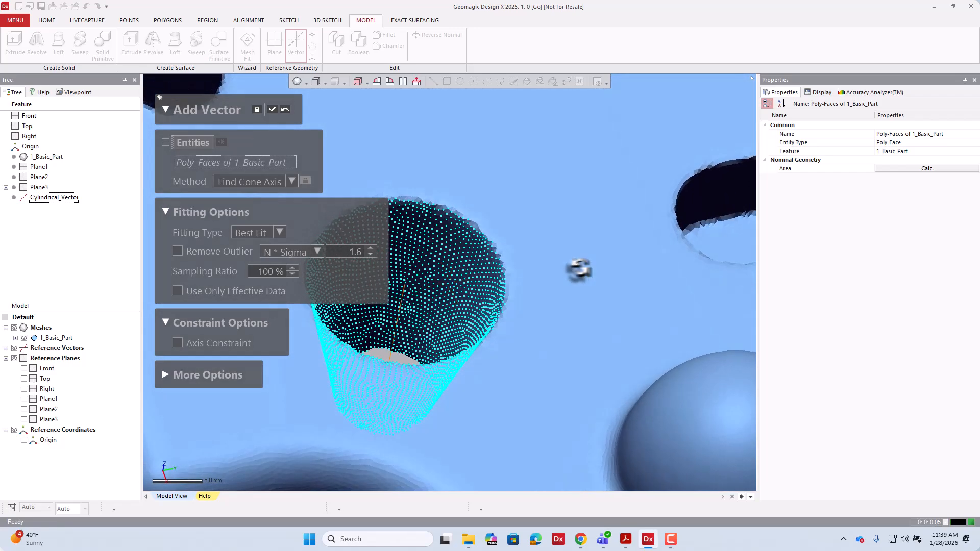
{"action": "left_click", "coordinate": [273, 109]}
Step: Rename the tapered hole's reference vector as Conical_Vector
{"action": "scroll", "coordinate": [388, 286], "scroll_direction": "down", "scroll_amount": 5}
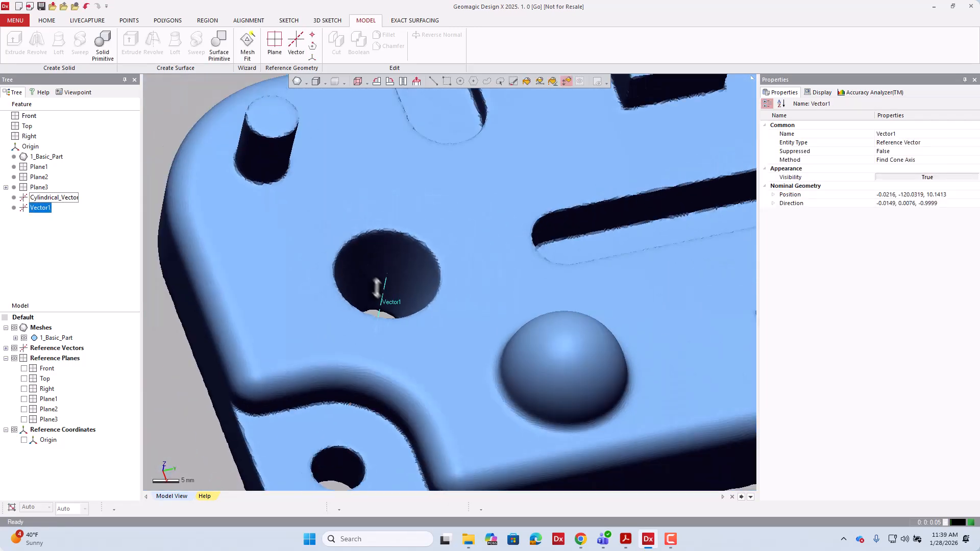
{"action": "mouse_move", "coordinate": [395, 305]}
{"action": "right_mouse_down"}
{"action": "mouse_move", "coordinate": [409, 281]}
{"action": "mouse_move", "coordinate": [405, 208]}
{"action": "mouse_move", "coordinate": [423, 347]}
{"action": "mouse_move", "coordinate": [440, 369]}
{"action": "mouse_move", "coordinate": [405, 289]}
{"action": "right_mouse_up"}
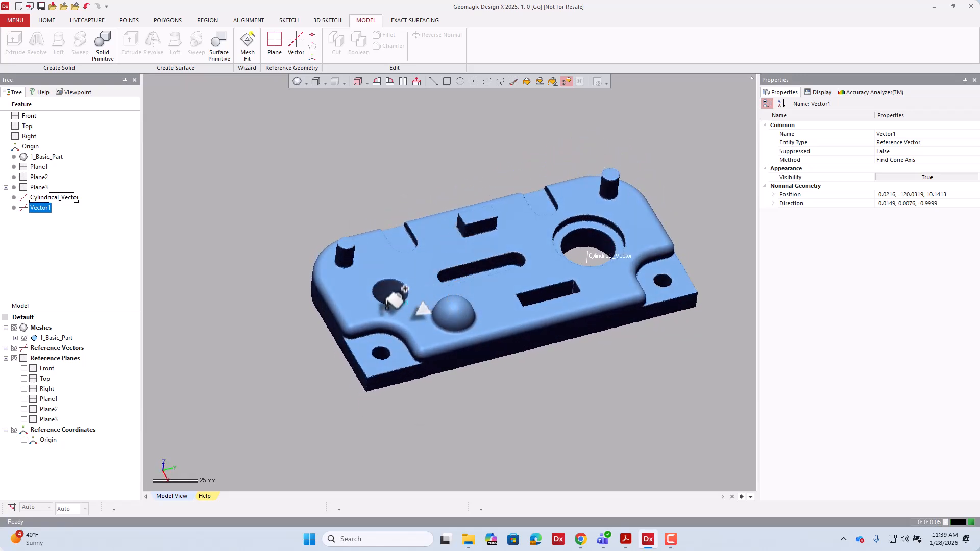
{"action": "right_click", "coordinate": [46, 209]}
{"action": "left_click", "coordinate": [88, 299]}
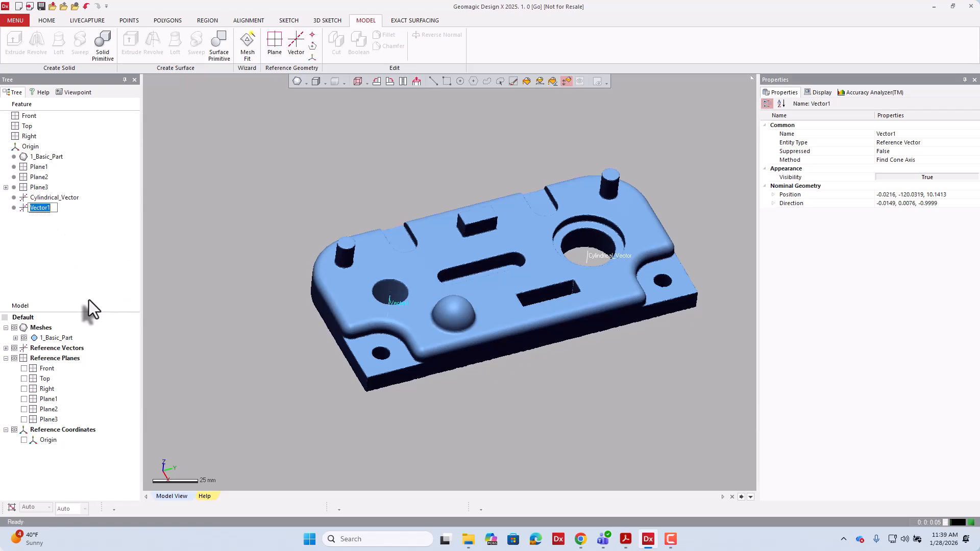
{"action": "type", "text": "Conical_Vector"}
{"action": "key", "text": "Return"}
{"action": "left_click", "coordinate": [89, 254]}
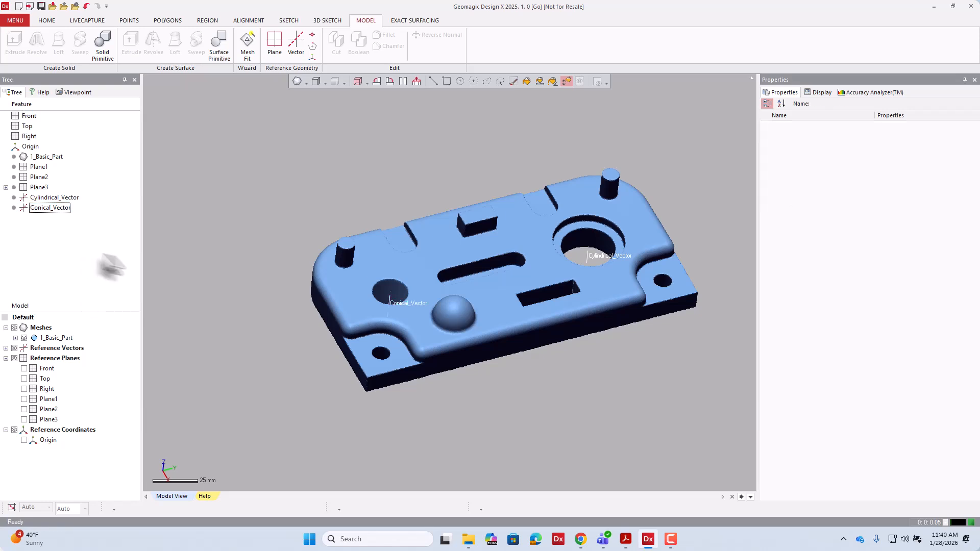
Step: Review Plane1, Plane2, Plane3, Cylindrical_Vector and Conical_Vector one after another on the part
{"action": "right_click_drag", "start_coordinate": [493, 406], "coordinate": [446, 390]}
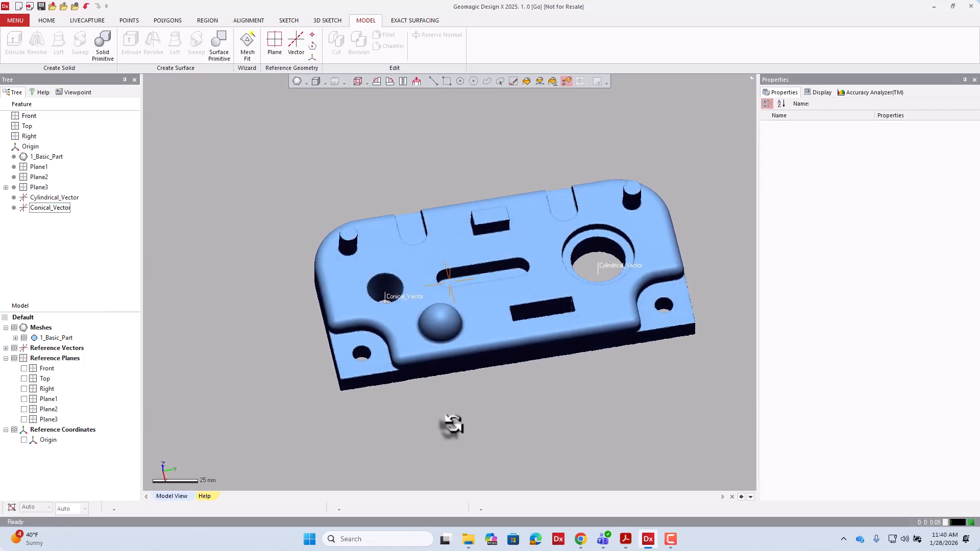
{"action": "right_click_drag", "start_coordinate": [485, 358], "coordinate": [145, 212]}
{"action": "left_click", "coordinate": [39, 167]}
{"action": "left_click", "coordinate": [39, 177]}
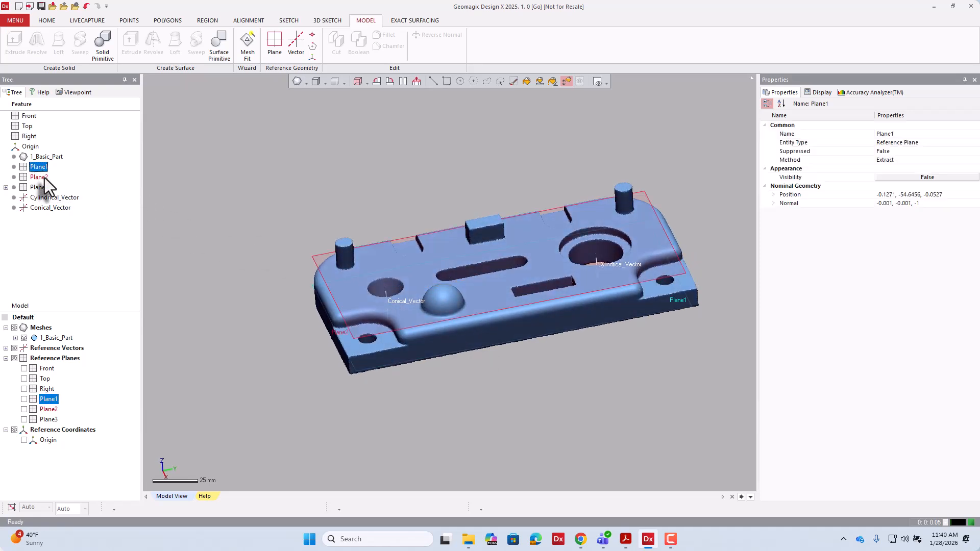
{"action": "left_click", "coordinate": [39, 187]}
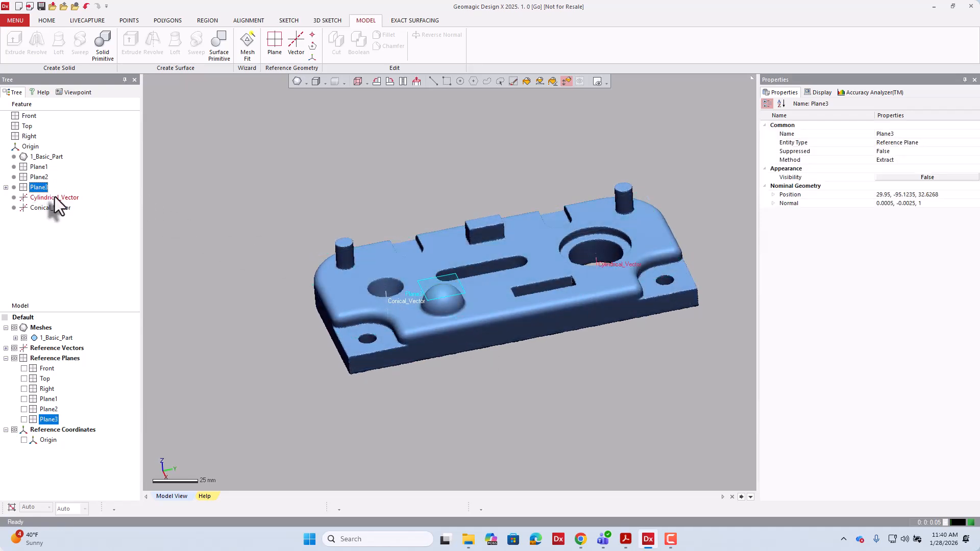
{"action": "left_click", "coordinate": [54, 197]}
{"action": "left_click", "coordinate": [63, 210]}
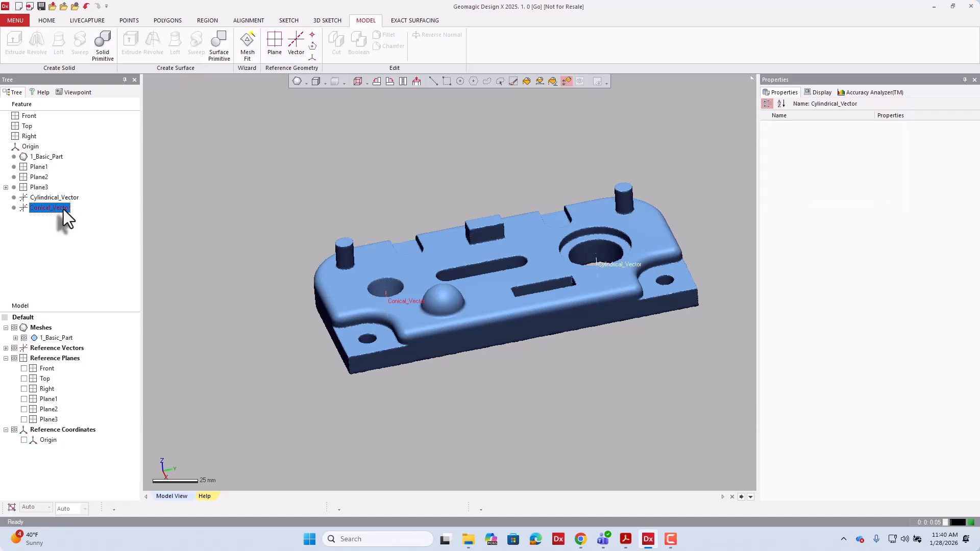
Step: Show the reference plane Plane1 and examine its position on the part's underside relative to Conical_Vector
{"action": "left_click", "coordinate": [24, 398]}
{"action": "right_click_drag", "start_coordinate": [444, 413], "coordinate": [445, 220]}
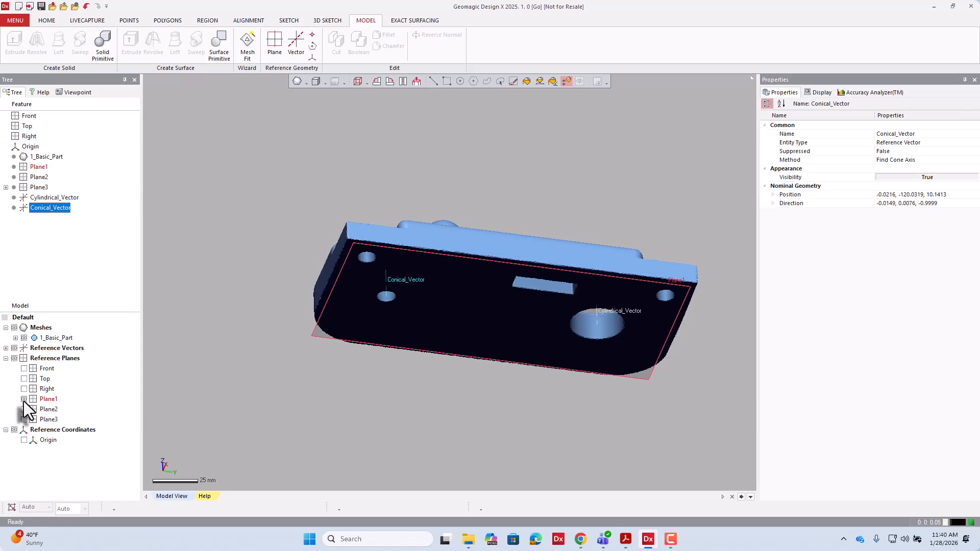
{"action": "left_click", "coordinate": [47, 399]}
{"action": "right_click_drag", "start_coordinate": [333, 405], "coordinate": [459, 435]}
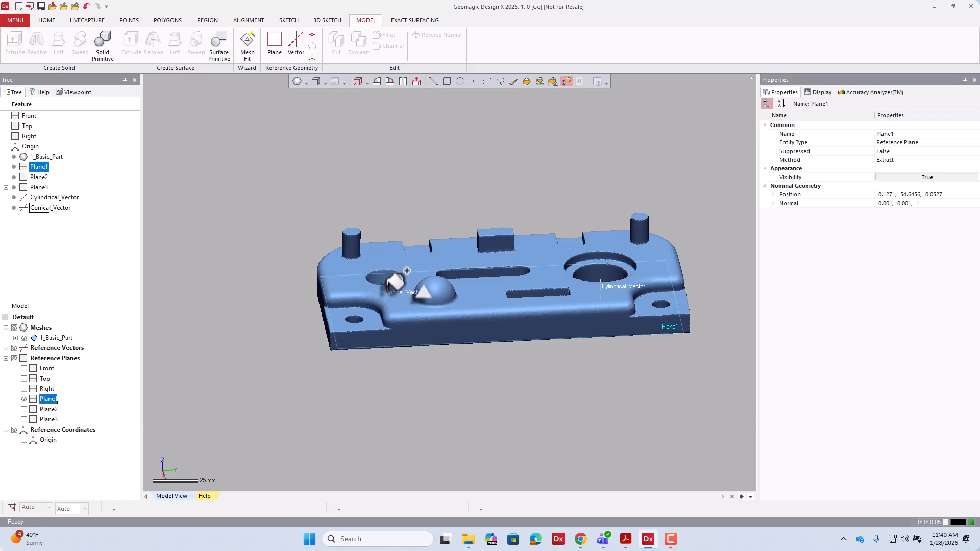
{"action": "right_click_drag", "start_coordinate": [395, 281], "coordinate": [412, 317]}
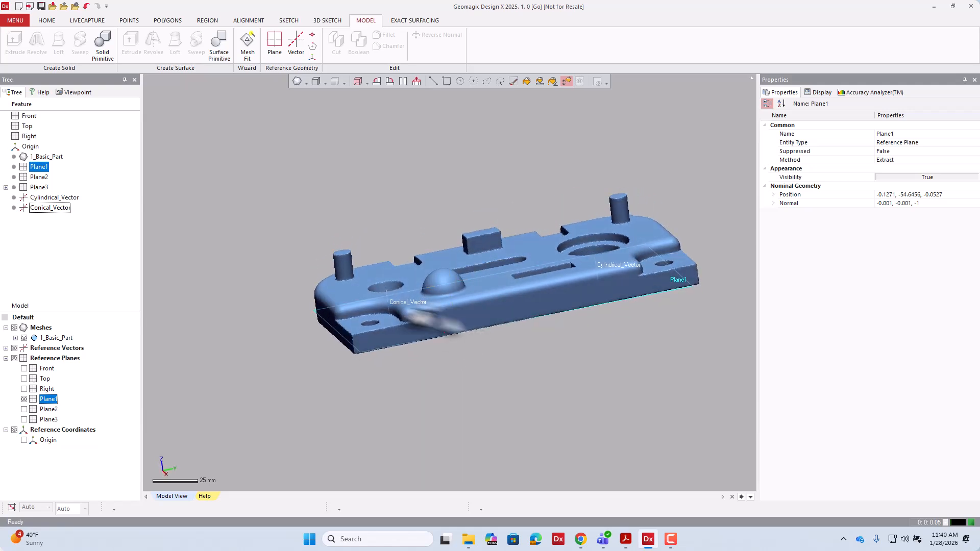
{"action": "left_click", "coordinate": [110, 249]}
Step: Edit Conical_Vector and select the tapered hole's mesh face as its fitting entity
{"action": "left_click", "coordinate": [57, 208]}
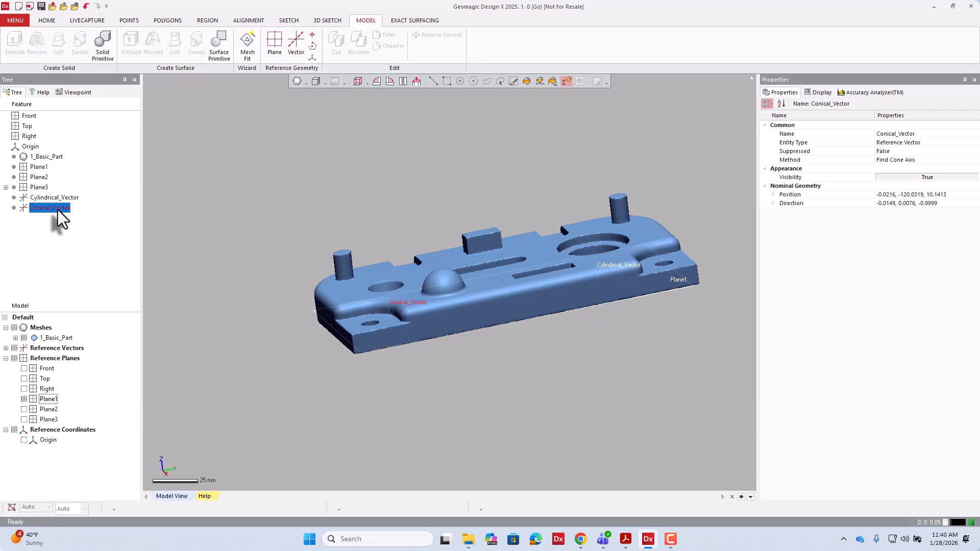
{"action": "right_click", "coordinate": [57, 210]}
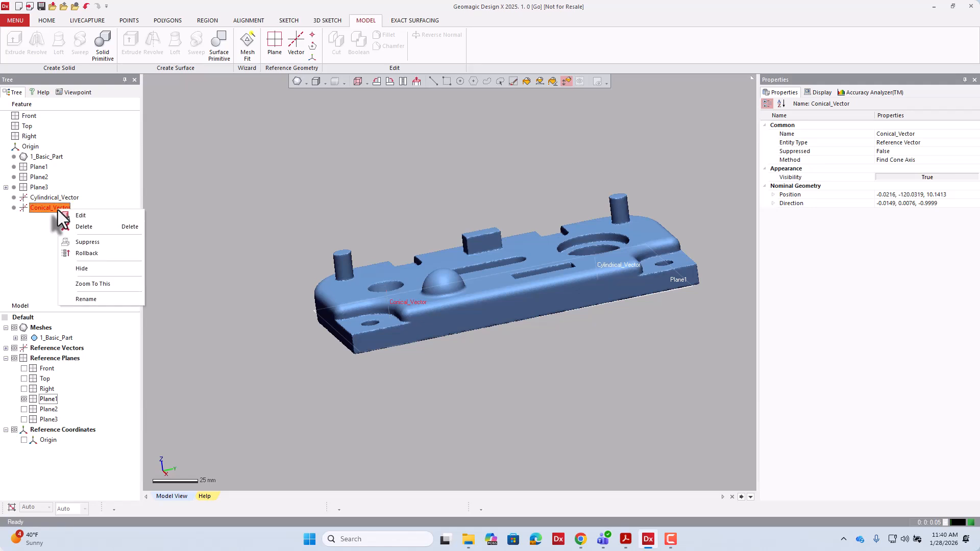
{"action": "left_click", "coordinate": [90, 216]}
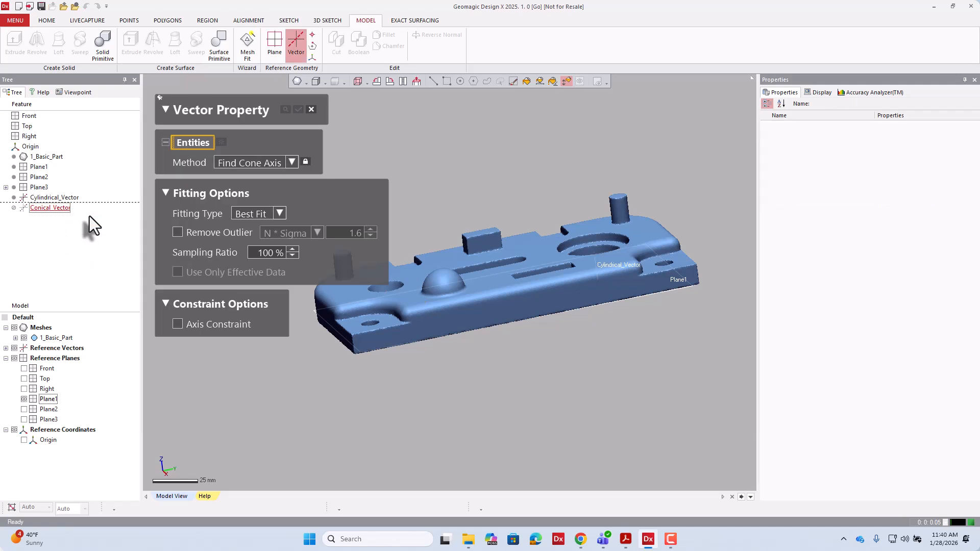
{"action": "scroll", "coordinate": [502, 347], "scroll_direction": "down", "scroll_amount": 3}
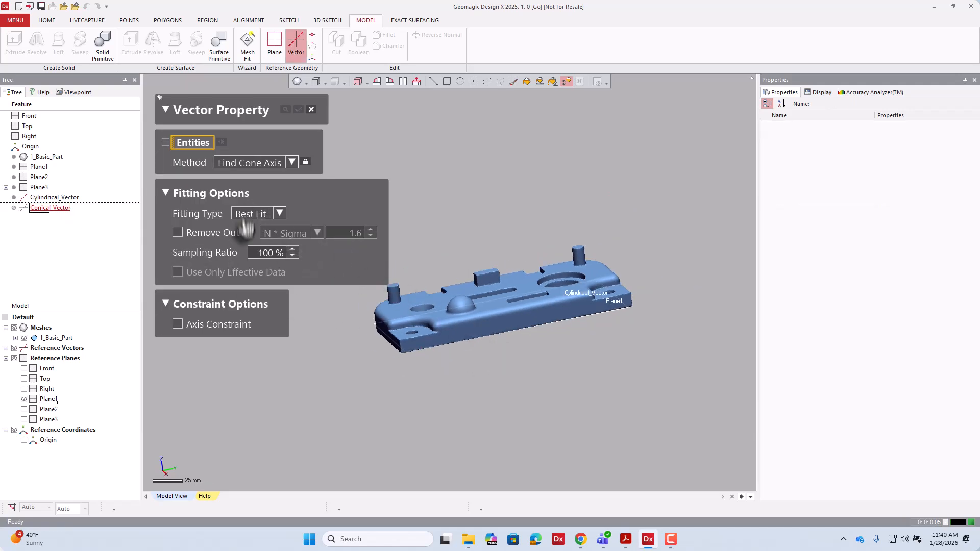
{"action": "mouse_move", "coordinate": [448, 281]}
{"action": "right_mouse_down"}
{"action": "mouse_move", "coordinate": [462, 329]}
{"action": "mouse_move", "coordinate": [492, 340]}
{"action": "right_mouse_up"}
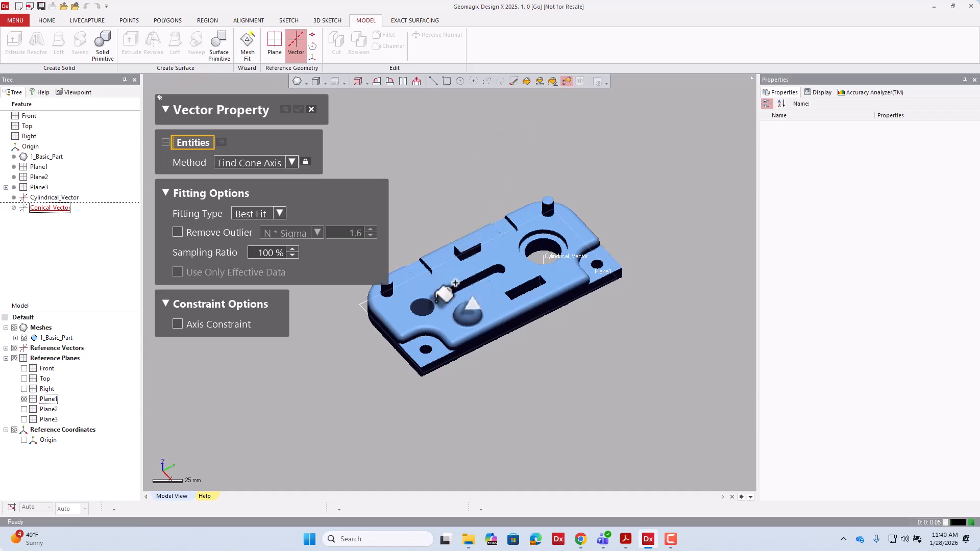
{"action": "scroll", "coordinate": [468, 335], "scroll_direction": "up", "scroll_amount": 5}
{"action": "left_click", "coordinate": [469, 329]}
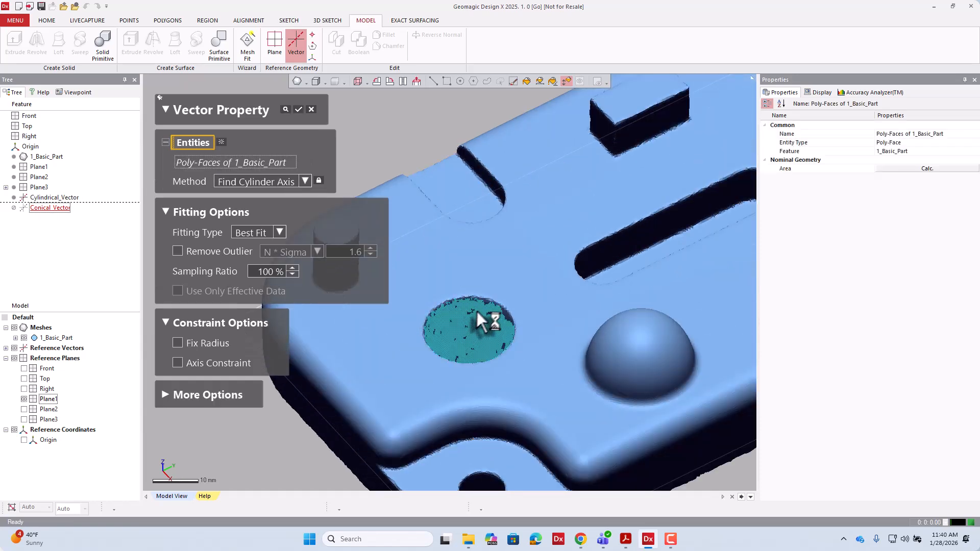
{"action": "right_click_drag", "start_coordinate": [484, 272], "coordinate": [460, 241]}
{"action": "right_click_drag", "start_coordinate": [327, 241], "coordinate": [324, 255]}
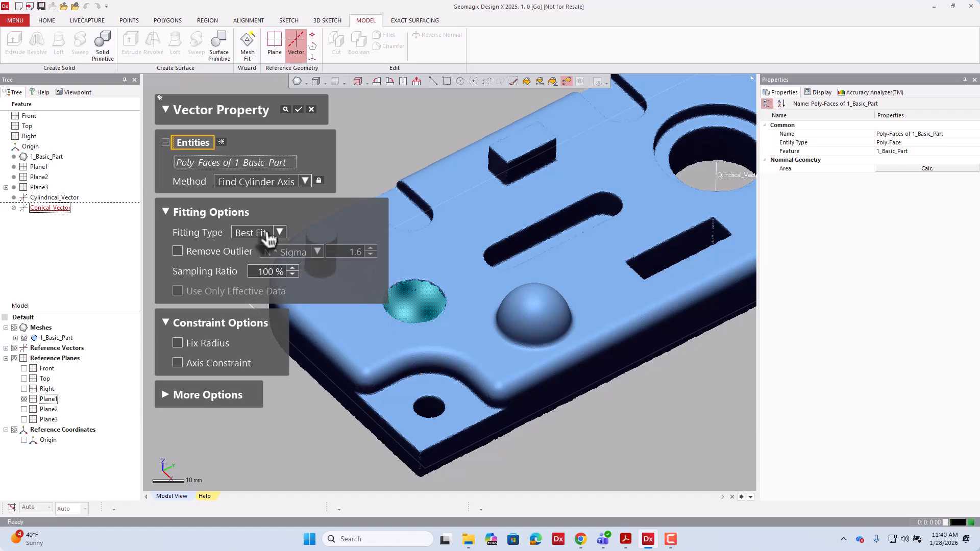
{"action": "scroll", "coordinate": [507, 328], "scroll_direction": "down", "scroll_amount": 3}
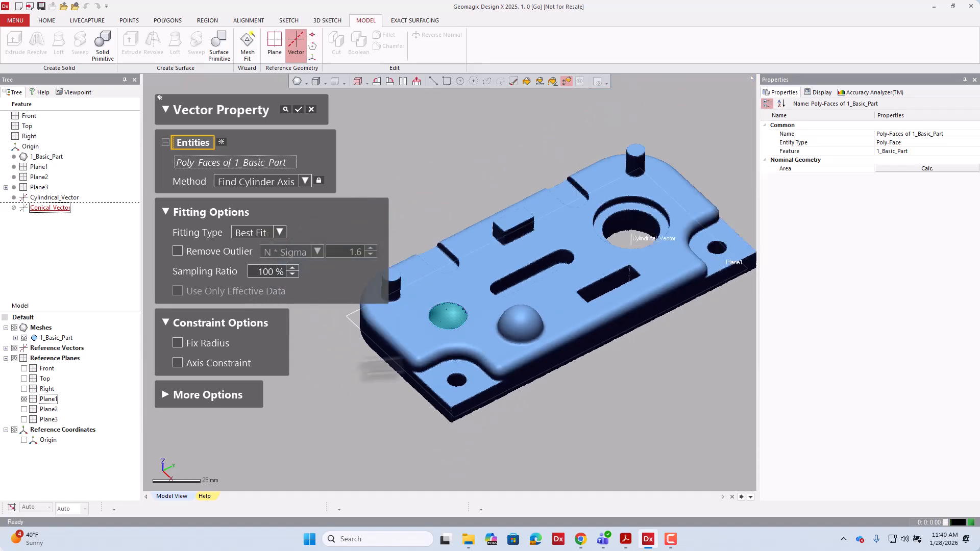
Step: Enable the axis constraint with Use Specified Direction As It Is and set the vector method to Find Cone Axis
{"action": "left_click", "coordinate": [178, 363]}
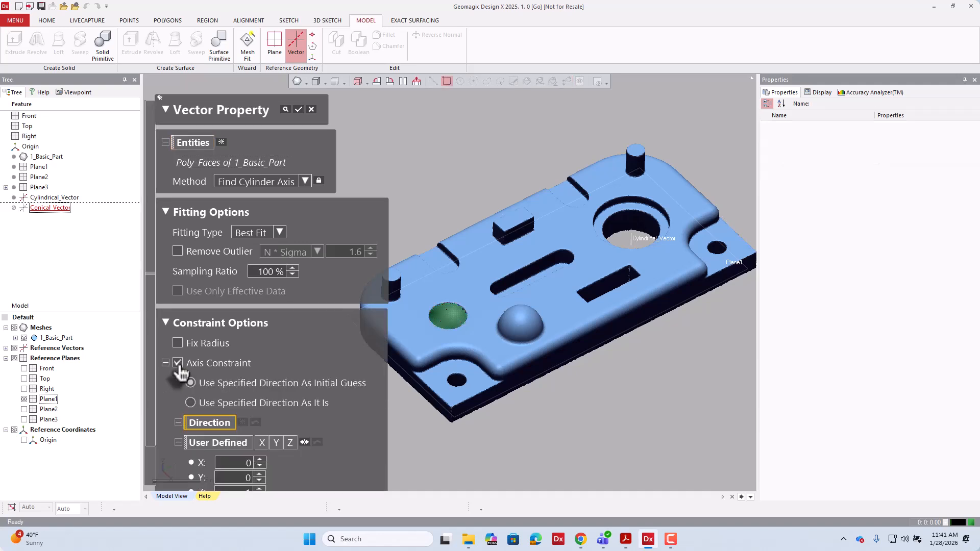
{"action": "left_click", "coordinate": [191, 403]}
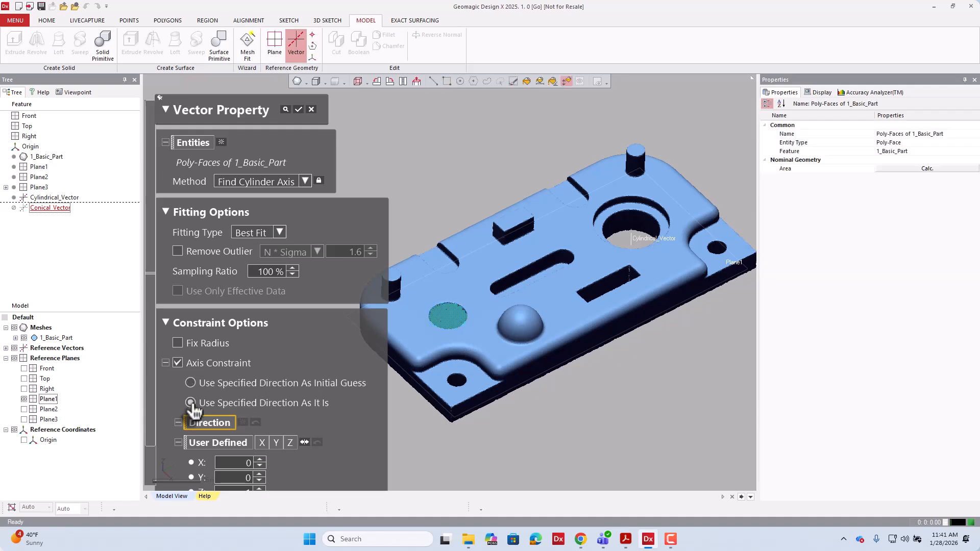
{"action": "scroll", "coordinate": [554, 401], "scroll_direction": "down", "scroll_amount": 3}
{"action": "right_click_drag", "start_coordinate": [558, 405], "coordinate": [619, 356]}
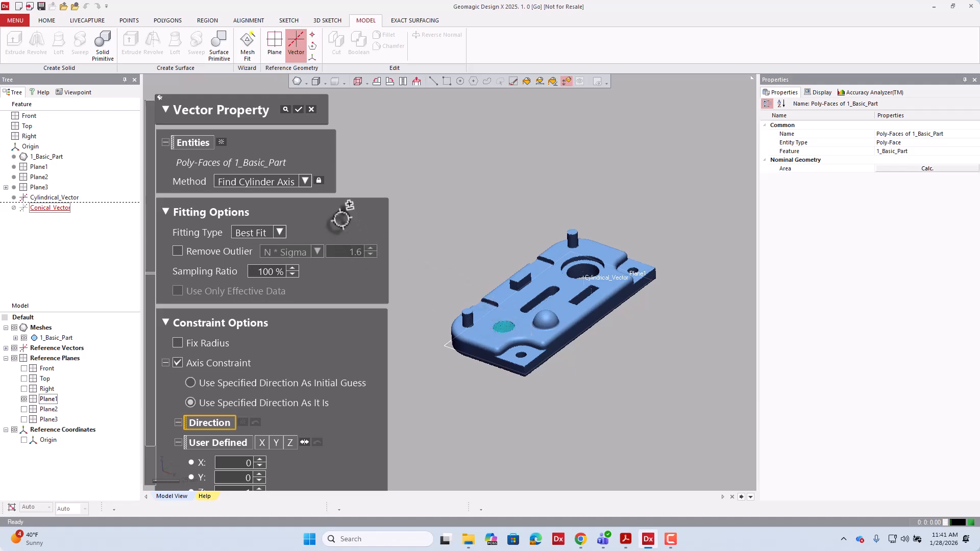
{"action": "left_click", "coordinate": [305, 181]}
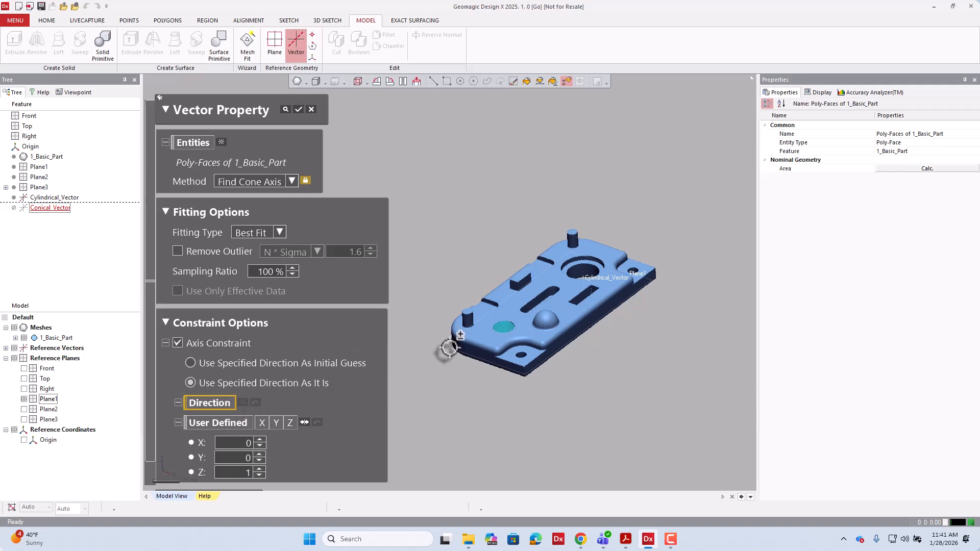
{"action": "scroll", "coordinate": [447, 337], "scroll_direction": "up", "scroll_amount": 3}
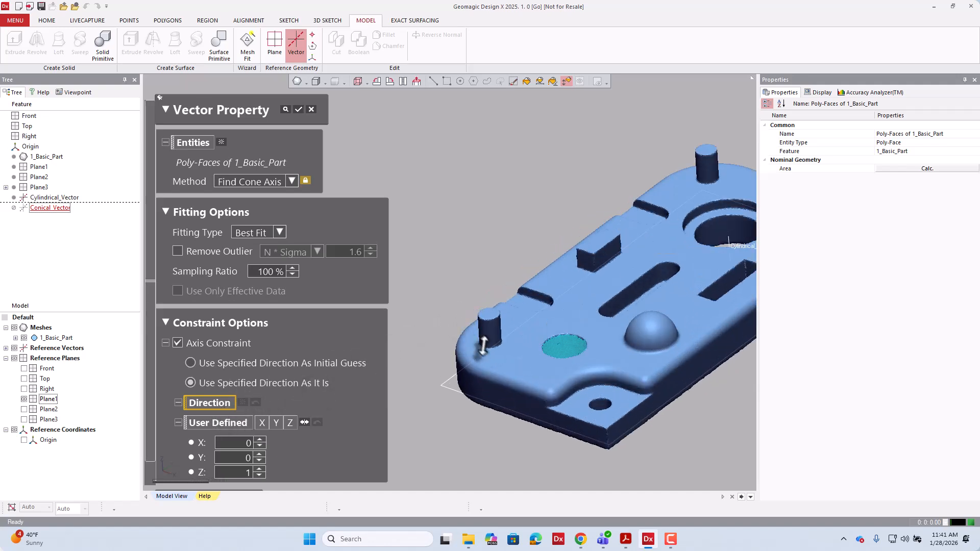
{"action": "scroll", "coordinate": [483, 346], "scroll_direction": "up", "scroll_amount": 2}
{"action": "right_click_drag", "start_coordinate": [484, 348], "coordinate": [554, 337]}
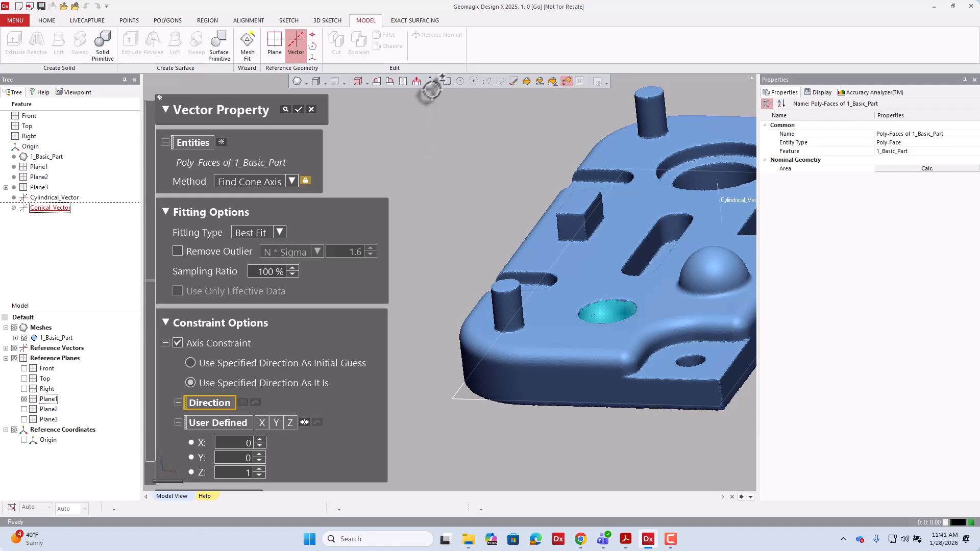
Step: Try to pick Plane1 as the direction for the cone axis constraint
{"action": "left_click", "coordinate": [47, 401]}
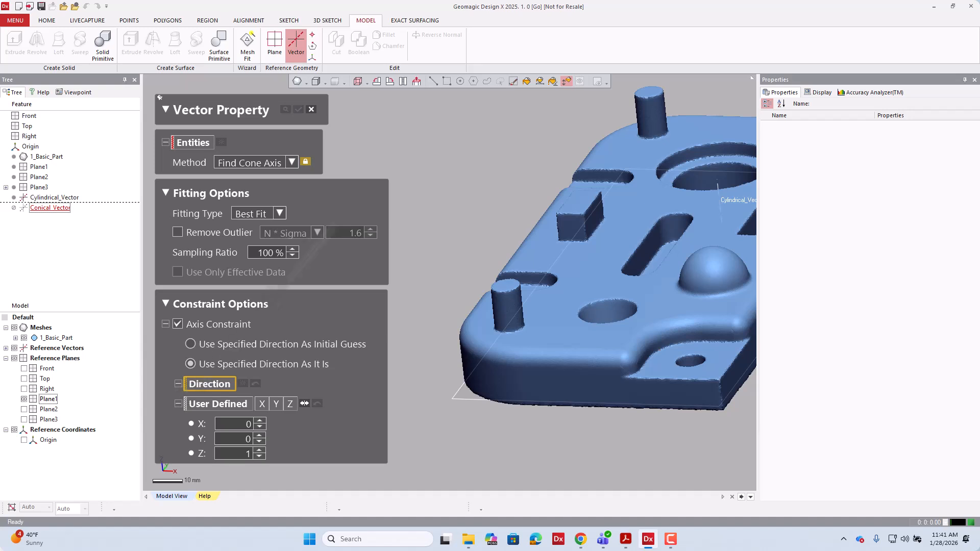
{"action": "left_click", "coordinate": [435, 82]}
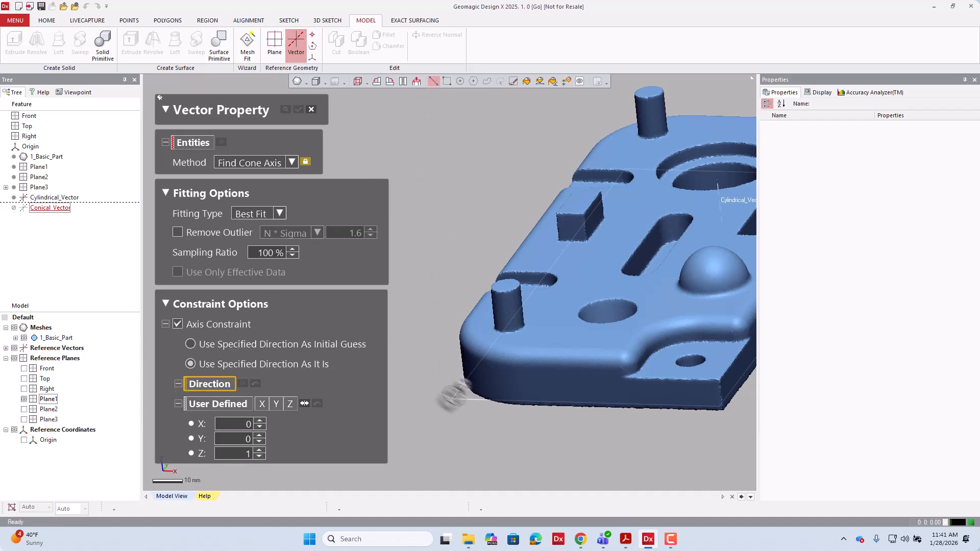
{"action": "scroll", "coordinate": [449, 373], "scroll_direction": "down", "scroll_amount": 3}
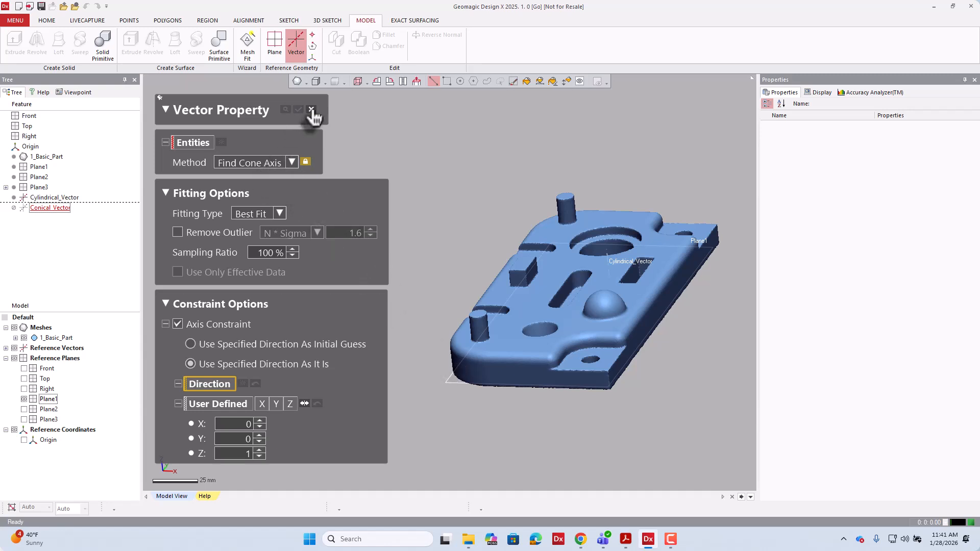
{"action": "right_click_drag", "start_coordinate": [462, 217], "coordinate": [436, 341]}
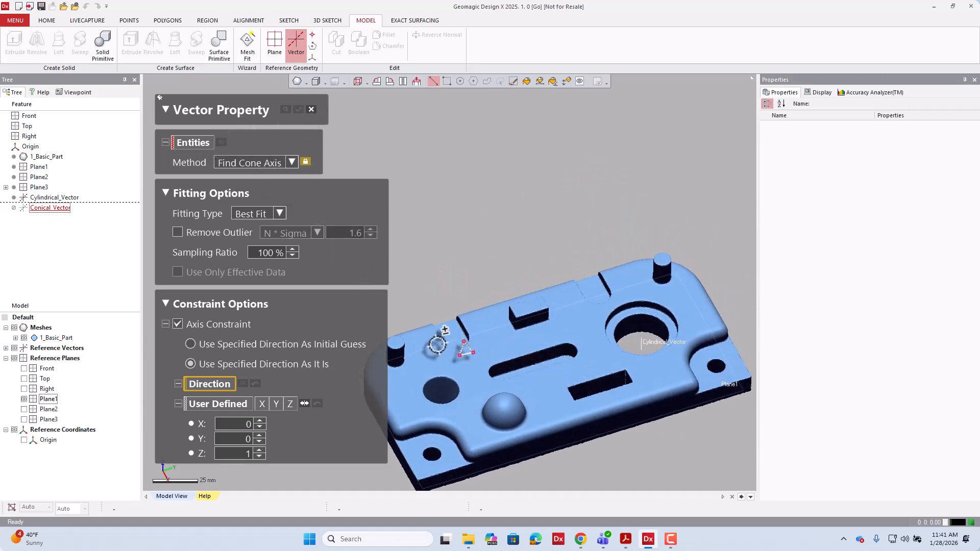
{"action": "right_click_drag", "start_coordinate": [572, 204], "coordinate": [449, 207]}
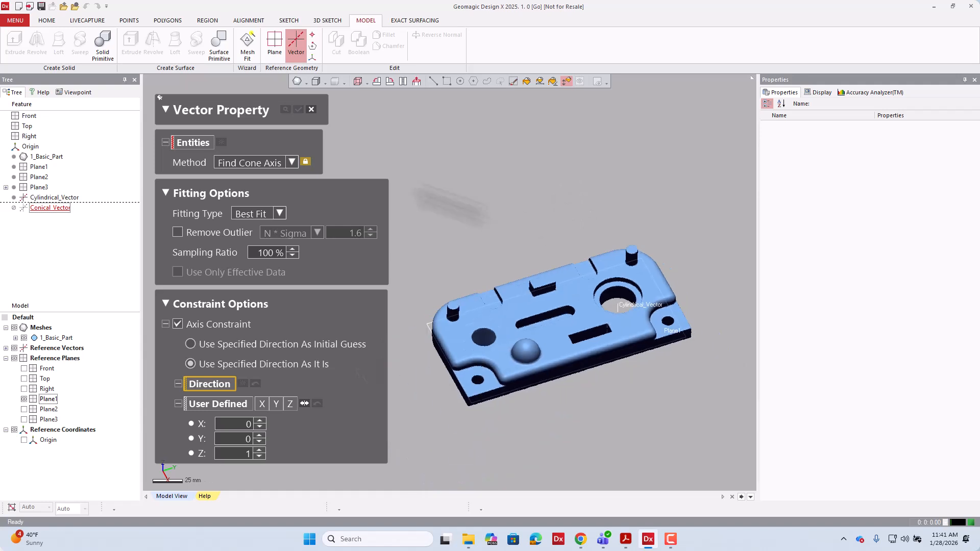
Step: Reselect the tapered hole's mesh face as the entity for the cone axis
{"action": "left_click", "coordinate": [193, 143]}
{"action": "scroll", "coordinate": [465, 314], "scroll_direction": "up", "scroll_amount": 3}
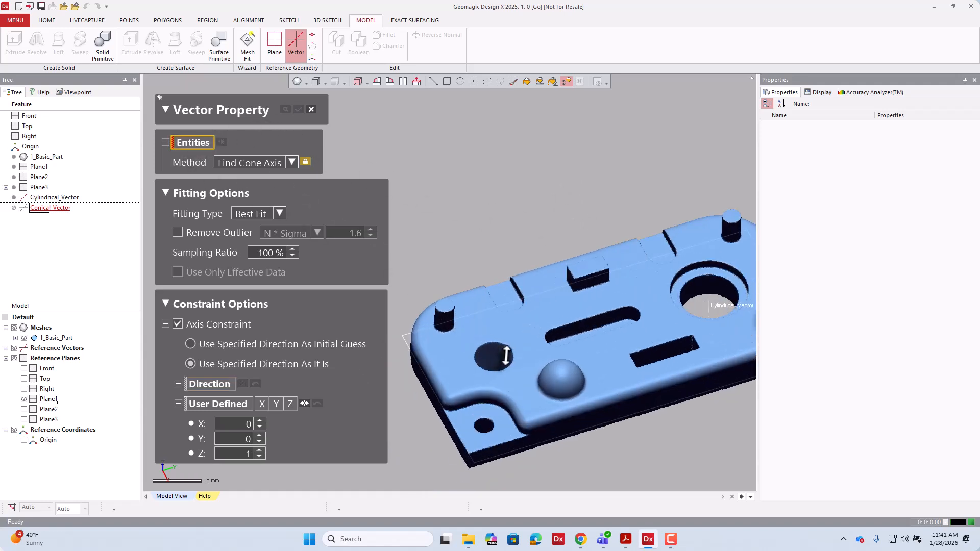
{"action": "left_click", "coordinate": [505, 356]}
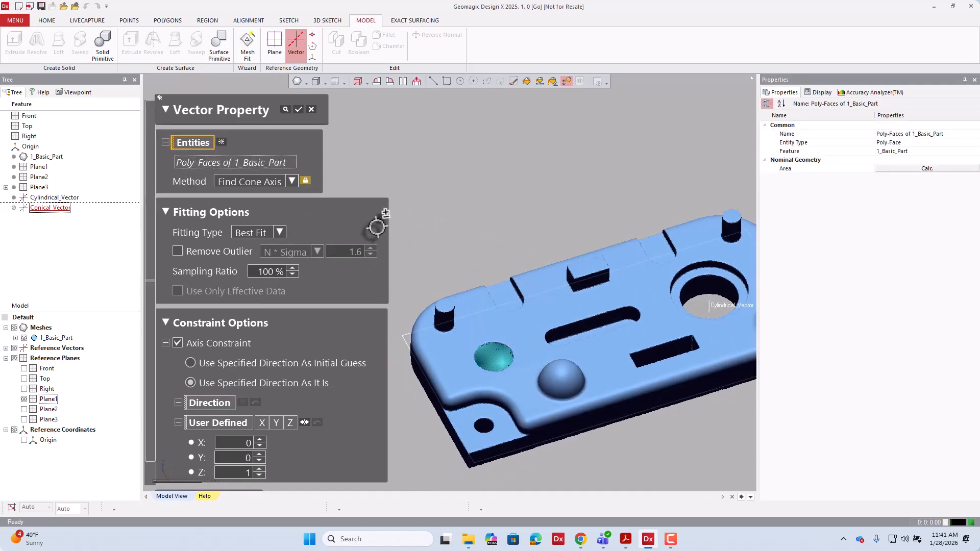
Step: Assign Plane1 as the constraint direction for the cone axis and accept the edited vector
{"action": "left_click", "coordinate": [192, 382]}
{"action": "left_click", "coordinate": [215, 408]}
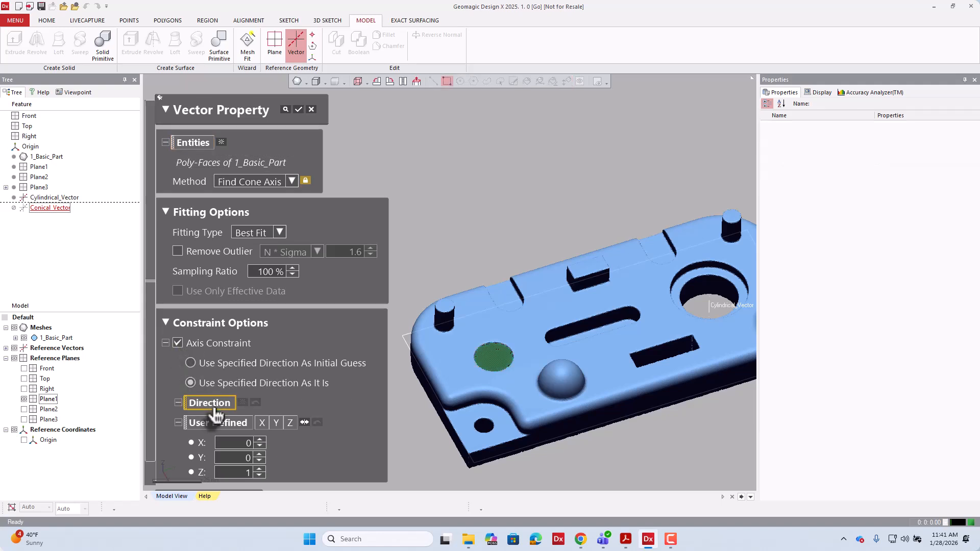
{"action": "left_click", "coordinate": [406, 346]}
{"action": "scroll", "coordinate": [454, 387], "scroll_direction": "down", "scroll_amount": 3}
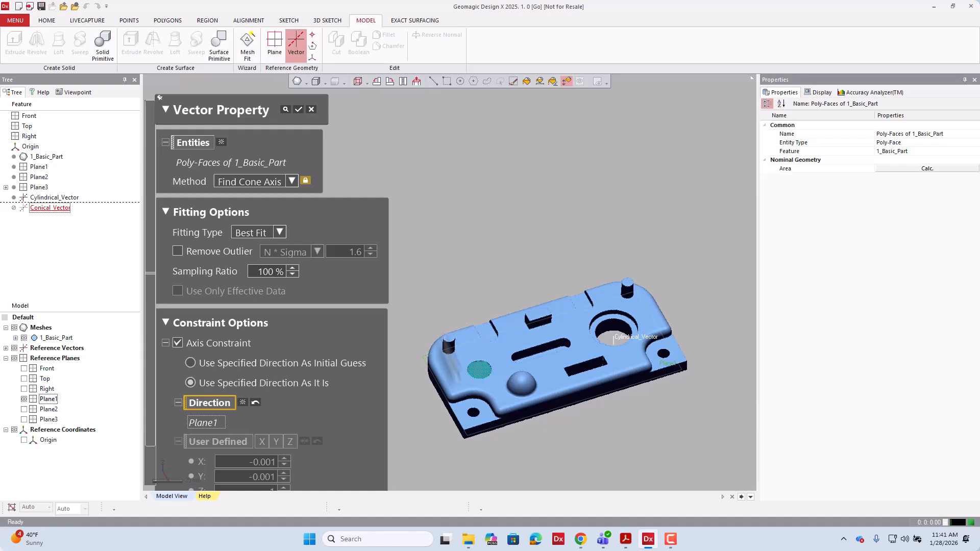
{"action": "left_click", "coordinate": [298, 109]}
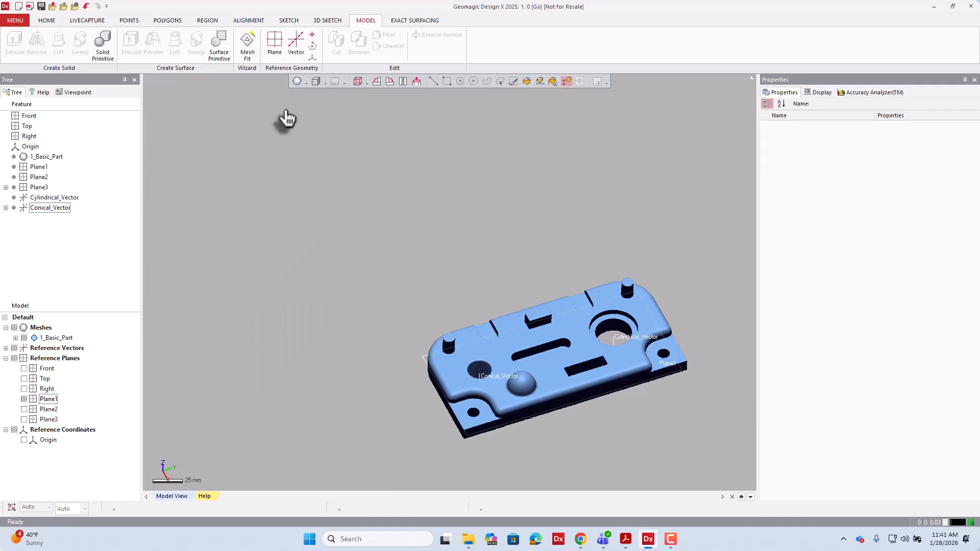
Step: Examine the direction of Conical_Vector at the tapered hole from the side, highlighting Plane1 for comparison
{"action": "mouse_move", "coordinate": [532, 315]}
{"action": "right_mouse_down"}
{"action": "mouse_move", "coordinate": [540, 220]}
{"action": "mouse_move", "coordinate": [525, 377]}
{"action": "mouse_move", "coordinate": [473, 394]}
{"action": "mouse_move", "coordinate": [514, 334]}
{"action": "mouse_move", "coordinate": [465, 330]}
{"action": "mouse_move", "coordinate": [513, 352]}
{"action": "mouse_move", "coordinate": [505, 312]}
{"action": "mouse_move", "coordinate": [476, 377]}
{"action": "mouse_move", "coordinate": [500, 414]}
{"action": "right_mouse_up"}
{"action": "scroll", "coordinate": [473, 393], "scroll_direction": "up", "scroll_amount": 4}
{"action": "scroll", "coordinate": [501, 413], "scroll_direction": "down", "scroll_amount": 4}
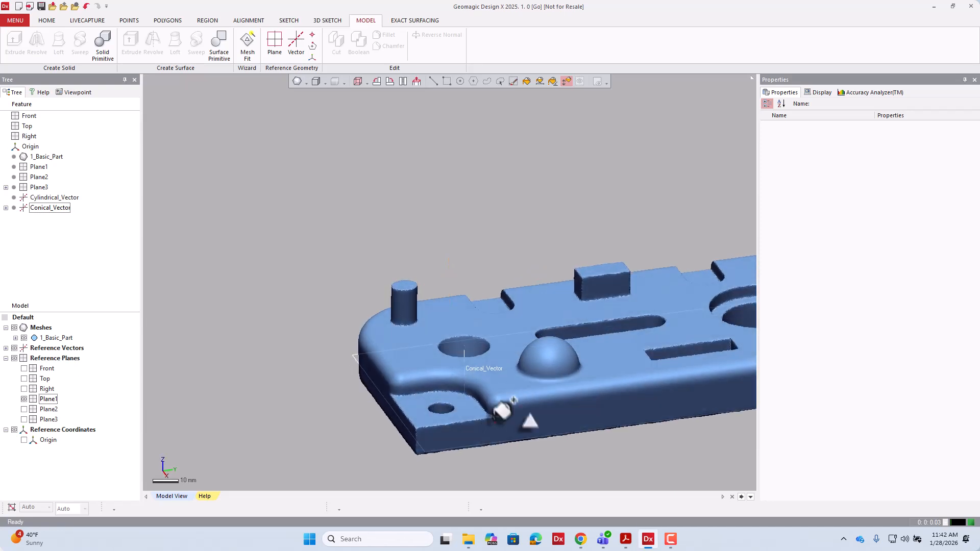
{"action": "scroll", "coordinate": [282, 339], "scroll_direction": "down", "scroll_amount": 3}
{"action": "right_click_drag", "start_coordinate": [421, 357], "coordinate": [403, 315]}
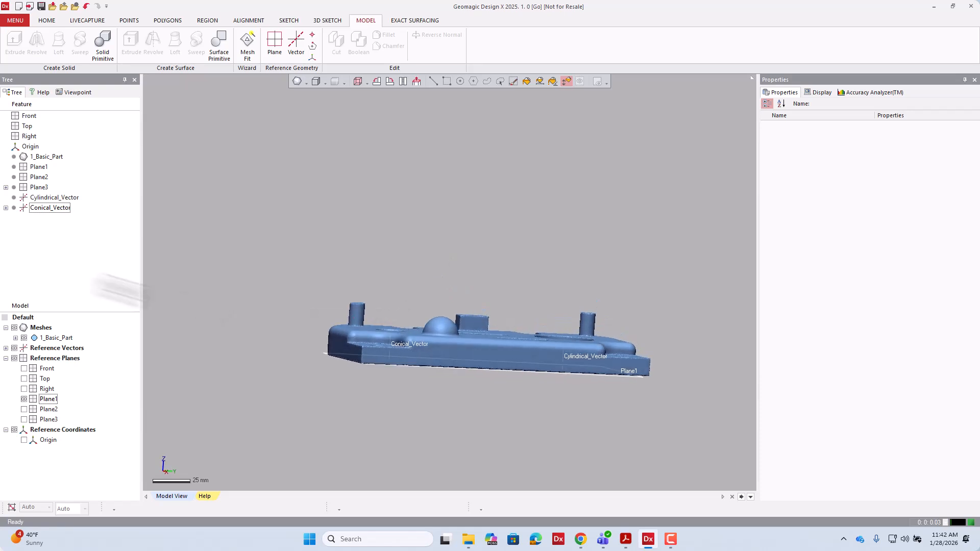
{"action": "left_click", "coordinate": [34, 175]}
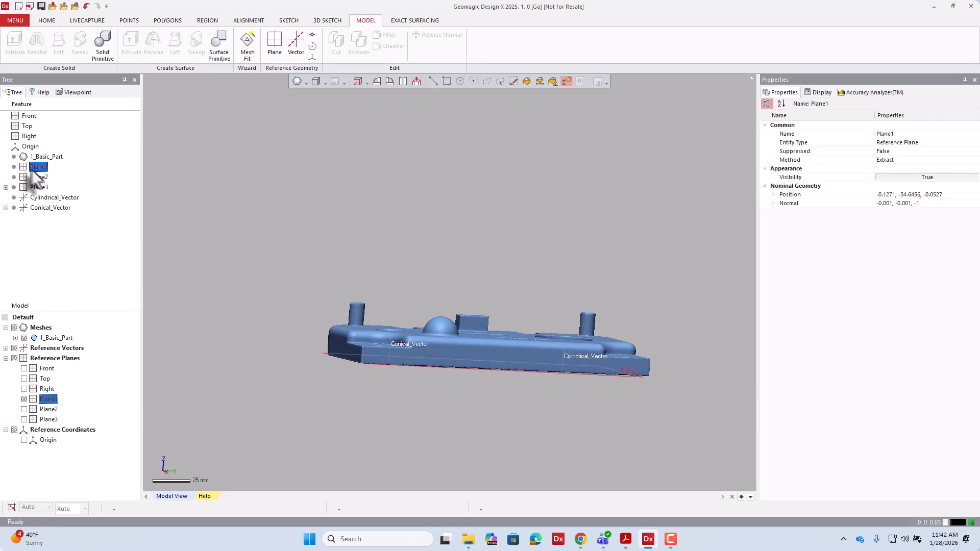
{"action": "scroll", "coordinate": [363, 284], "scroll_direction": "down", "scroll_amount": 3}
{"action": "right_click_drag", "start_coordinate": [357, 257], "coordinate": [396, 321]}
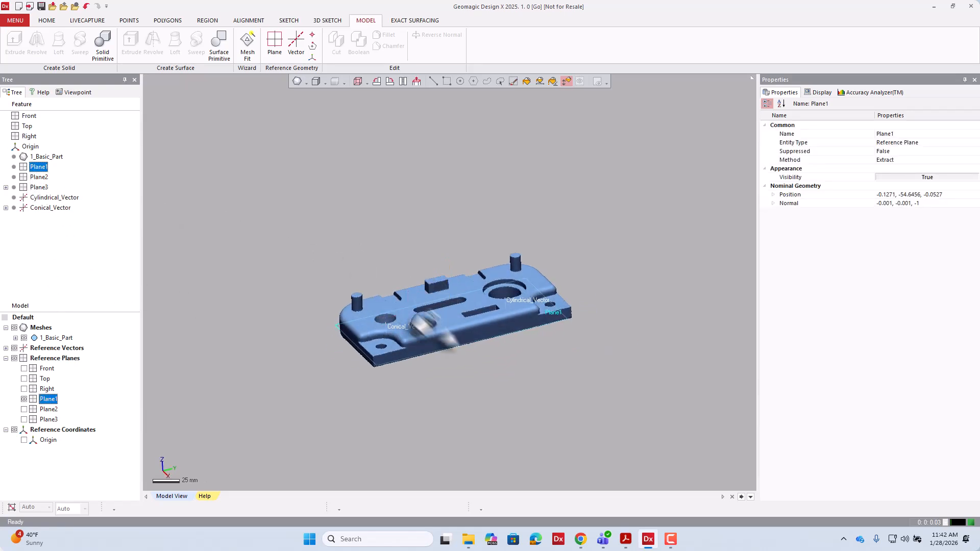
{"action": "right_click_drag", "start_coordinate": [499, 383], "coordinate": [529, 407]}
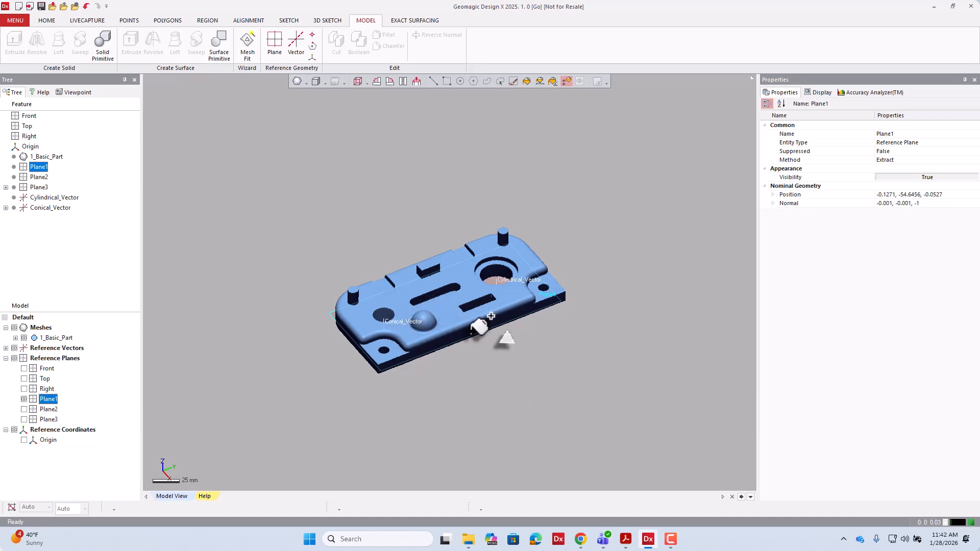
{"action": "scroll", "coordinate": [466, 343], "scroll_direction": "down", "scroll_amount": 3}
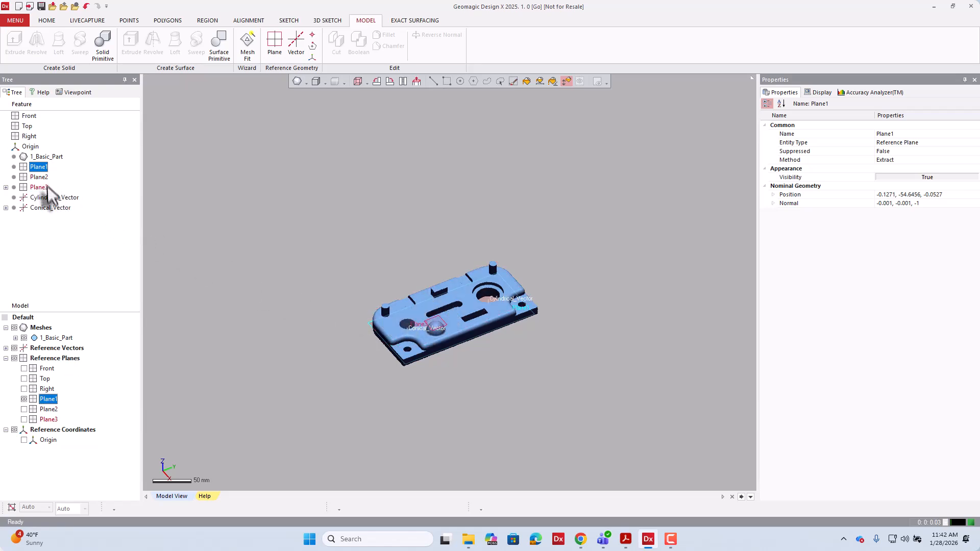
{"action": "left_click", "coordinate": [47, 233]}
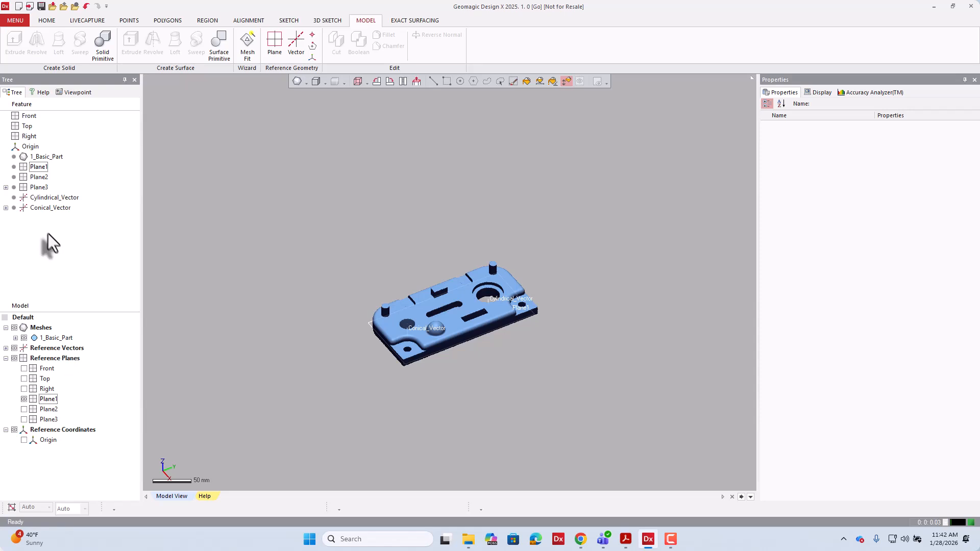
Step: Inspect Plane1 and both axis vectors from above, from the part's underside and from its narrow end
{"action": "scroll", "coordinate": [495, 416], "scroll_direction": "up", "scroll_amount": 5}
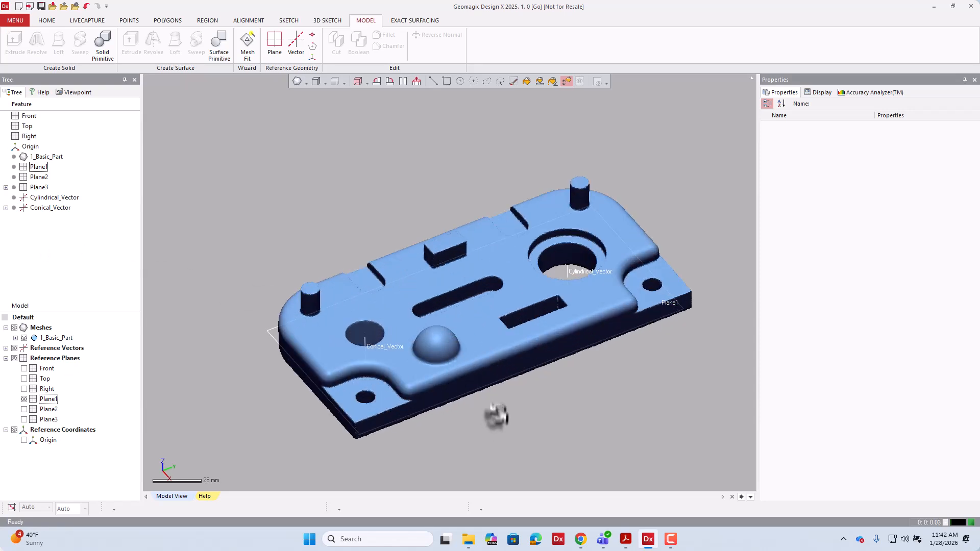
{"action": "mouse_move", "coordinate": [495, 416]}
{"action": "right_mouse_down"}
{"action": "mouse_move", "coordinate": [528, 411]}
{"action": "mouse_move", "coordinate": [451, 197]}
{"action": "mouse_move", "coordinate": [397, 129]}
{"action": "mouse_move", "coordinate": [368, 136]}
{"action": "mouse_move", "coordinate": [376, 227]}
{"action": "right_mouse_up"}
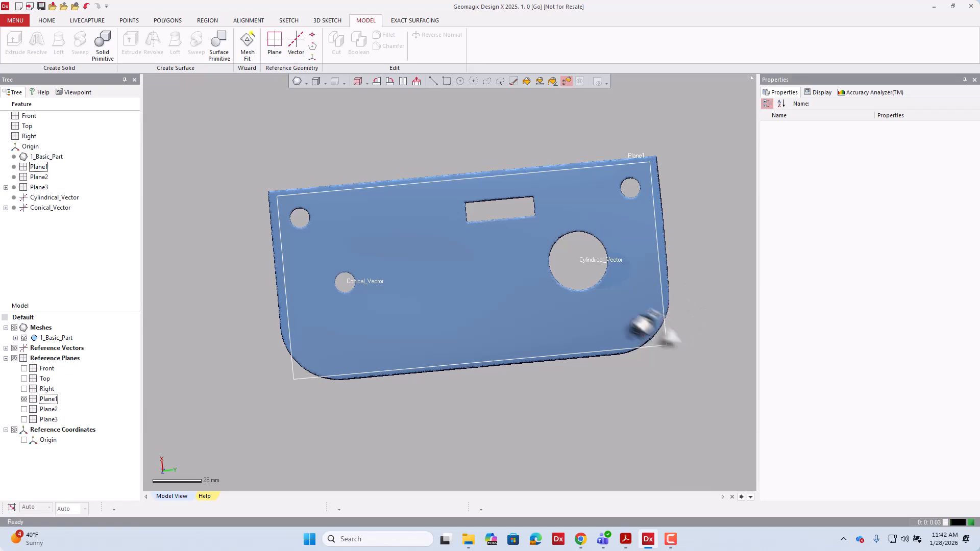
{"action": "left_click_drag", "start_coordinate": [493, 174], "coordinate": [531, 313]}
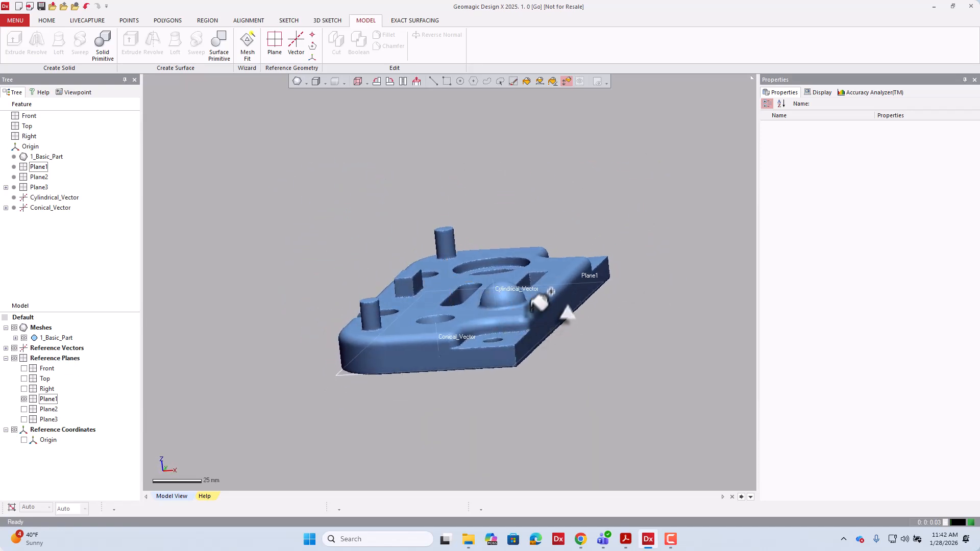
{"action": "left_click_drag", "start_coordinate": [612, 339], "coordinate": [621, 366]}
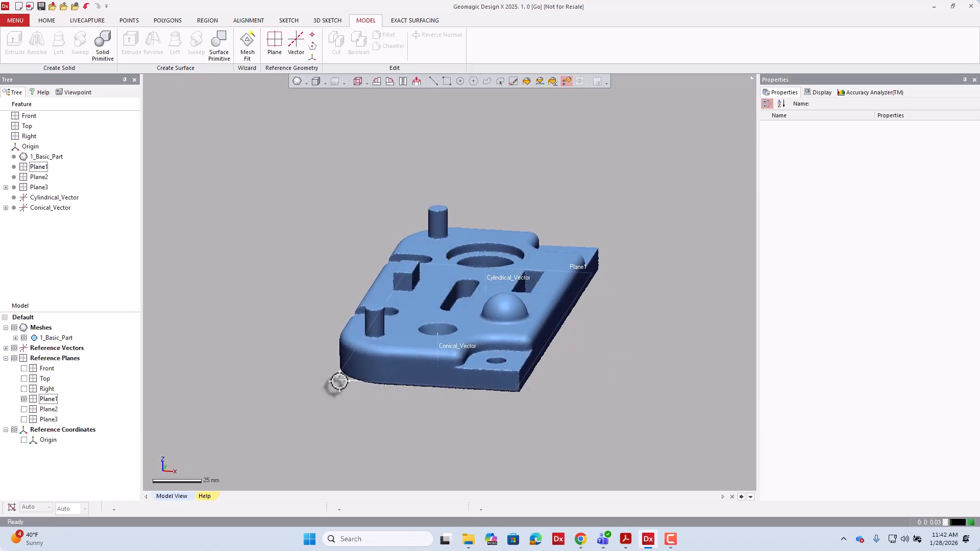
Step: Start a Mesh Sketch on 1_Basic_Part using the Planar Method with Plane1 as the base plane
{"action": "left_click", "coordinate": [289, 22]}
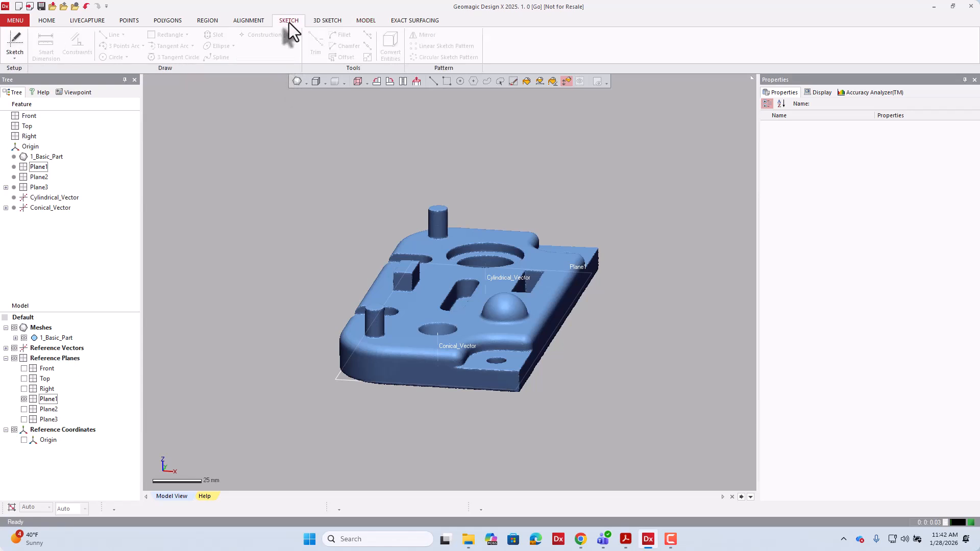
{"action": "left_click", "coordinate": [15, 55]}
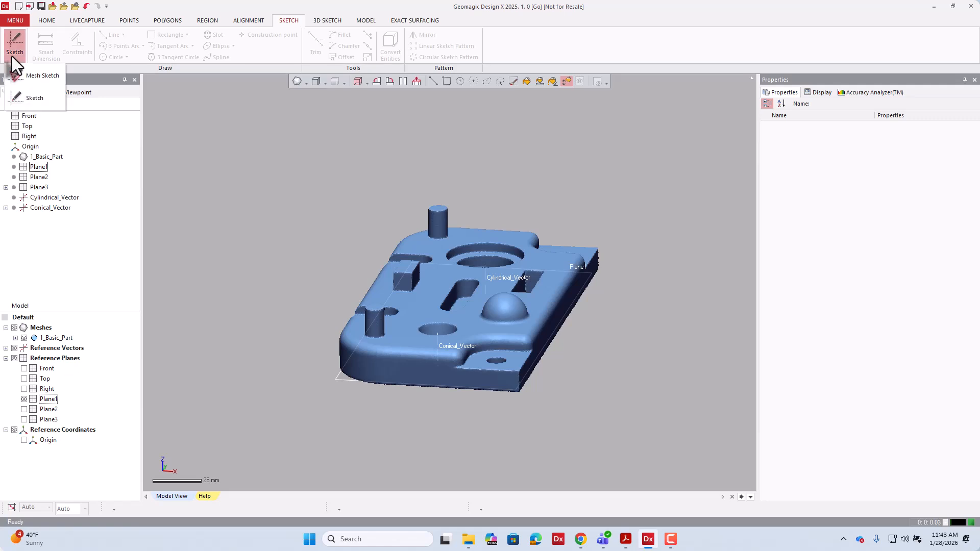
{"action": "left_click", "coordinate": [12, 56]}
{"action": "left_click", "coordinate": [11, 56]}
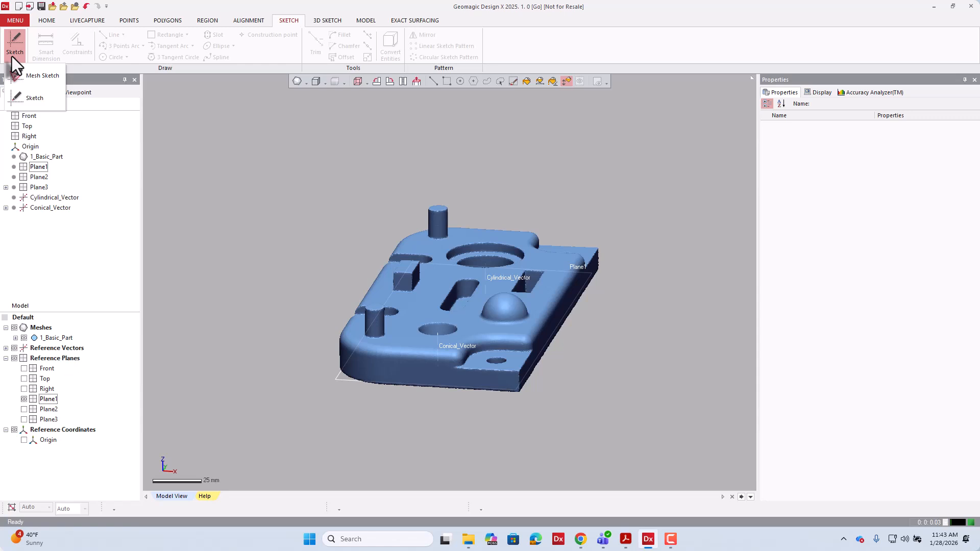
{"action": "left_click", "coordinate": [38, 81]}
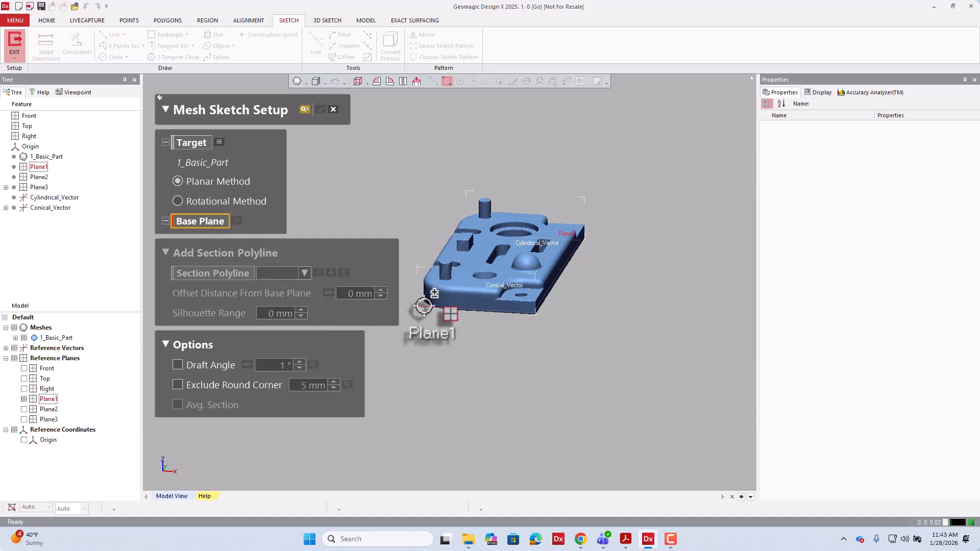
{"action": "left_click", "coordinate": [433, 292]}
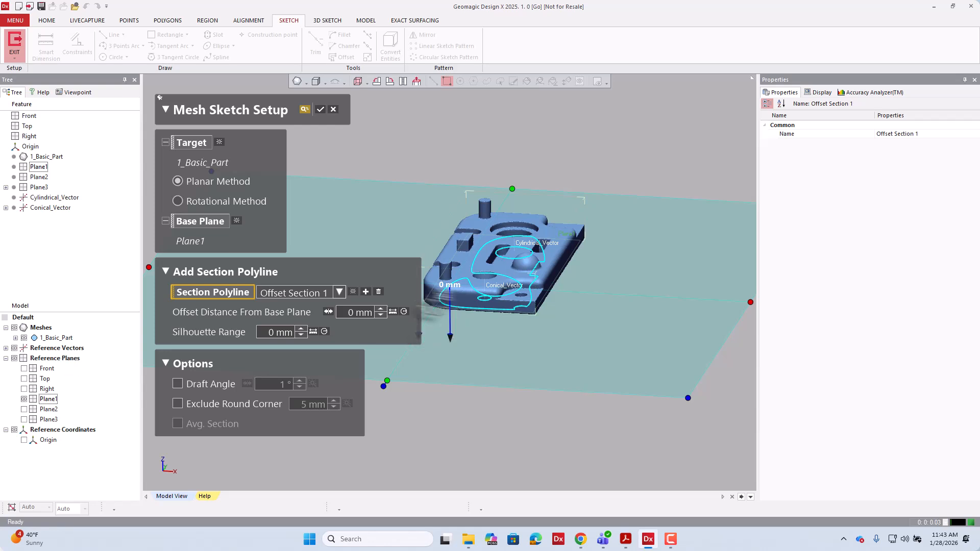
{"action": "right_click_drag", "start_coordinate": [585, 327], "coordinate": [481, 348]}
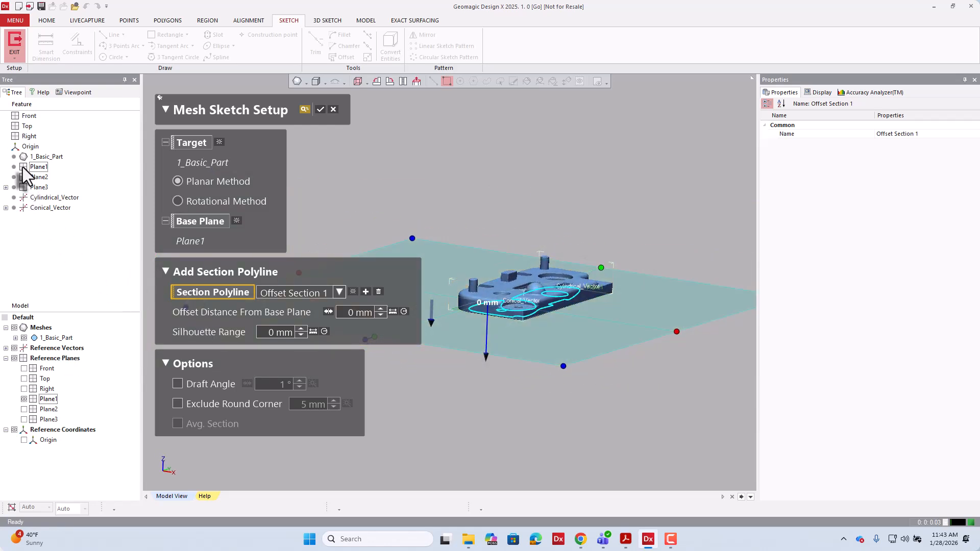
Step: Clear the base plane from the mesh sketch setup and assign Plane1 again at the part's corner
{"action": "left_click", "coordinate": [191, 241]}
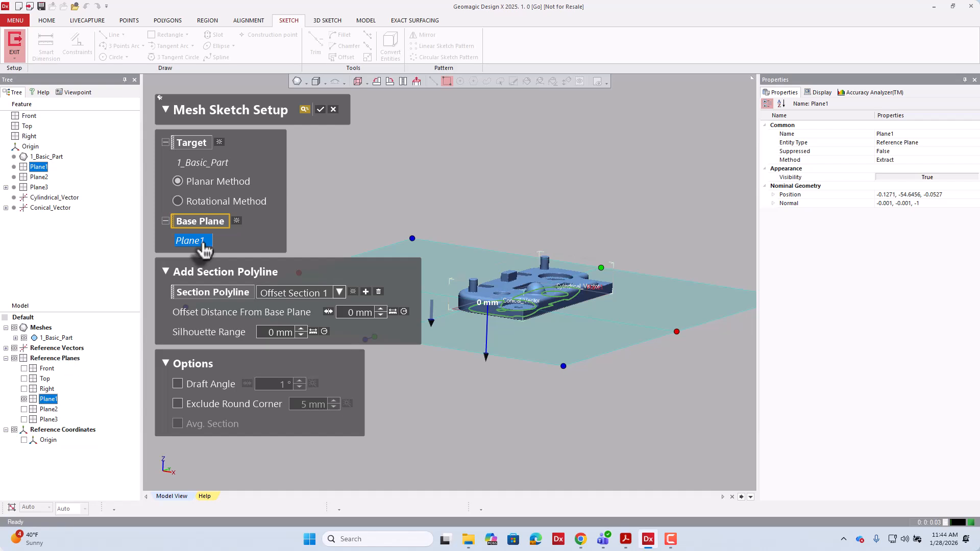
{"action": "key", "text": "Delete"}
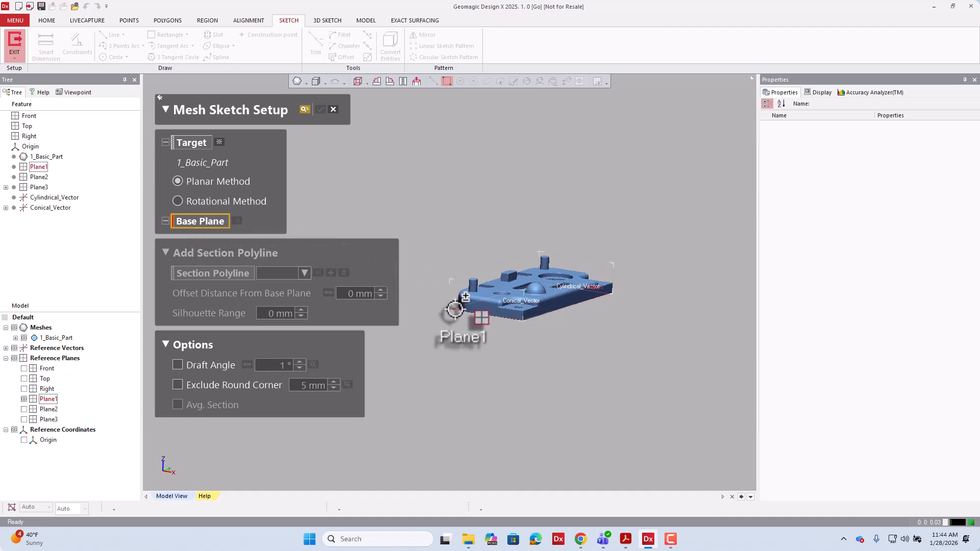
{"action": "scroll", "coordinate": [454, 309], "scroll_direction": "up", "scroll_amount": 5}
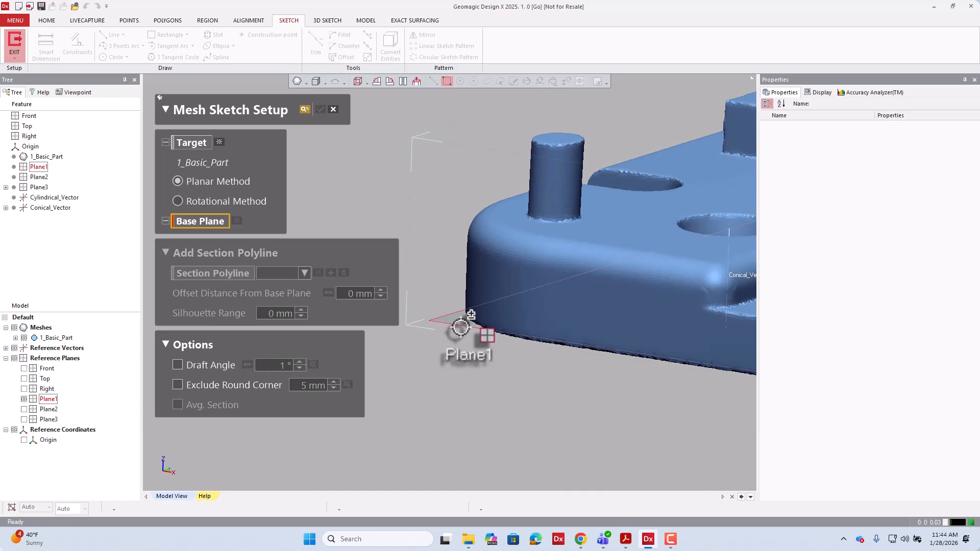
{"action": "left_click", "coordinate": [461, 327]}
{"action": "scroll", "coordinate": [470, 332], "scroll_direction": "down", "scroll_amount": 8}
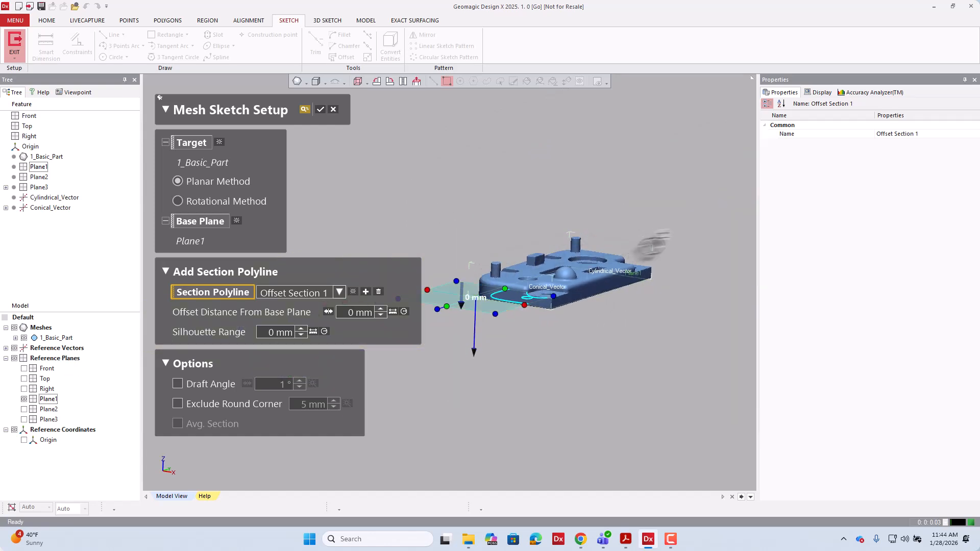
Step: Enlarge the section plane on all sides until its boundary surrounds the whole part
{"action": "right_click_drag", "start_coordinate": [634, 242], "coordinate": [609, 283]}
{"action": "right_click_drag", "start_coordinate": [657, 255], "coordinate": [522, 343]}
{"action": "right_click_drag", "start_coordinate": [586, 357], "coordinate": [533, 420]}
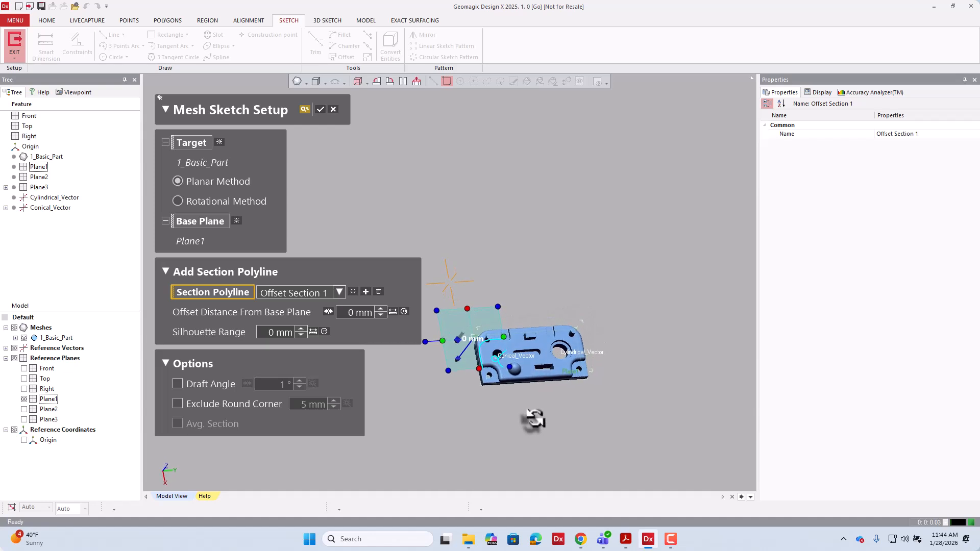
{"action": "scroll", "coordinate": [483, 364], "scroll_direction": "up", "scroll_amount": 6}
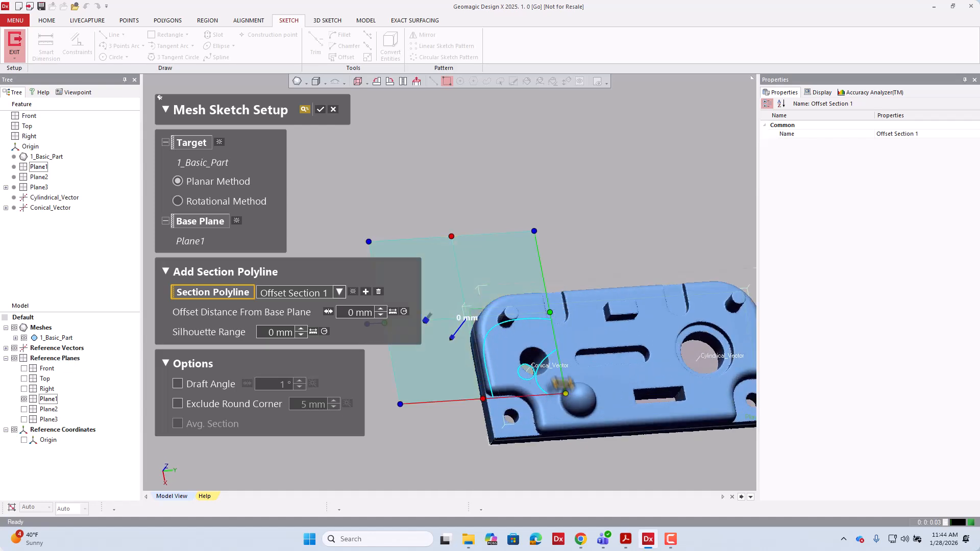
{"action": "scroll", "coordinate": [523, 356], "scroll_direction": "down", "scroll_amount": 2}
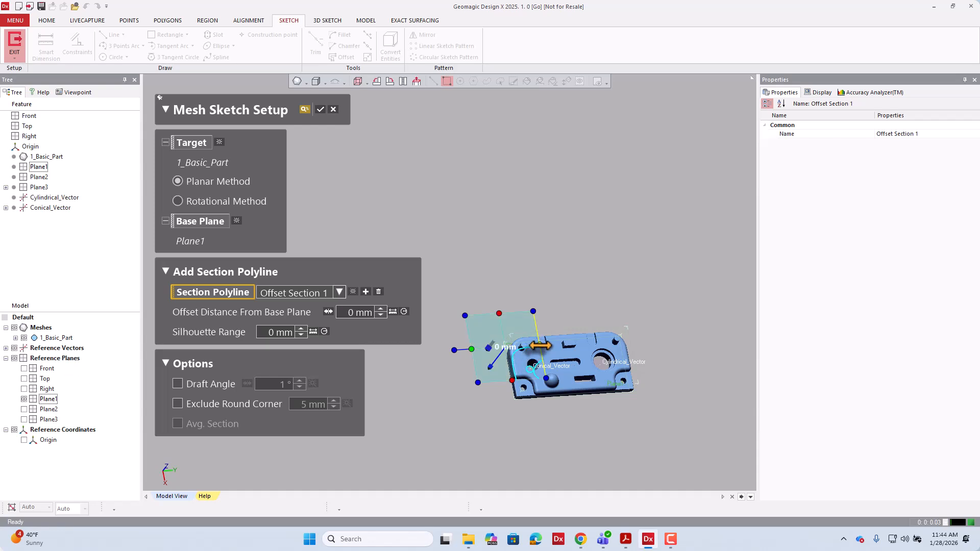
{"action": "left_click_drag", "start_coordinate": [540, 346], "coordinate": [659, 346]}
{"action": "mouse_move", "coordinate": [570, 377]}
{"action": "left_mouse_down"}
{"action": "mouse_move", "coordinate": [574, 449]}
{"action": "mouse_move", "coordinate": [581, 404]}
{"action": "mouse_move", "coordinate": [585, 452]}
{"action": "left_mouse_up"}
{"action": "left_click_drag", "start_coordinate": [559, 309], "coordinate": [553, 290]}
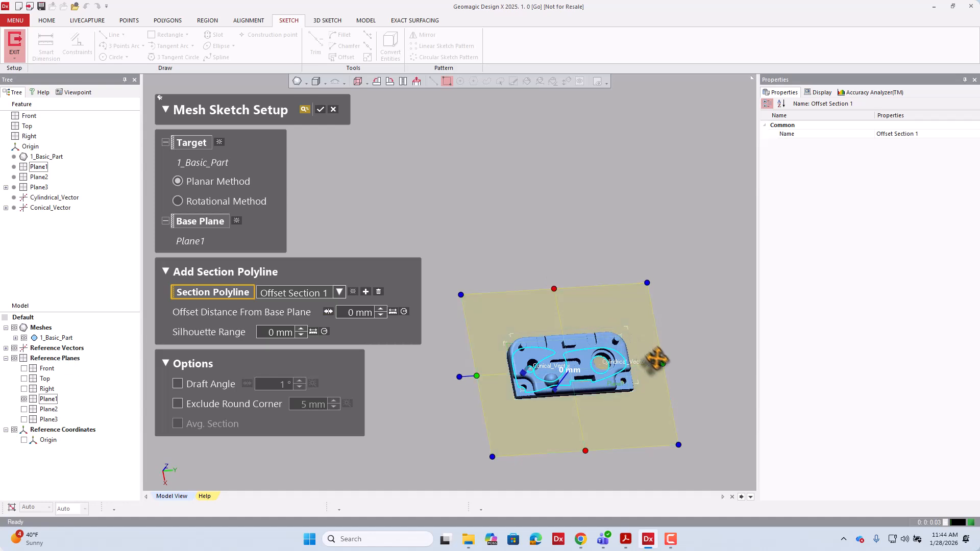
{"action": "mouse_move", "coordinate": [659, 361]}
{"action": "left_mouse_down"}
{"action": "mouse_move", "coordinate": [551, 381]}
{"action": "mouse_move", "coordinate": [657, 379]}
{"action": "left_mouse_up"}
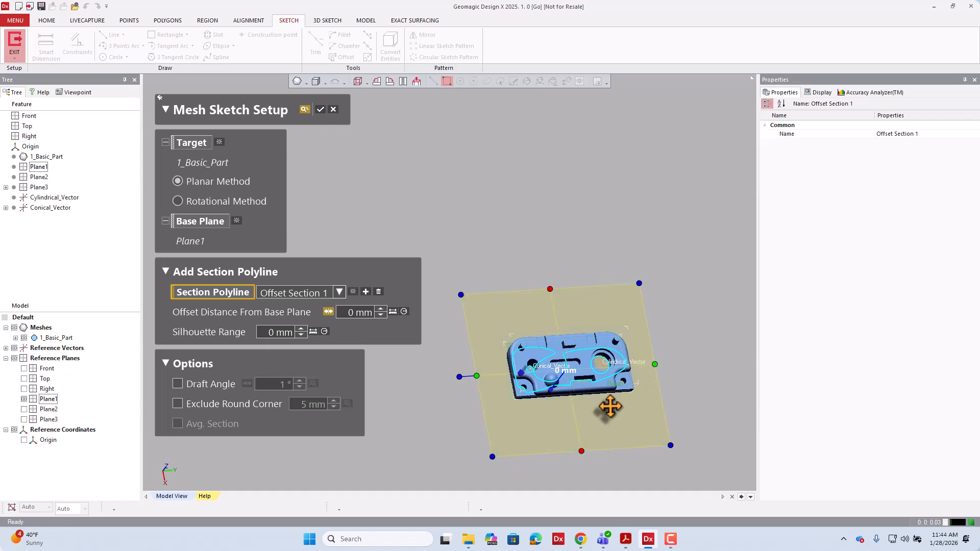
Step: Examine the section polylines where Plane1 cuts the mesh, viewing the part from the side and at an angle
{"action": "right_click_drag", "start_coordinate": [572, 442], "coordinate": [458, 355]}
{"action": "scroll", "coordinate": [556, 330], "scroll_direction": "up", "scroll_amount": 5}
{"action": "mouse_move", "coordinate": [604, 400]}
{"action": "right_mouse_down"}
{"action": "mouse_move", "coordinate": [511, 402]}
{"action": "mouse_move", "coordinate": [600, 325]}
{"action": "right_mouse_up"}
{"action": "scroll", "coordinate": [570, 393], "scroll_direction": "down", "scroll_amount": 5}
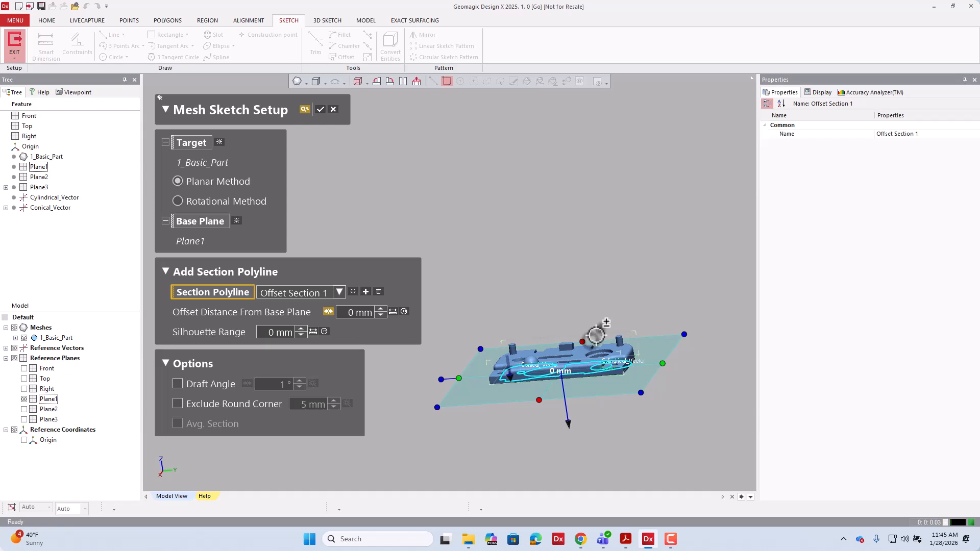
{"action": "scroll", "coordinate": [638, 370], "scroll_direction": "up", "scroll_amount": 4}
{"action": "mouse_move", "coordinate": [625, 392]}
{"action": "right_mouse_down"}
{"action": "mouse_move", "coordinate": [562, 415]}
{"action": "mouse_move", "coordinate": [477, 421]}
{"action": "mouse_move", "coordinate": [523, 396]}
{"action": "mouse_move", "coordinate": [463, 320]}
{"action": "right_mouse_up"}
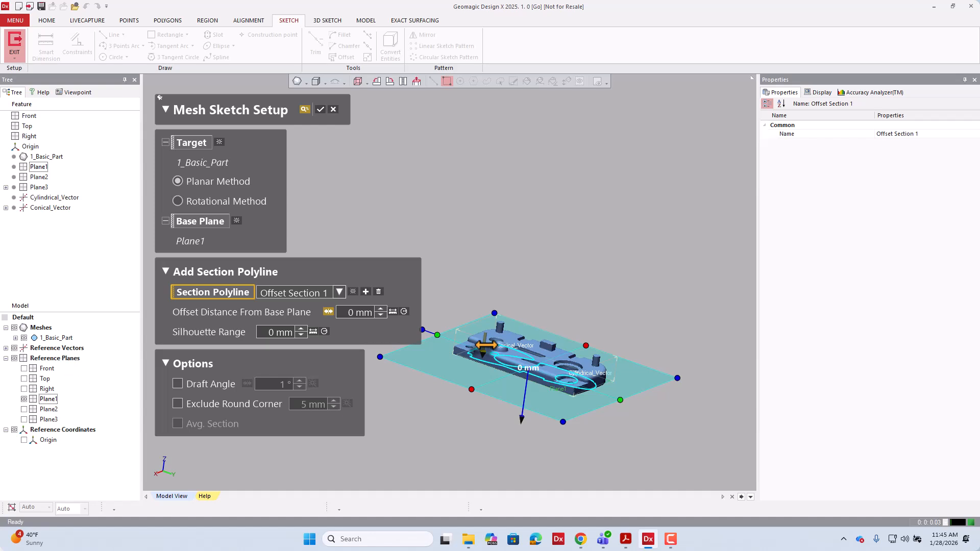
{"action": "scroll", "coordinate": [486, 345], "scroll_direction": "up", "scroll_amount": 5}
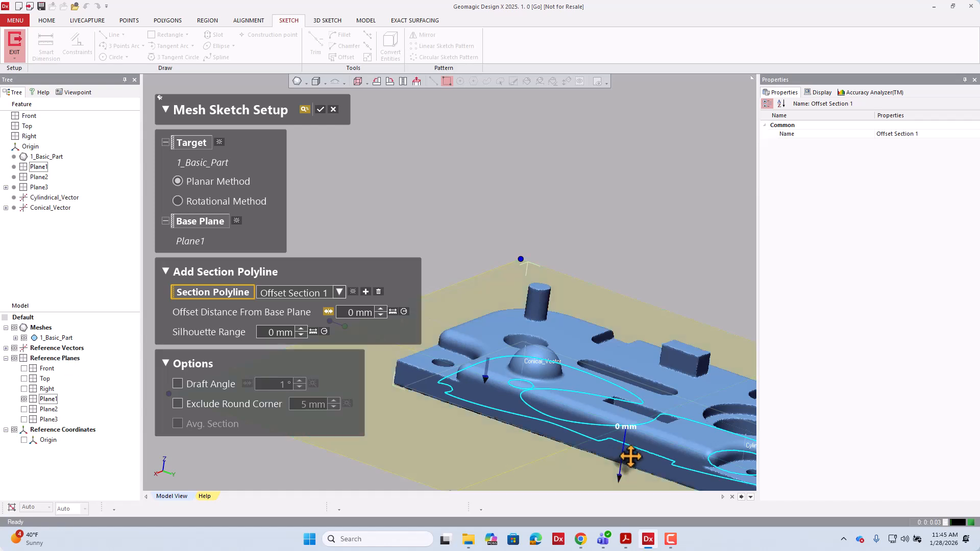
{"action": "scroll", "coordinate": [545, 375], "scroll_direction": "down", "scroll_amount": 3}
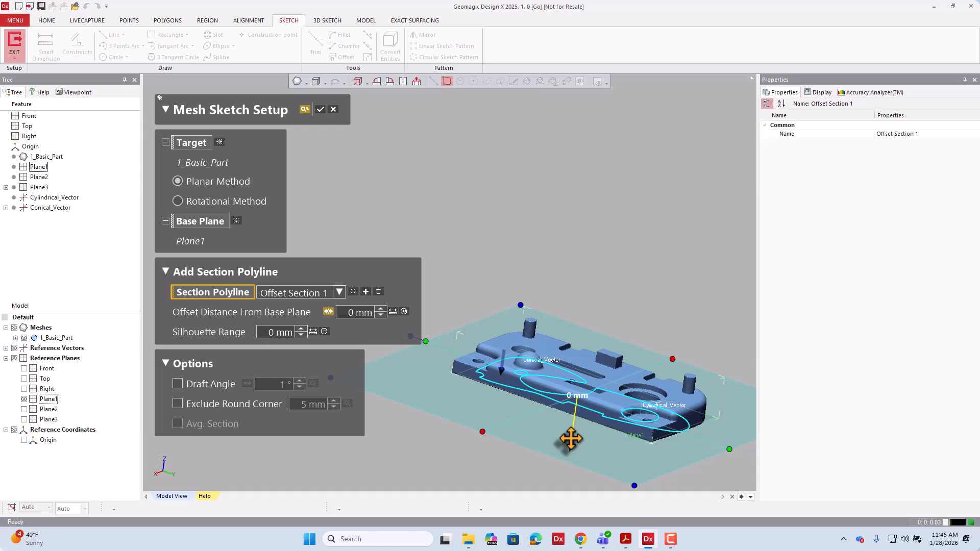
Step: Raise the section's offset distance from Plane1 to 33 mm and lower it to 27 mm
{"action": "left_click_drag", "start_coordinate": [570, 438], "coordinate": [583, 403]}
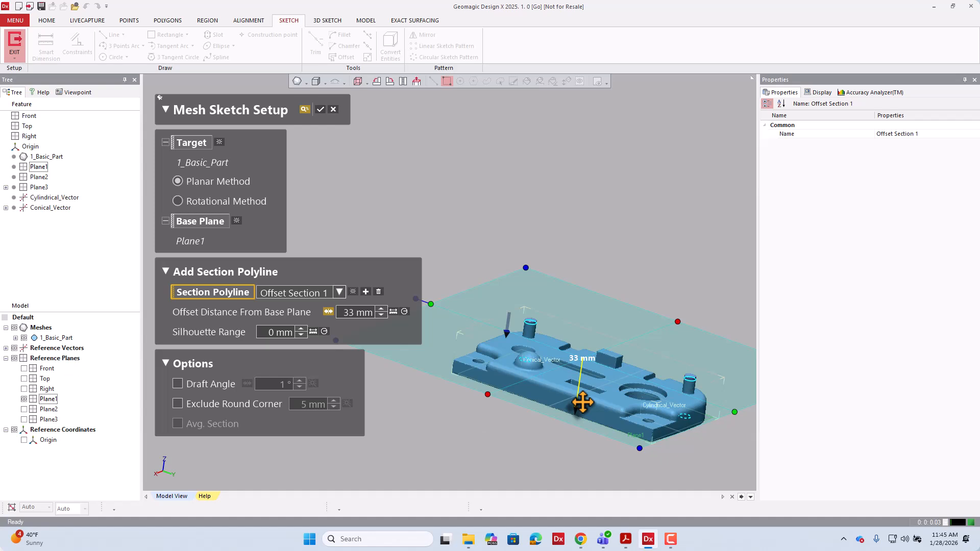
{"action": "left_click_drag", "start_coordinate": [582, 403], "coordinate": [585, 410]}
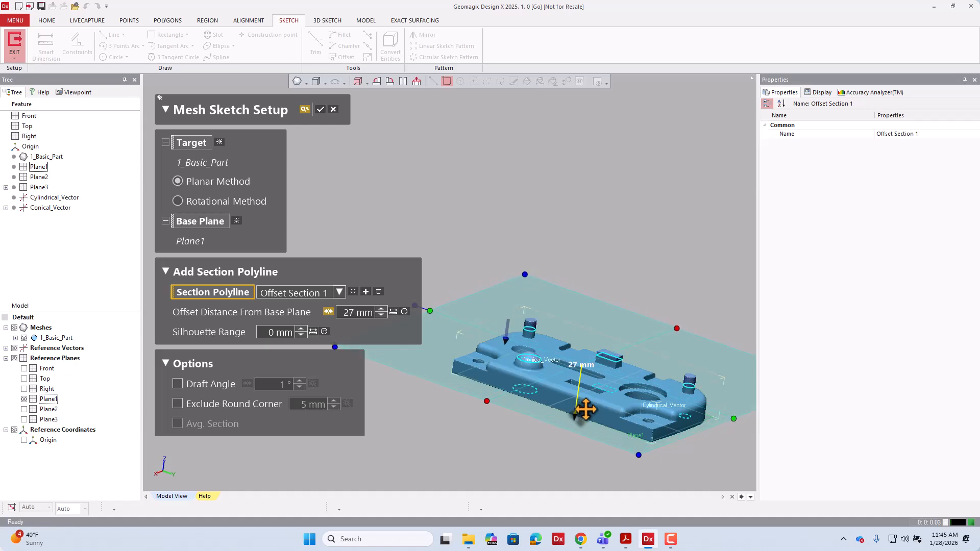
{"action": "right_click_drag", "start_coordinate": [585, 410], "coordinate": [658, 390]}
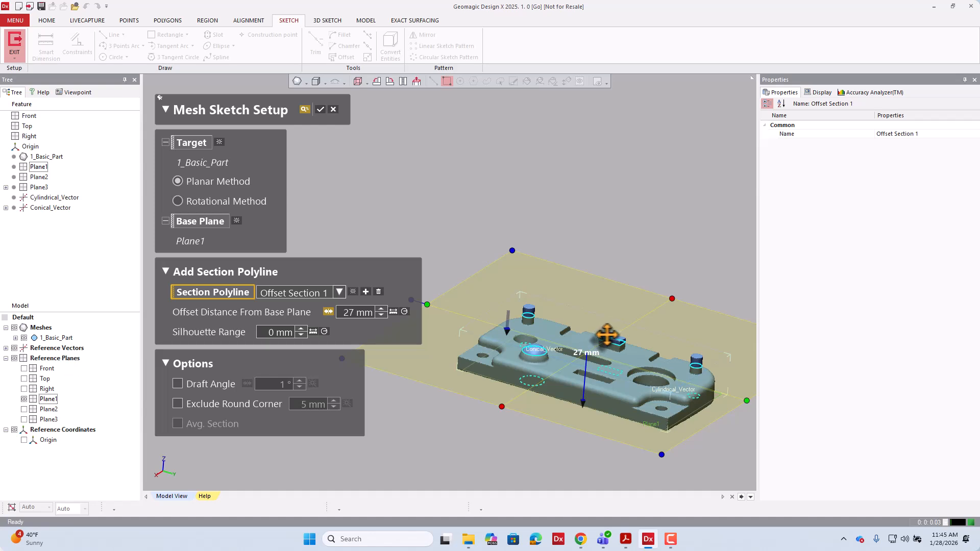
Step: Lower the section to 3 mm above the base plane and check its outline from above
{"action": "right_click_drag", "start_coordinate": [594, 352], "coordinate": [515, 358]}
{"action": "scroll", "coordinate": [572, 392], "scroll_direction": "up", "scroll_amount": 5}
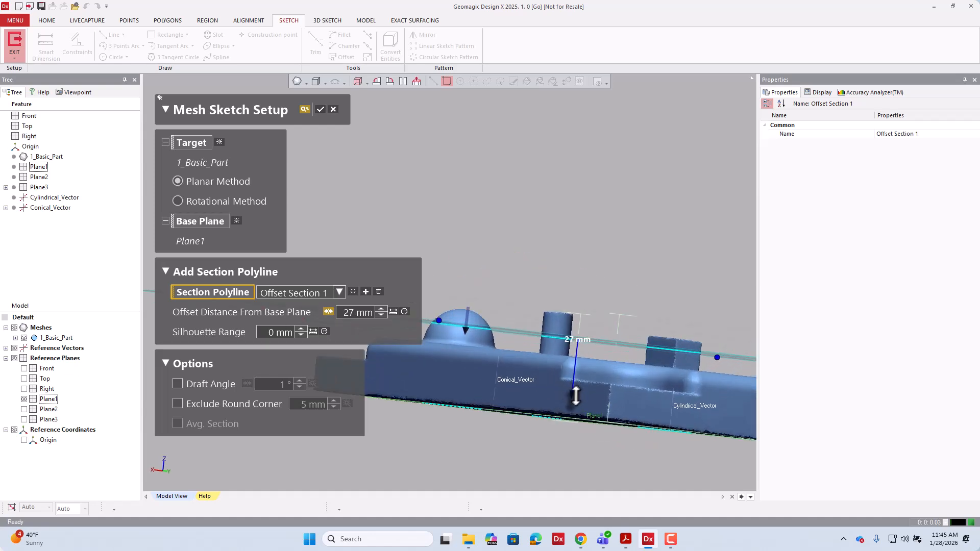
{"action": "left_click_drag", "start_coordinate": [572, 390], "coordinate": [594, 464]}
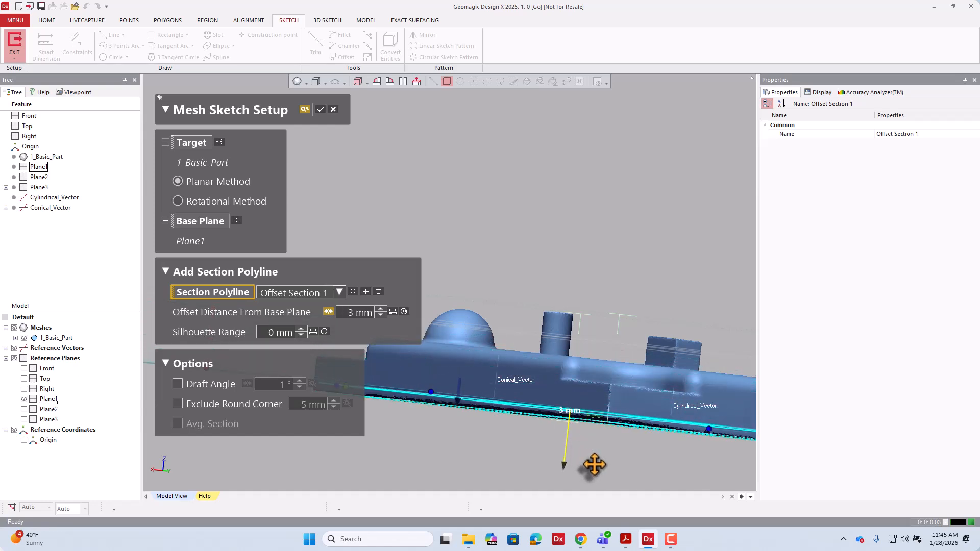
{"action": "scroll", "coordinate": [596, 383], "scroll_direction": "down", "scroll_amount": 3}
{"action": "right_click_drag", "start_coordinate": [515, 395], "coordinate": [627, 441]}
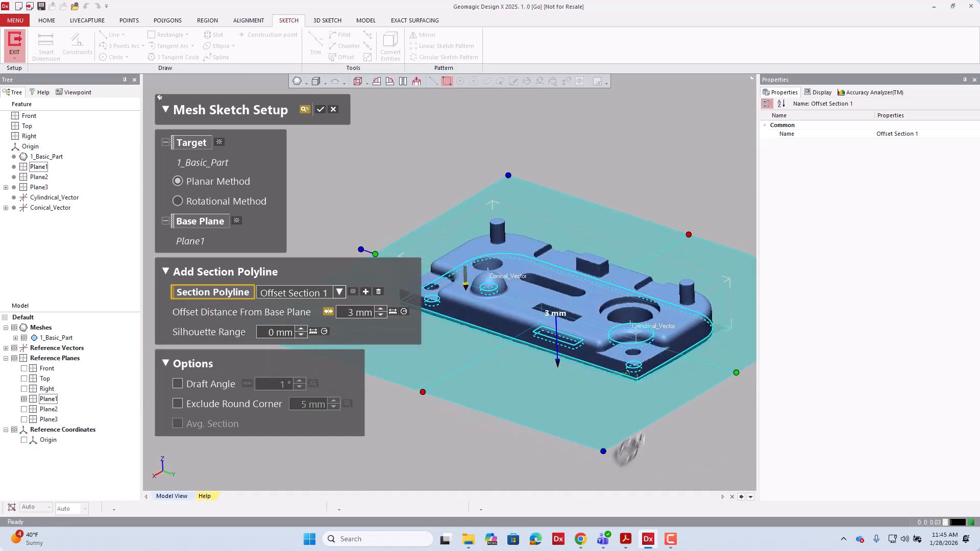
{"action": "scroll", "coordinate": [577, 401], "scroll_direction": "down", "scroll_amount": 1}
{"action": "right_click_drag", "start_coordinate": [572, 395], "coordinate": [487, 306]}
{"action": "right_click_drag", "start_coordinate": [388, 336], "coordinate": [553, 252]}
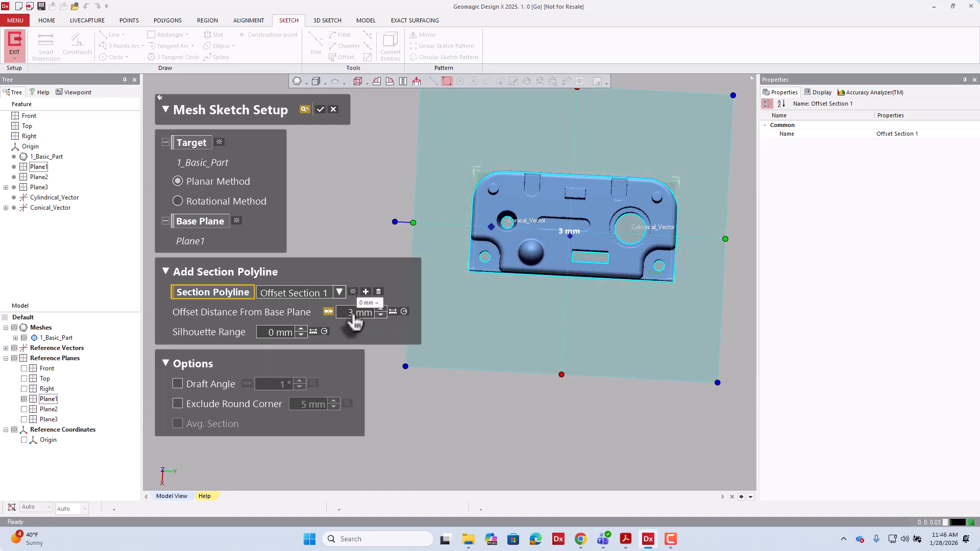
Step: Reset the section's offset distance to 0 mm and inspect the resulting polylines from an angle and from above
{"action": "left_click", "coordinate": [351, 314]}
{"action": "key", "text": "Return"}
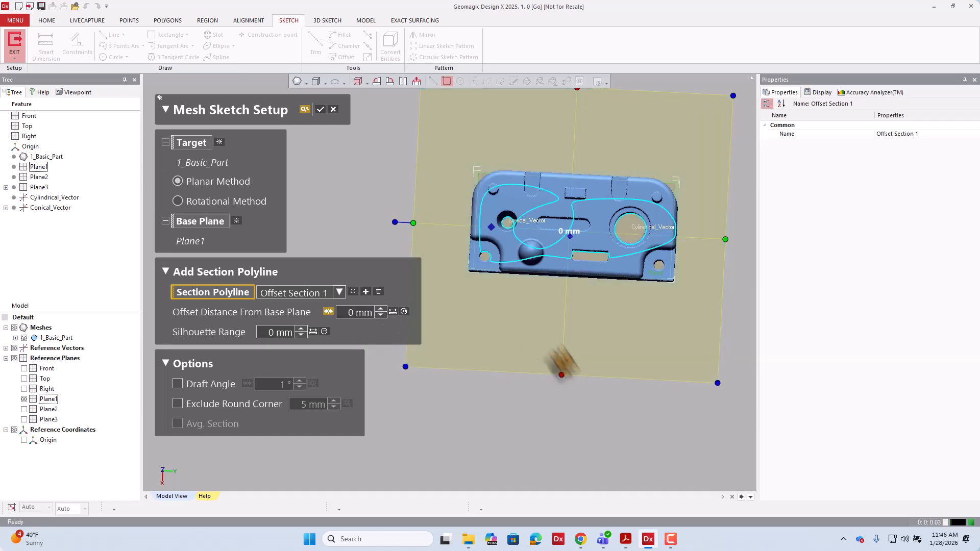
{"action": "right_click_drag", "start_coordinate": [521, 406], "coordinate": [564, 280]}
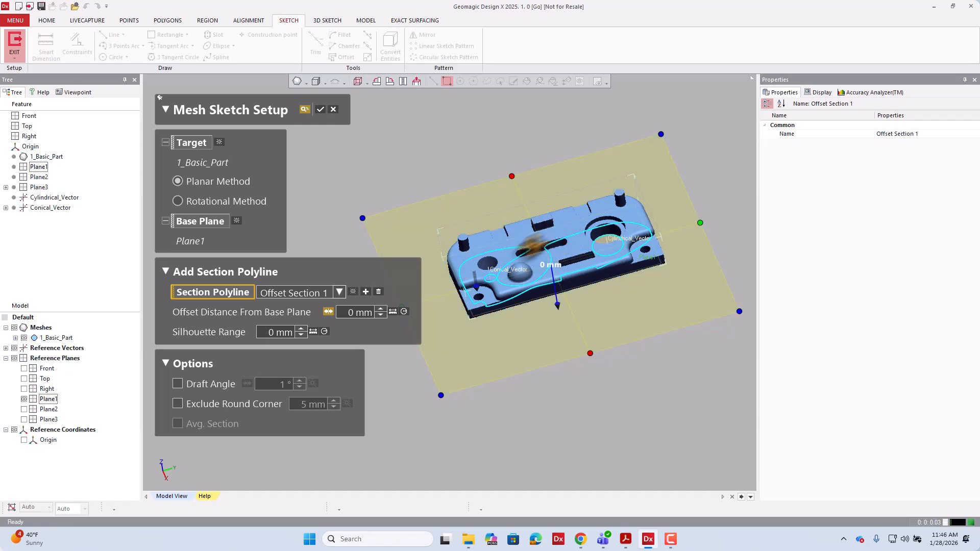
{"action": "right_click_drag", "start_coordinate": [558, 273], "coordinate": [583, 376]}
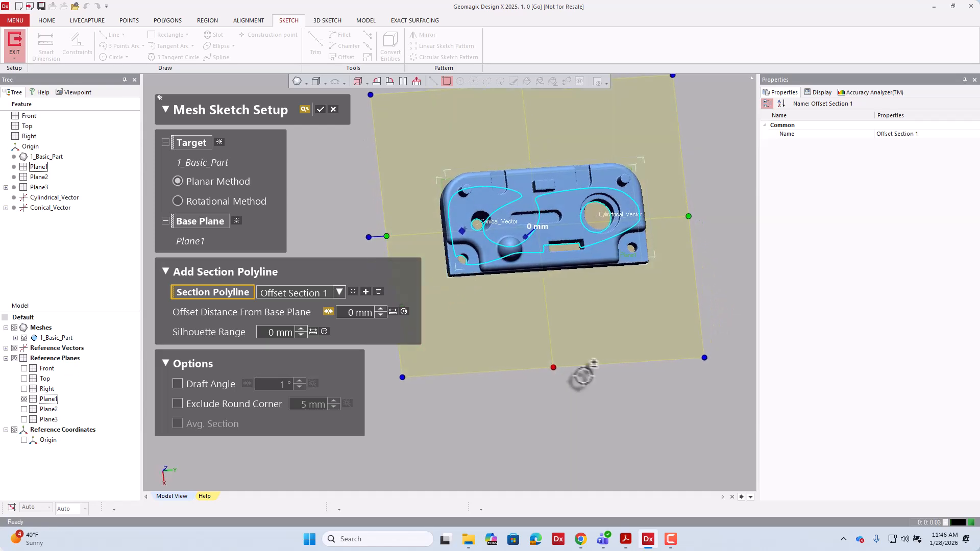
Step: Raise the section's offset distance in small increments and set it to 2 mm
{"action": "left_click", "coordinate": [381, 308]}
{"action": "left_click", "coordinate": [381, 309]}
{"action": "left_click", "coordinate": [381, 309]}
{"action": "left_click", "coordinate": [381, 309]}
{"action": "left_click", "coordinate": [381, 308]}
{"action": "left_click", "coordinate": [380, 309]}
{"action": "left_click", "coordinate": [382, 308]}
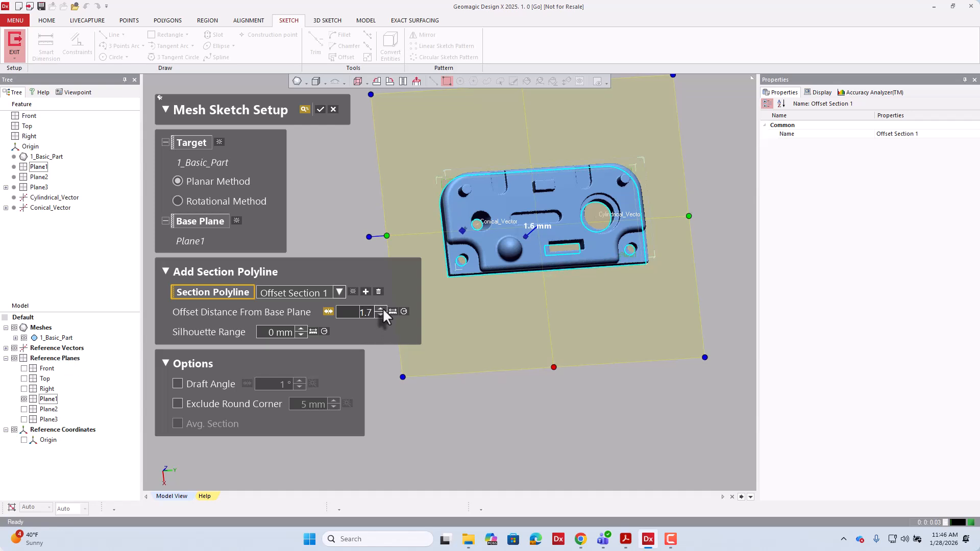
{"action": "left_click", "coordinate": [381, 309]}
{"action": "type", "text": "2"}
{"action": "key", "text": "Return"}
Step: Check the offset section from the side and from above, and accept the mesh sketch setup
{"action": "right_click_drag", "start_coordinate": [547, 408], "coordinate": [551, 222]}
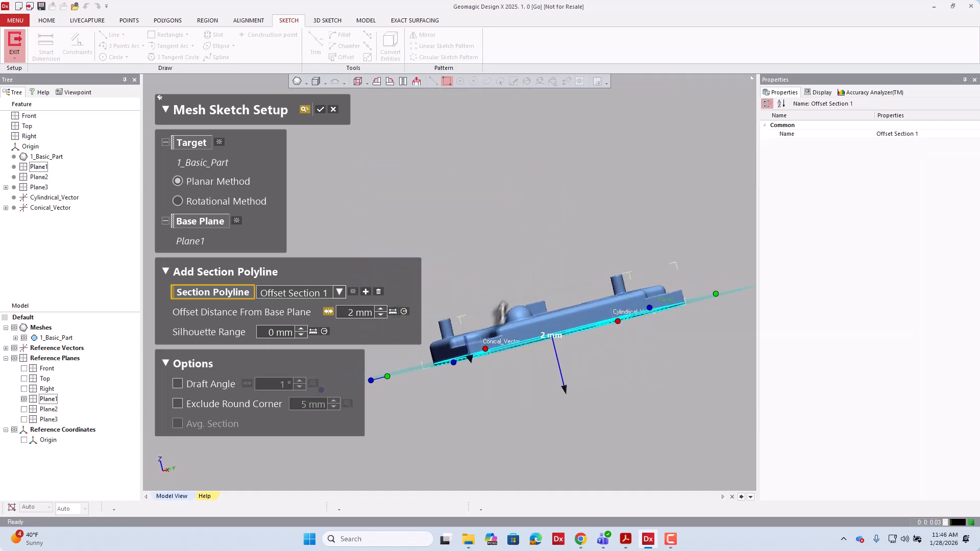
{"action": "scroll", "coordinate": [495, 328], "scroll_direction": "up", "scroll_amount": 8}
{"action": "right_click_drag", "start_coordinate": [487, 412], "coordinate": [479, 411]}
{"action": "scroll", "coordinate": [519, 375], "scroll_direction": "down", "scroll_amount": 6}
{"action": "mouse_move", "coordinate": [548, 311]}
{"action": "right_mouse_down"}
{"action": "mouse_move", "coordinate": [564, 328]}
{"action": "mouse_move", "coordinate": [555, 291]}
{"action": "mouse_move", "coordinate": [500, 289]}
{"action": "mouse_move", "coordinate": [503, 319]}
{"action": "mouse_move", "coordinate": [506, 305]}
{"action": "mouse_move", "coordinate": [474, 298]}
{"action": "mouse_move", "coordinate": [498, 305]}
{"action": "right_mouse_up"}
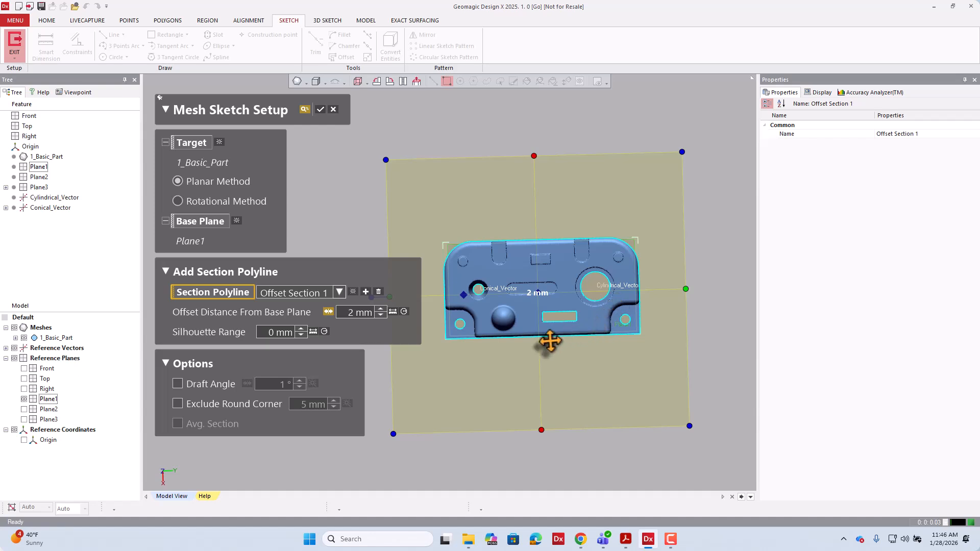
{"action": "left_click", "coordinate": [321, 110]}
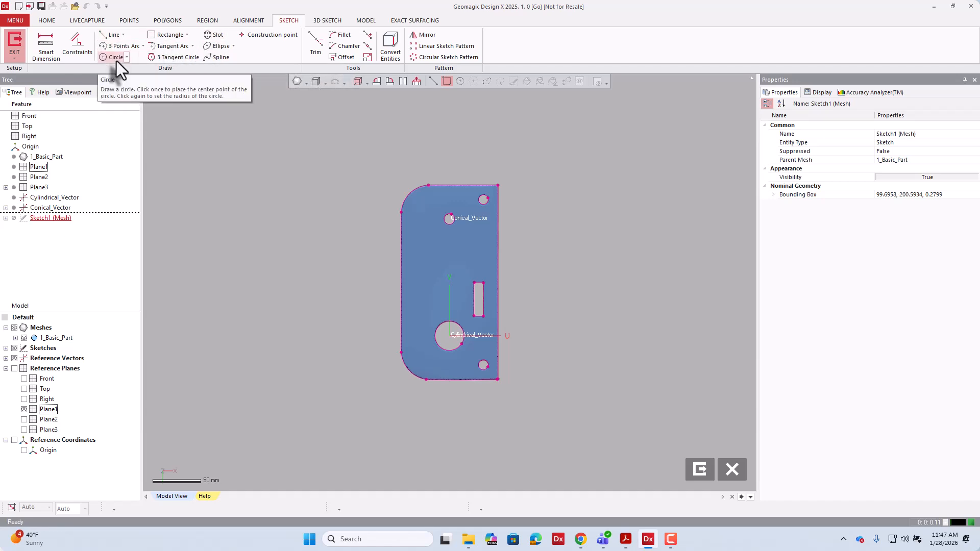
Step: Rotate the sketch view to landscape and hide the 1_Basic_Part mesh to check the section outlines, and show it again
{"action": "left_click", "coordinate": [393, 78]}
{"action": "scroll", "coordinate": [525, 205], "scroll_direction": "up", "scroll_amount": 3}
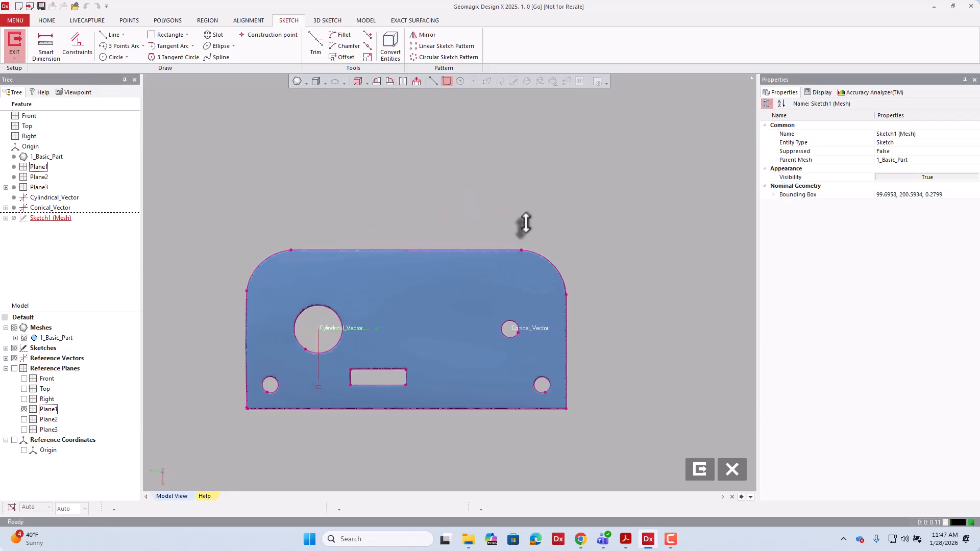
{"action": "left_click", "coordinate": [24, 339]}
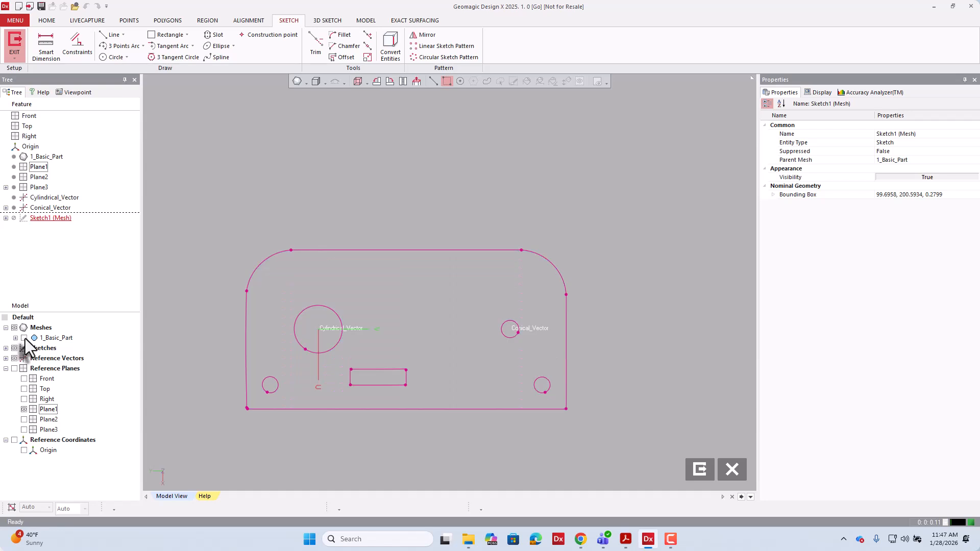
{"action": "left_click", "coordinate": [24, 338]}
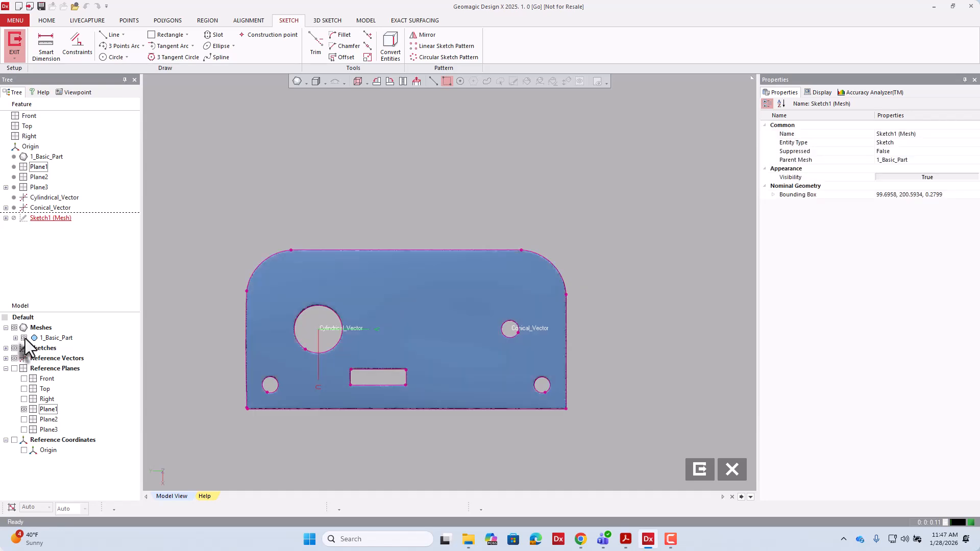
Step: Hide the 1_Basic_Part mesh so only the section polylines remain, and start the Line tool
{"action": "left_click", "coordinate": [24, 339]}
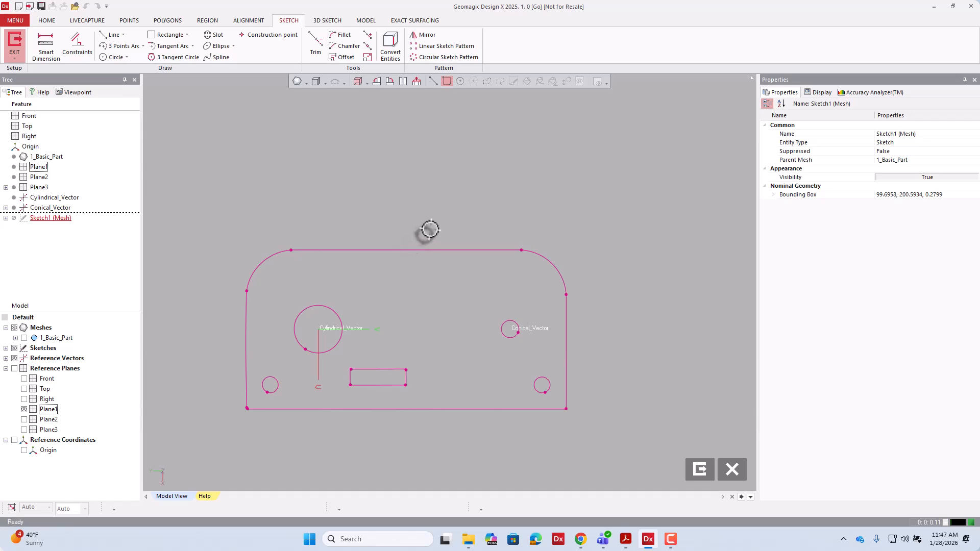
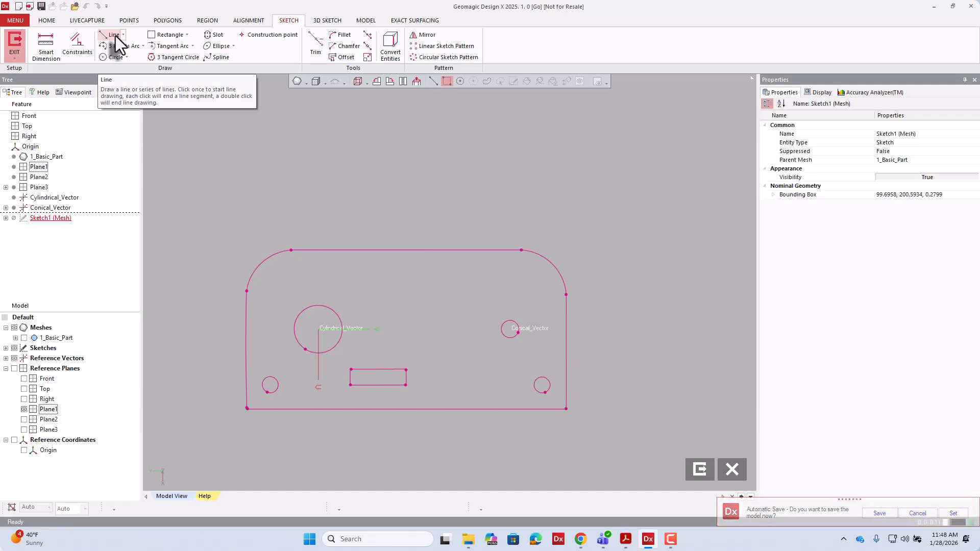
{"action": "left_click", "coordinate": [114, 35]}
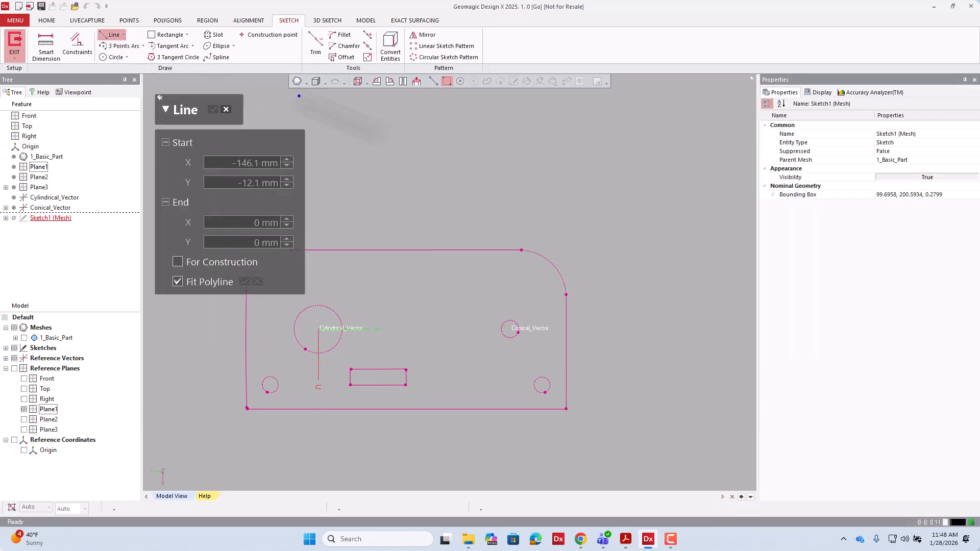
Step: Examine the section polylines closely at the rounded corner, the small rectangular cutout and the large circular hole
{"action": "scroll", "coordinate": [569, 217], "scroll_direction": "down", "scroll_amount": 2}
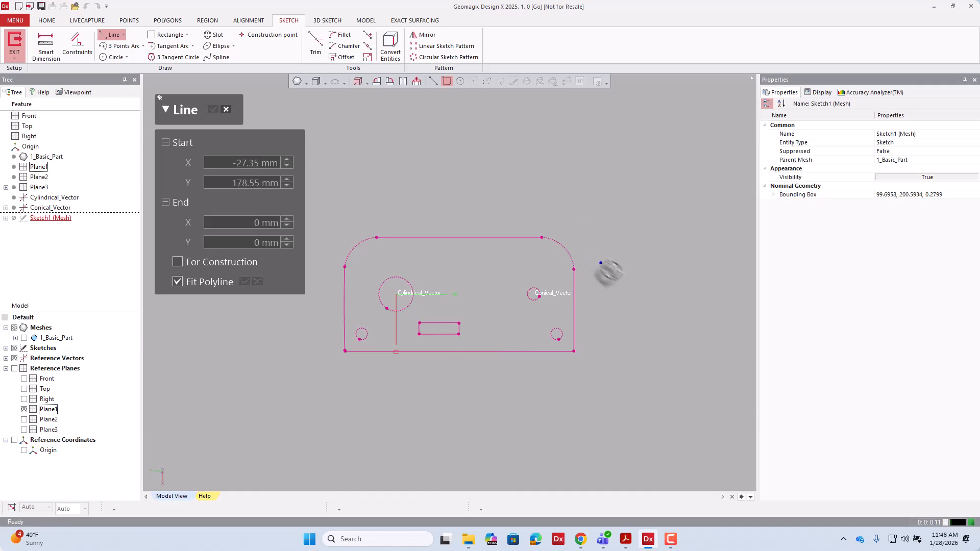
{"action": "scroll", "coordinate": [611, 249], "scroll_direction": "up", "scroll_amount": 4}
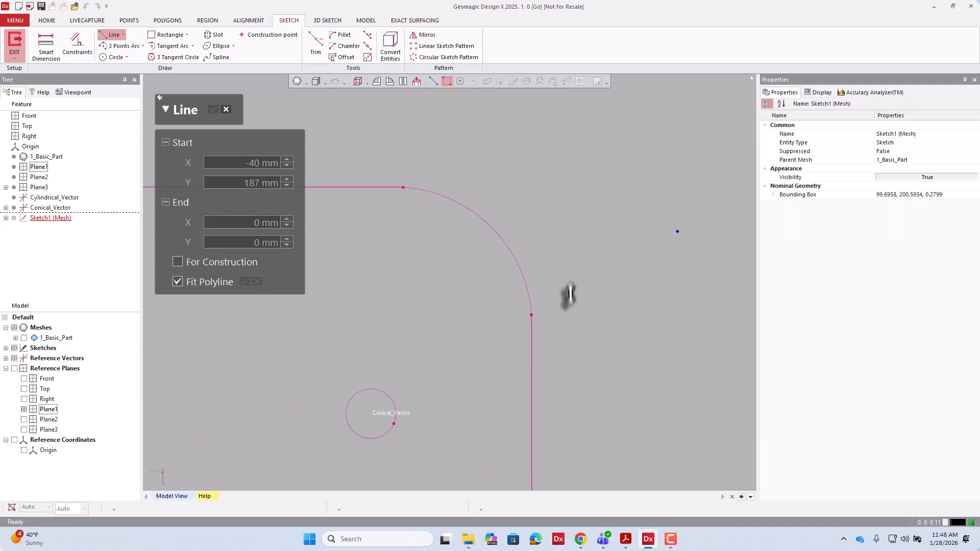
{"action": "scroll", "coordinate": [572, 332], "scroll_direction": "up", "scroll_amount": 2}
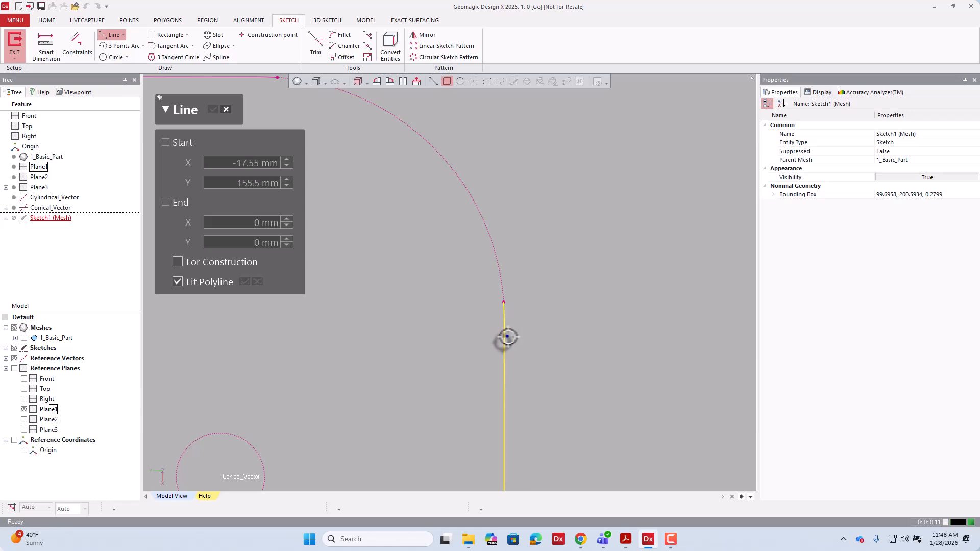
{"action": "scroll", "coordinate": [473, 212], "scroll_direction": "up", "scroll_amount": 2}
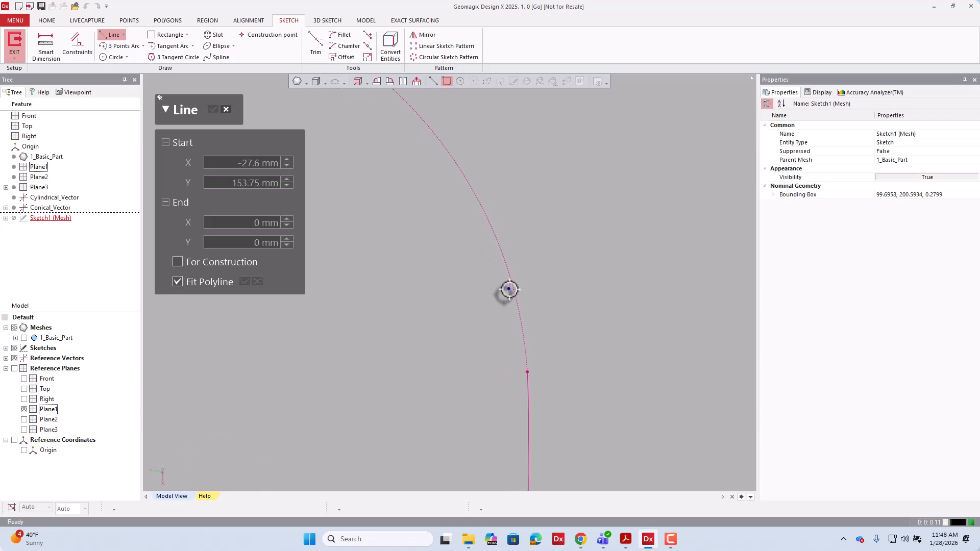
{"action": "scroll", "coordinate": [548, 288], "scroll_direction": "down", "scroll_amount": 5}
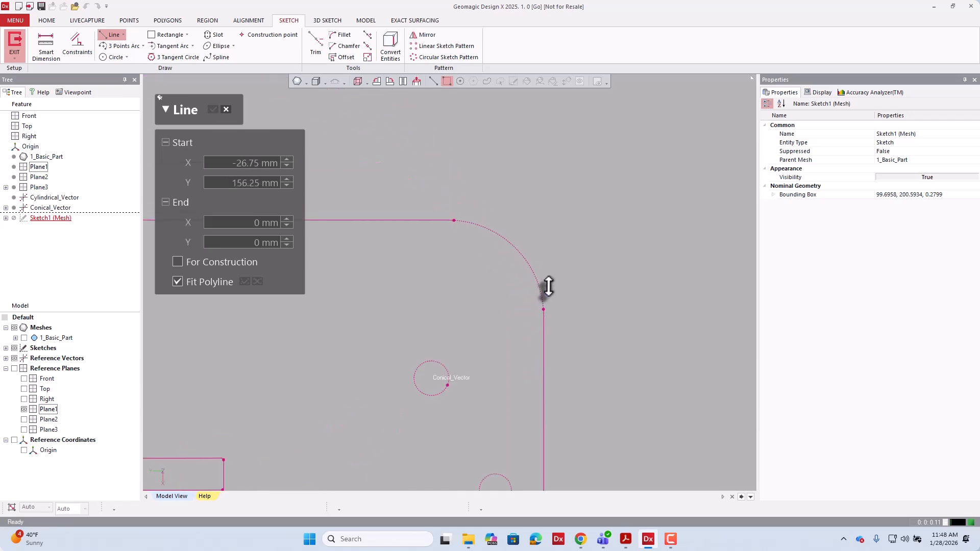
{"action": "scroll", "coordinate": [549, 289], "scroll_direction": "down", "scroll_amount": 3}
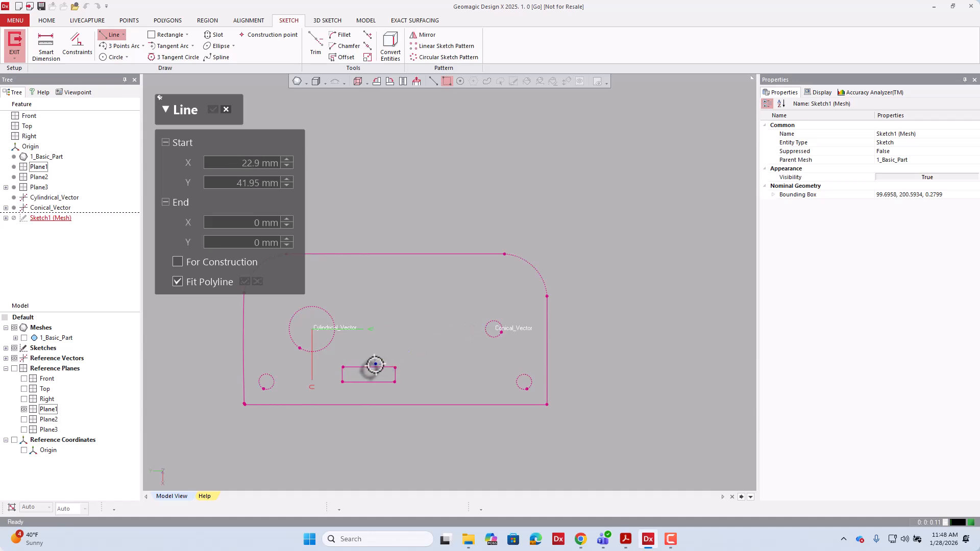
{"action": "scroll", "coordinate": [357, 367], "scroll_direction": "up", "scroll_amount": 8}
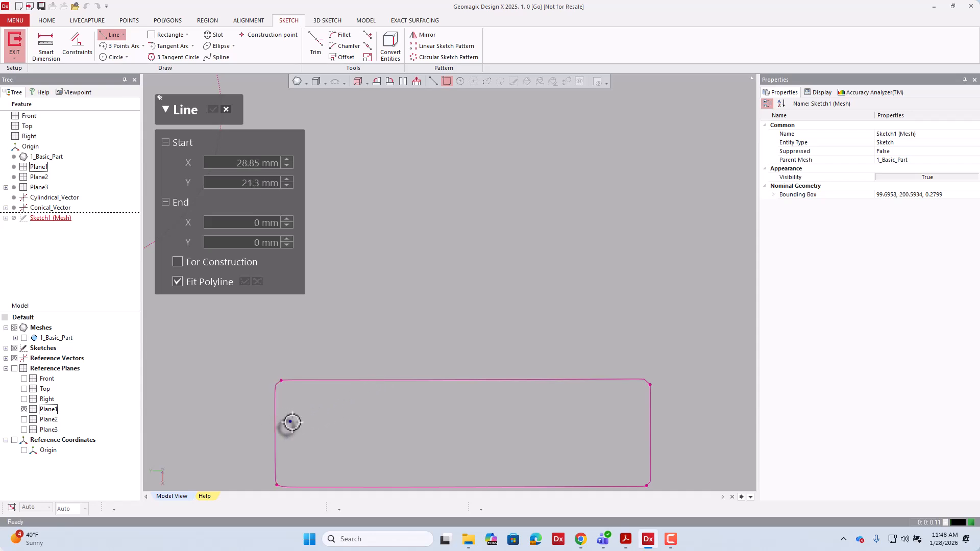
{"action": "scroll", "coordinate": [278, 421], "scroll_direction": "up", "scroll_amount": 3}
{"action": "scroll", "coordinate": [400, 418], "scroll_direction": "down", "scroll_amount": 5}
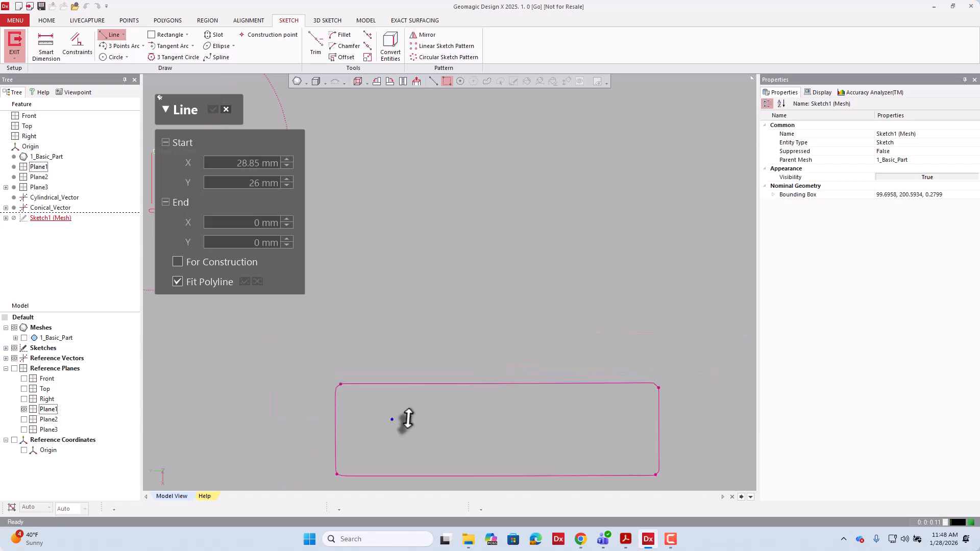
{"action": "scroll", "coordinate": [358, 348], "scroll_direction": "up", "scroll_amount": 3}
{"action": "scroll", "coordinate": [358, 347], "scroll_direction": "up", "scroll_amount": 4}
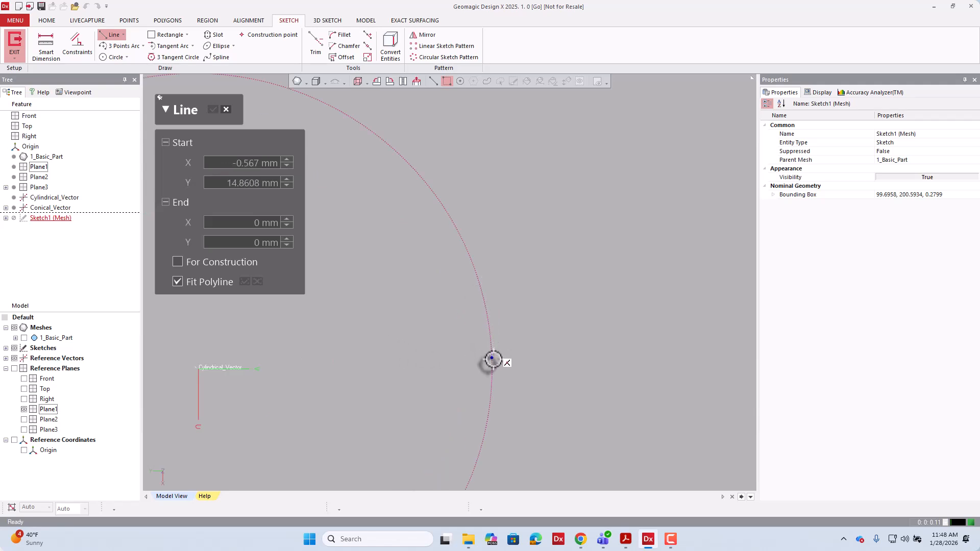
{"action": "scroll", "coordinate": [491, 373], "scroll_direction": "down", "scroll_amount": 5}
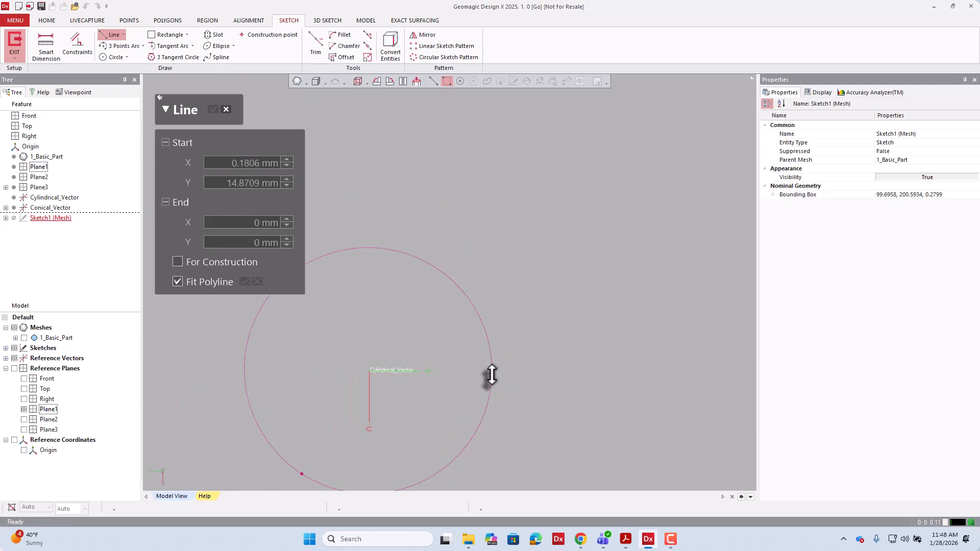
{"action": "scroll", "coordinate": [416, 332], "scroll_direction": "down", "scroll_amount": 5}
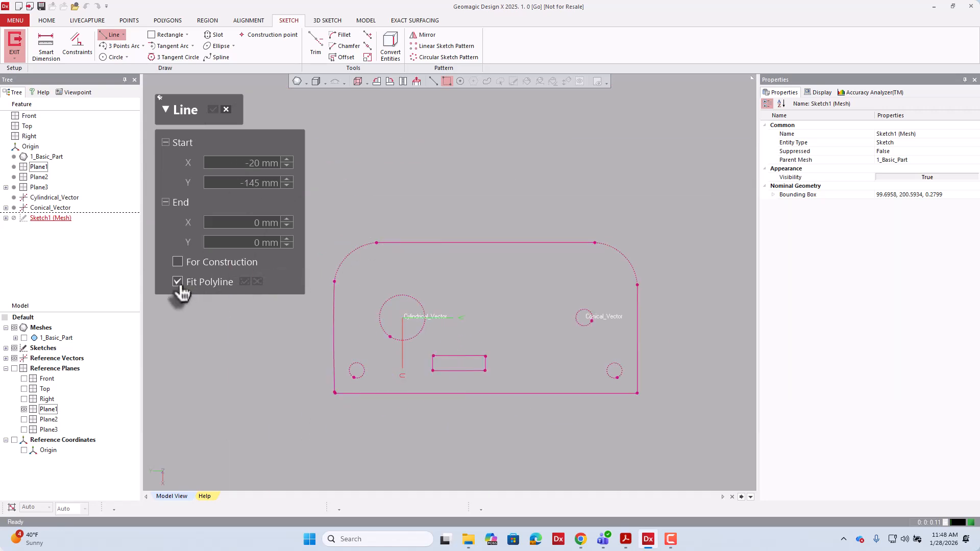
Step: Fit lines to the bottom, right, top and left straight edges of the part's outline and accept them
{"action": "left_click", "coordinate": [423, 395]}
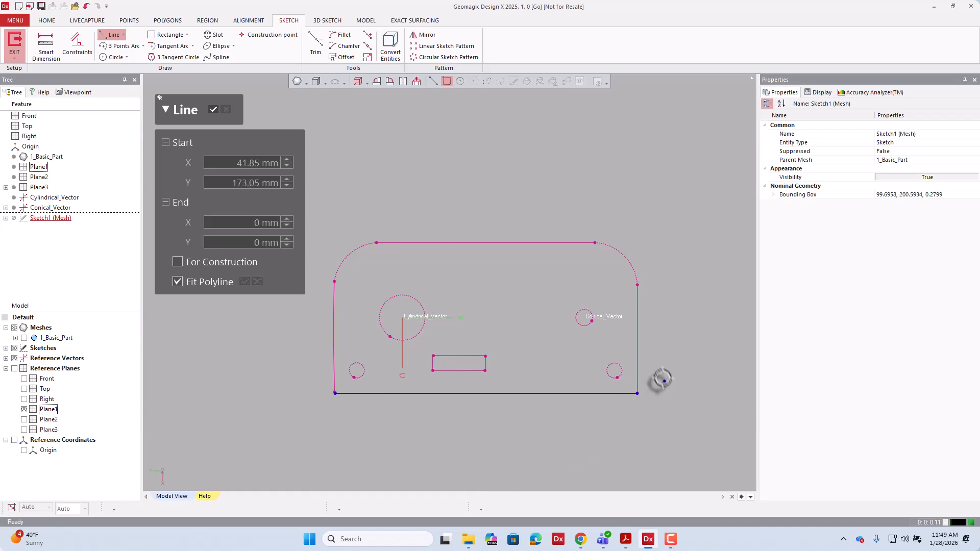
{"action": "left_click", "coordinate": [635, 345]}
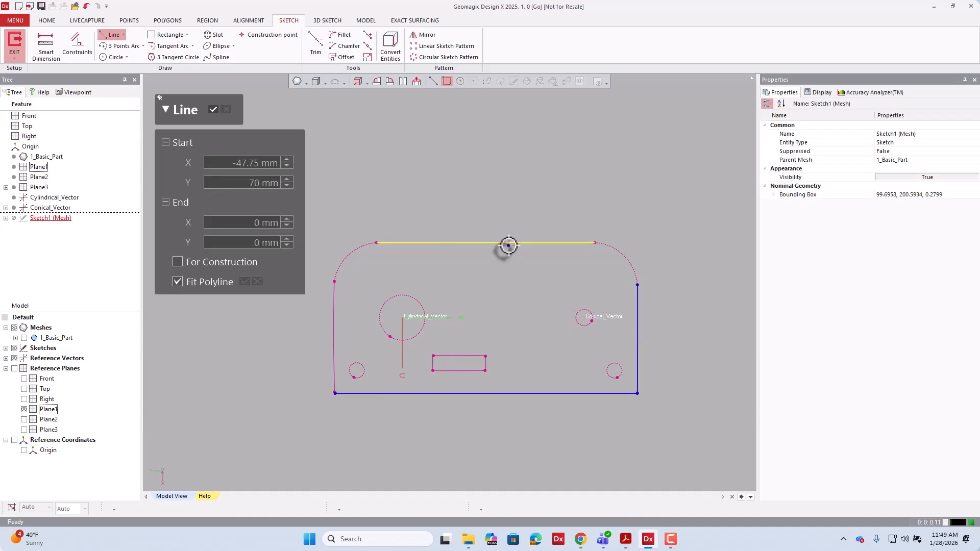
{"action": "left_click", "coordinate": [508, 246]}
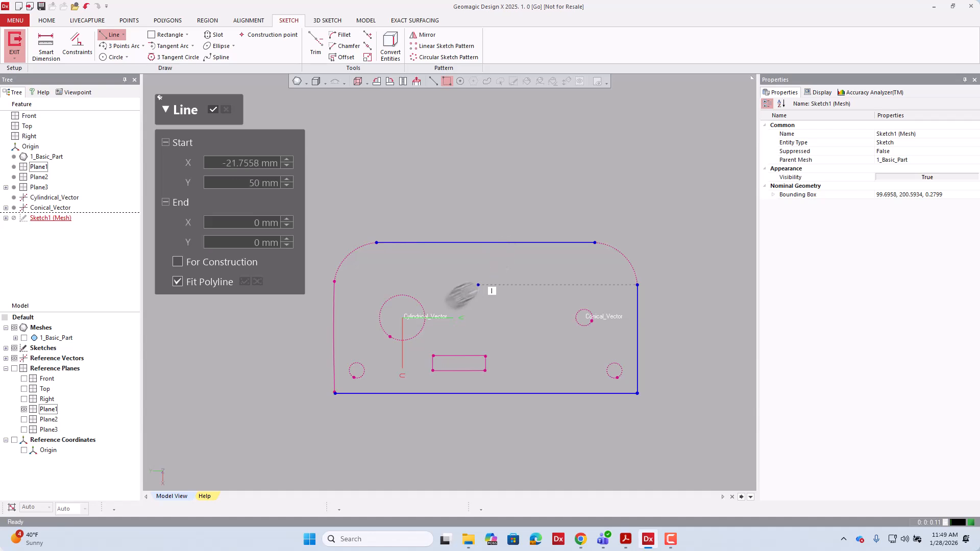
{"action": "left_click", "coordinate": [332, 328]}
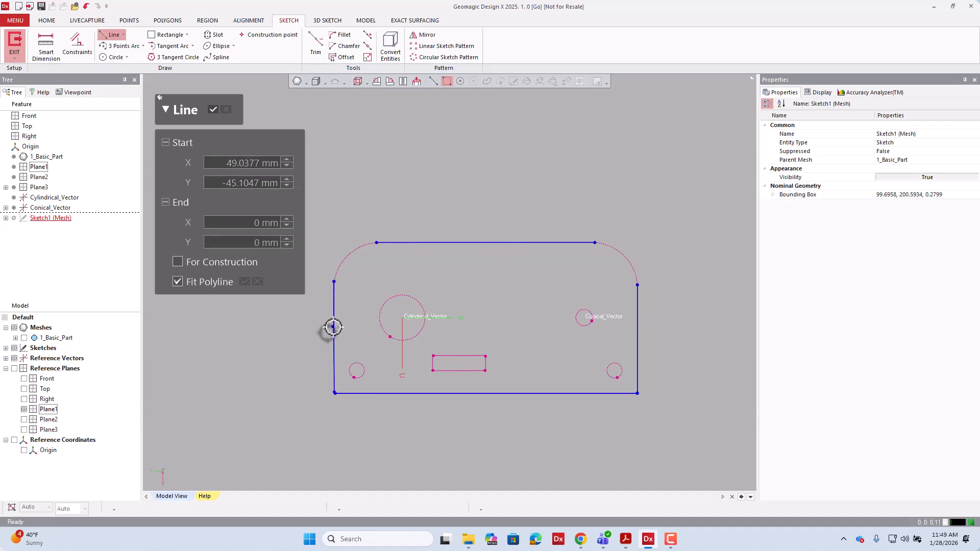
{"action": "left_click", "coordinate": [213, 110]}
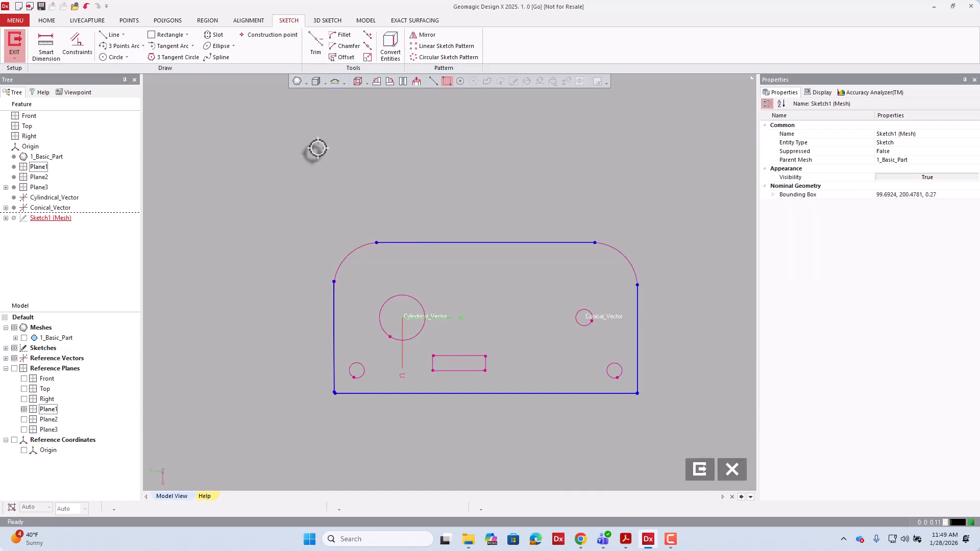
Step: Delete the four fitted lines from the part's outline
{"action": "scroll", "coordinate": [311, 147], "scroll_direction": "down", "scroll_amount": 2}
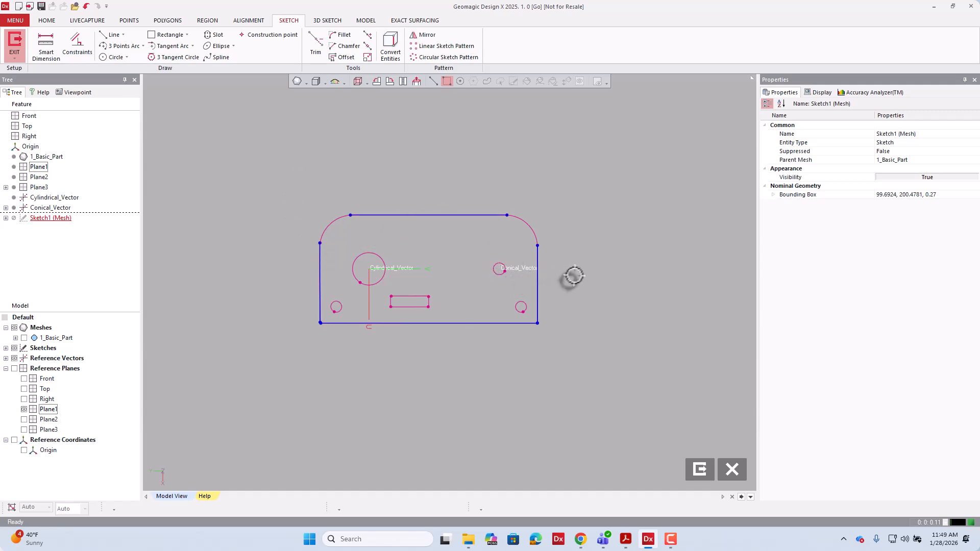
{"action": "mouse_move", "coordinate": [626, 193]}
{"action": "left_mouse_down"}
{"action": "mouse_move", "coordinate": [444, 372]}
{"action": "mouse_move", "coordinate": [285, 404]}
{"action": "left_mouse_up"}
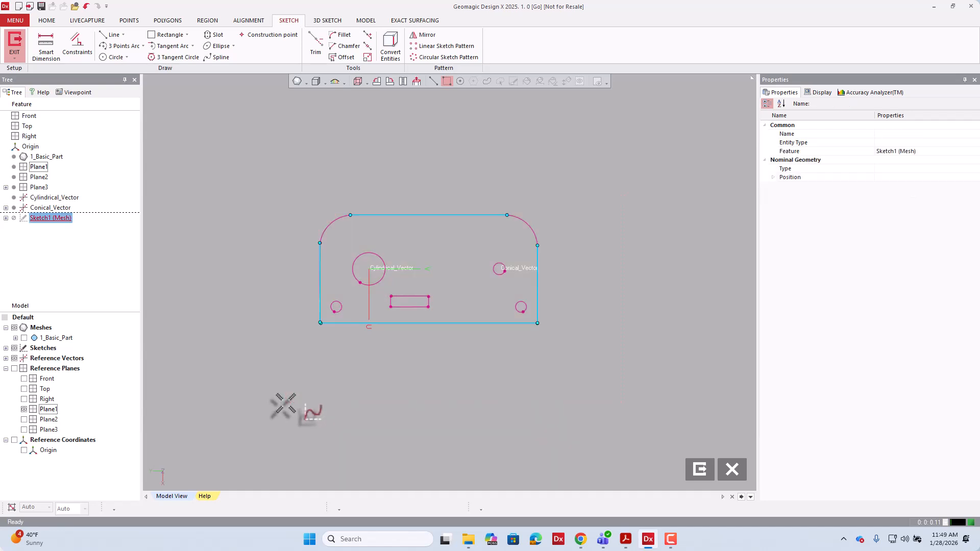
{"action": "left_click", "coordinate": [284, 404]}
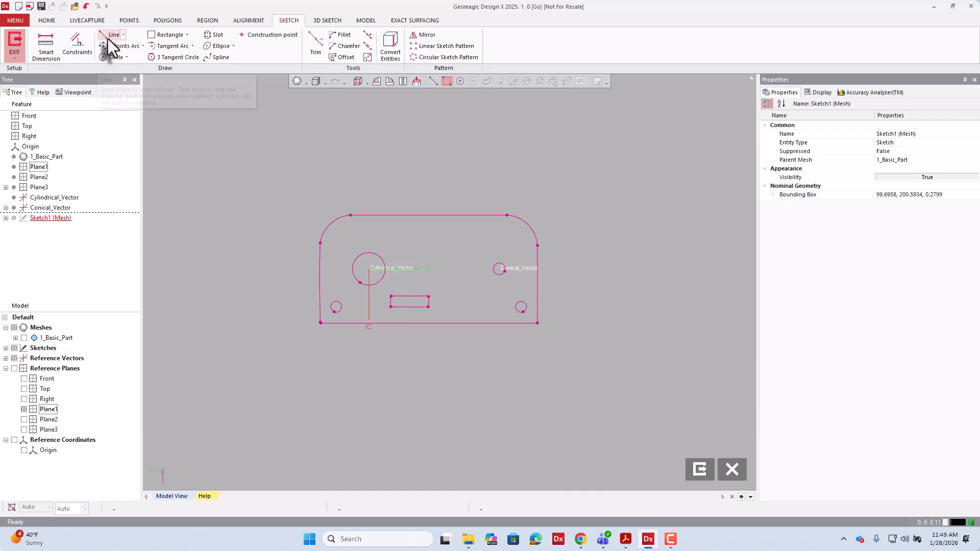
Step: Use the Line tool with Fit Polyline to fit lines to all four straight edges of the outer profile
{"action": "scroll", "coordinate": [438, 185], "scroll_direction": "up", "scroll_amount": 3}
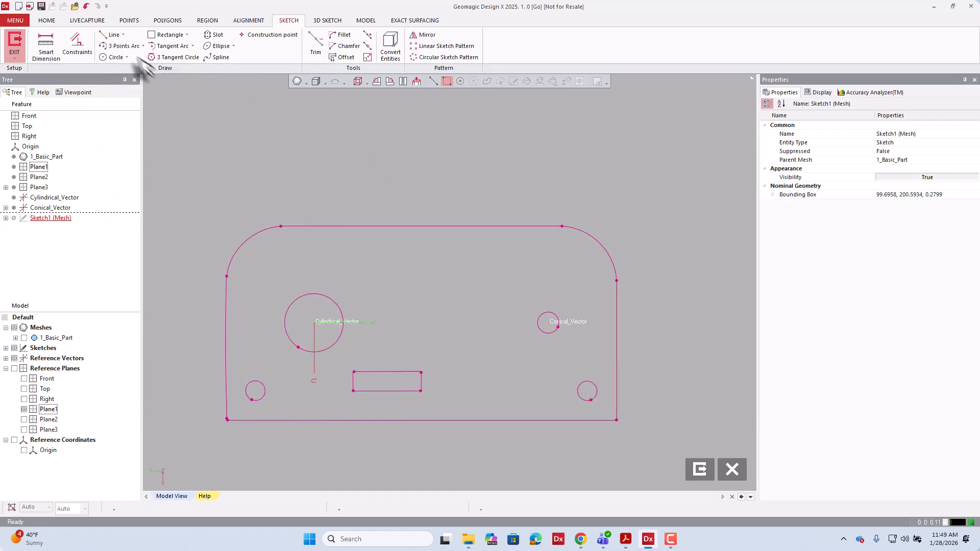
{"action": "left_click", "coordinate": [113, 36]}
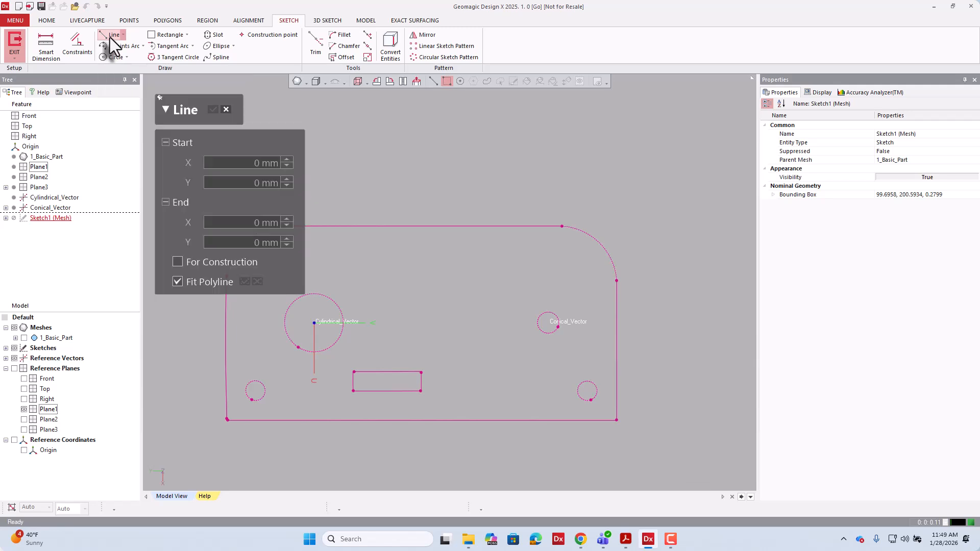
{"action": "left_click", "coordinate": [458, 423]}
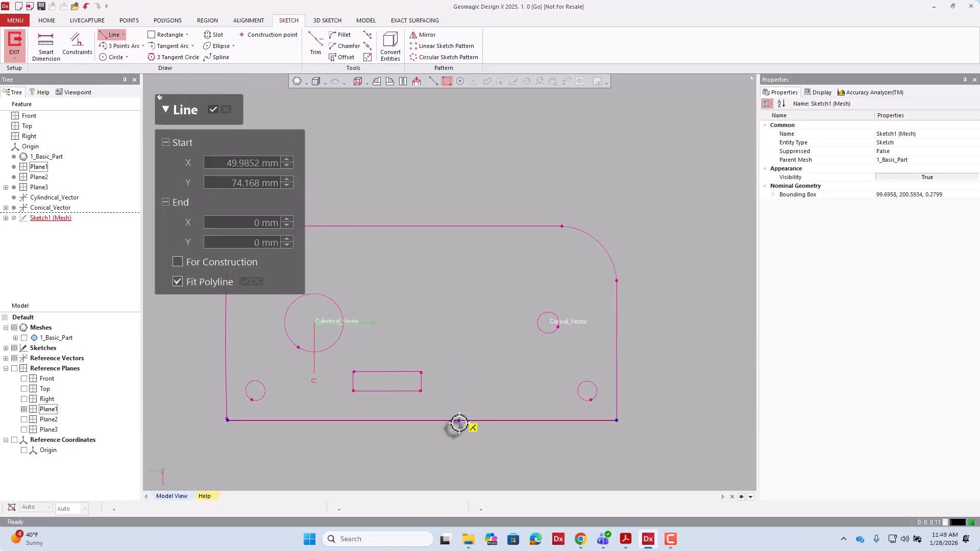
{"action": "left_click", "coordinate": [615, 344]}
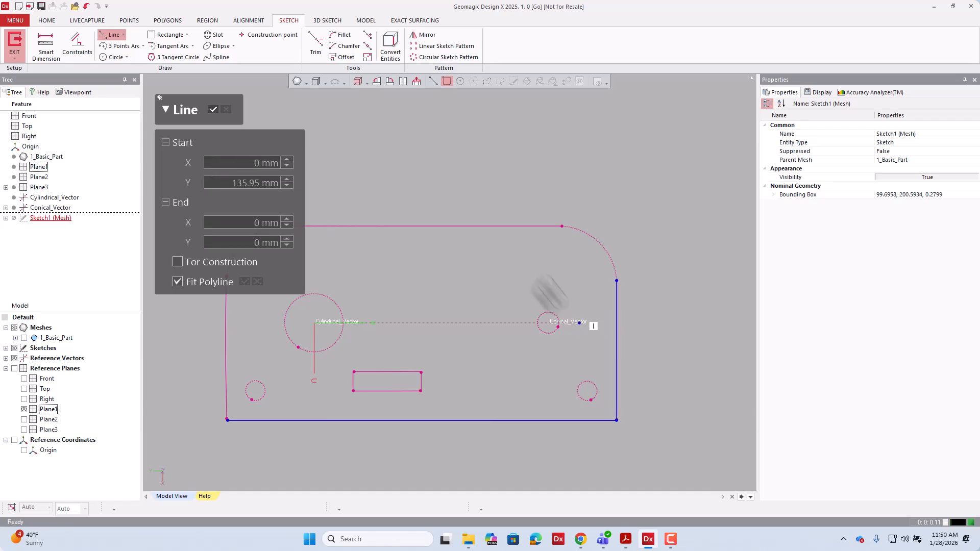
{"action": "left_click", "coordinate": [503, 226]}
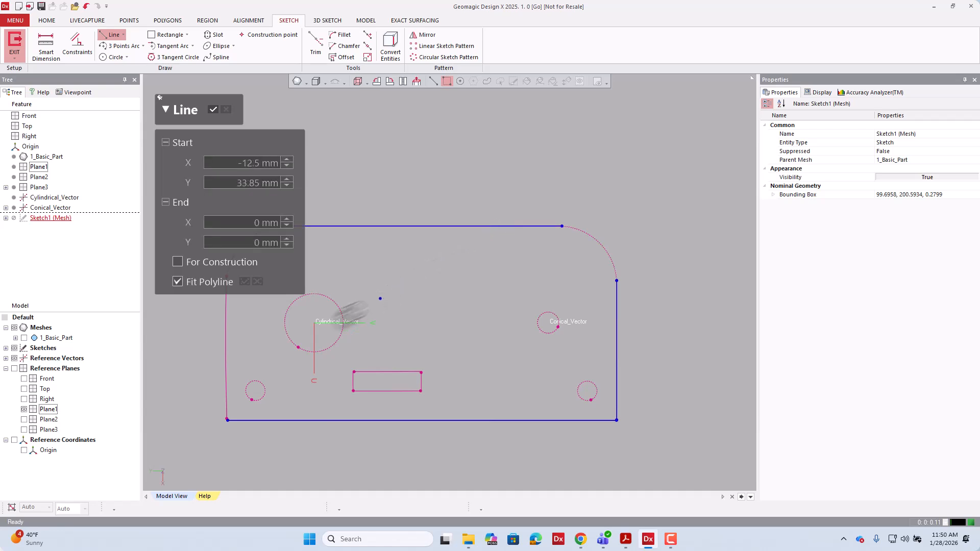
{"action": "left_click", "coordinate": [225, 351]}
Step: Try to fit lines to the upper and lower long edges of the rectangular cutout, then cancel the fit
{"action": "scroll", "coordinate": [423, 355], "scroll_direction": "down", "scroll_amount": 2}
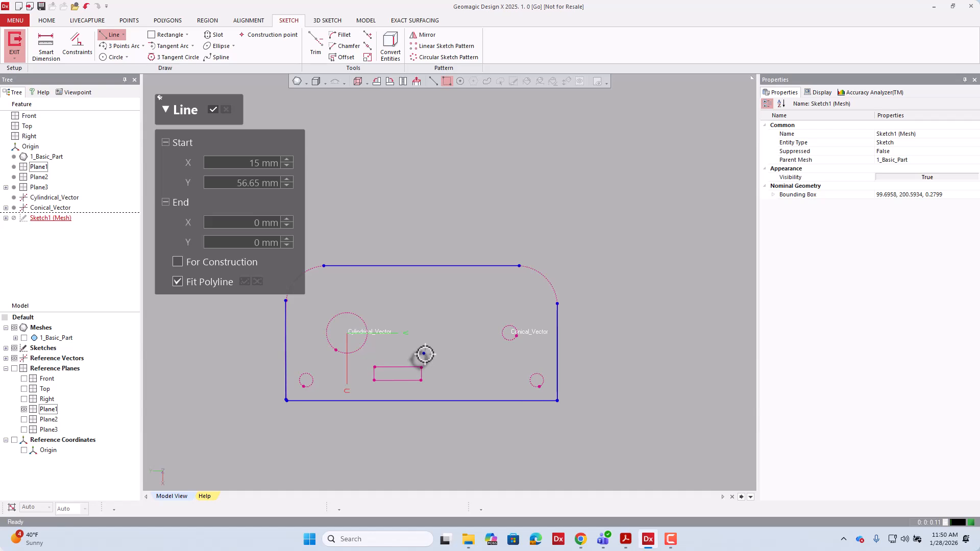
{"action": "scroll", "coordinate": [409, 354], "scroll_direction": "up", "scroll_amount": 3}
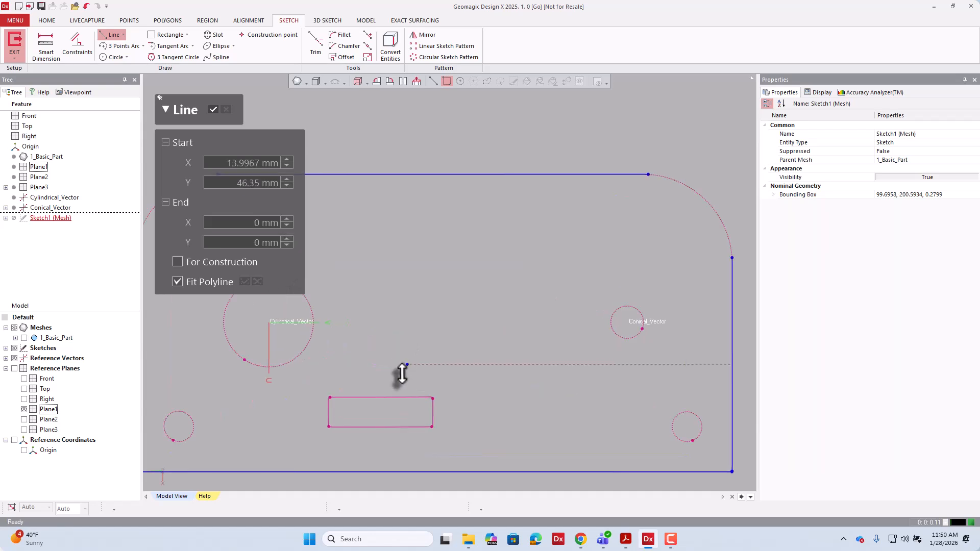
{"action": "scroll", "coordinate": [390, 378], "scroll_direction": "down", "scroll_amount": 1}
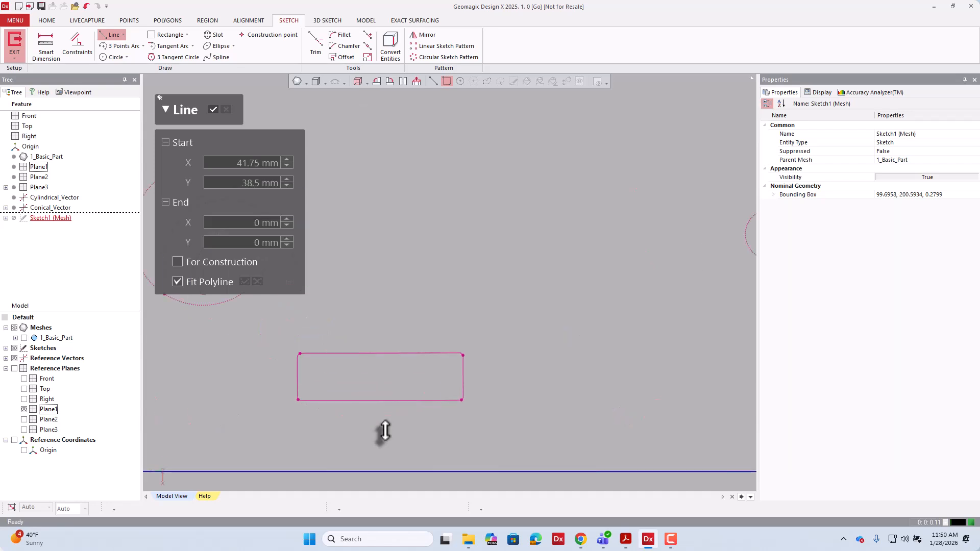
{"action": "scroll", "coordinate": [383, 430], "scroll_direction": "up", "scroll_amount": 3}
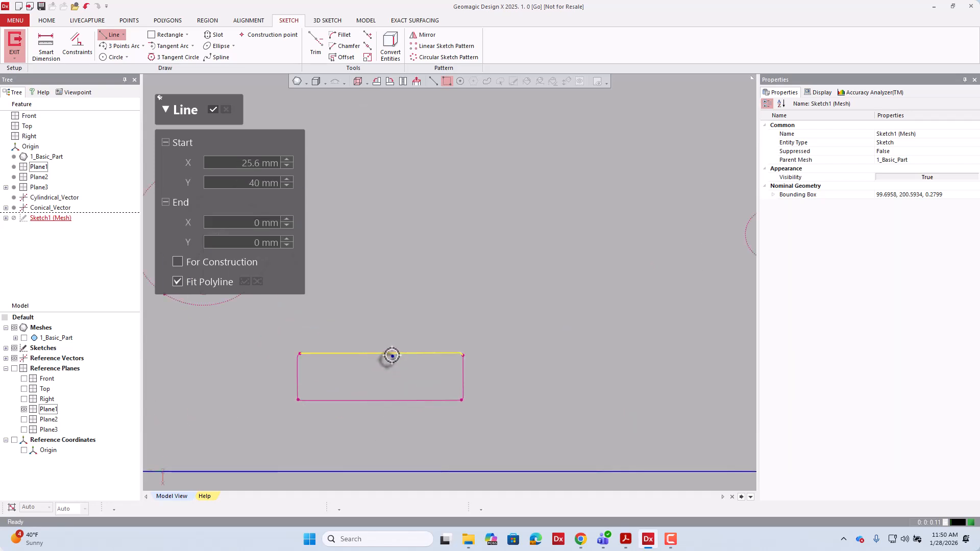
{"action": "left_click", "coordinate": [391, 356]}
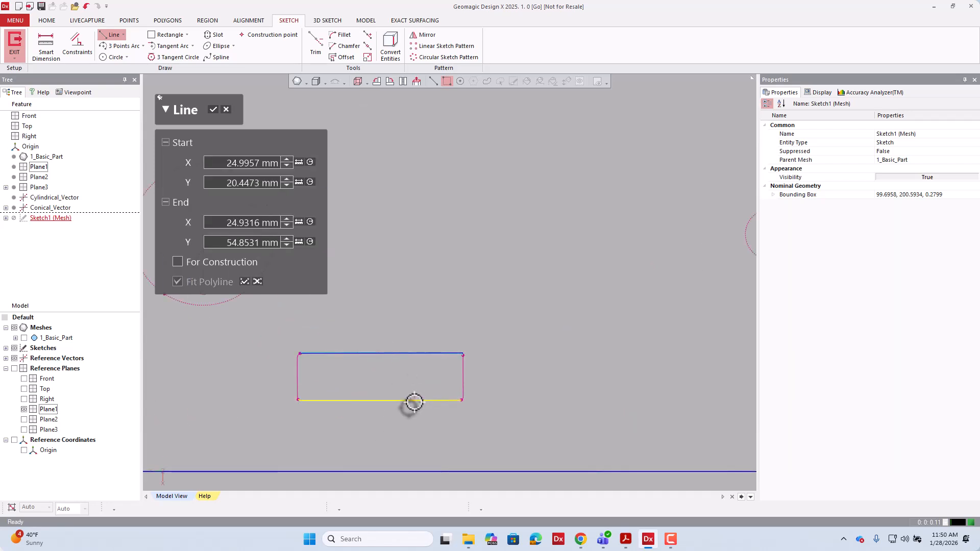
{"action": "left_click", "coordinate": [409, 400]}
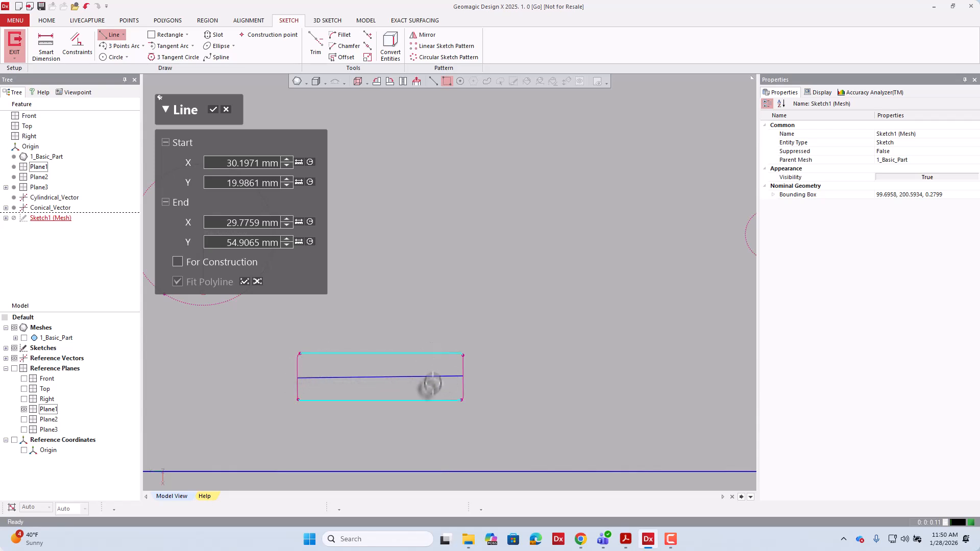
{"action": "key", "text": "Escape"}
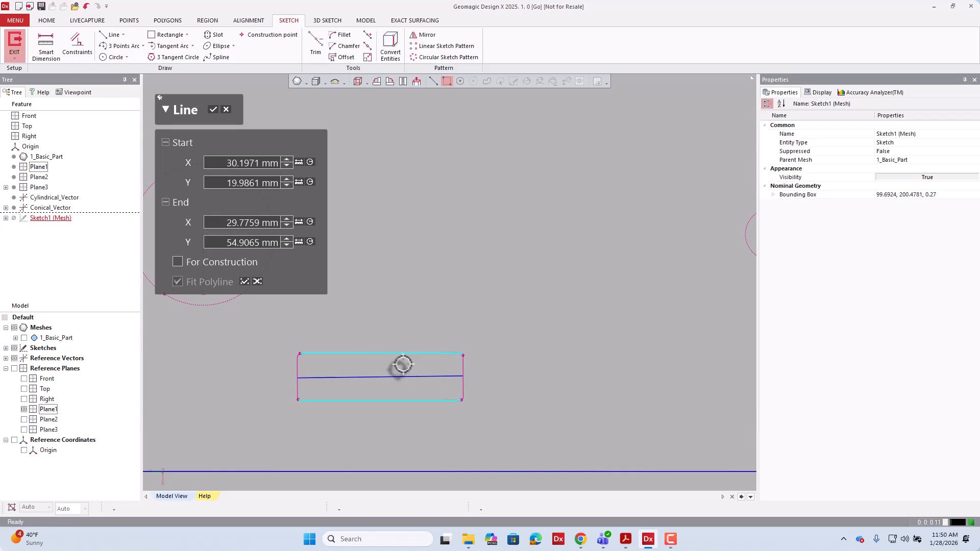
{"action": "left_click", "coordinate": [112, 35]}
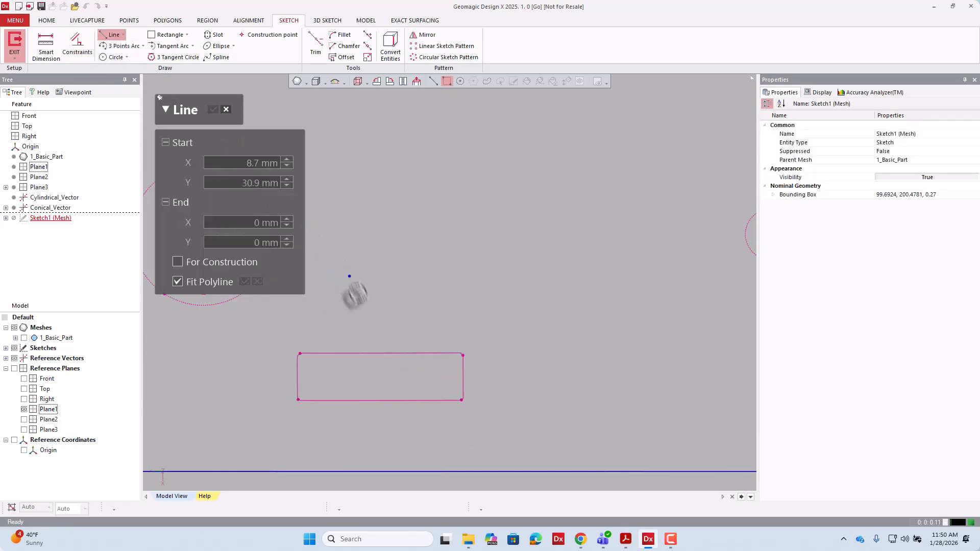
{"action": "left_click", "coordinate": [365, 353]}
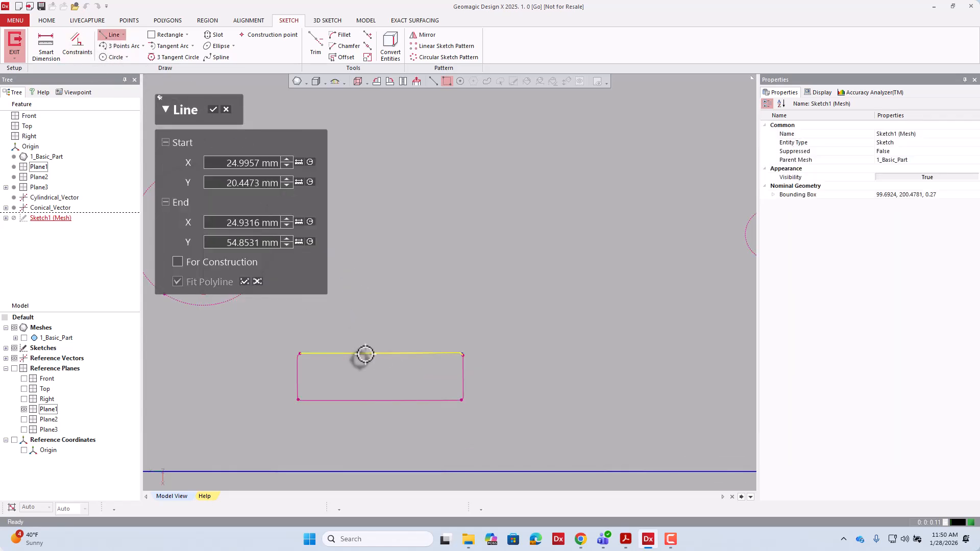
{"action": "left_click", "coordinate": [296, 372]}
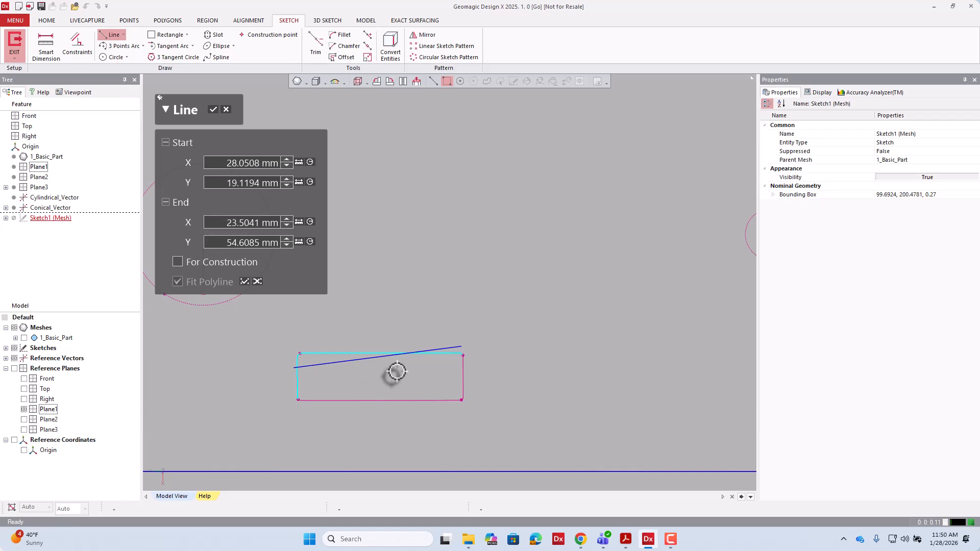
{"action": "key", "text": "Escape"}
Step: Use the Line tool with Fit Polyline to fit a separate line to each of the rectangular cutout's four edges
{"action": "scroll", "coordinate": [420, 356], "scroll_direction": "down", "scroll_amount": 5}
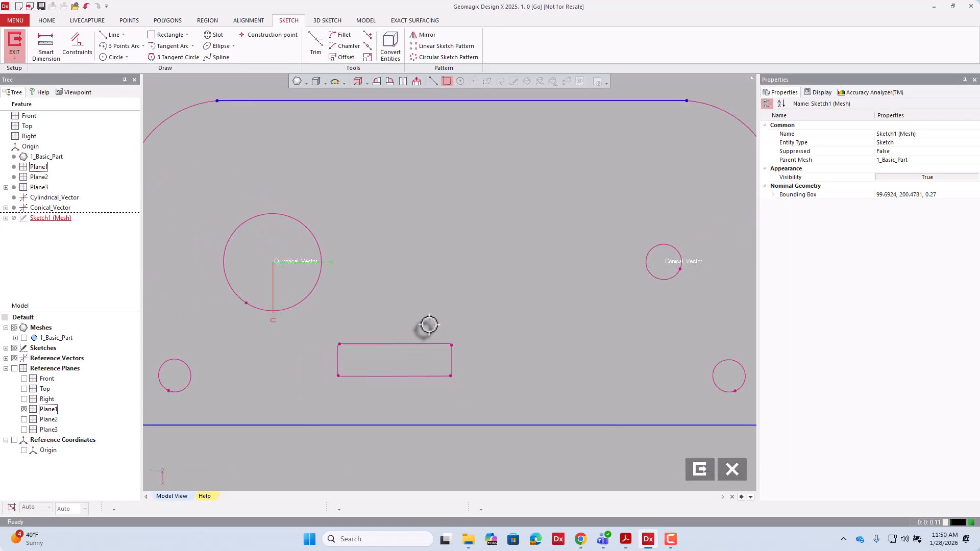
{"action": "left_click", "coordinate": [109, 36]}
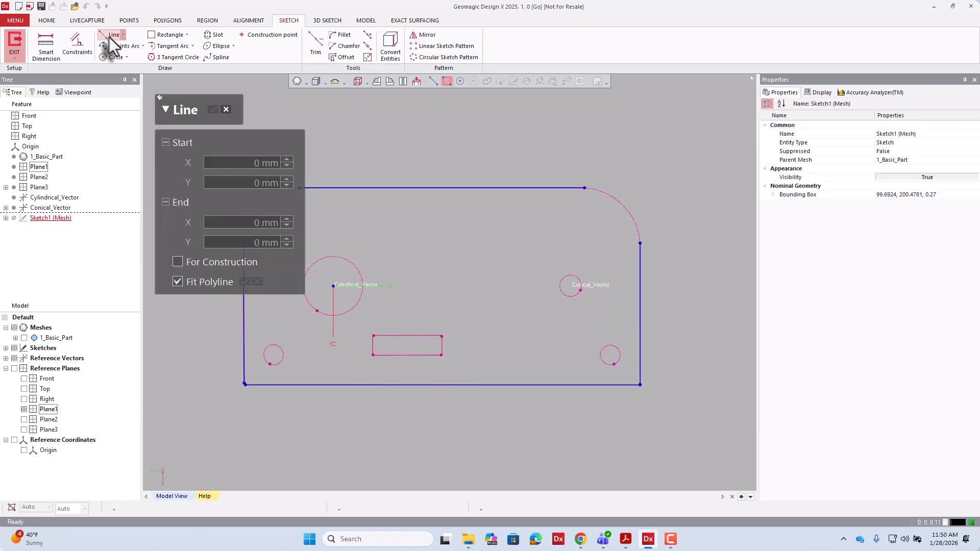
{"action": "left_click", "coordinate": [415, 356]}
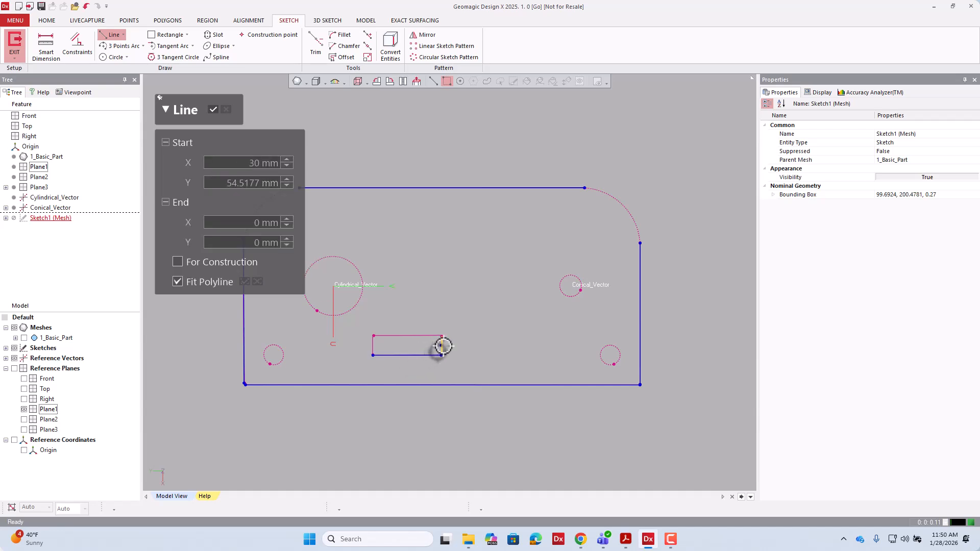
{"action": "left_click", "coordinate": [443, 346]}
{"action": "left_click", "coordinate": [416, 336]}
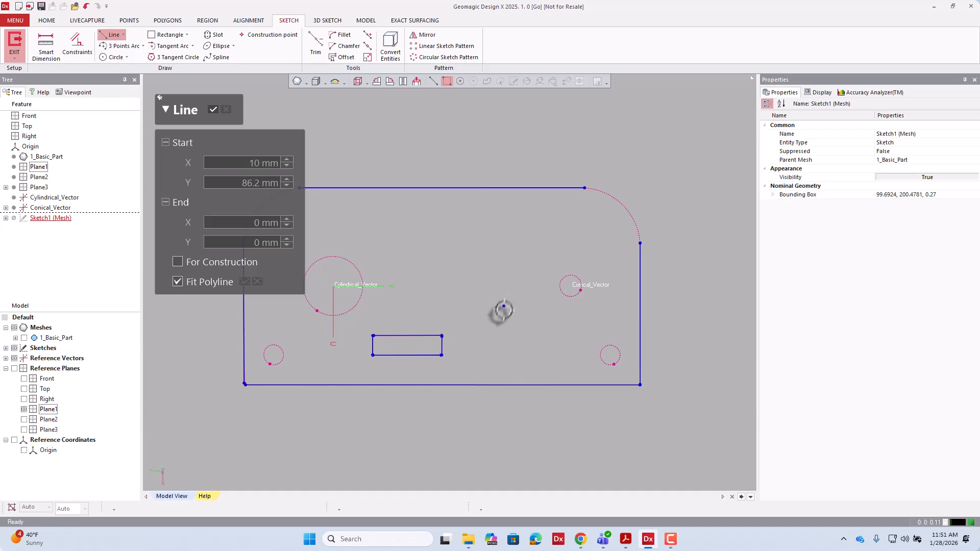
{"action": "scroll", "coordinate": [500, 316], "scroll_direction": "down", "scroll_amount": 3}
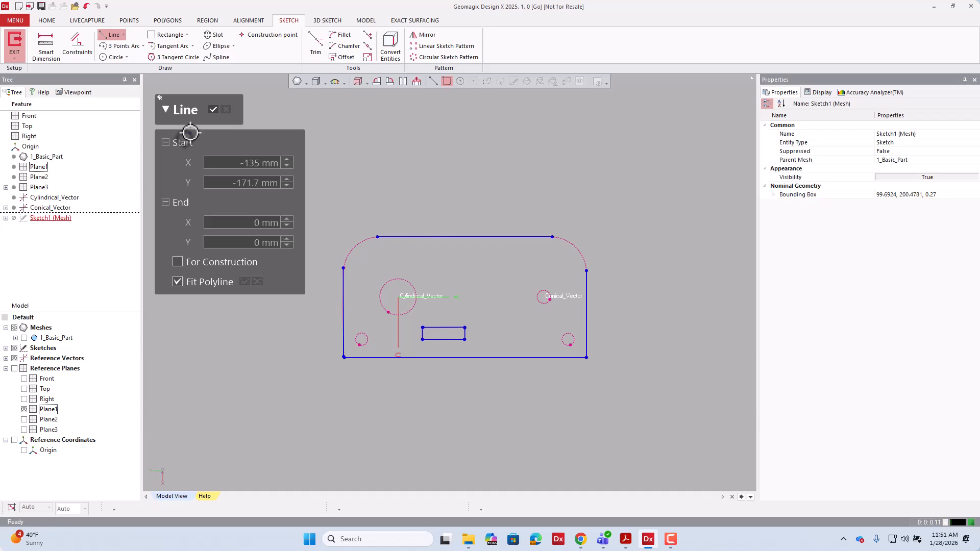
{"action": "key", "text": "Escape"}
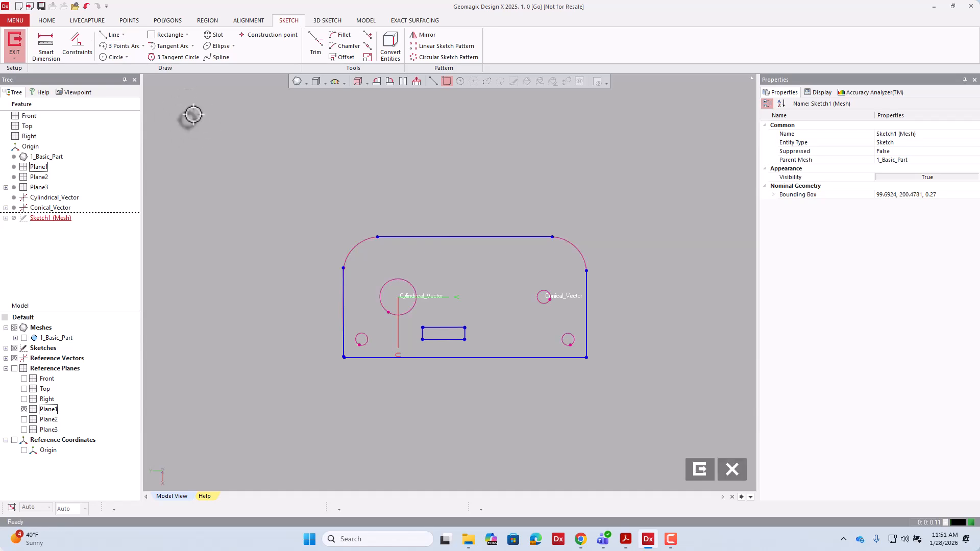
Step: Fit 3 Points Arcs with Fit Polyline to both rounded upper corners of the outer profile and accept them
{"action": "left_click", "coordinate": [120, 45]}
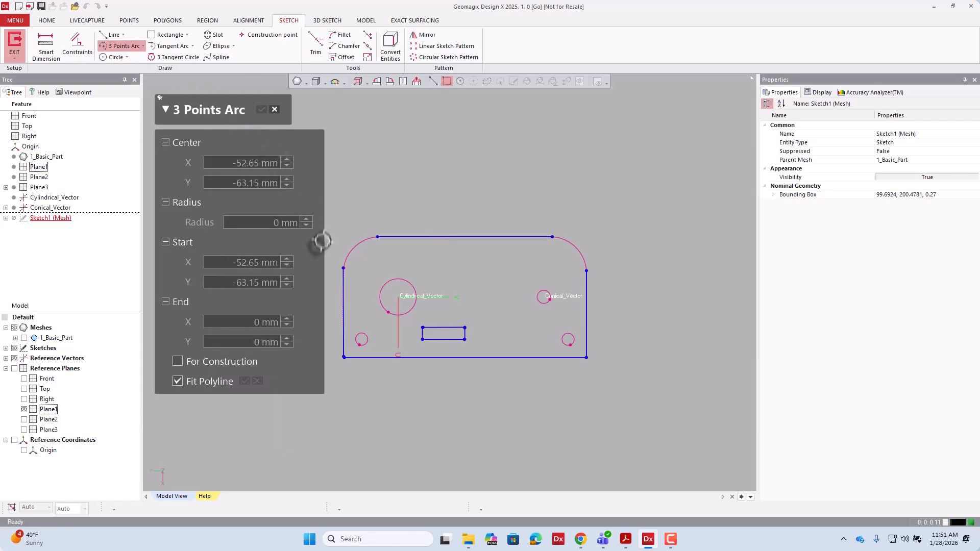
{"action": "scroll", "coordinate": [334, 244], "scroll_direction": "up", "scroll_amount": 5}
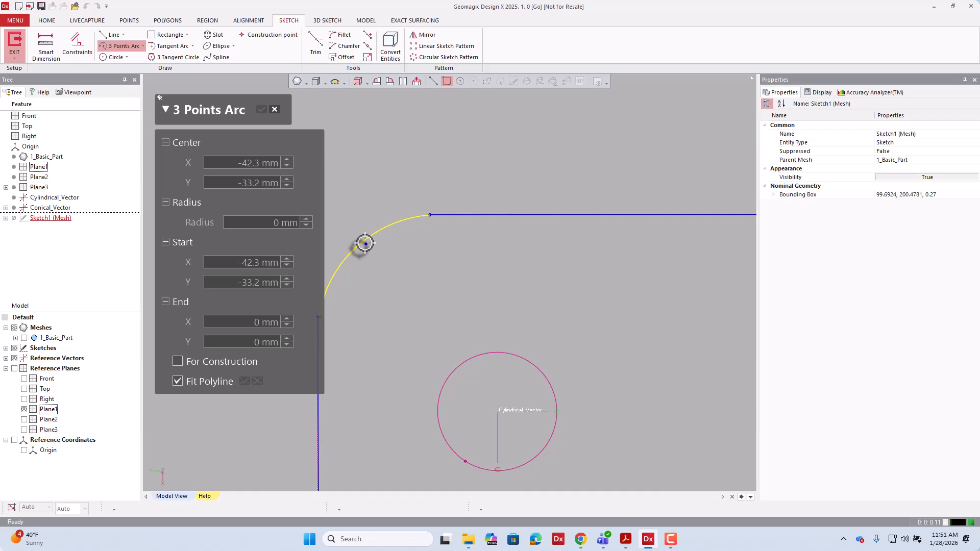
{"action": "left_click", "coordinate": [365, 243]}
{"action": "scroll", "coordinate": [372, 284], "scroll_direction": "down", "scroll_amount": 3}
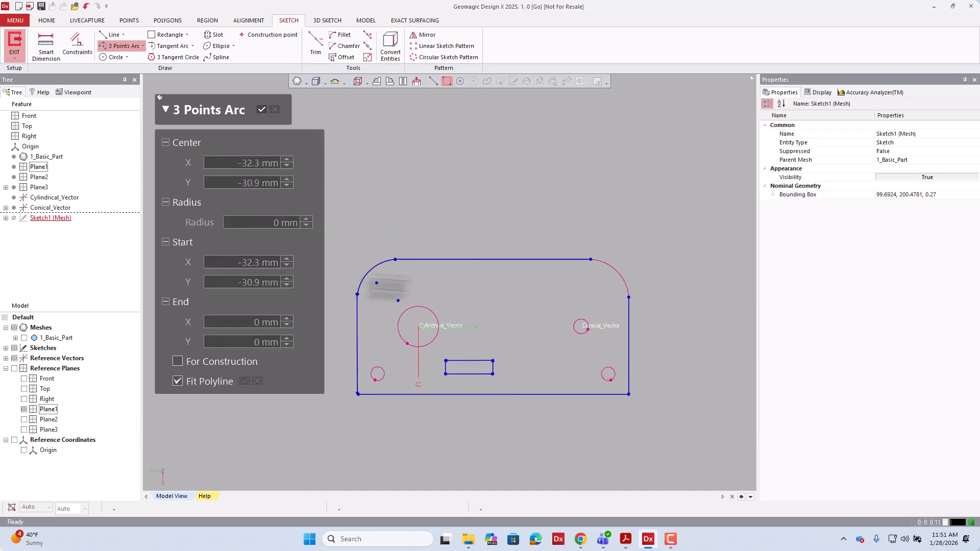
{"action": "scroll", "coordinate": [680, 284], "scroll_direction": "up", "scroll_amount": 3}
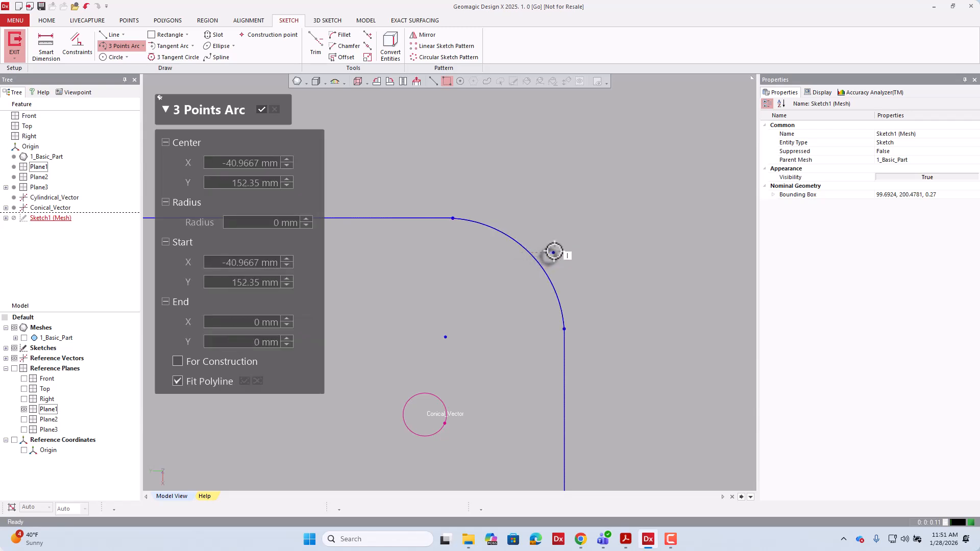
{"action": "scroll", "coordinate": [558, 251], "scroll_direction": "down", "scroll_amount": 2}
{"action": "scroll", "coordinate": [558, 245], "scroll_direction": "down", "scroll_amount": 2}
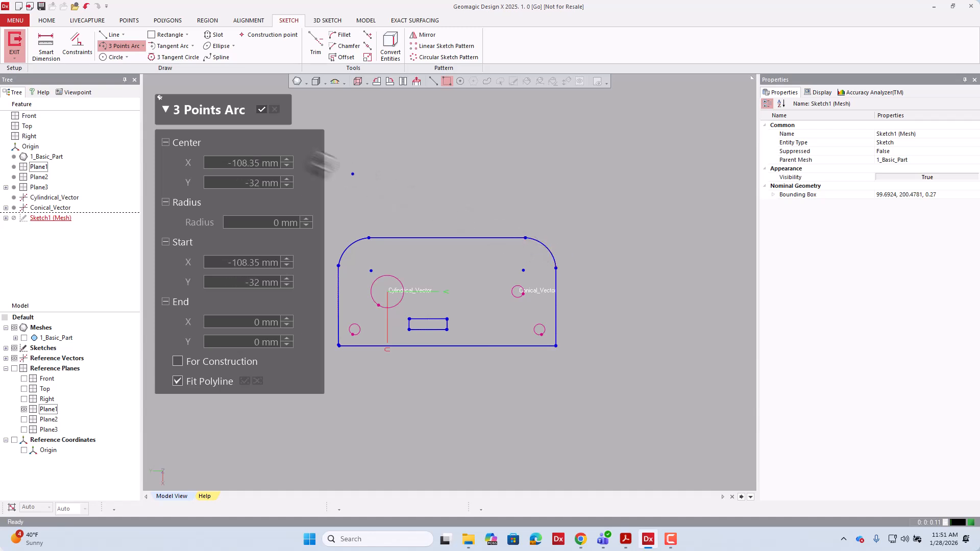
{"action": "left_click", "coordinate": [262, 110]}
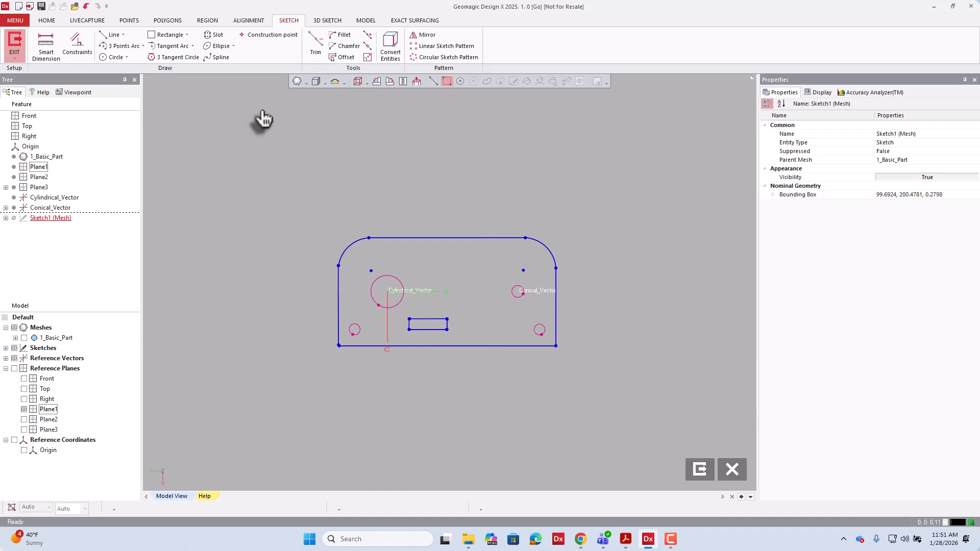
Step: Fit a circle with Fit Polyline to the large round hole around Cylindrical_Vector and accept it
{"action": "left_click", "coordinate": [111, 56]}
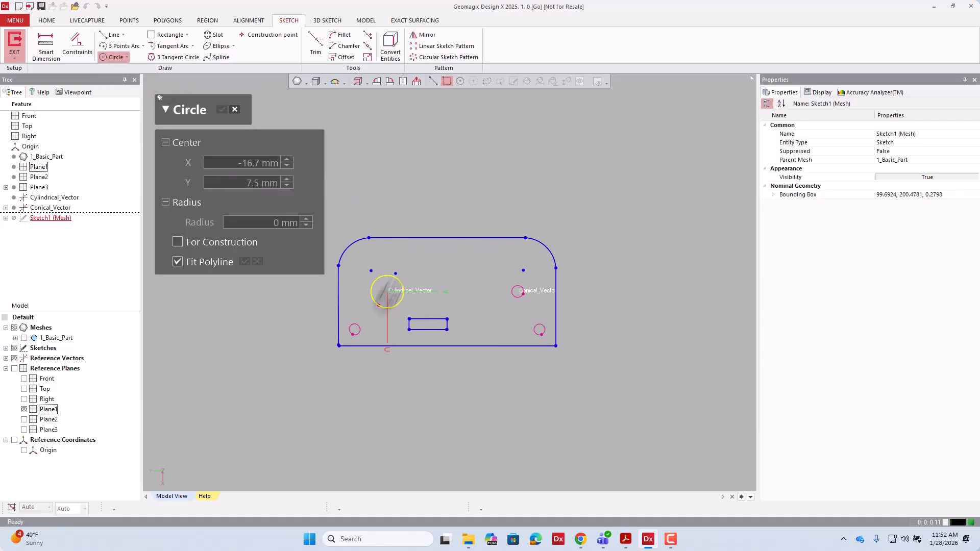
{"action": "scroll", "coordinate": [392, 286], "scroll_direction": "up", "scroll_amount": 8}
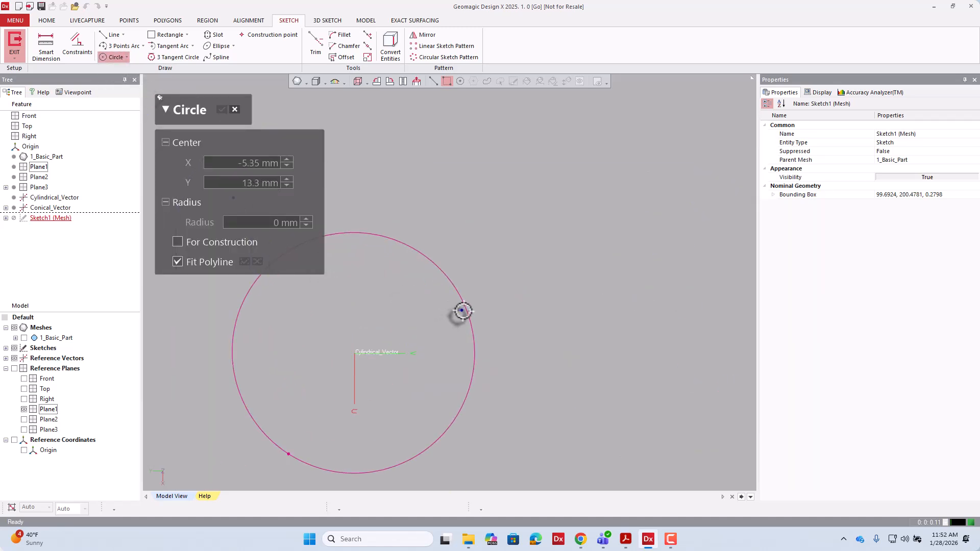
{"action": "left_click", "coordinate": [468, 312]}
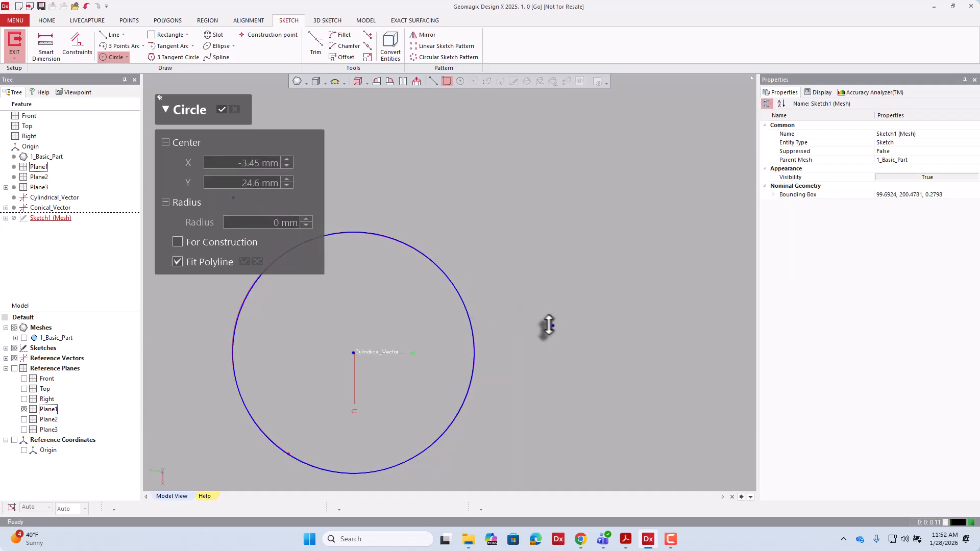
{"action": "scroll", "coordinate": [546, 325], "scroll_direction": "down", "scroll_amount": 3}
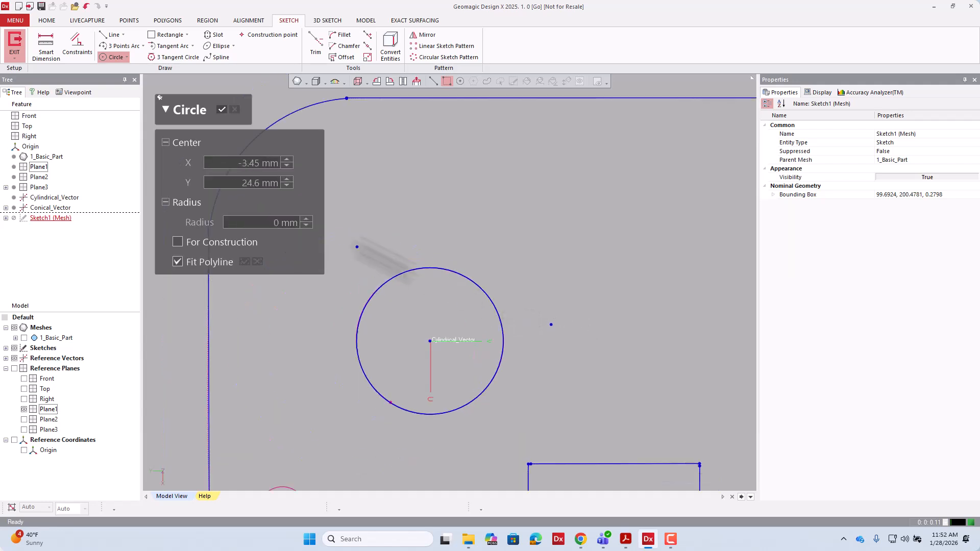
{"action": "left_click", "coordinate": [222, 109]}
{"action": "scroll", "coordinate": [252, 254], "scroll_direction": "down", "scroll_amount": 3}
{"action": "scroll", "coordinate": [253, 255], "scroll_direction": "down", "scroll_amount": 2}
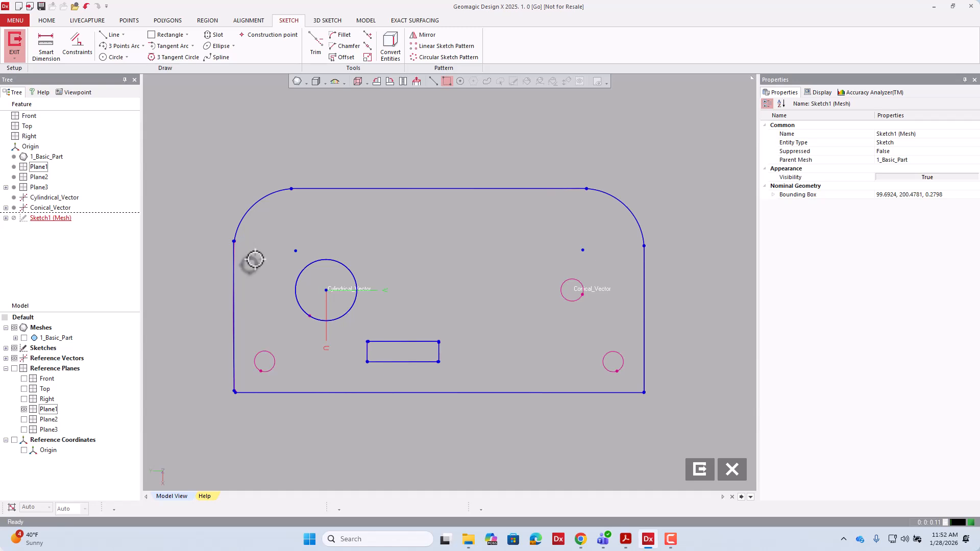
{"action": "scroll", "coordinate": [255, 261], "scroll_direction": "down", "scroll_amount": 2}
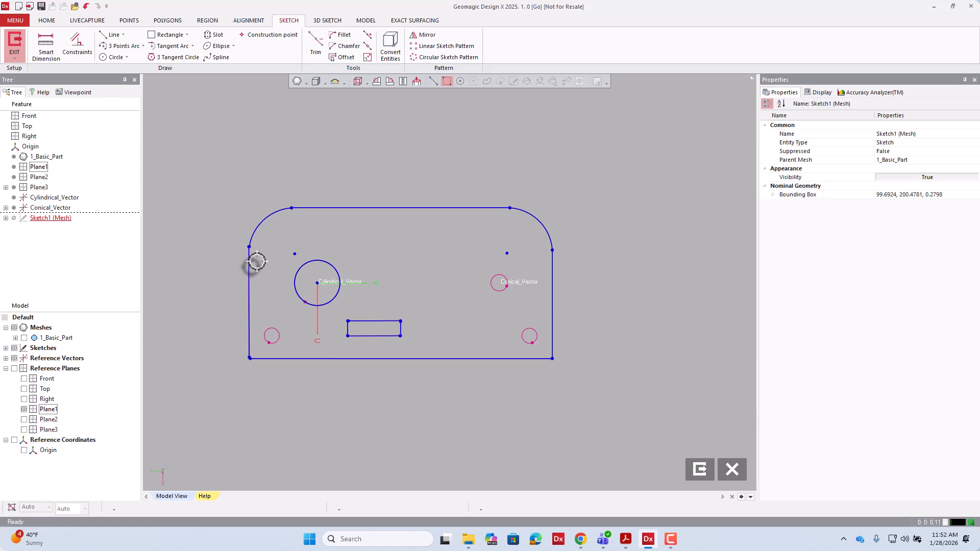
{"action": "right_click", "coordinate": [409, 359]}
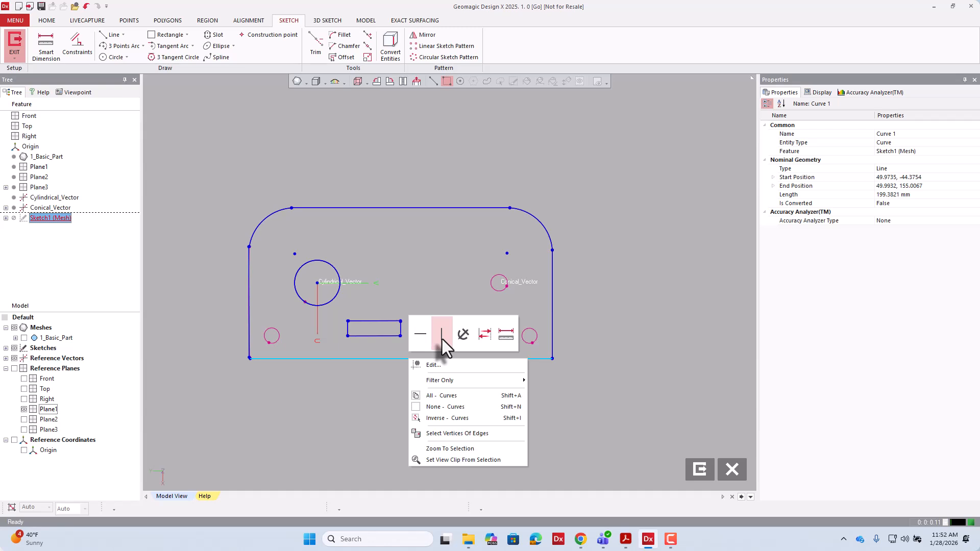
{"action": "left_click", "coordinate": [482, 335]}
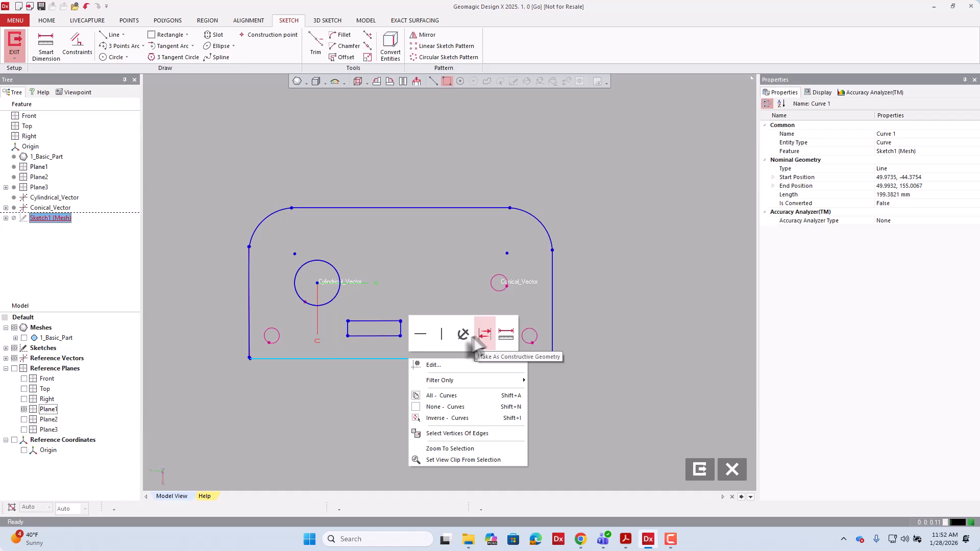
{"action": "left_click", "coordinate": [428, 337]}
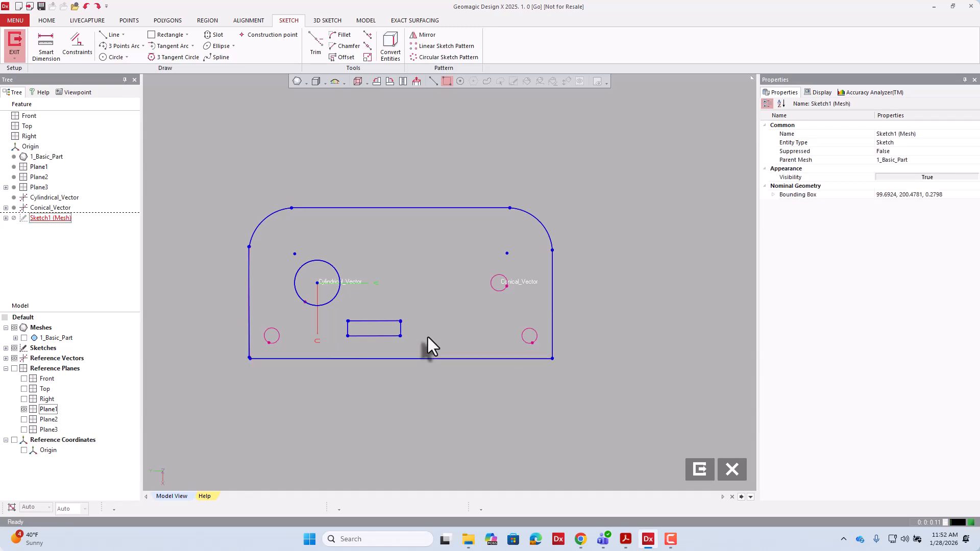
Step: Apply Vertical constraints to the outer profile's lower and upper straight edges and a Horizontal constraint to its left edge
{"action": "right_click", "coordinate": [438, 358]}
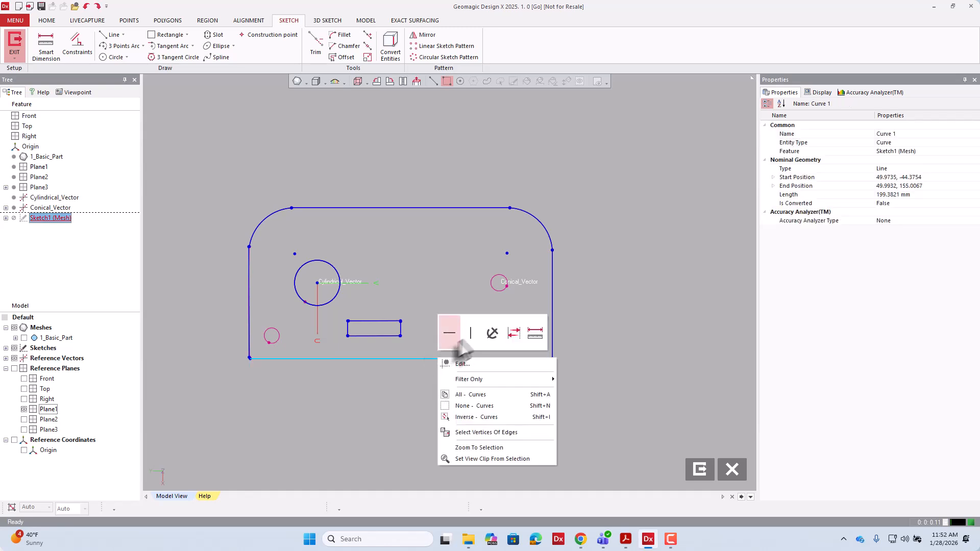
{"action": "left_click", "coordinate": [465, 338]}
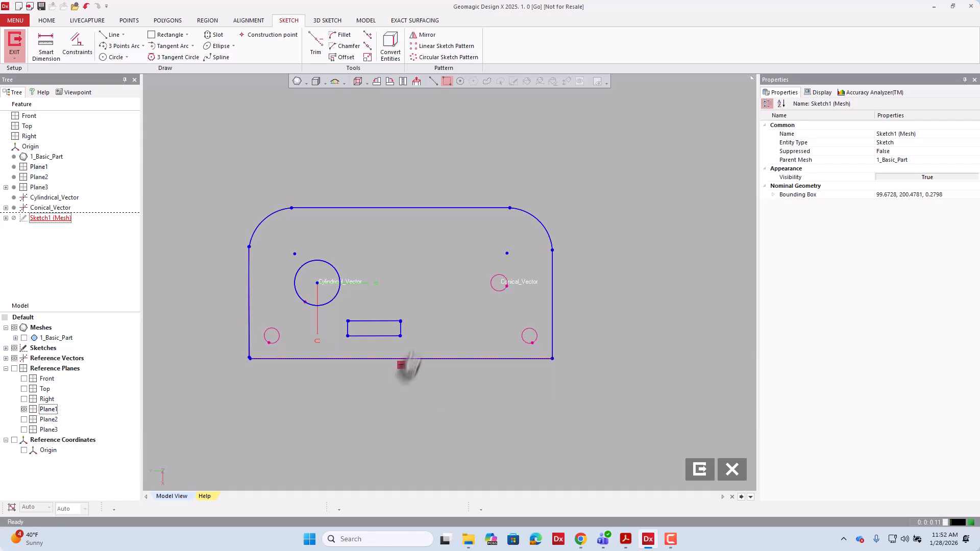
{"action": "right_click", "coordinate": [443, 209]}
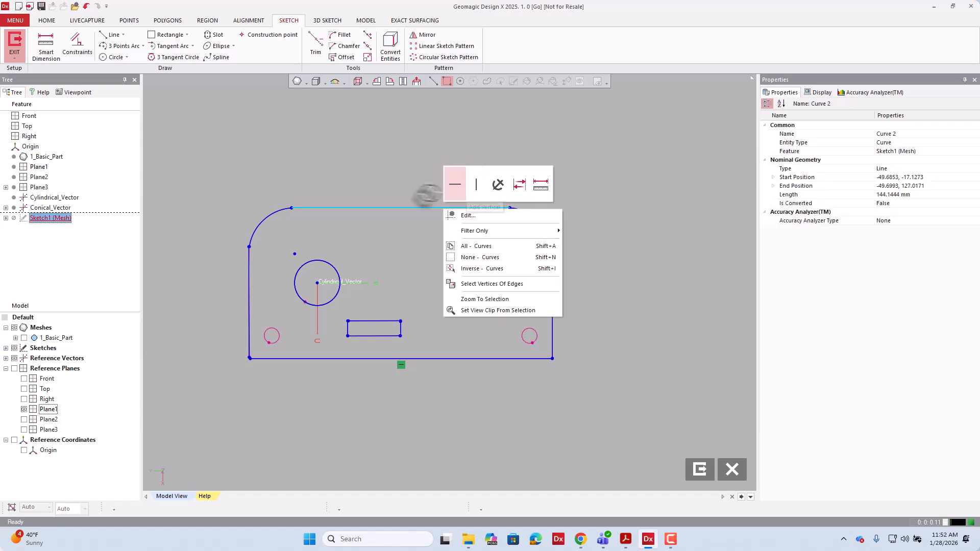
{"action": "right_click", "coordinate": [403, 190]}
{"action": "left_click", "coordinate": [385, 205]}
{"action": "right_click", "coordinate": [385, 205]}
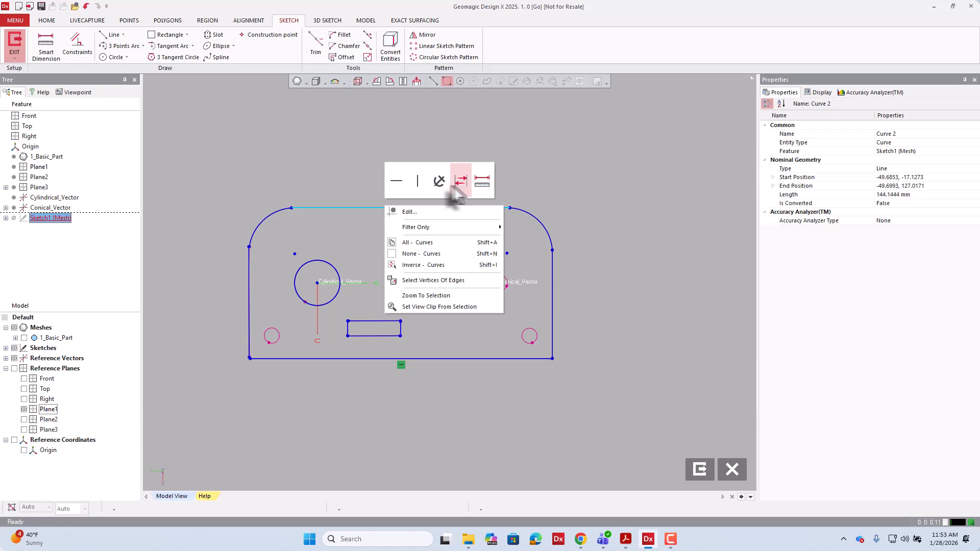
{"action": "left_click", "coordinate": [419, 182]}
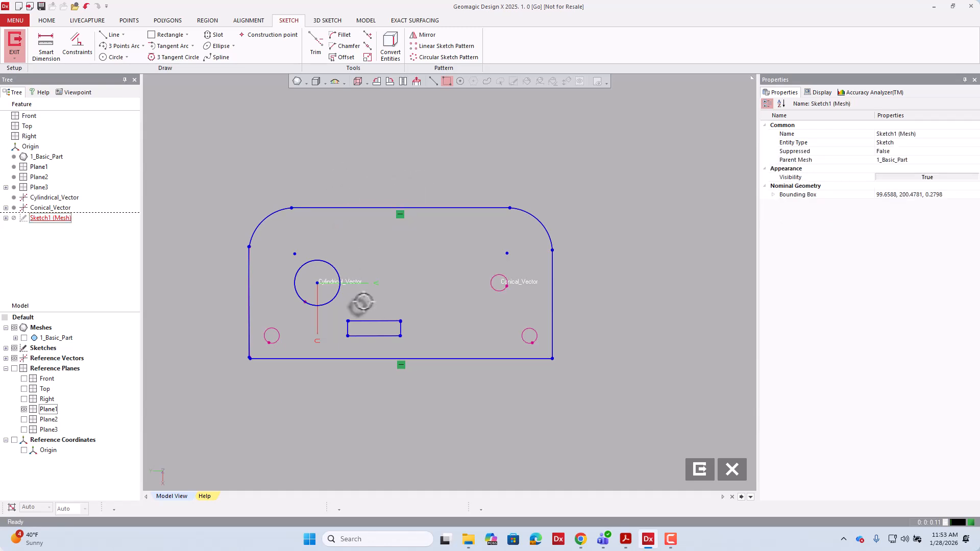
{"action": "right_click", "coordinate": [249, 296]}
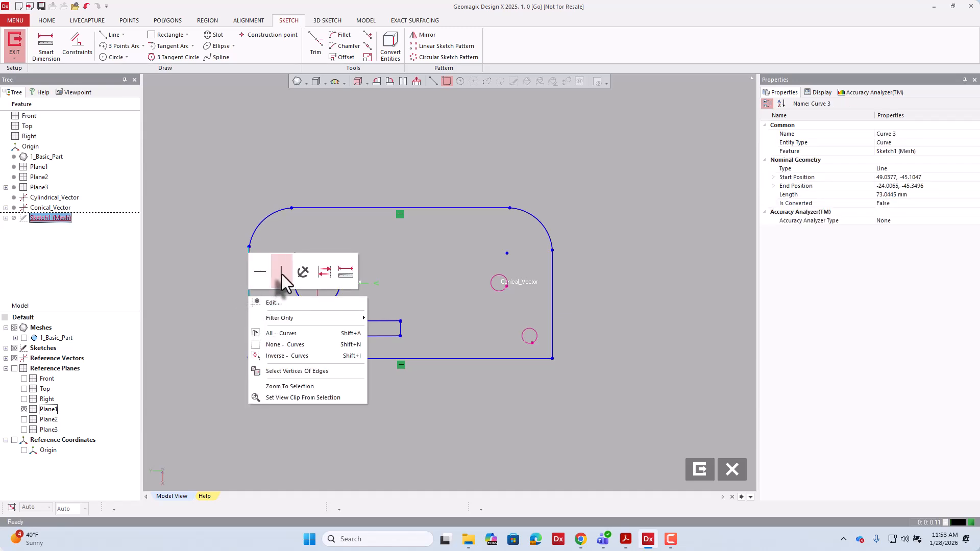
{"action": "left_click", "coordinate": [264, 273]}
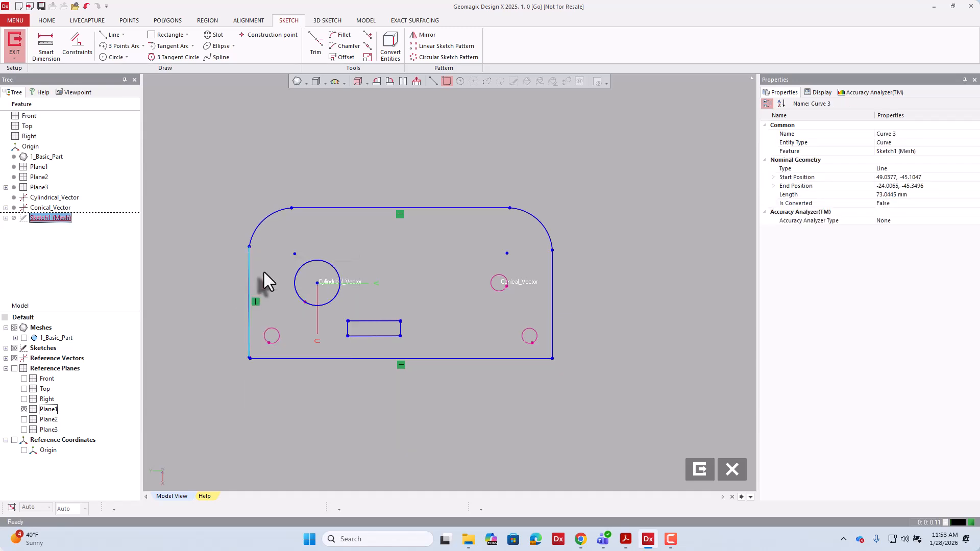
Step: Apply a Horizontal constraint to the outer profile's right straight edge and delete that constraint again
{"action": "right_click", "coordinate": [559, 277]}
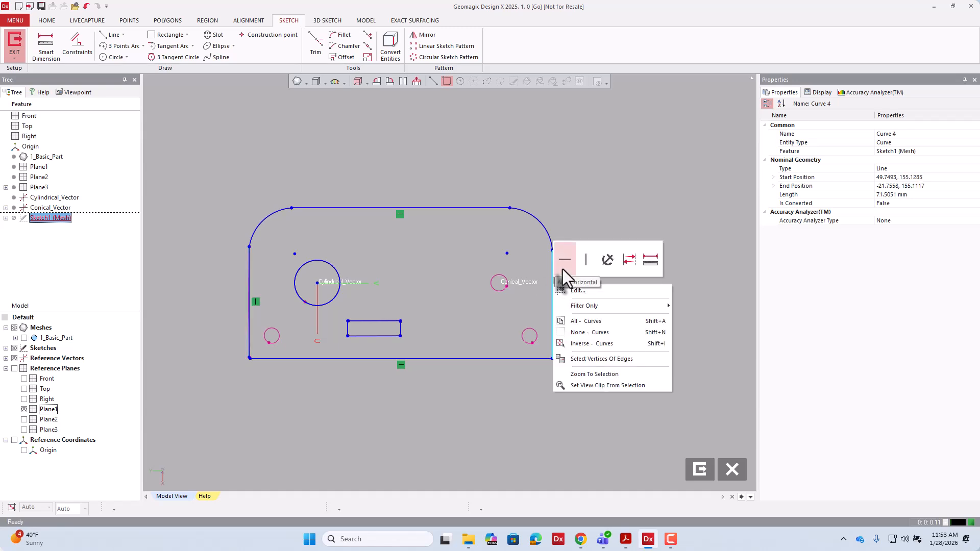
{"action": "left_click", "coordinate": [564, 266]}
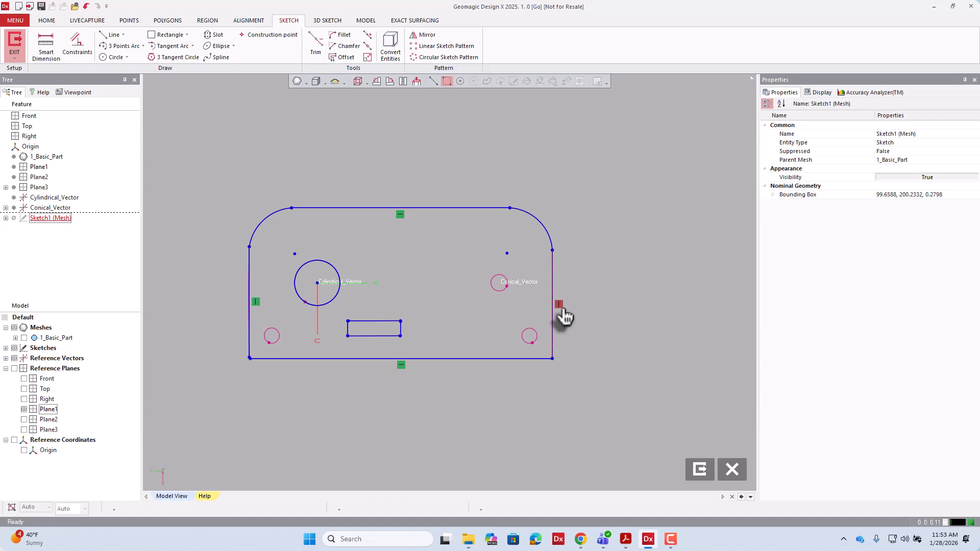
{"action": "left_click", "coordinate": [560, 307]}
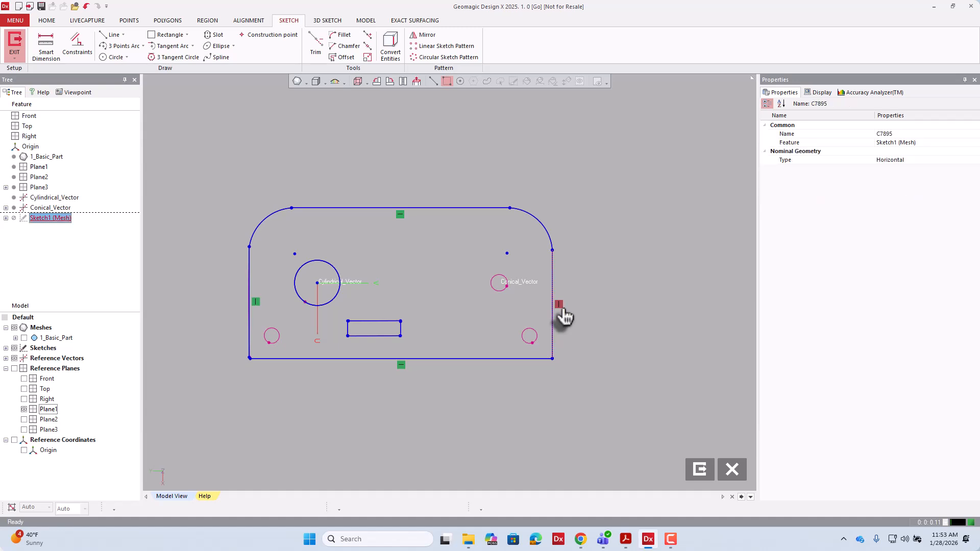
{"action": "key", "text": "Delete"}
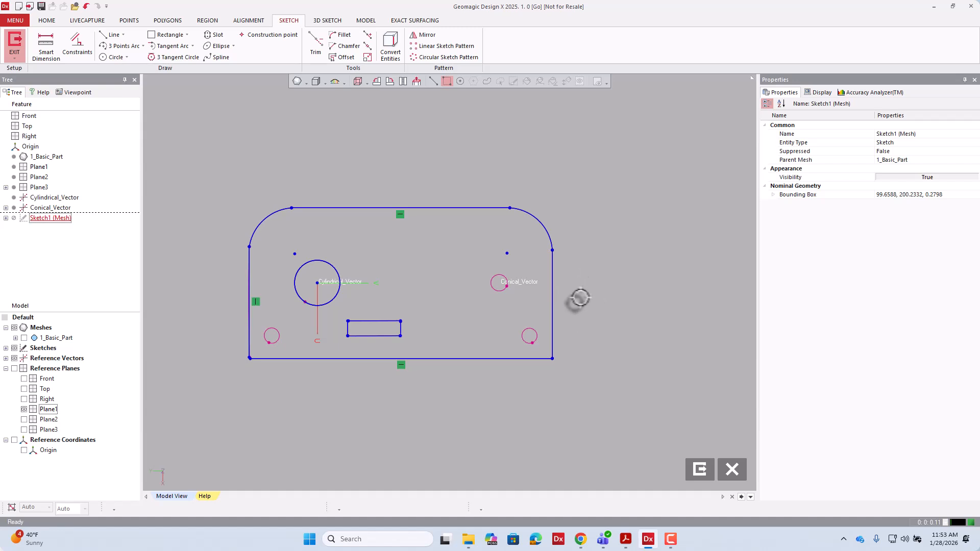
Step: Delete the Vertical constraints from the outer profile's lower and upper edges and the Horizontal constraint from its left edge
{"action": "left_click", "coordinate": [401, 369]}
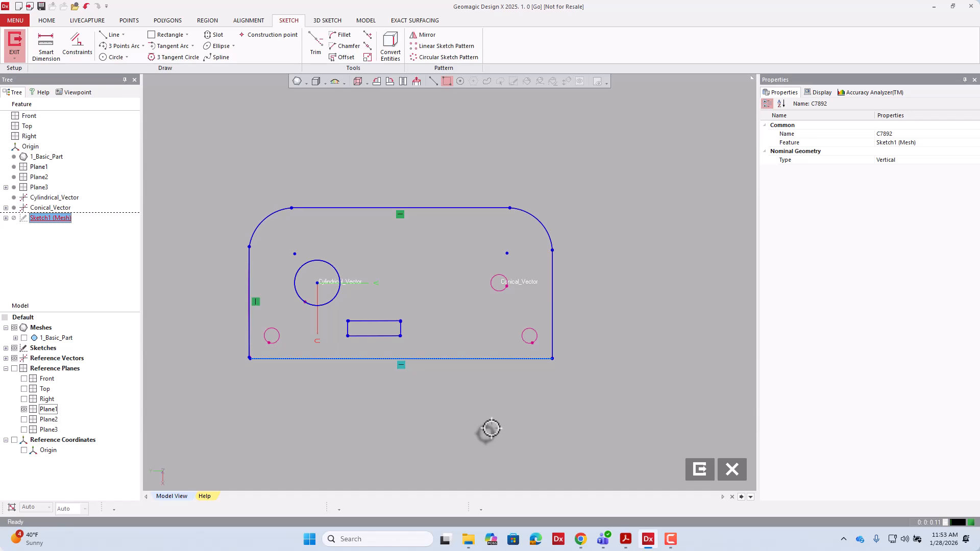
{"action": "left_click", "coordinate": [491, 429]}
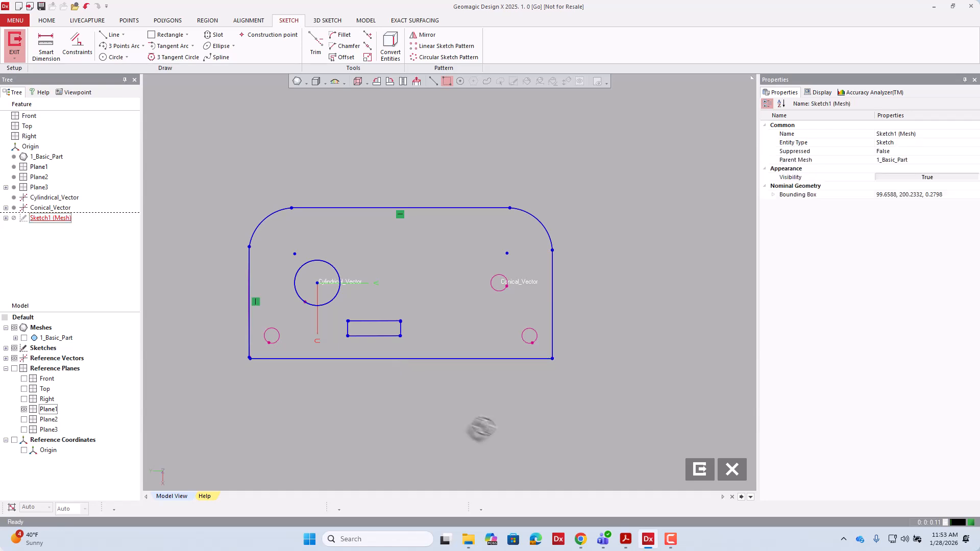
{"action": "left_click", "coordinate": [258, 308]}
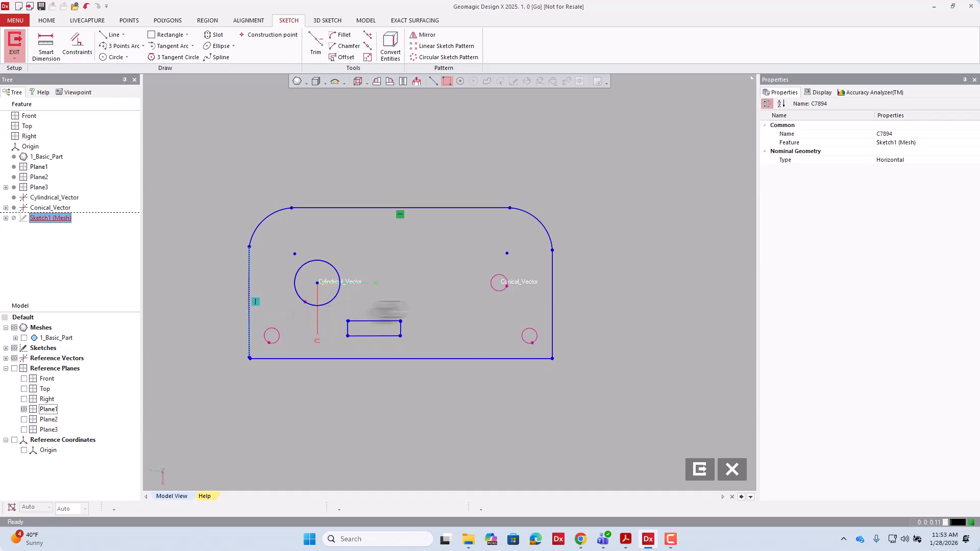
{"action": "left_click", "coordinate": [440, 308]}
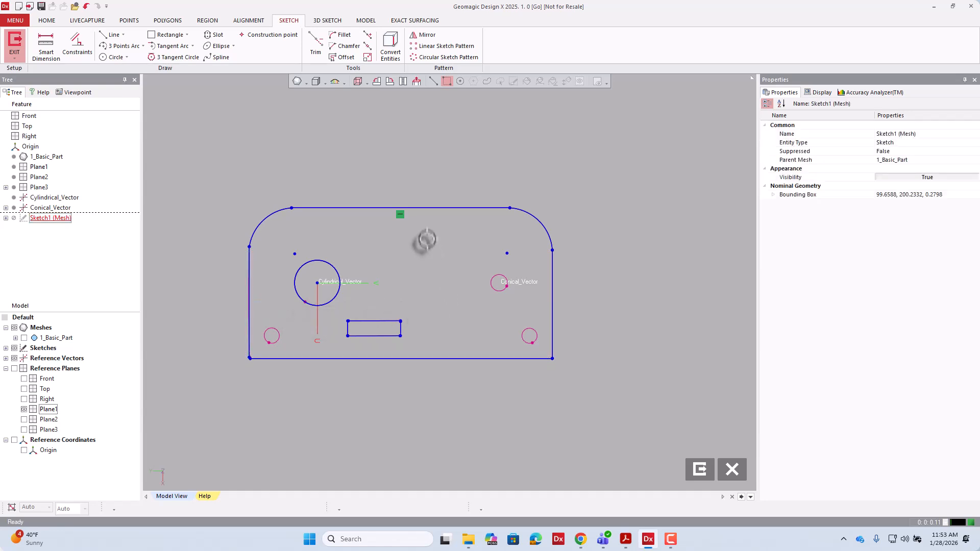
{"action": "left_click", "coordinate": [401, 217]}
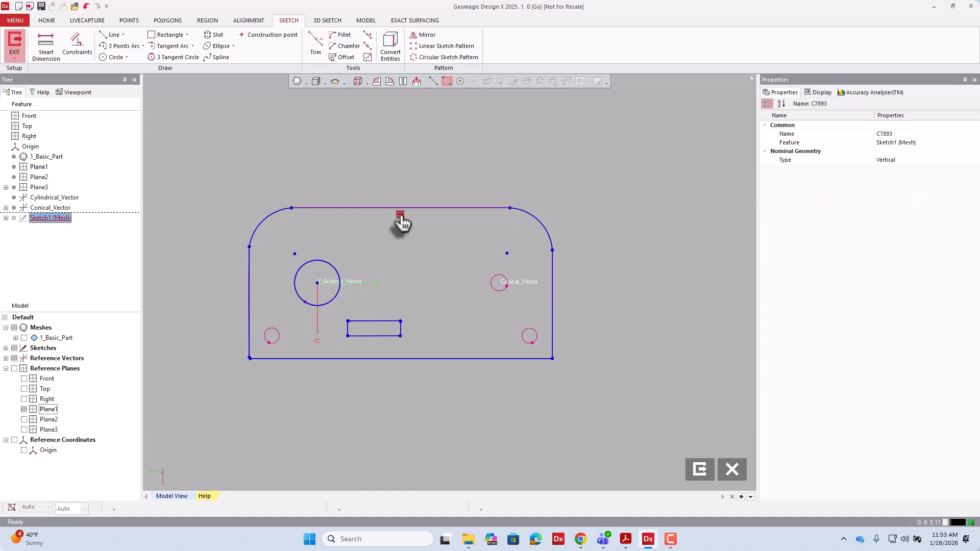
{"action": "left_click", "coordinate": [433, 255]}
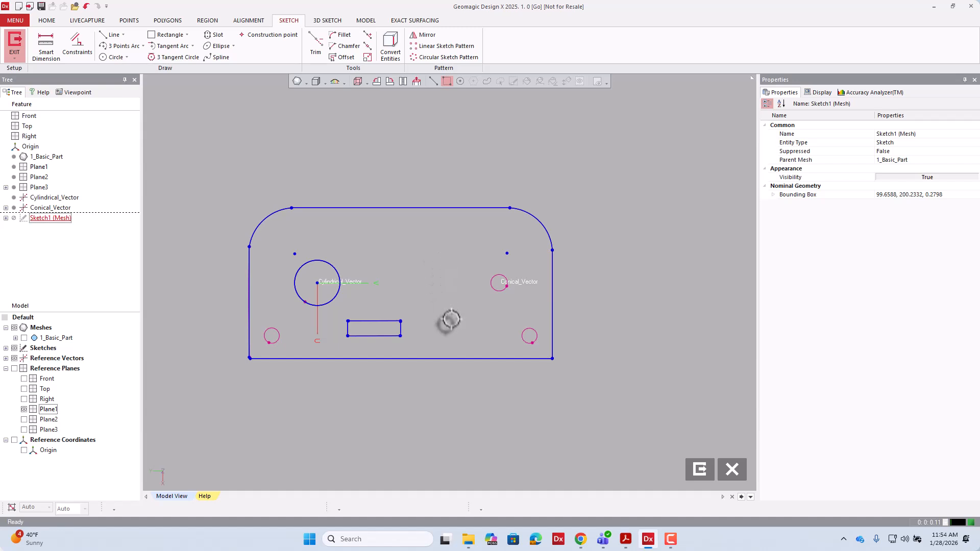
Step: Apply a Parallel constraint between the outer profile's lower and upper straight edges and accept it
{"action": "left_click", "coordinate": [442, 360]}
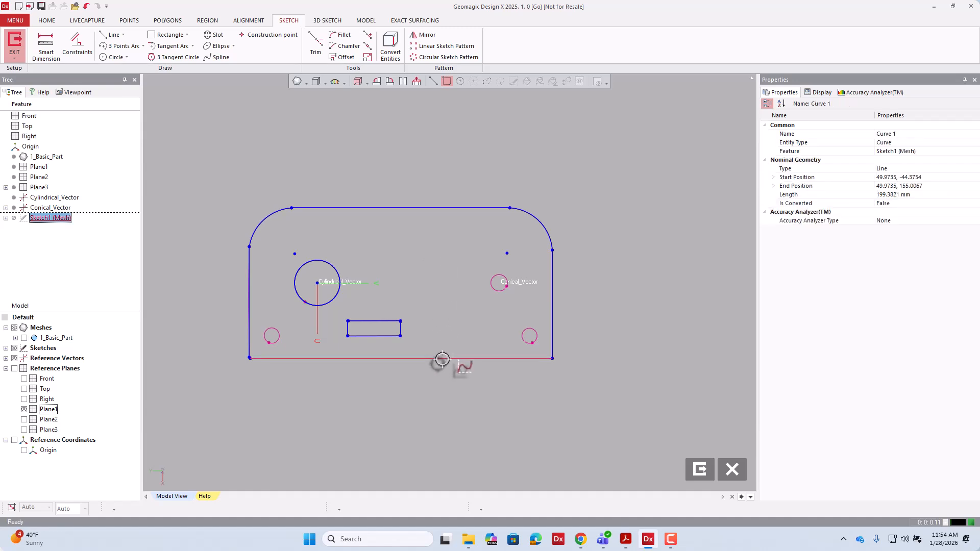
{"action": "left_click", "coordinate": [427, 208]}
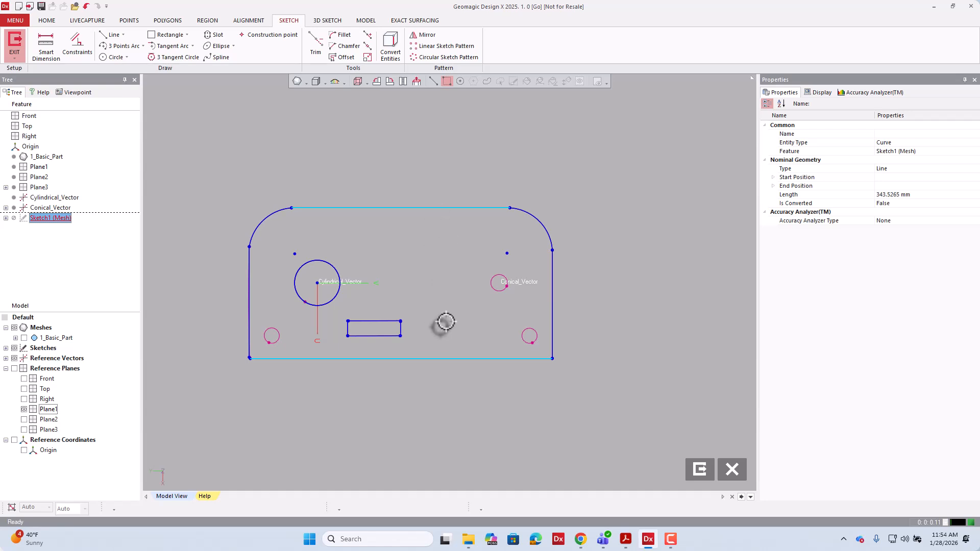
{"action": "left_click", "coordinate": [68, 51]}
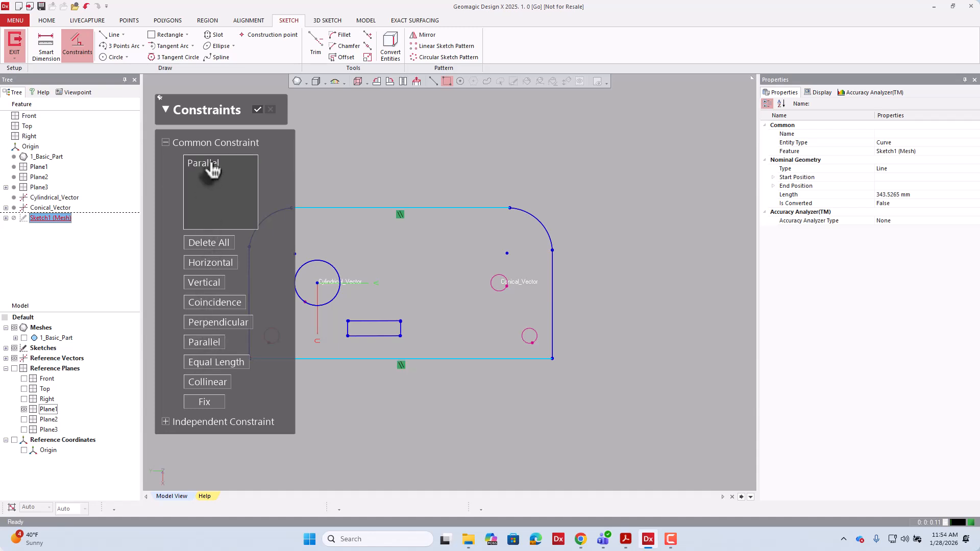
{"action": "left_click", "coordinate": [258, 111]}
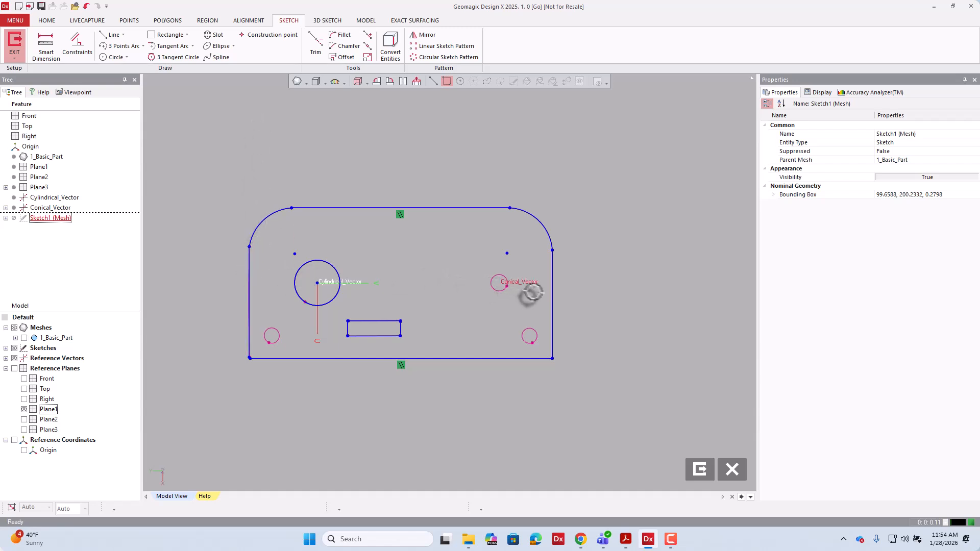
Step: Apply a Parallel constraint between the outer profile's left and right straight edges and accept it
{"action": "left_click", "coordinate": [248, 283]}
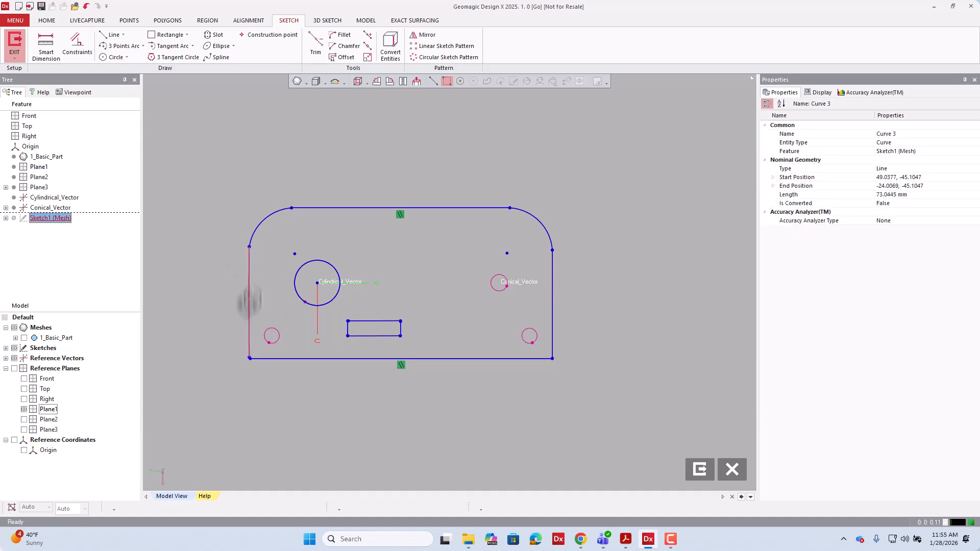
{"action": "left_click", "coordinate": [554, 292]}
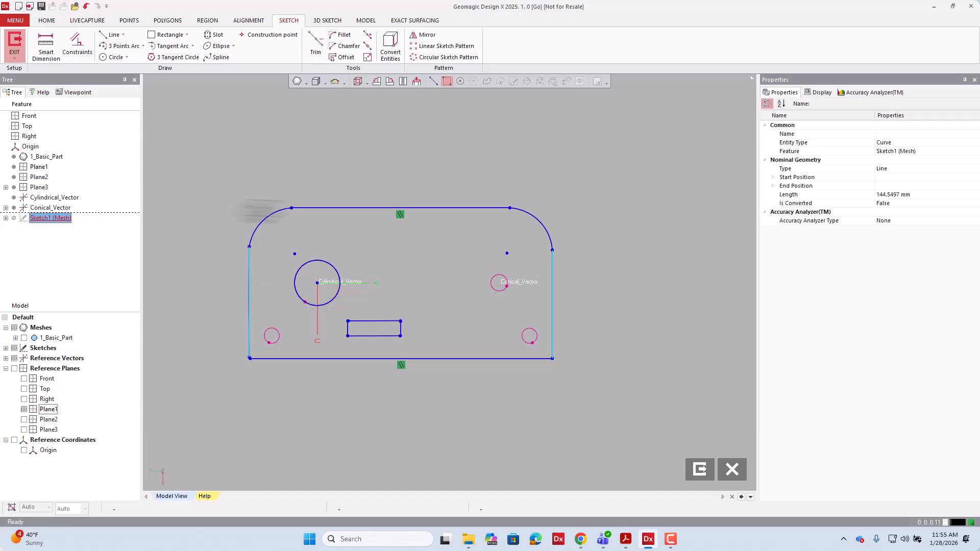
{"action": "left_click", "coordinate": [77, 44]}
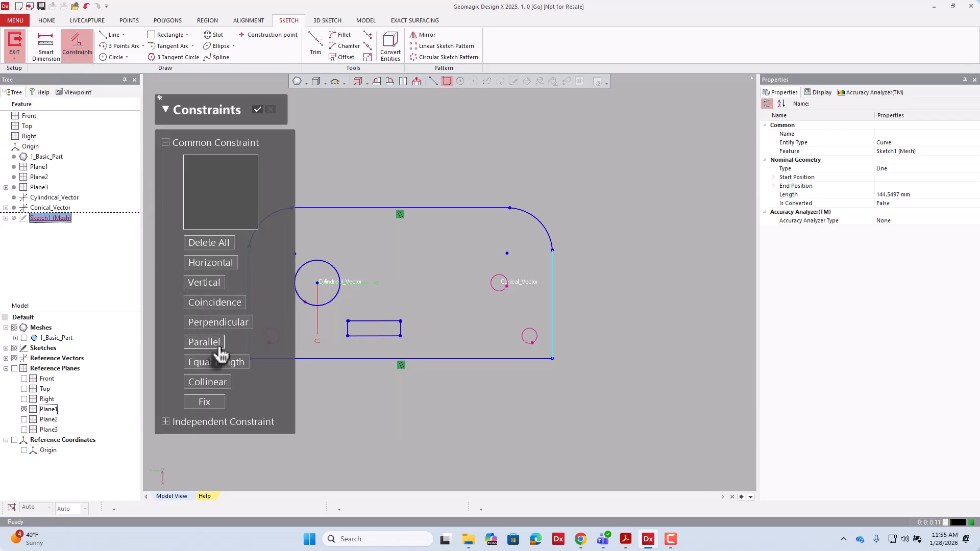
{"action": "left_click", "coordinate": [220, 352]}
{"action": "left_click", "coordinate": [257, 110]}
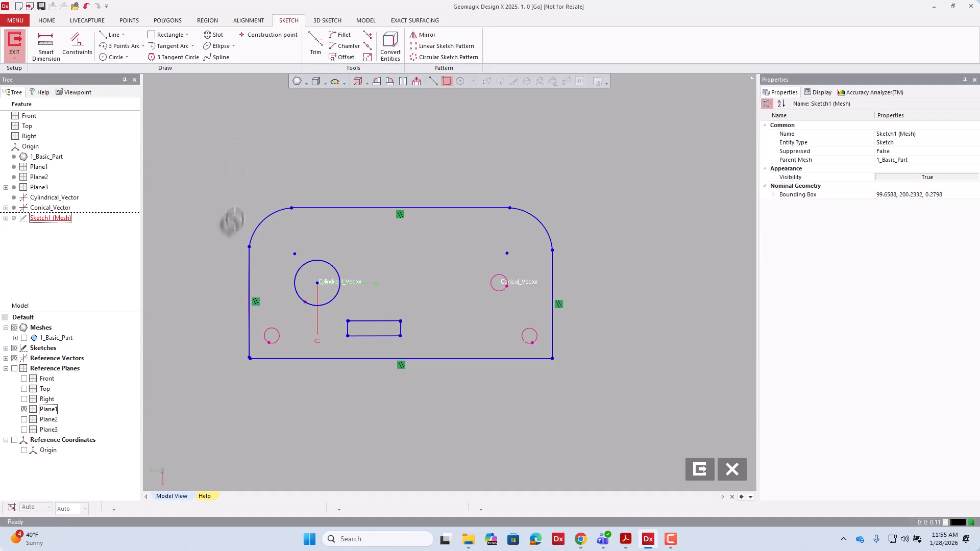
Step: Apply a Tangent constraint between the outer profile's left edge and its upper-left corner arc and accept it
{"action": "left_click", "coordinate": [250, 267]}
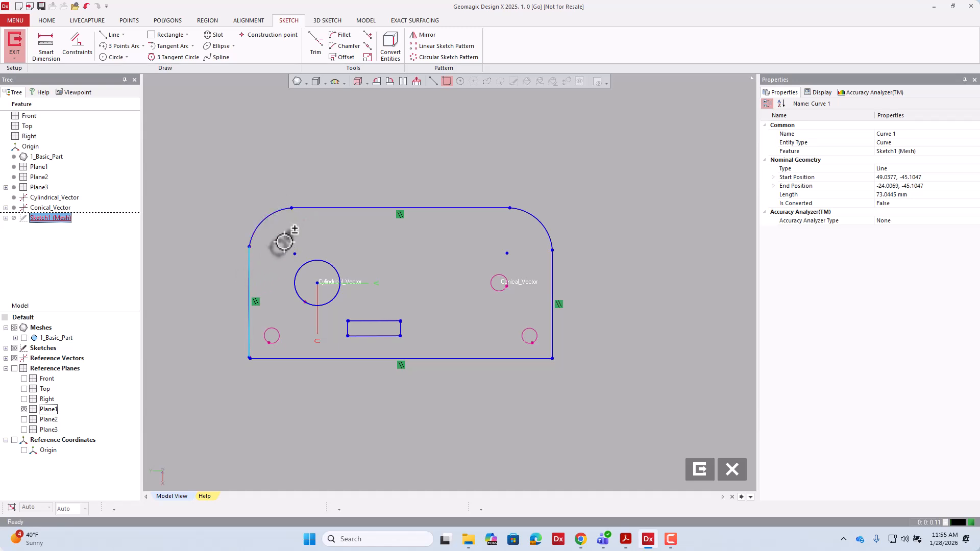
{"action": "left_click", "coordinate": [276, 214]}
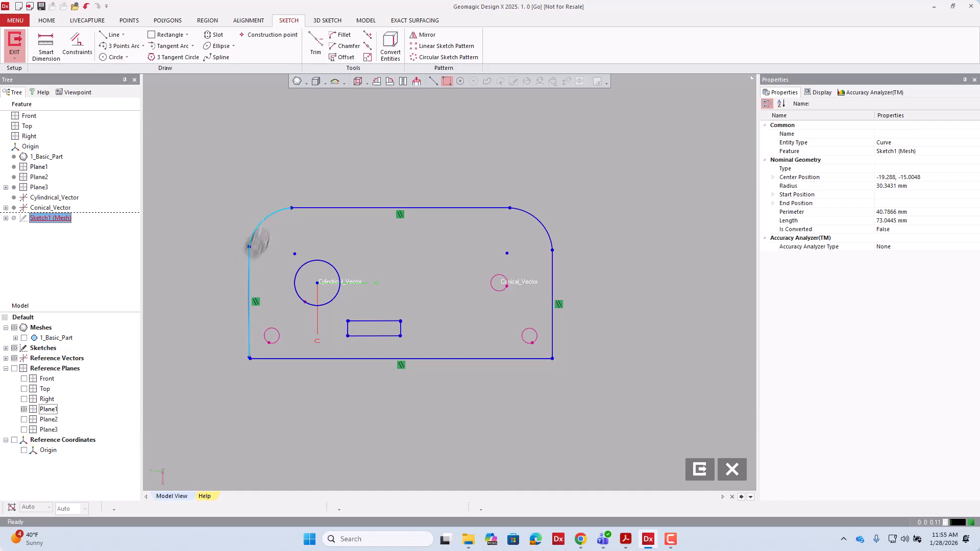
{"action": "left_click", "coordinate": [260, 259]}
{"action": "left_click", "coordinate": [249, 267]}
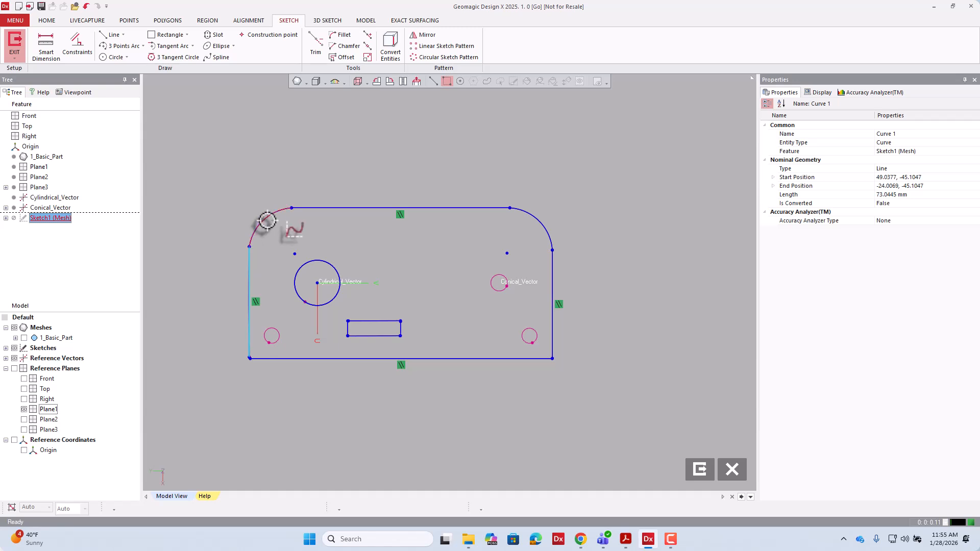
{"action": "left_click", "coordinate": [266, 221]}
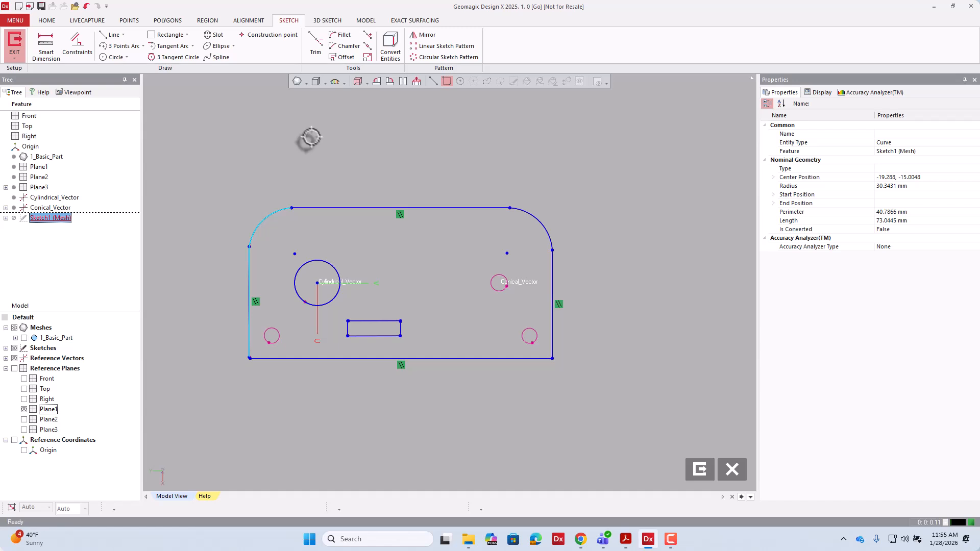
{"action": "left_click", "coordinate": [77, 47]}
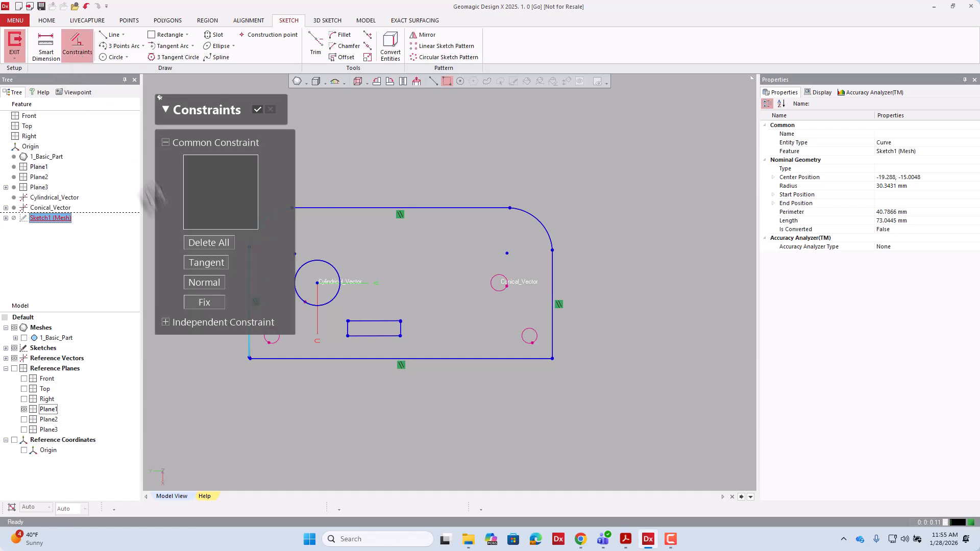
{"action": "left_click", "coordinate": [207, 263]}
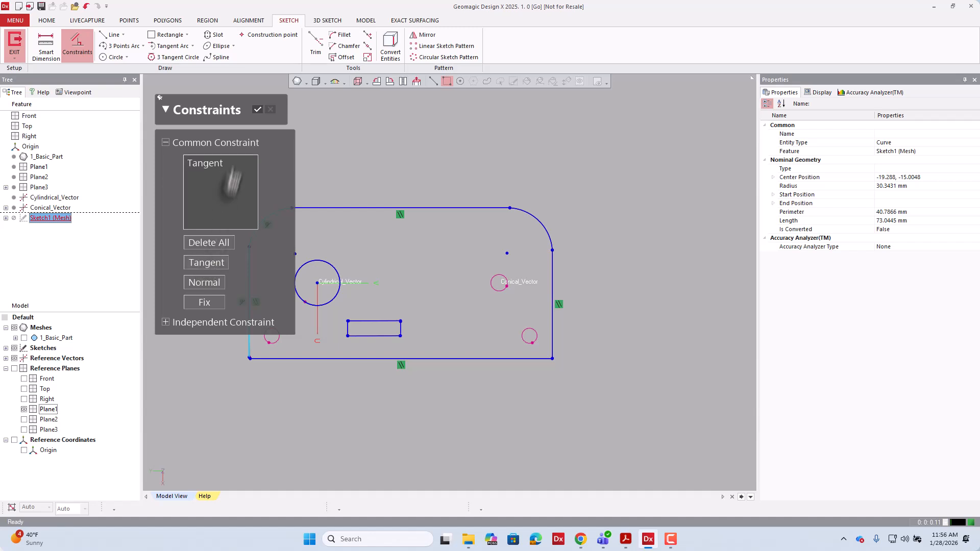
{"action": "left_click", "coordinate": [257, 110]}
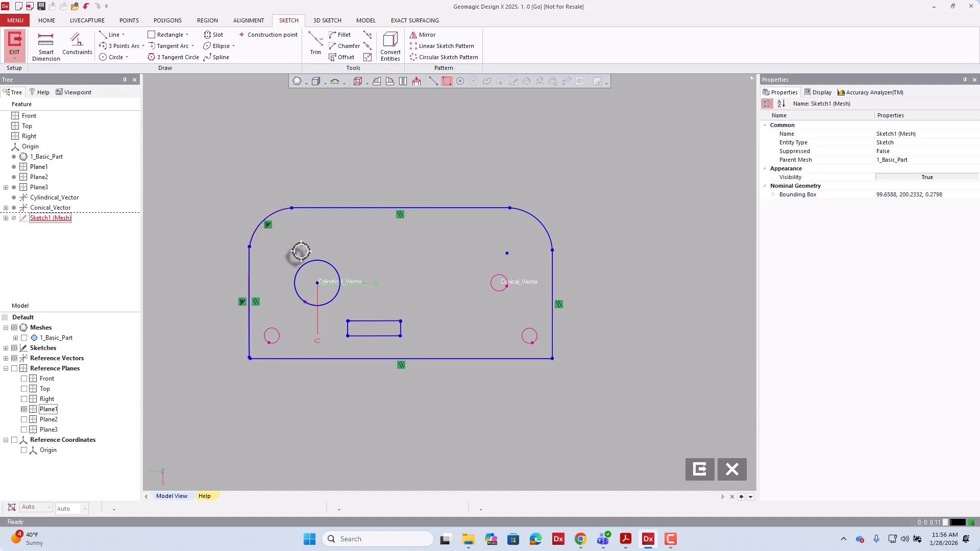
Step: Apply a Tangent constraint between the upper-left corner arc and the outer profile's upper edge and accept it
{"action": "left_click", "coordinate": [273, 214]}
{"action": "left_click", "coordinate": [319, 207], "text": "ctrl"}
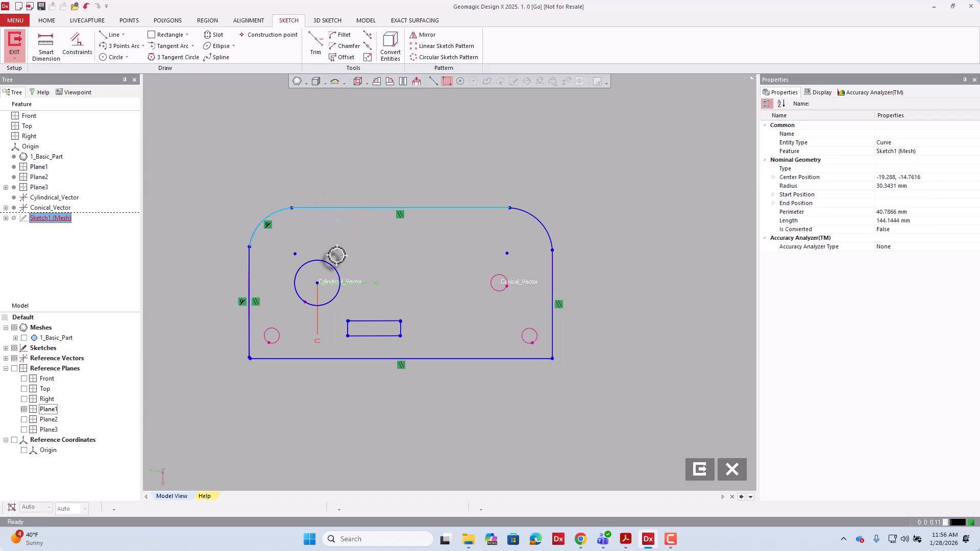
{"action": "left_click", "coordinate": [72, 54]}
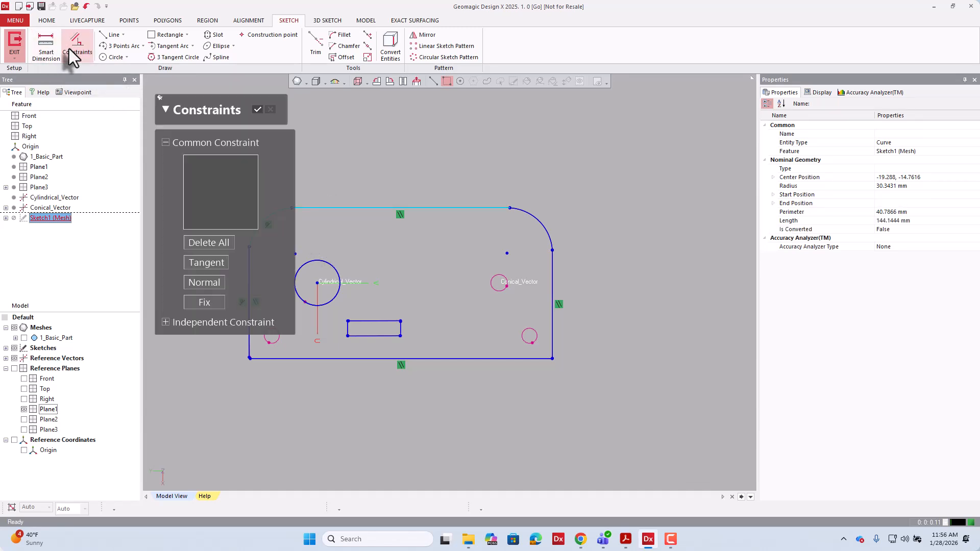
{"action": "left_click", "coordinate": [208, 263]}
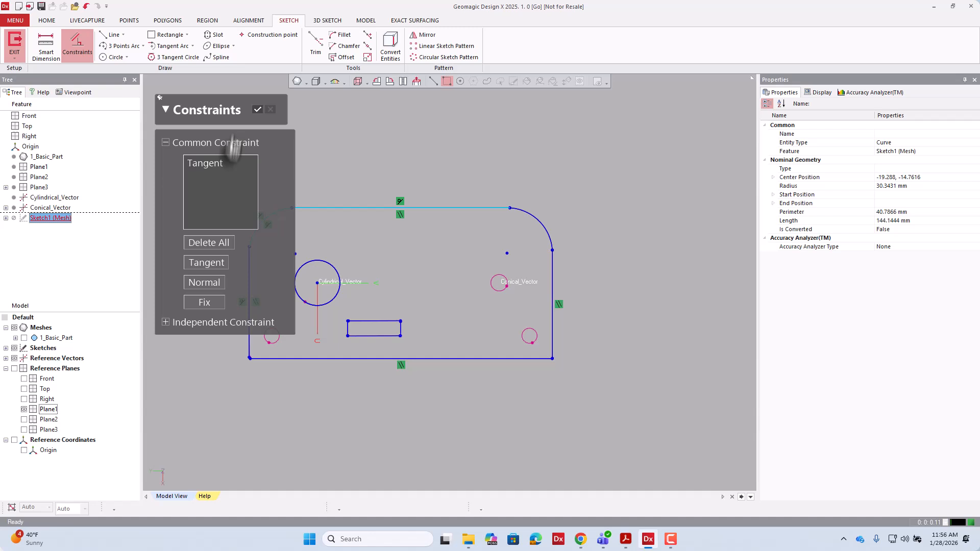
{"action": "left_click", "coordinate": [257, 109]}
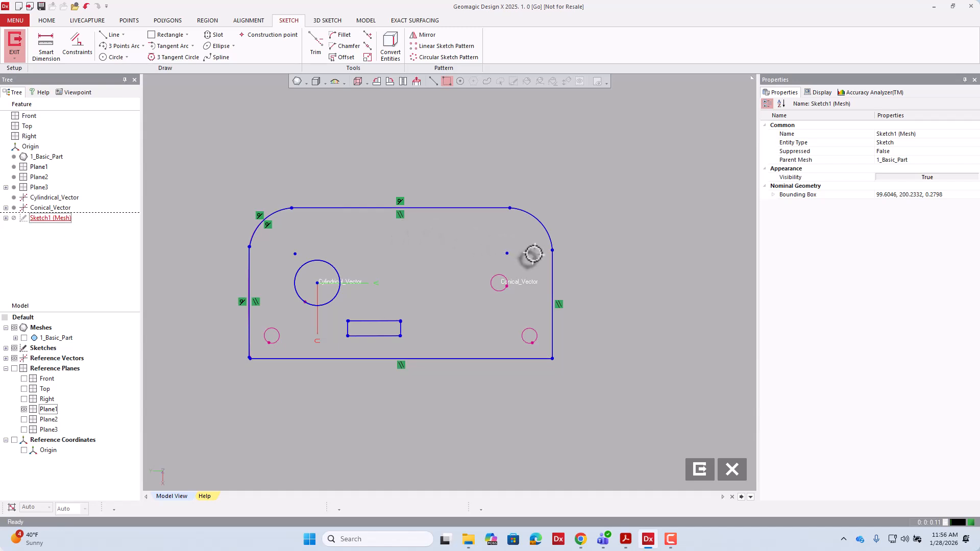
Step: Apply a Tangent constraint between the outer profile's upper edge and its upper-right corner arc and accept it
{"action": "left_click", "coordinate": [493, 207]}
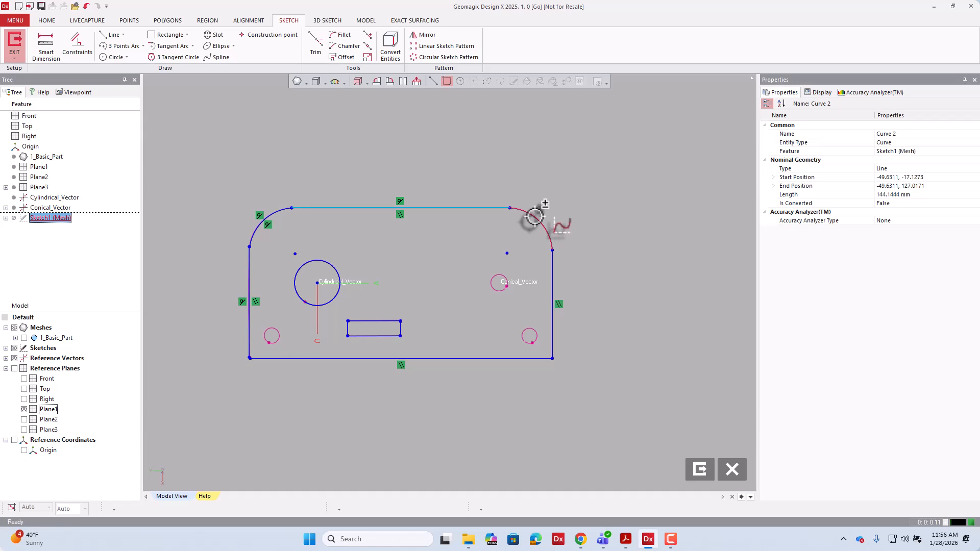
{"action": "left_click", "coordinate": [535, 217]}
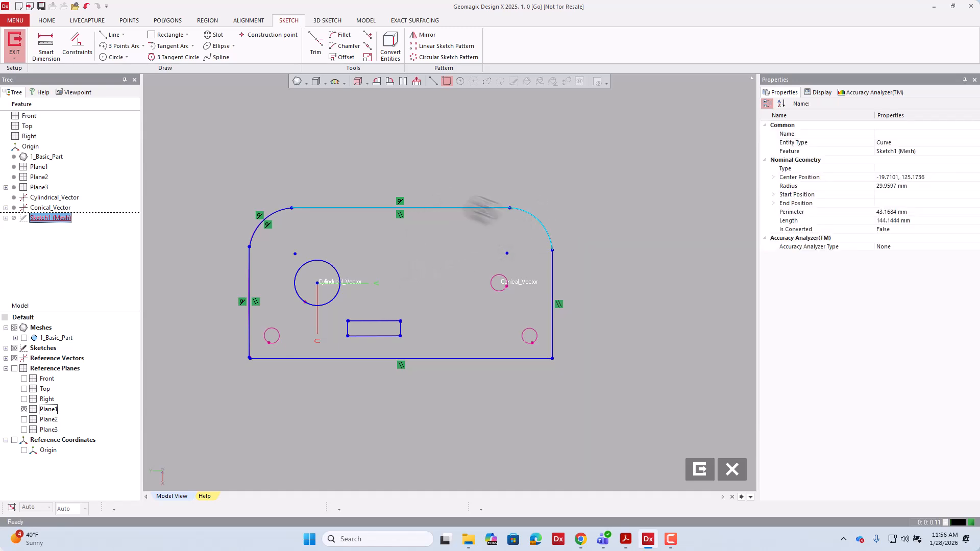
{"action": "left_click", "coordinate": [74, 55]}
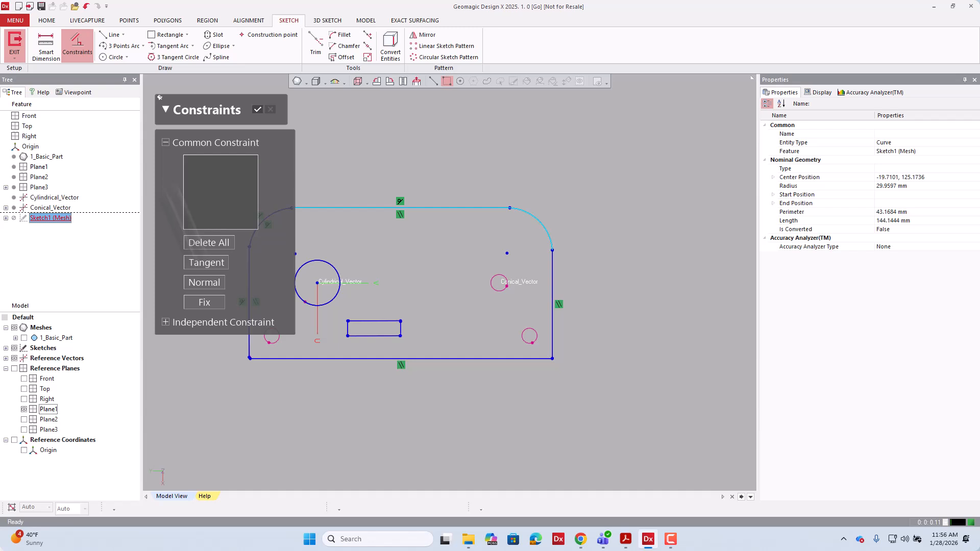
{"action": "left_click", "coordinate": [206, 263]}
{"action": "left_click", "coordinate": [257, 110]}
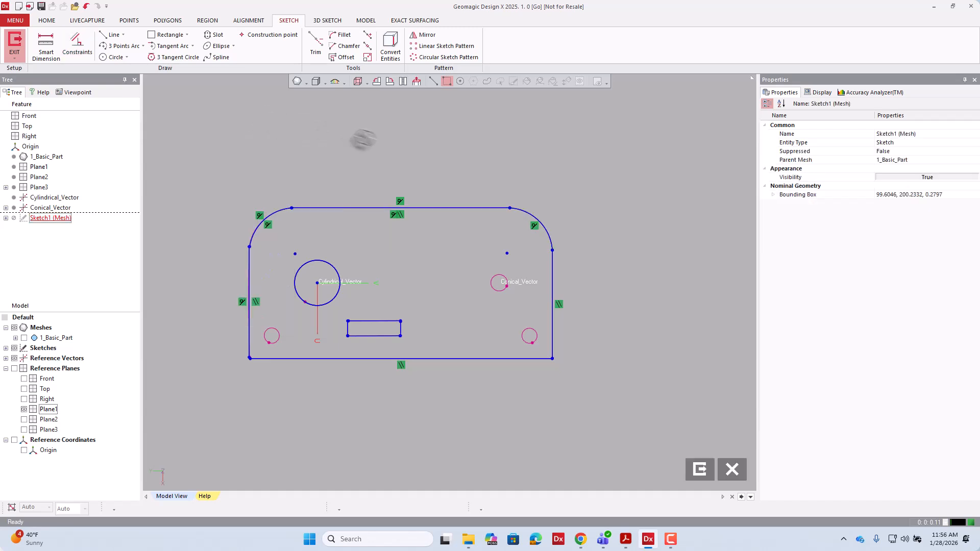
Step: Apply a Tangent constraint between the upper-right corner arc and the outer profile's right edge and accept it
{"action": "left_click", "coordinate": [546, 230]}
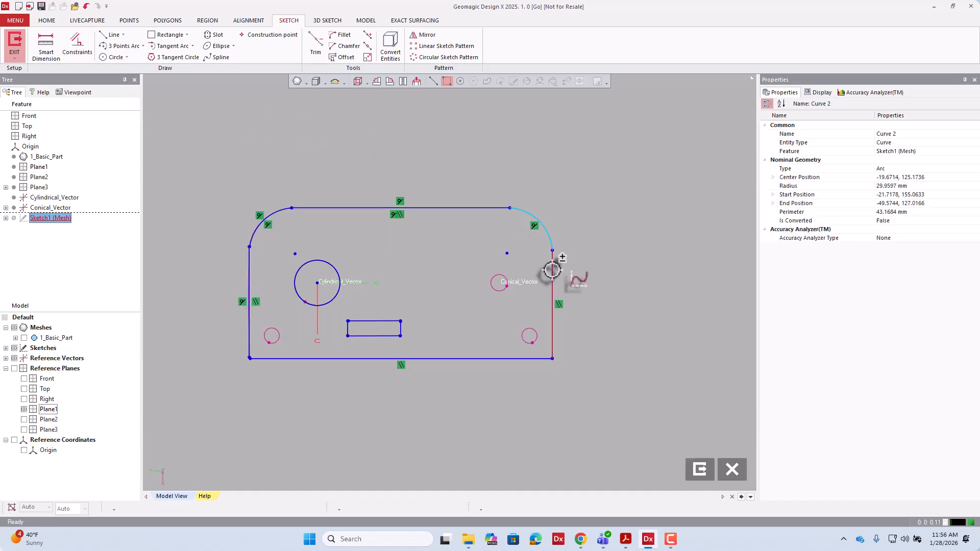
{"action": "left_click", "coordinate": [552, 269]}
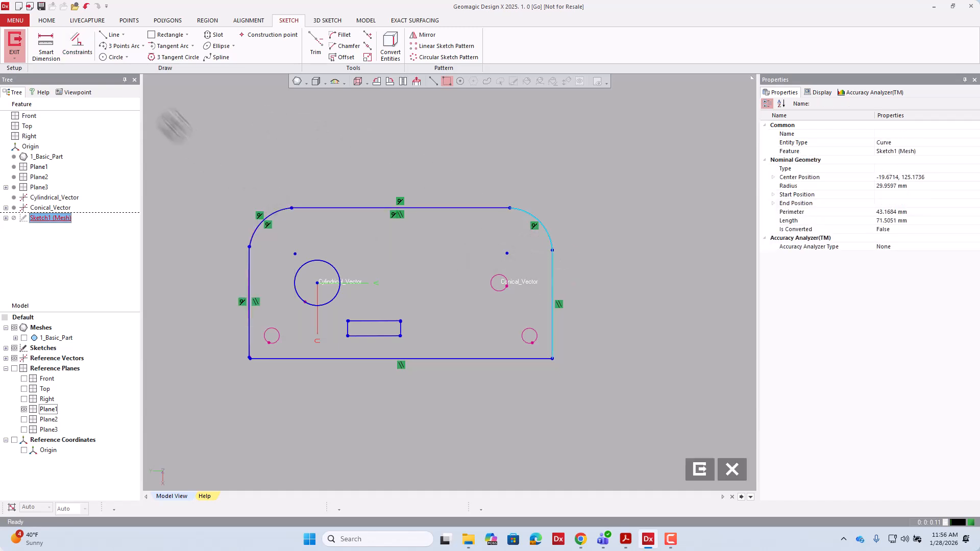
{"action": "left_click", "coordinate": [71, 48]}
{"action": "left_click", "coordinate": [206, 263]}
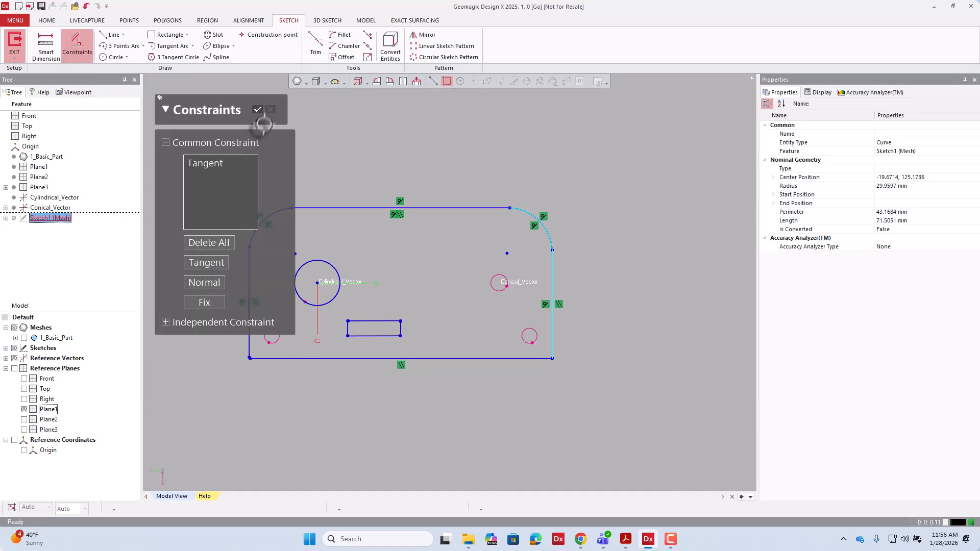
{"action": "left_click", "coordinate": [258, 110]}
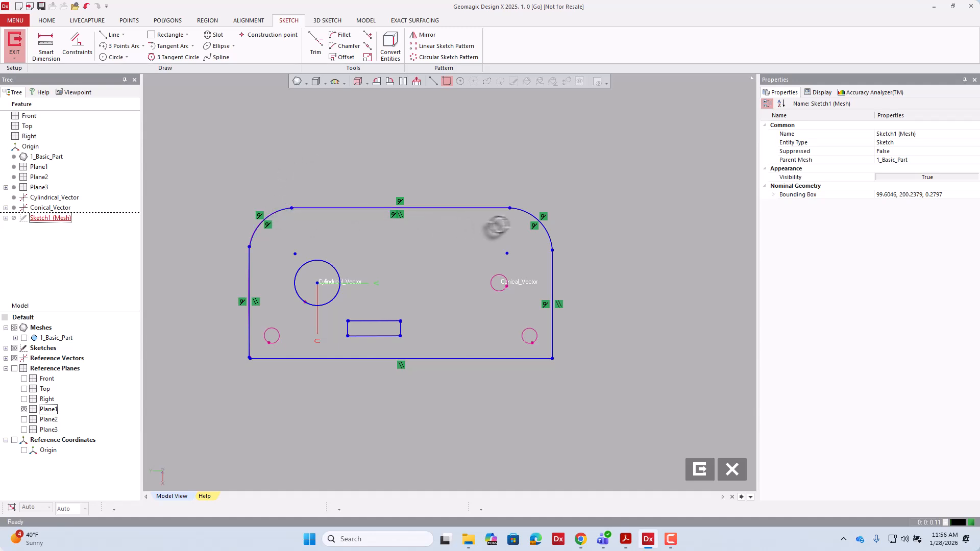
Step: Apply an Equal Radius constraint between the outer profile's upper-left and upper-right corner arcs and accept it
{"action": "left_click", "coordinate": [279, 214]}
{"action": "left_click", "coordinate": [540, 221]}
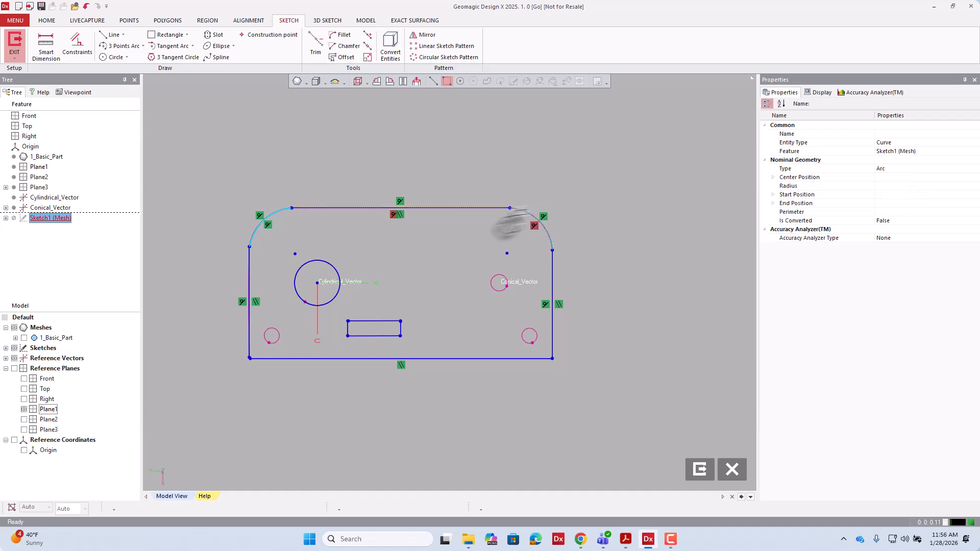
{"action": "left_click", "coordinate": [77, 43]}
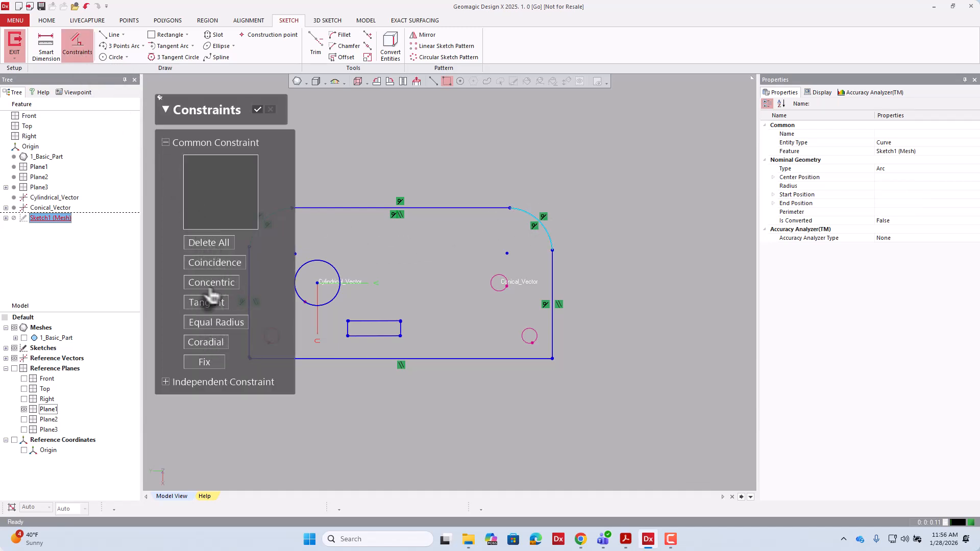
{"action": "left_click", "coordinate": [230, 323]}
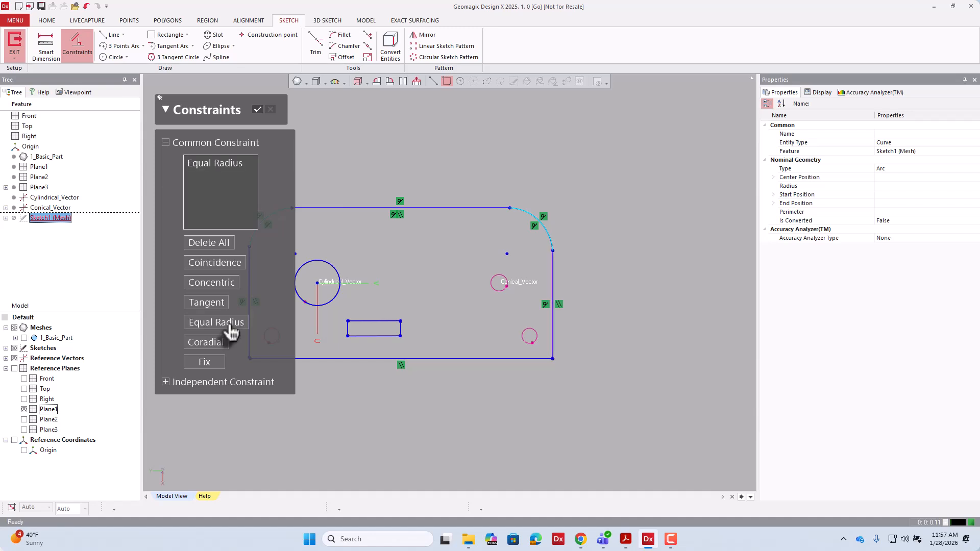
{"action": "left_click", "coordinate": [258, 110]}
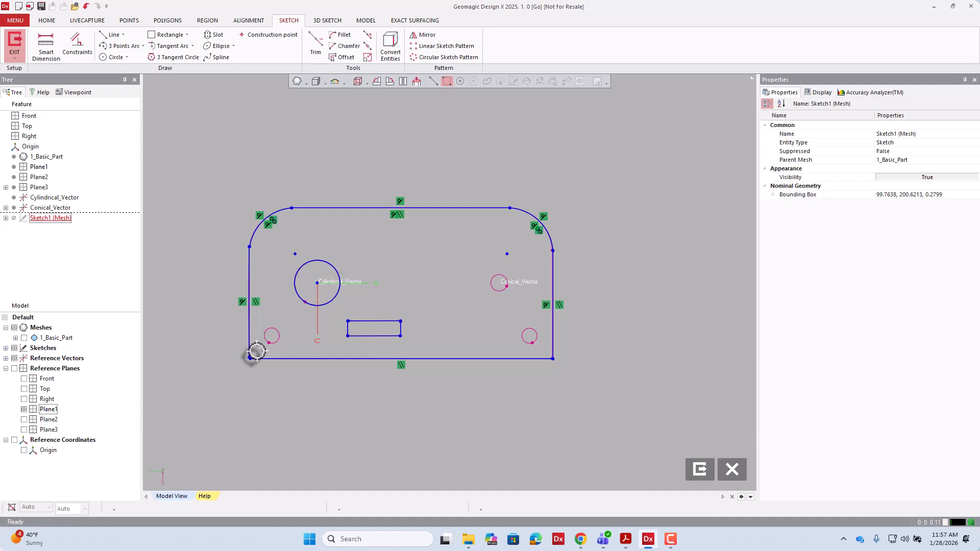
Step: Try to close the outer profile's lower-left corner by moving the left edge's lower endpoint onto the lower edge's endpoint, and undo the move
{"action": "scroll", "coordinate": [248, 357], "scroll_direction": "up", "scroll_amount": 5}
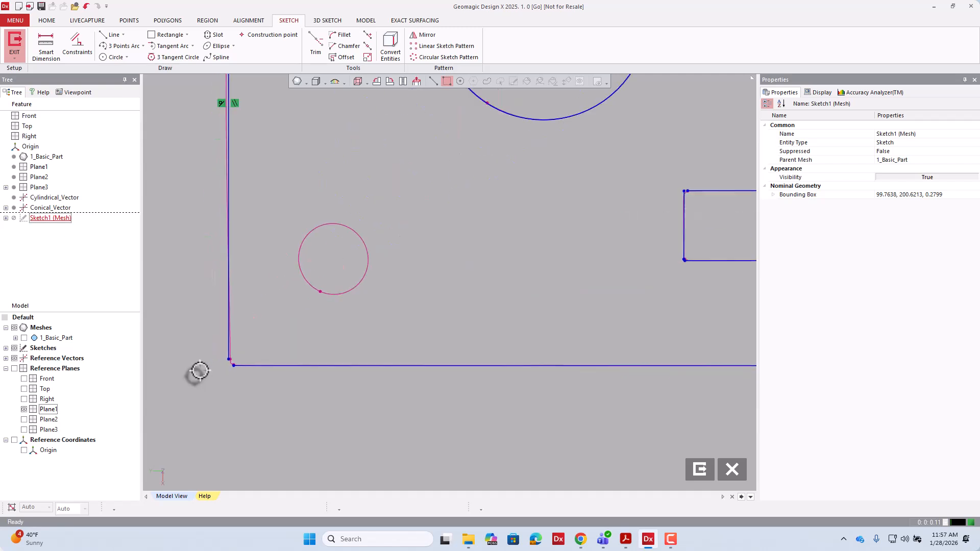
{"action": "scroll", "coordinate": [225, 363], "scroll_direction": "up", "scroll_amount": 4}
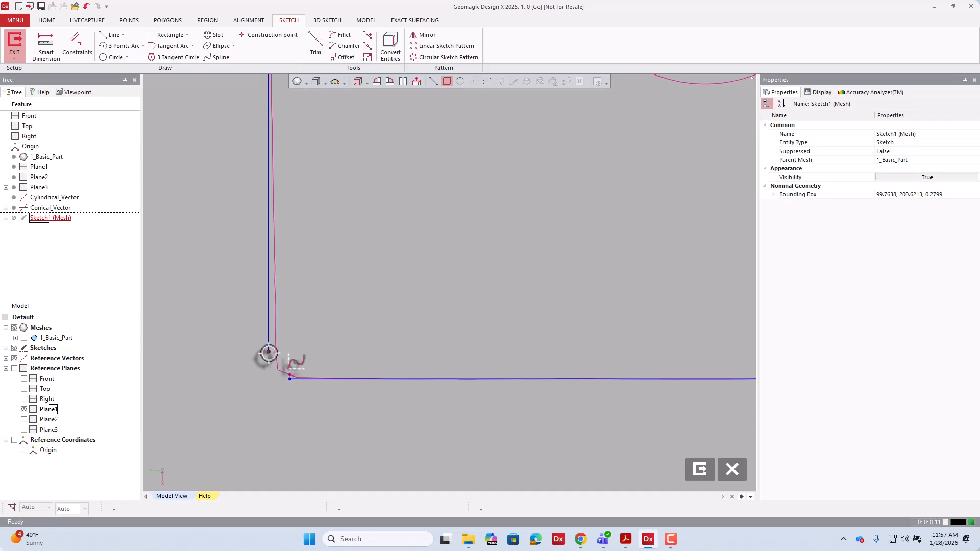
{"action": "scroll", "coordinate": [268, 352], "scroll_direction": "down", "scroll_amount": 3}
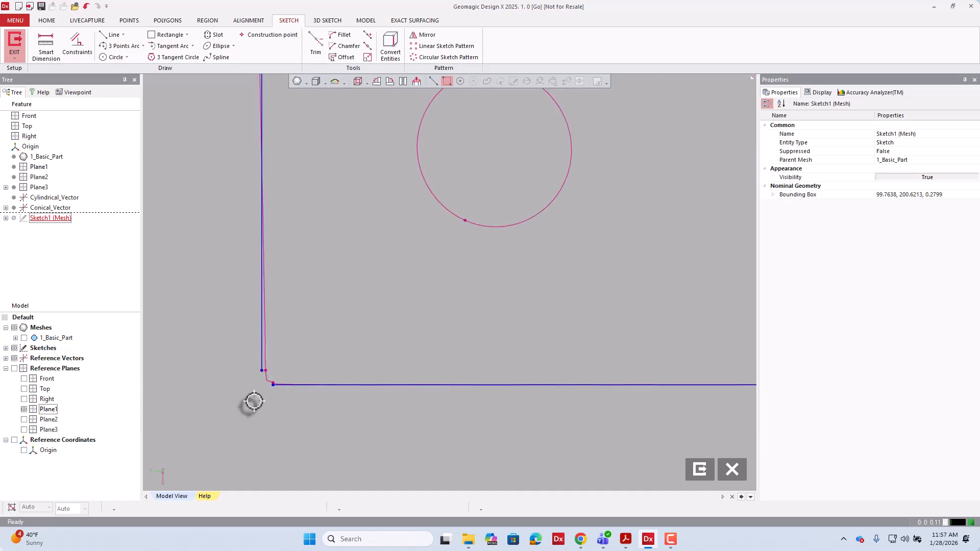
{"action": "left_click", "coordinate": [262, 371]}
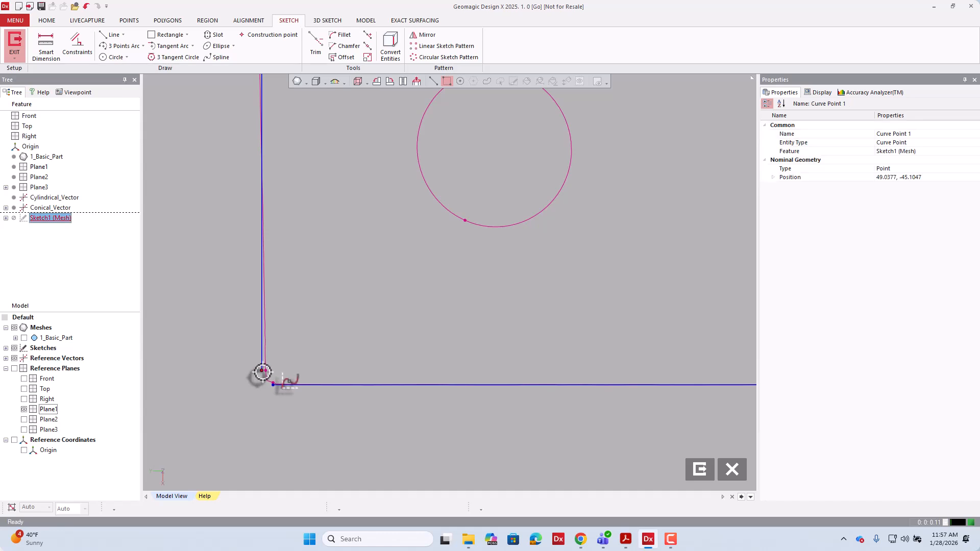
{"action": "left_click_drag", "start_coordinate": [261, 371], "coordinate": [272, 386]}
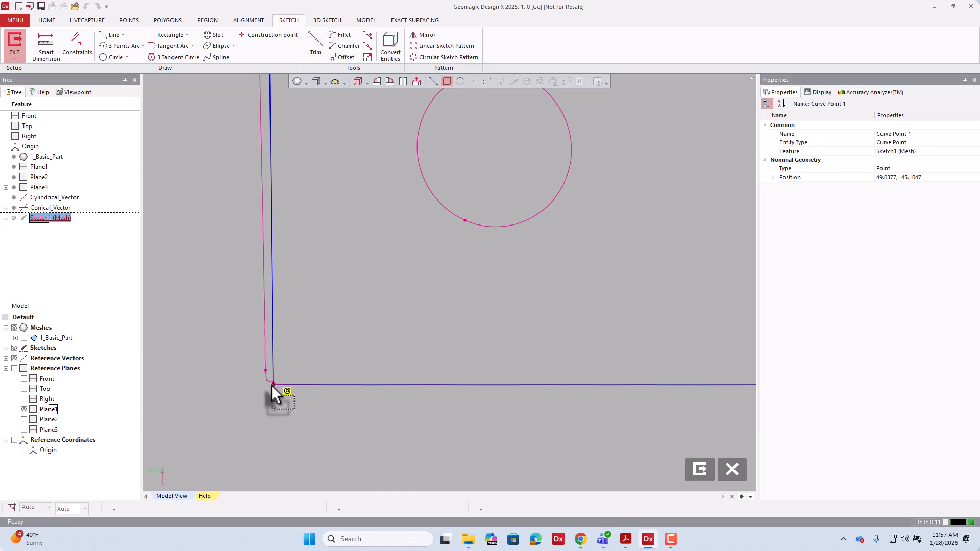
{"action": "left_click", "coordinate": [287, 395]}
{"action": "scroll", "coordinate": [281, 409], "scroll_direction": "down", "scroll_amount": 4}
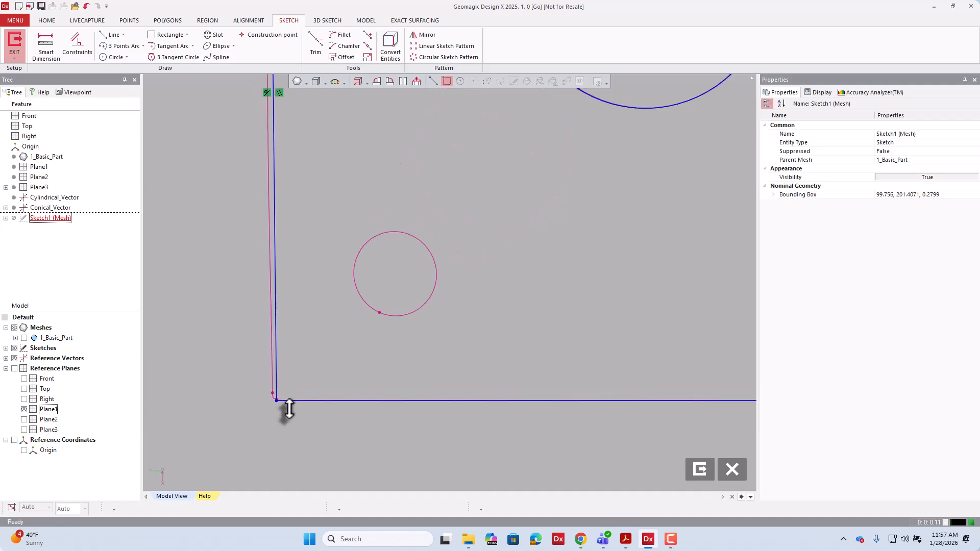
{"action": "scroll", "coordinate": [287, 404], "scroll_direction": "down", "scroll_amount": 4}
{"action": "scroll", "coordinate": [291, 411], "scroll_direction": "up", "scroll_amount": 1}
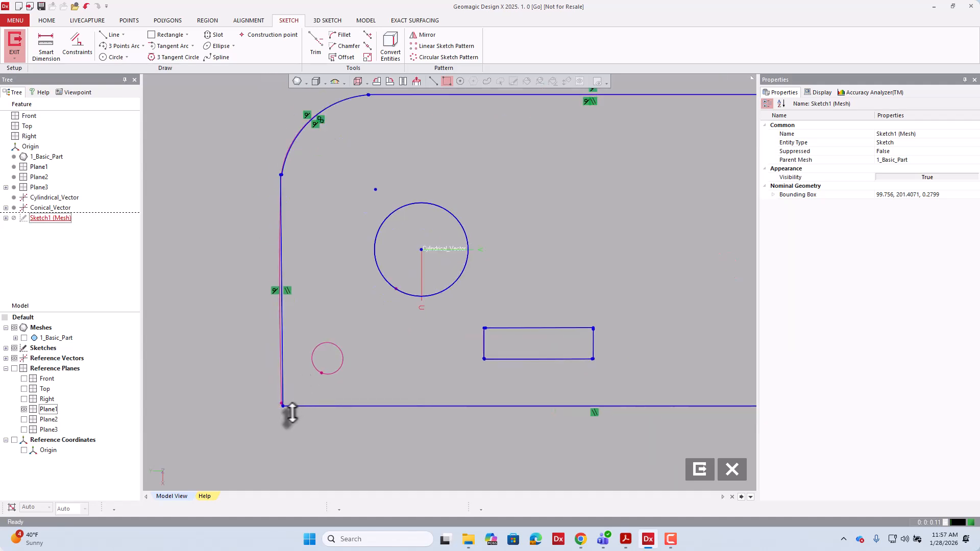
{"action": "scroll", "coordinate": [286, 405], "scroll_direction": "up", "scroll_amount": 5}
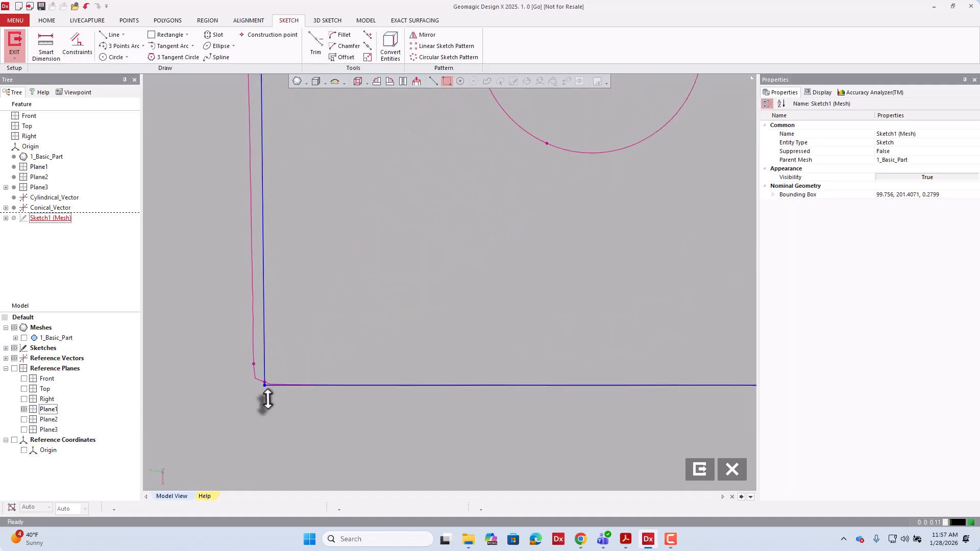
{"action": "scroll", "coordinate": [271, 407], "scroll_direction": "up", "scroll_amount": 1}
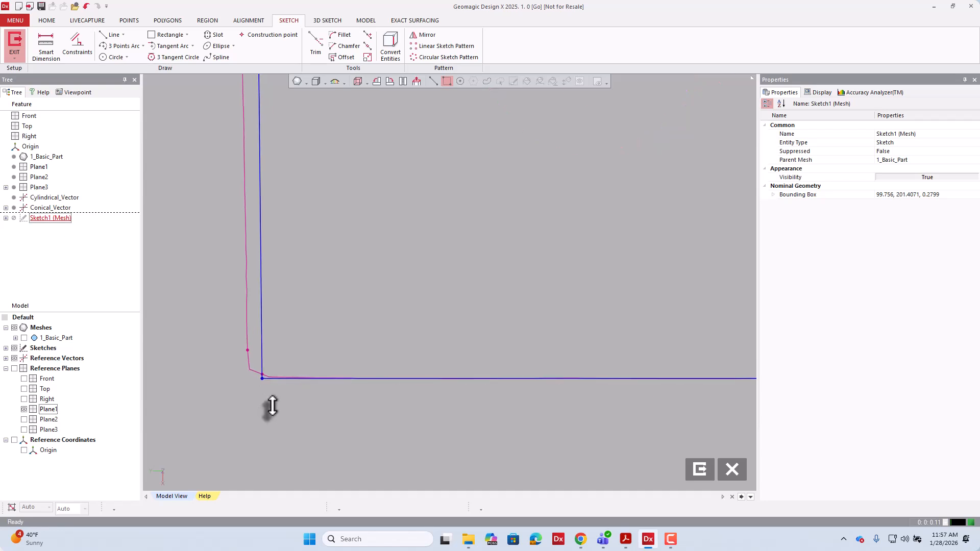
{"action": "key", "text": "ctrl+z"}
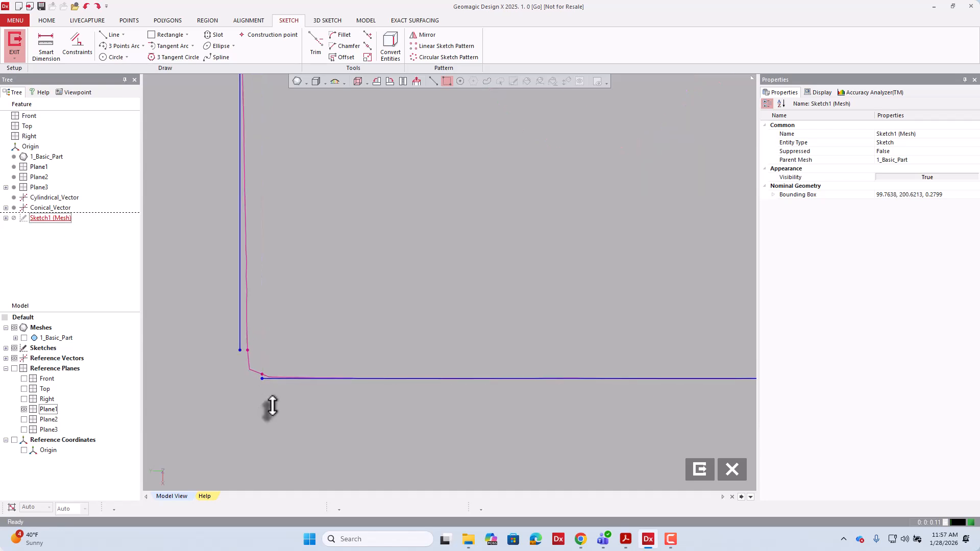
Step: Retry merging the left edge's loose lower endpoint with the lower edge's left endpoint, and undo the merge
{"action": "left_click", "coordinate": [238, 350]}
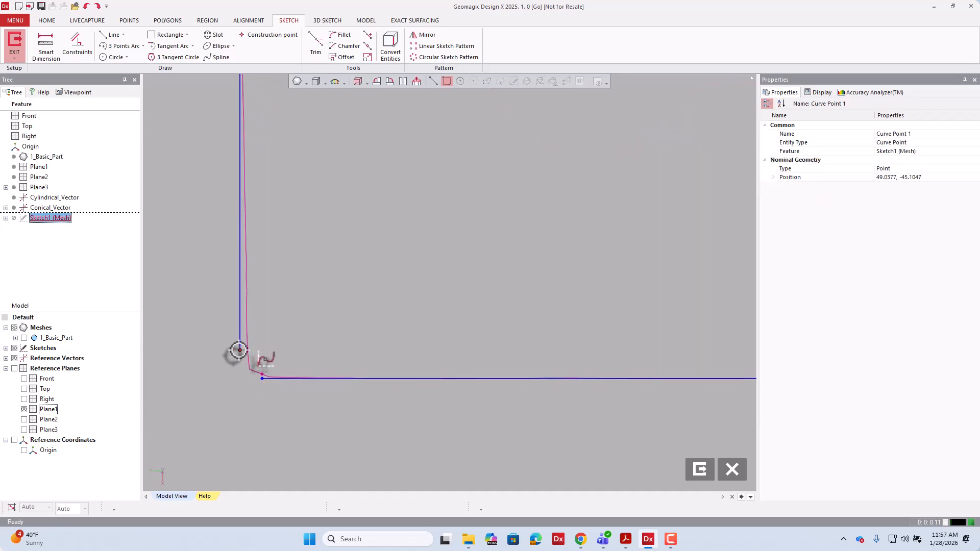
{"action": "left_click_drag", "start_coordinate": [238, 350], "coordinate": [221, 377]}
{"action": "left_click_drag", "start_coordinate": [248, 382], "coordinate": [259, 382]}
{"action": "left_click", "coordinate": [237, 398]}
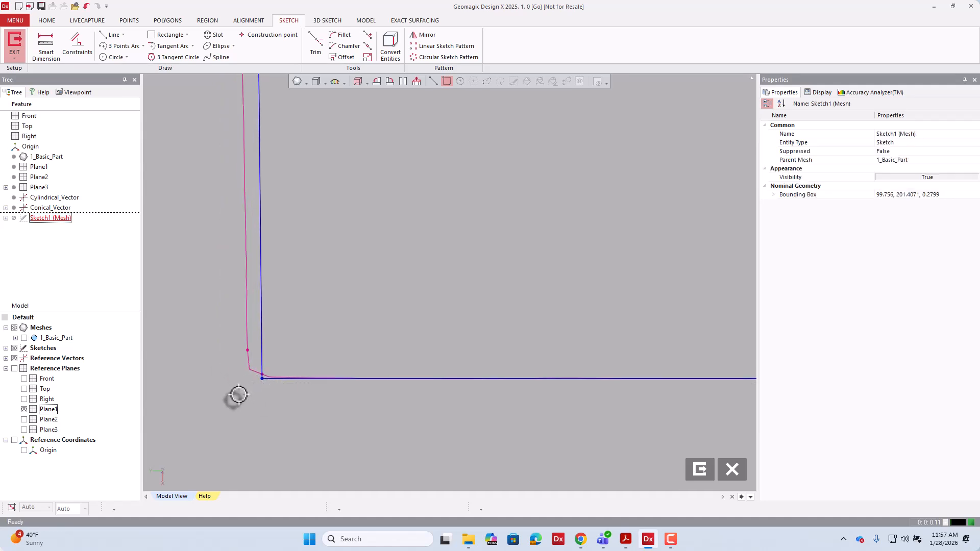
{"action": "scroll", "coordinate": [246, 397], "scroll_direction": "down", "scroll_amount": 3}
{"action": "scroll", "coordinate": [249, 397], "scroll_direction": "down", "scroll_amount": 5}
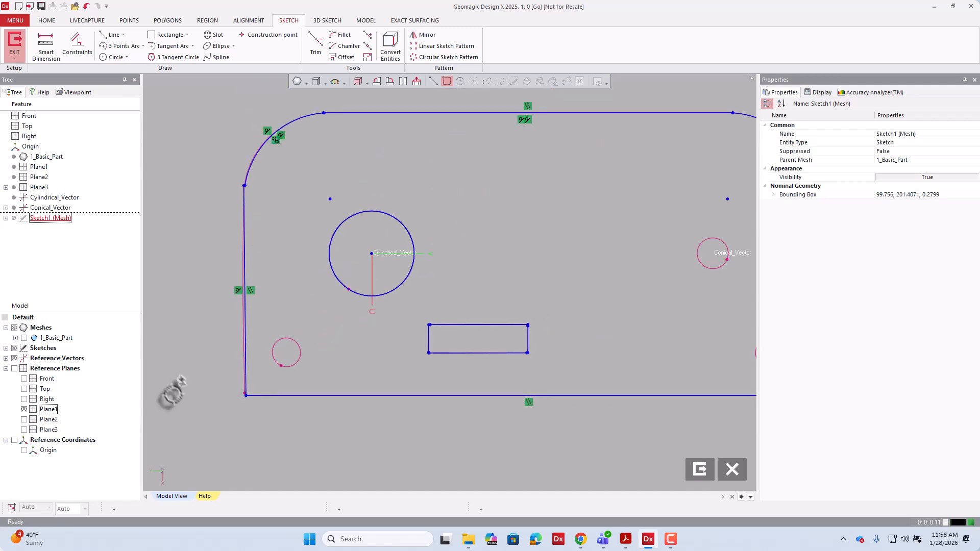
{"action": "key", "text": "ctrl+z"}
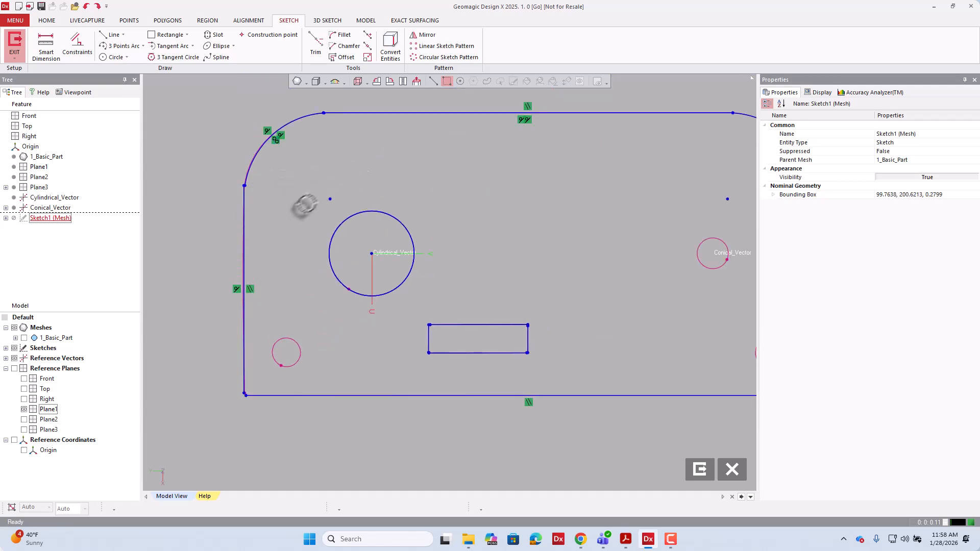
Step: Turn on the Disjoined Ends display in the Accuracy Analyzer to mark the sketch's unconnected endpoints
{"action": "scroll", "coordinate": [257, 179], "scroll_direction": "up", "scroll_amount": 3}
{"action": "scroll", "coordinate": [256, 180], "scroll_direction": "up", "scroll_amount": 5}
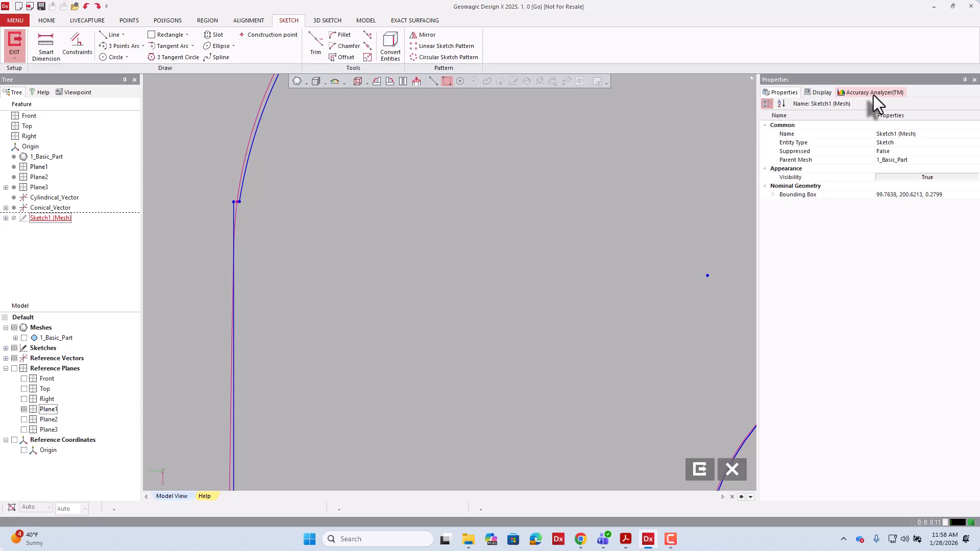
{"action": "left_click", "coordinate": [874, 94]}
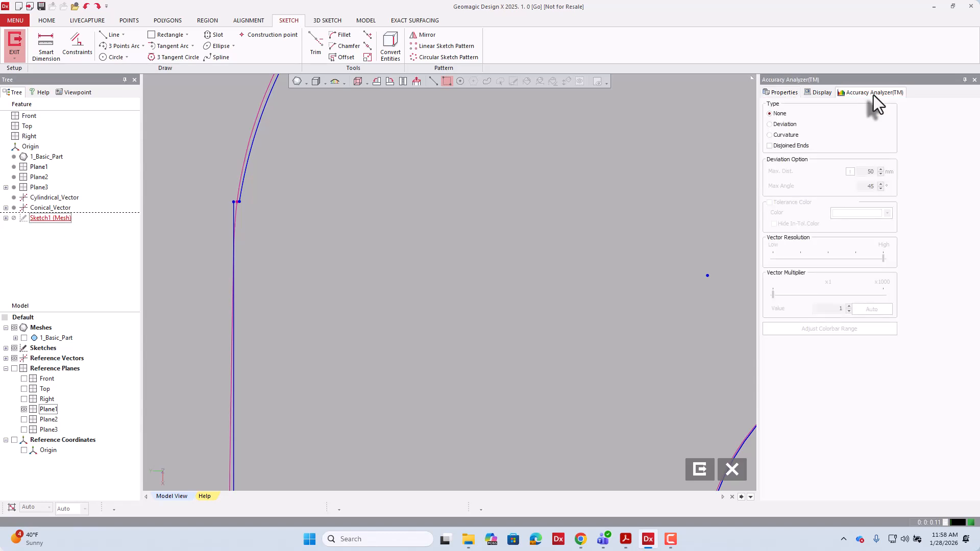
{"action": "left_click", "coordinate": [770, 146]}
Step: Examine the disjoined end markers around the sketch, especially at the outer profile's upper-left arc and lower-left corner
{"action": "scroll", "coordinate": [369, 237], "scroll_direction": "down", "scroll_amount": 3}
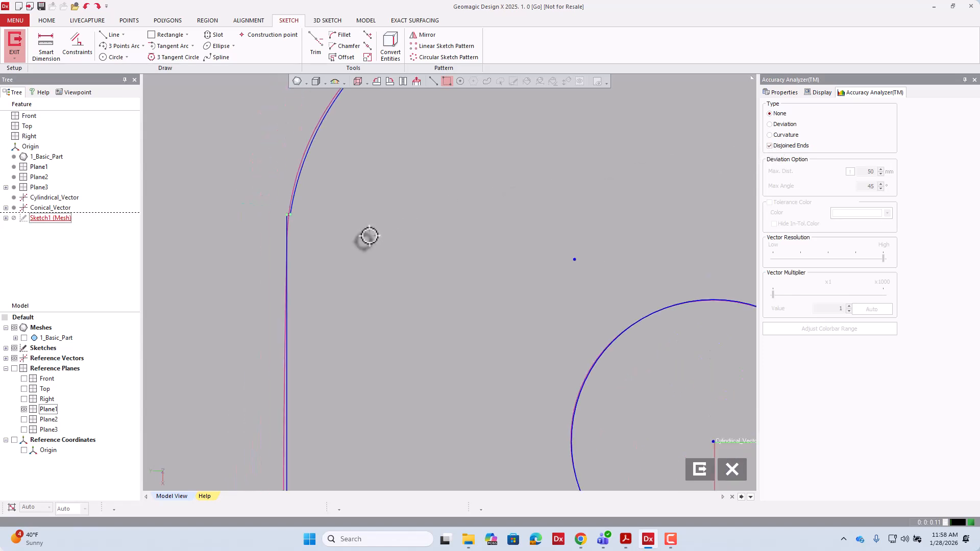
{"action": "scroll", "coordinate": [272, 221], "scroll_direction": "down", "scroll_amount": 7}
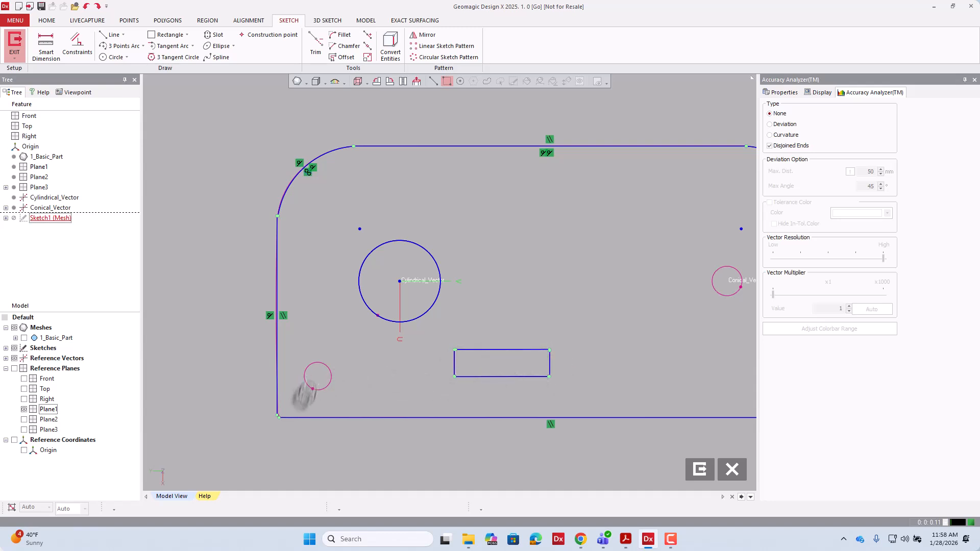
{"action": "scroll", "coordinate": [286, 408], "scroll_direction": "up", "scroll_amount": 5}
{"action": "scroll", "coordinate": [312, 395], "scroll_direction": "up", "scroll_amount": 1}
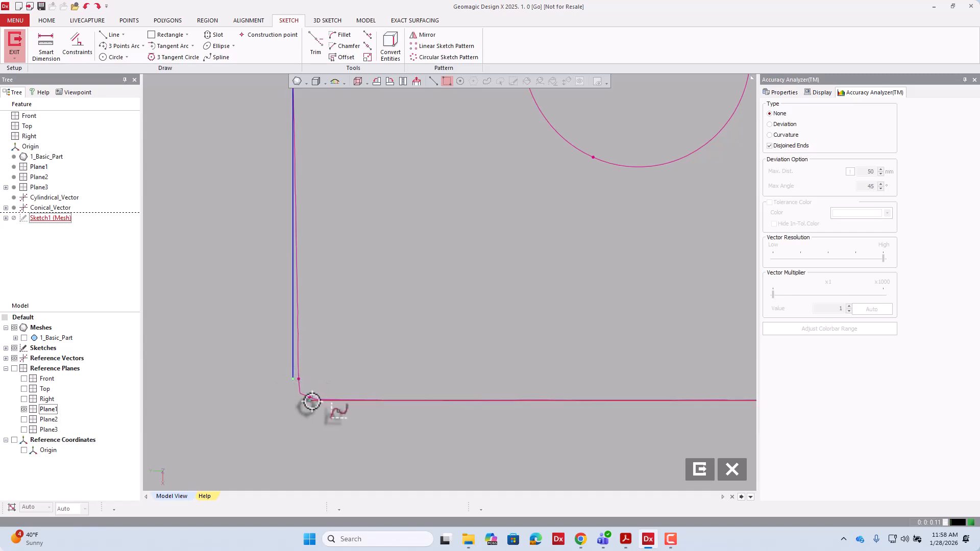
{"action": "scroll", "coordinate": [249, 404], "scroll_direction": "down", "scroll_amount": 3}
{"action": "scroll", "coordinate": [249, 405], "scroll_direction": "down", "scroll_amount": 5}
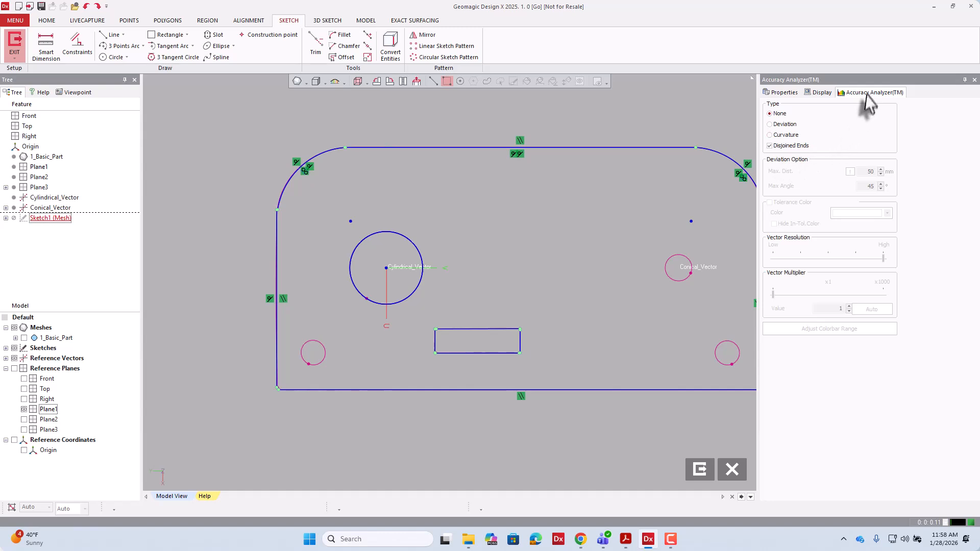
{"action": "mouse_move", "coordinate": [871, 100]}
{"action": "left_mouse_down"}
{"action": "mouse_move", "coordinate": [61, 37]}
{"action": "mouse_move", "coordinate": [608, 110]}
{"action": "mouse_move", "coordinate": [864, 96]}
{"action": "left_mouse_up"}
{"action": "scroll", "coordinate": [276, 276], "scroll_direction": "down", "scroll_amount": 2}
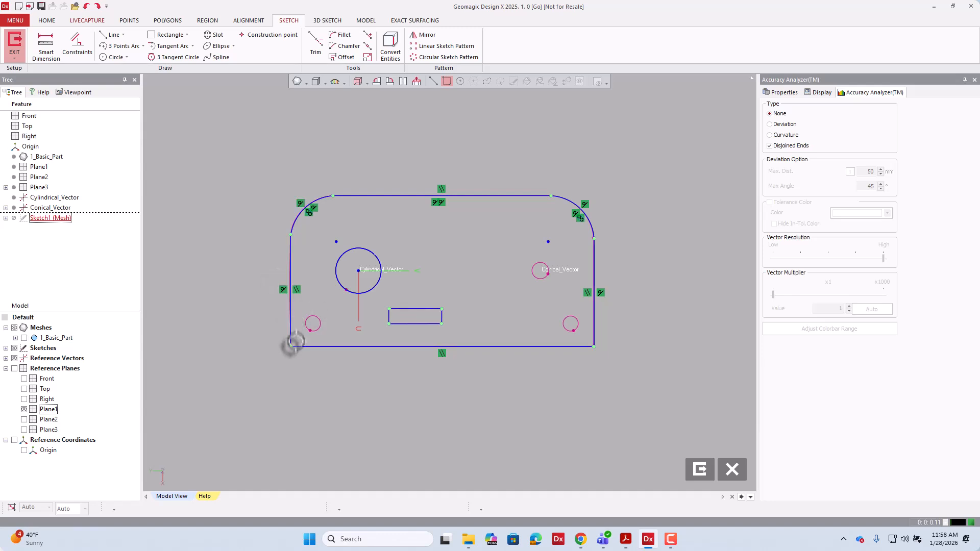
Step: Join the outer profile's left edge and lower edge at their shared corner with a Corner Trim
{"action": "scroll", "coordinate": [288, 345], "scroll_direction": "up", "scroll_amount": 4}
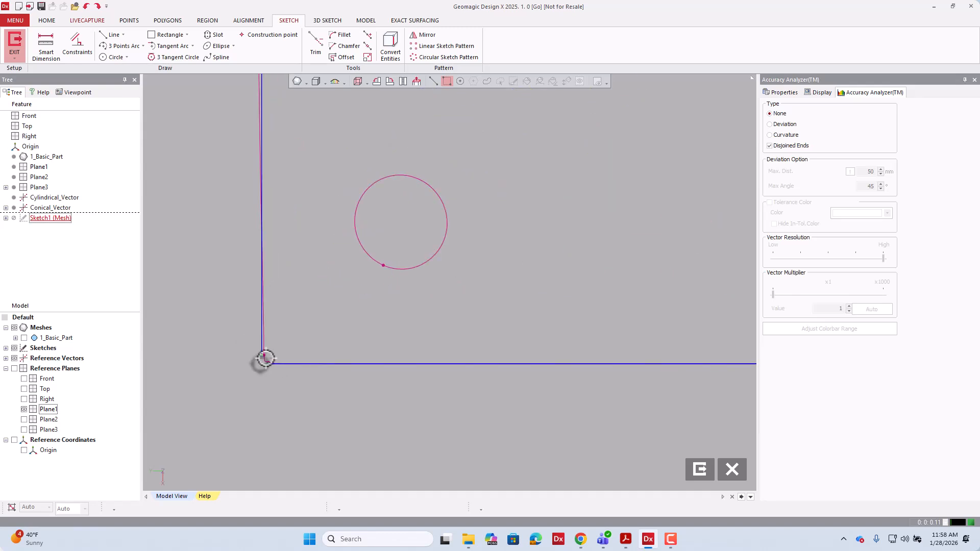
{"action": "scroll", "coordinate": [270, 363], "scroll_direction": "down", "scroll_amount": 3}
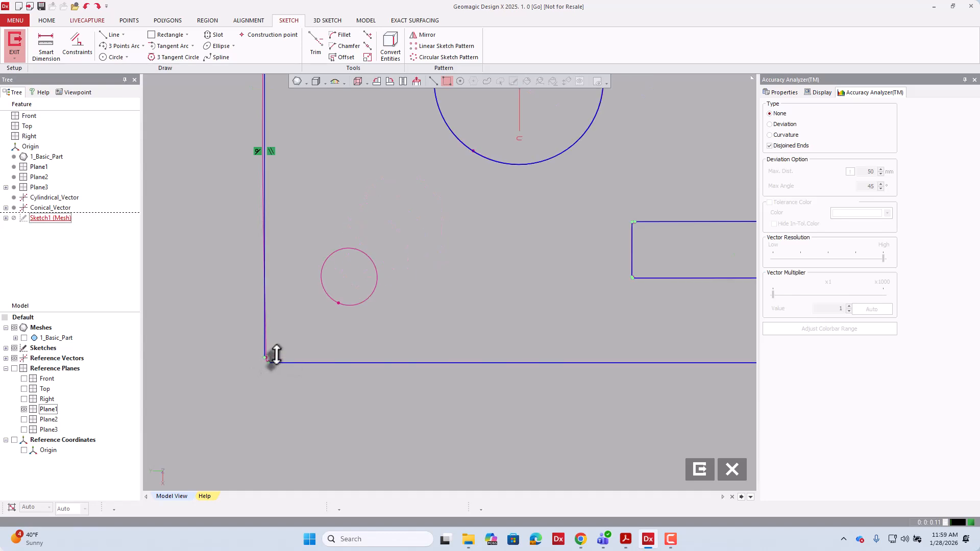
{"action": "left_click", "coordinate": [325, 54]}
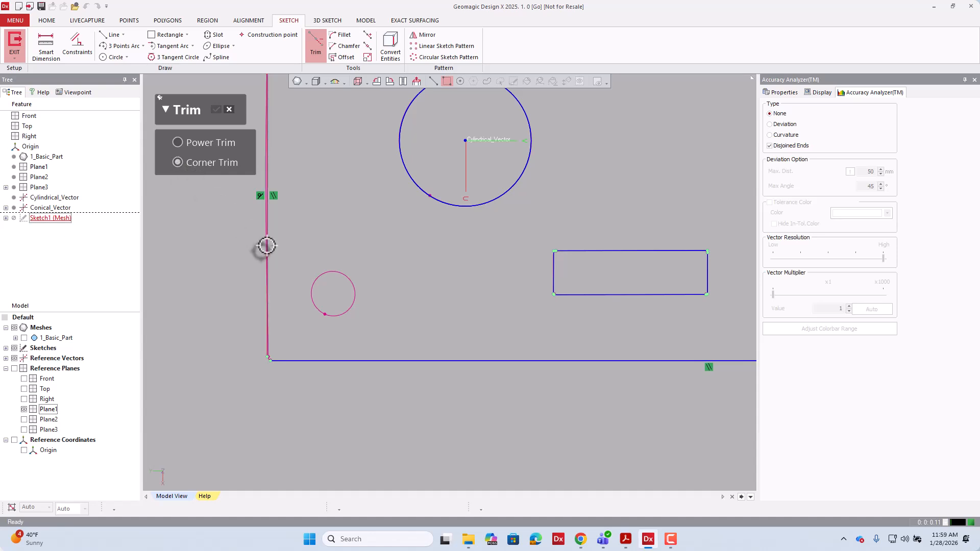
{"action": "scroll", "coordinate": [253, 317], "scroll_direction": "up", "scroll_amount": 3}
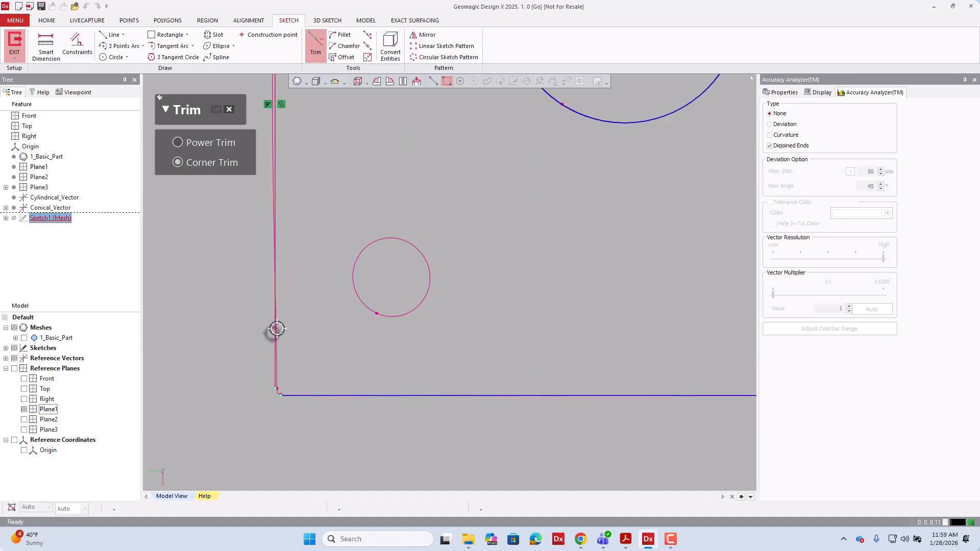
{"action": "left_click", "coordinate": [277, 329]}
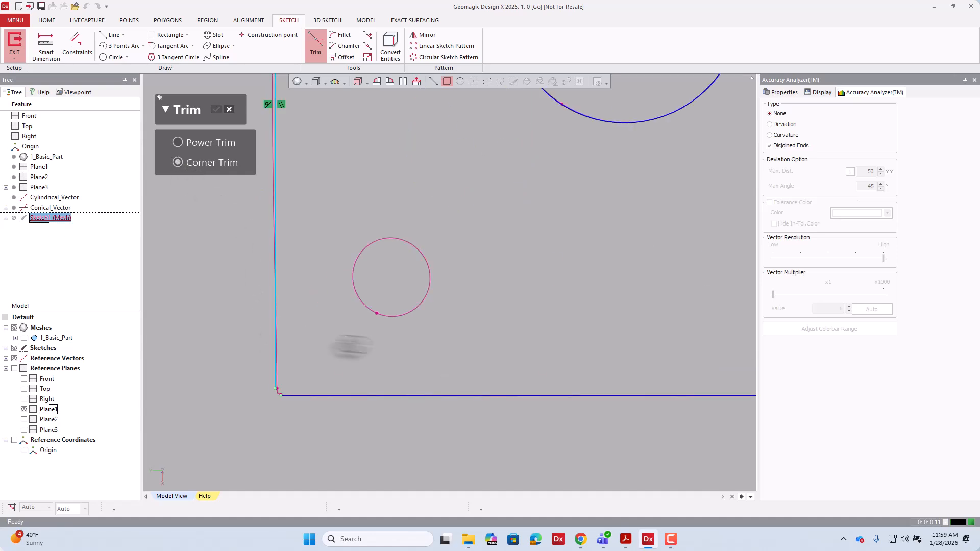
{"action": "left_click", "coordinate": [354, 394]}
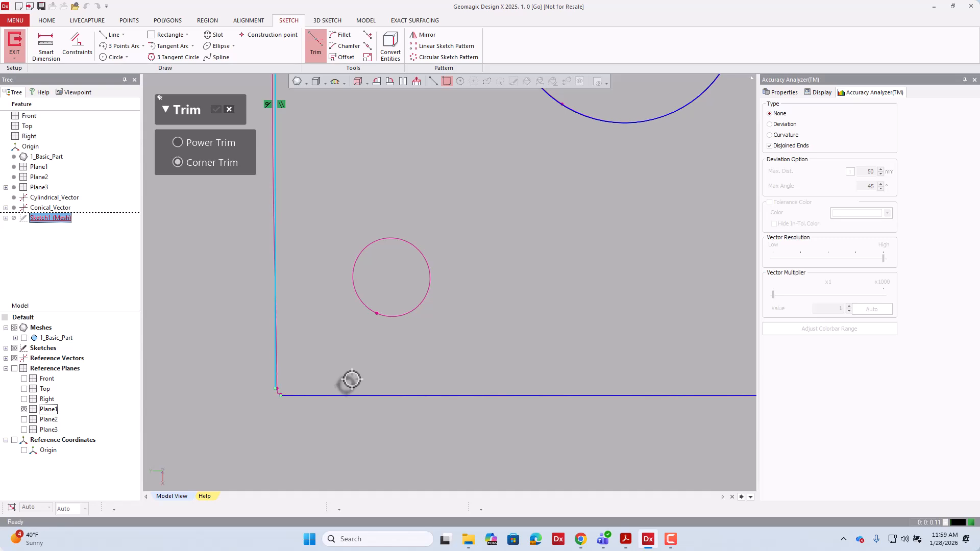
{"action": "left_click", "coordinate": [395, 395]}
{"action": "scroll", "coordinate": [267, 407], "scroll_direction": "down", "scroll_amount": 2}
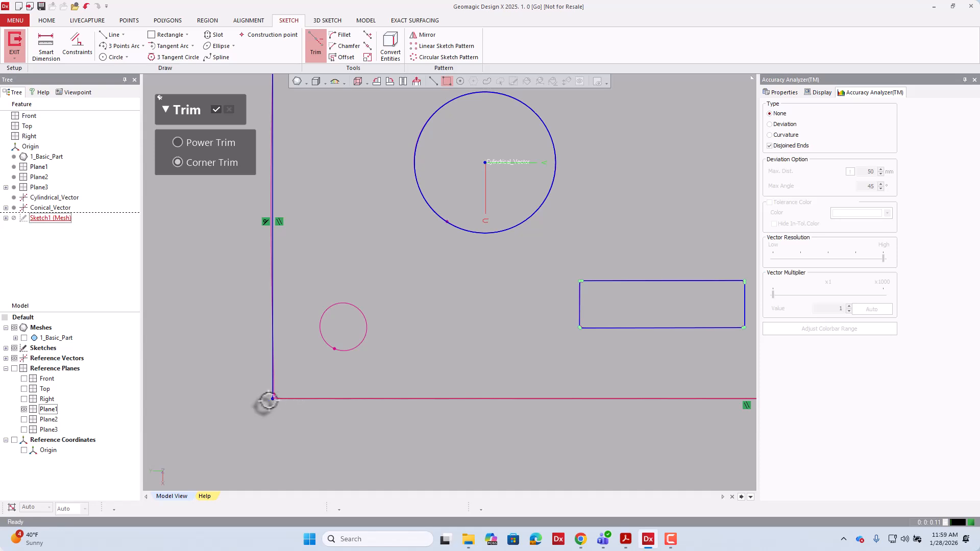
{"action": "scroll", "coordinate": [261, 403], "scroll_direction": "down", "scroll_amount": 3}
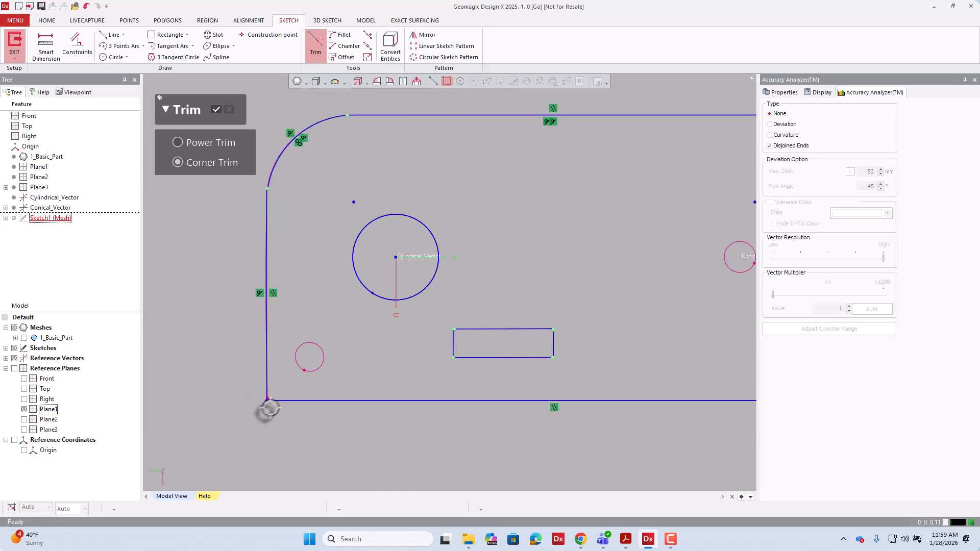
{"action": "scroll", "coordinate": [266, 401], "scroll_direction": "up", "scroll_amount": 5}
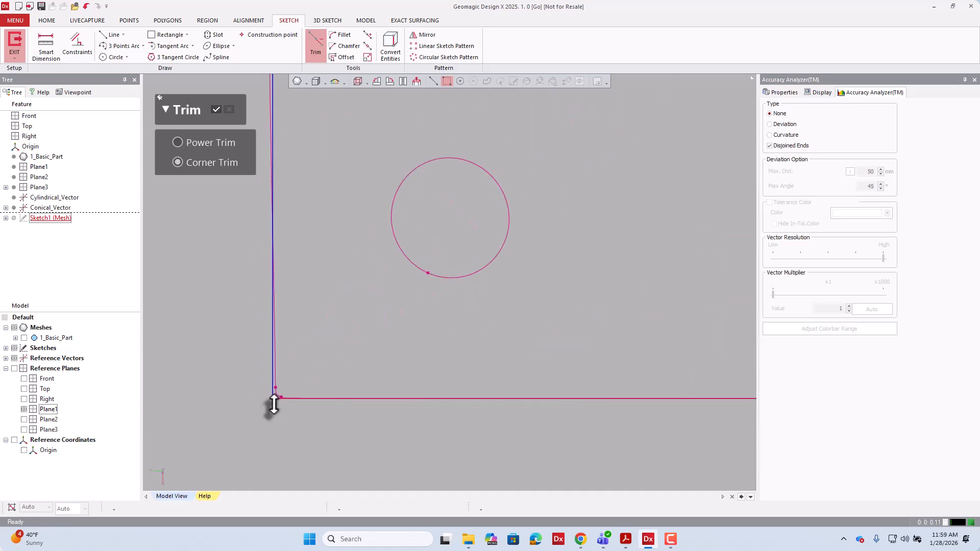
{"action": "scroll", "coordinate": [272, 401], "scroll_direction": "down", "scroll_amount": 5}
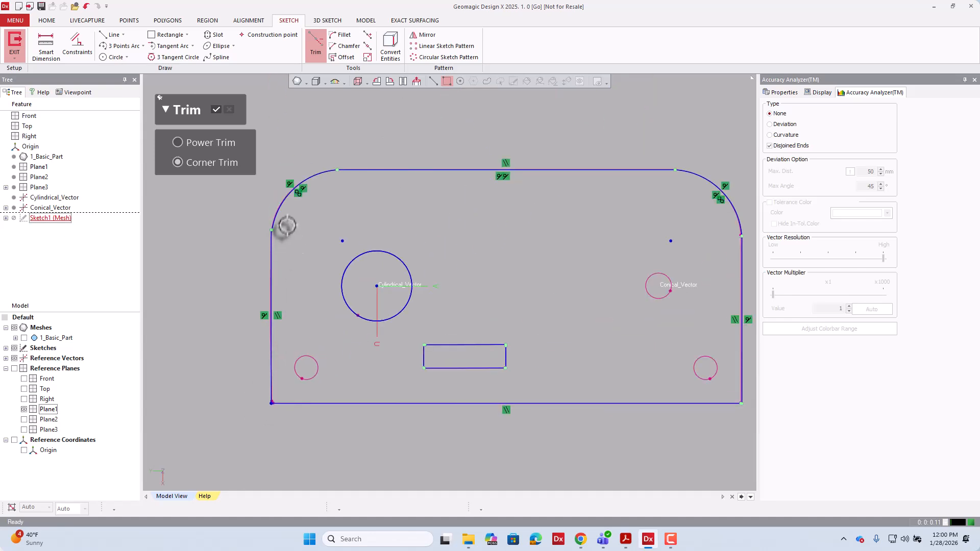
Step: Join the outer profile's left edge to the upper-left arc, and that arc to the upper edge, with Corner Trims
{"action": "scroll", "coordinate": [278, 201], "scroll_direction": "up", "scroll_amount": 5}
{"action": "scroll", "coordinate": [262, 247], "scroll_direction": "up", "scroll_amount": 3}
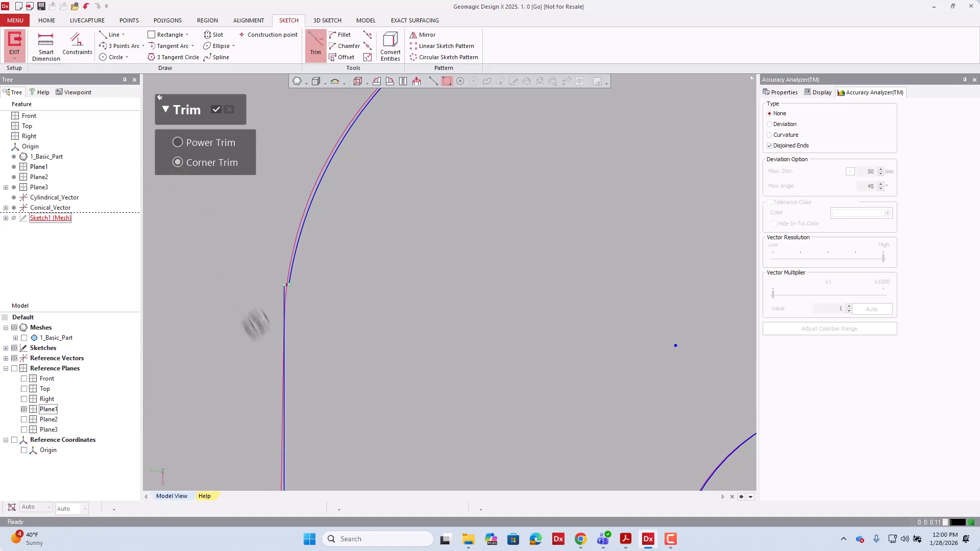
{"action": "left_click", "coordinate": [284, 372]}
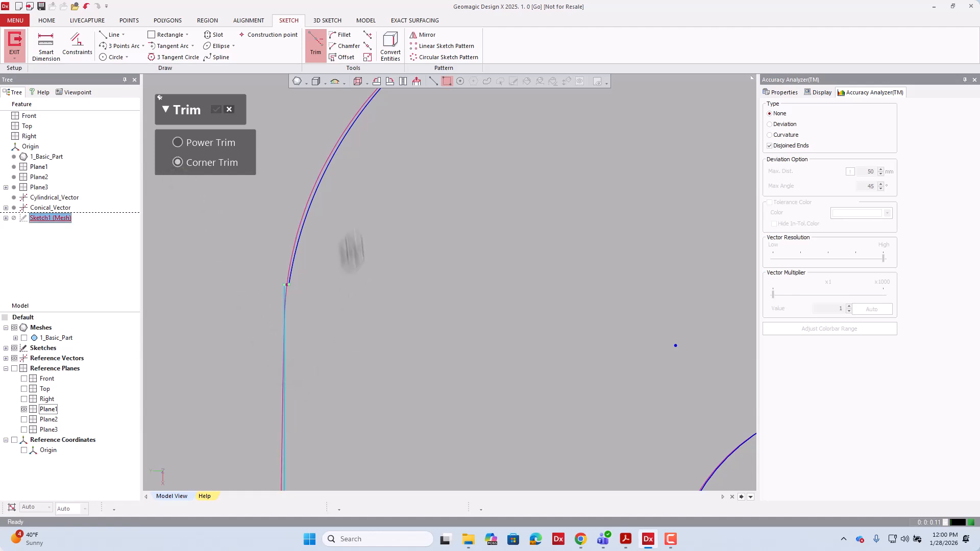
{"action": "left_click", "coordinate": [334, 155]}
{"action": "scroll", "coordinate": [219, 328], "scroll_direction": "down", "scroll_amount": 3}
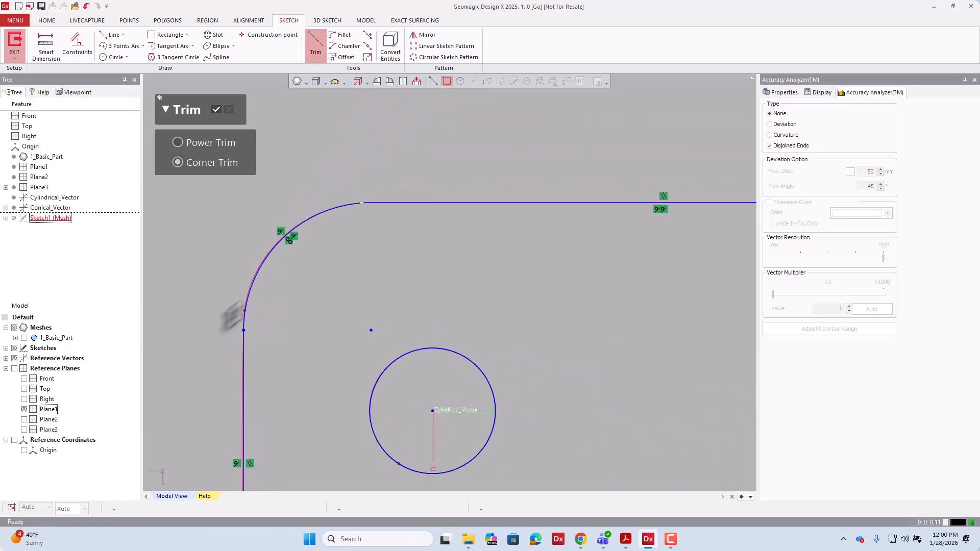
{"action": "left_click", "coordinate": [340, 207]}
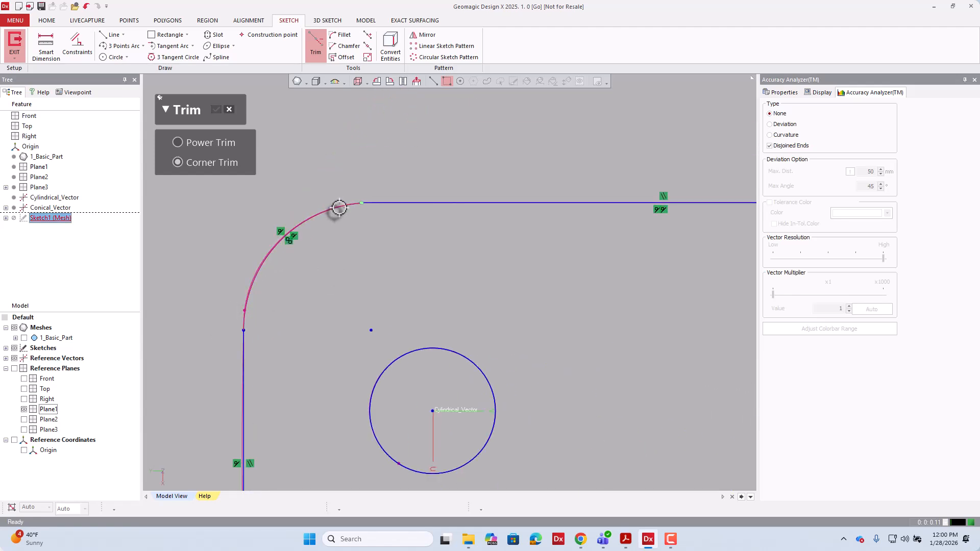
{"action": "left_click", "coordinate": [556, 202]}
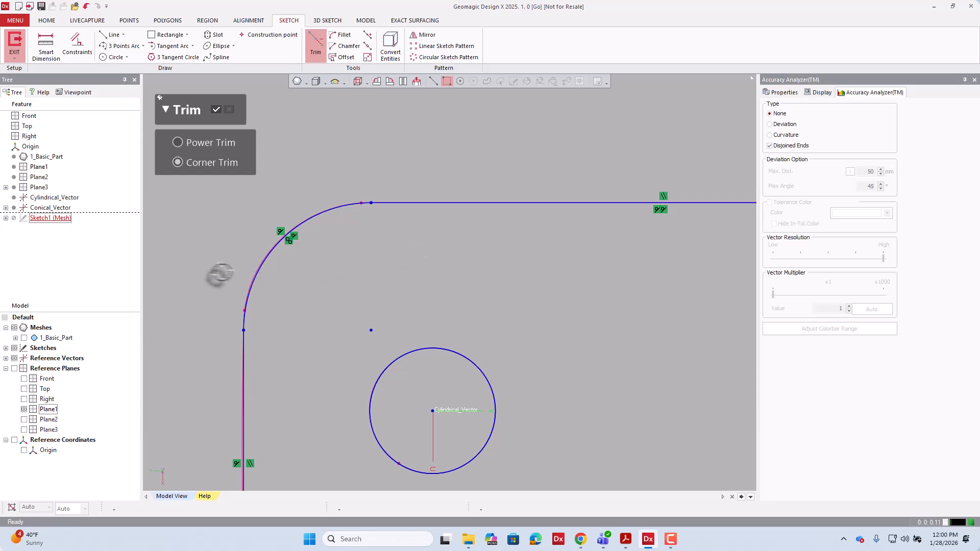
Step: Join the outer profile's upper edge, upper-right arc, right edge and lower edge at their shared ends with Corner Trims
{"action": "scroll", "coordinate": [186, 261], "scroll_direction": "down", "scroll_amount": 2}
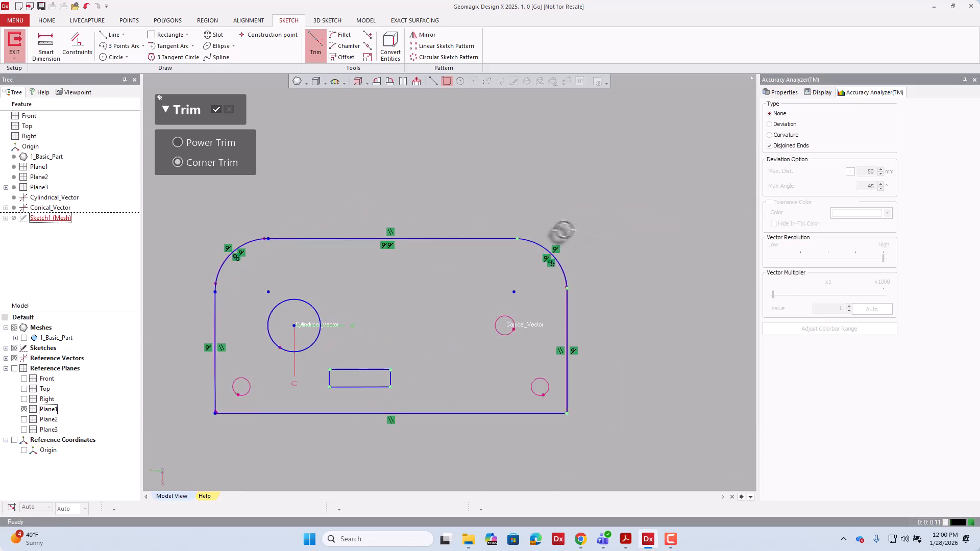
{"action": "scroll", "coordinate": [558, 227], "scroll_direction": "up", "scroll_amount": 2}
{"action": "scroll", "coordinate": [494, 236], "scroll_direction": "up", "scroll_amount": 3}
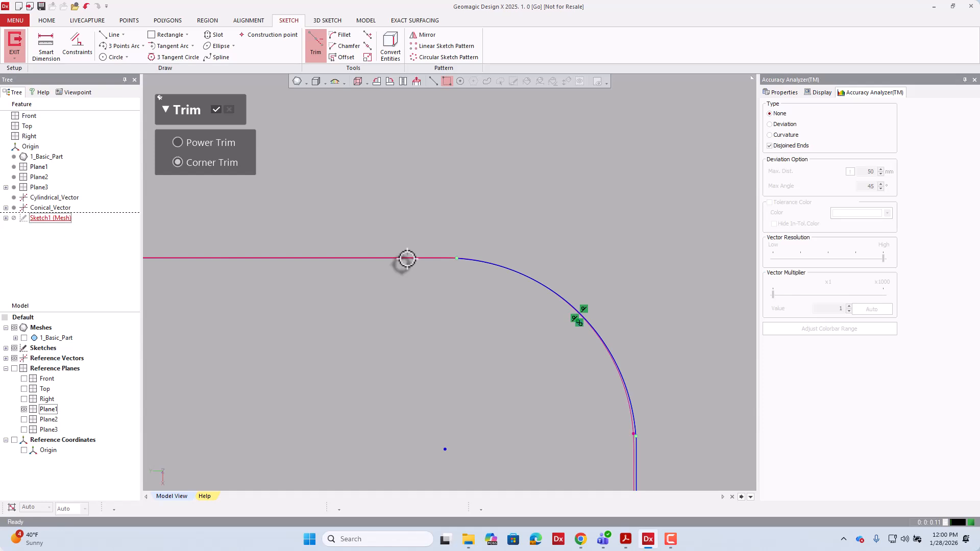
{"action": "scroll", "coordinate": [458, 259], "scroll_direction": "up", "scroll_amount": 3}
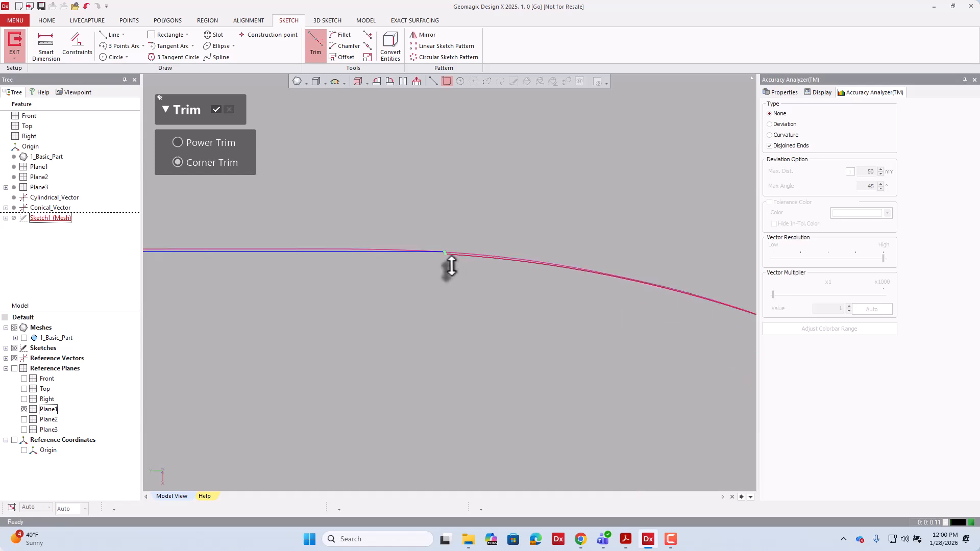
{"action": "scroll", "coordinate": [449, 295], "scroll_direction": "down", "scroll_amount": 3}
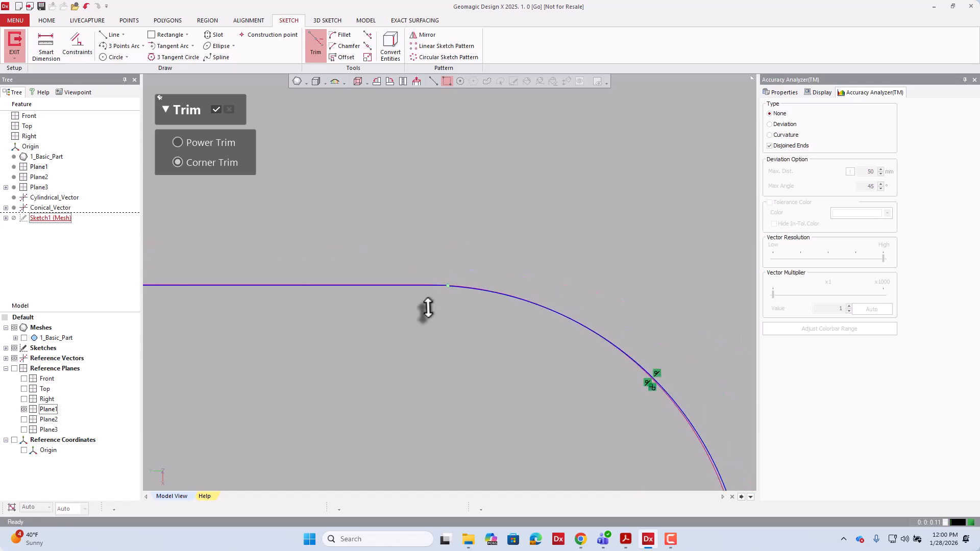
{"action": "scroll", "coordinate": [427, 308], "scroll_direction": "down", "scroll_amount": 2}
{"action": "left_click", "coordinate": [237, 293]}
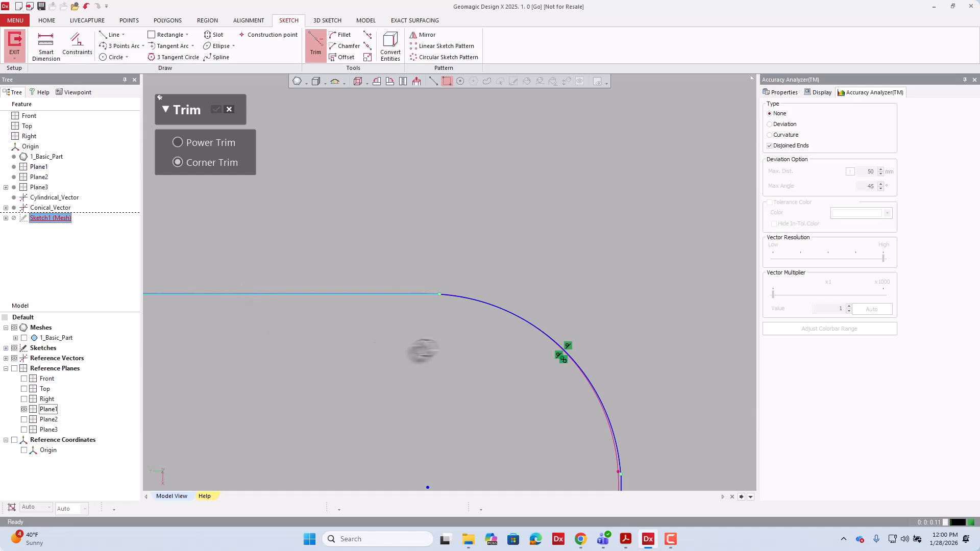
{"action": "left_click", "coordinate": [561, 347]}
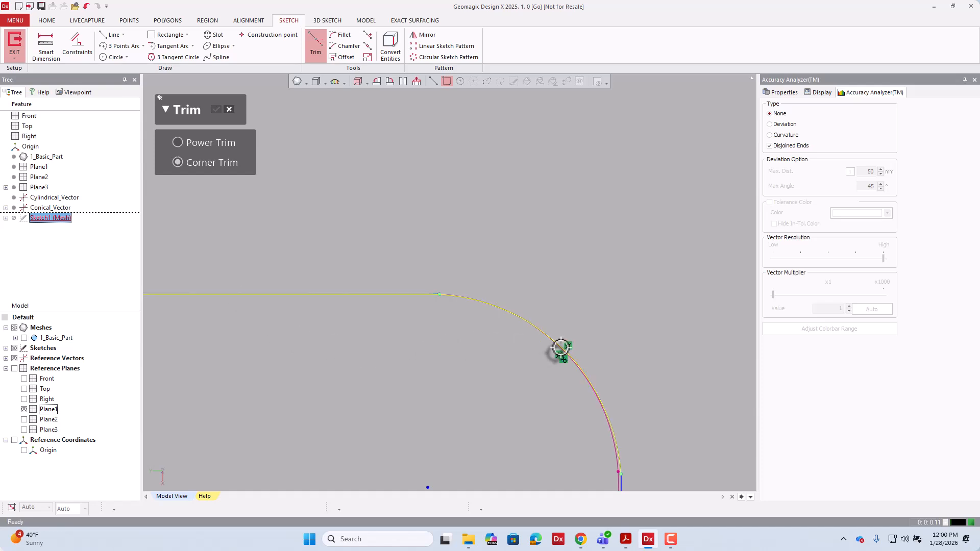
{"action": "scroll", "coordinate": [543, 297], "scroll_direction": "down", "scroll_amount": 6}
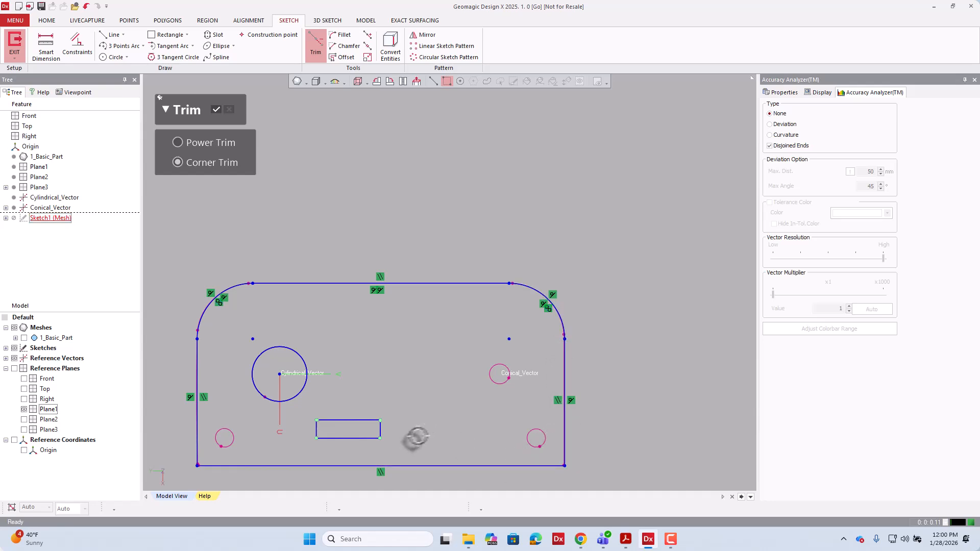
Step: Close all four corners of the small inner rectangle with Corner Trims
{"action": "scroll", "coordinate": [318, 446], "scroll_direction": "up", "scroll_amount": 1}
{"action": "scroll", "coordinate": [314, 401], "scroll_direction": "down", "scroll_amount": 2}
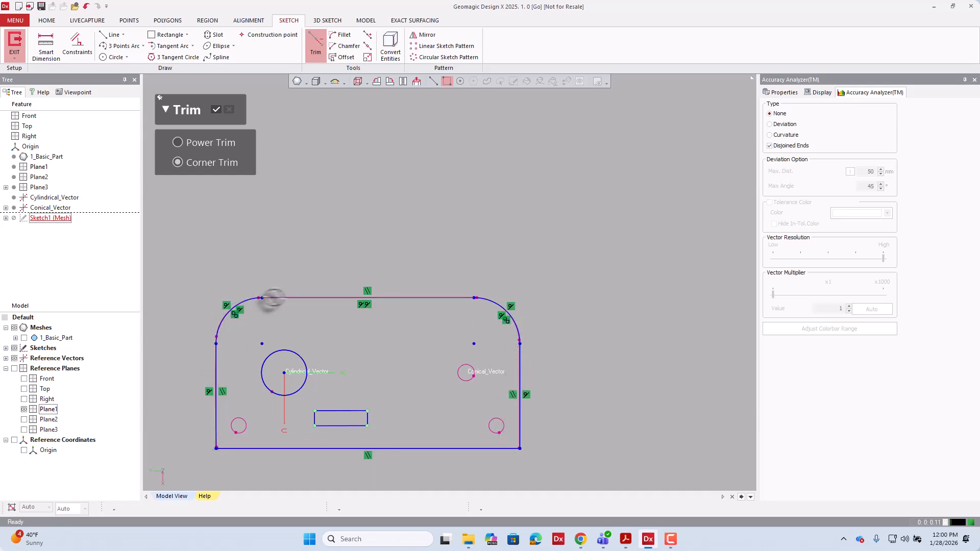
{"action": "scroll", "coordinate": [327, 428], "scroll_direction": "up", "scroll_amount": 5}
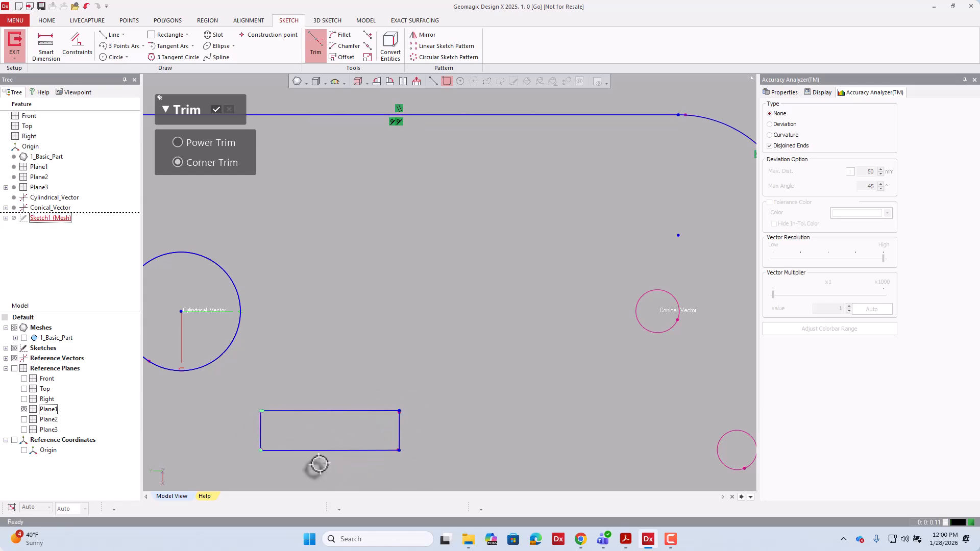
{"action": "scroll", "coordinate": [400, 324], "scroll_direction": "down", "scroll_amount": 6}
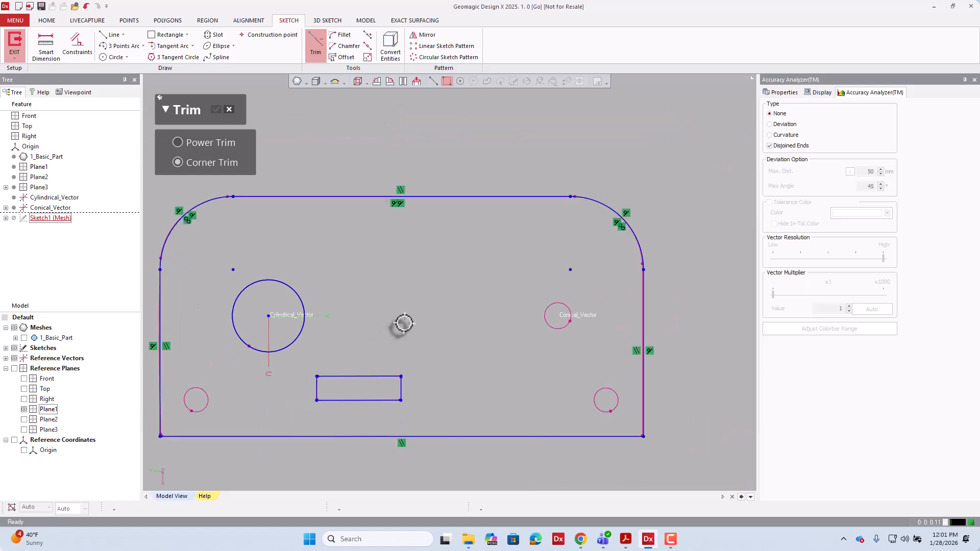
{"action": "scroll", "coordinate": [415, 323], "scroll_direction": "down", "scroll_amount": 2}
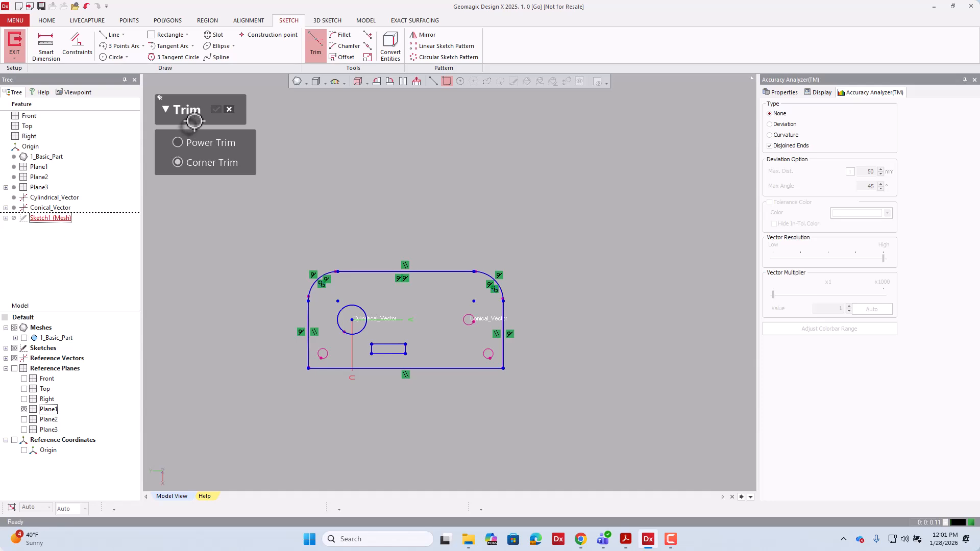
{"action": "left_click", "coordinate": [113, 35]}
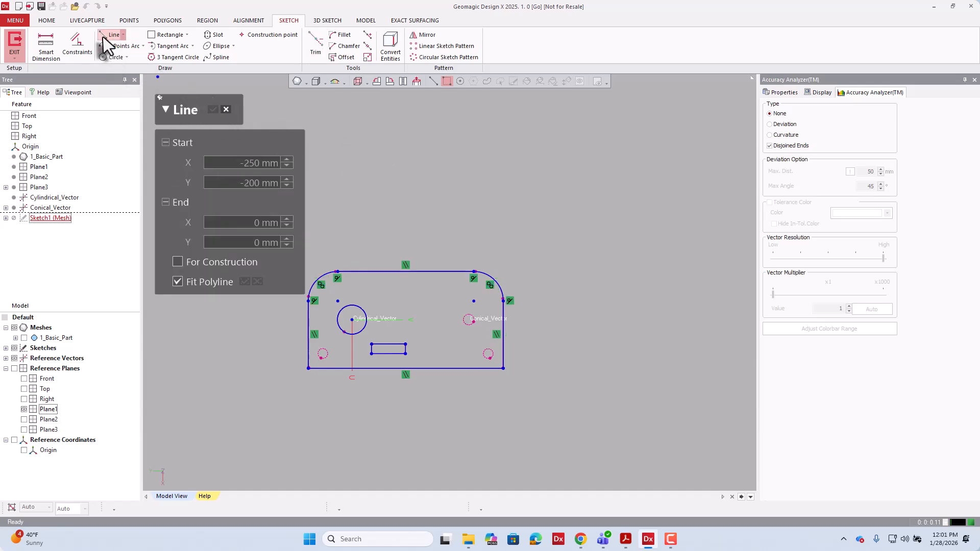
{"action": "left_click", "coordinate": [227, 109]}
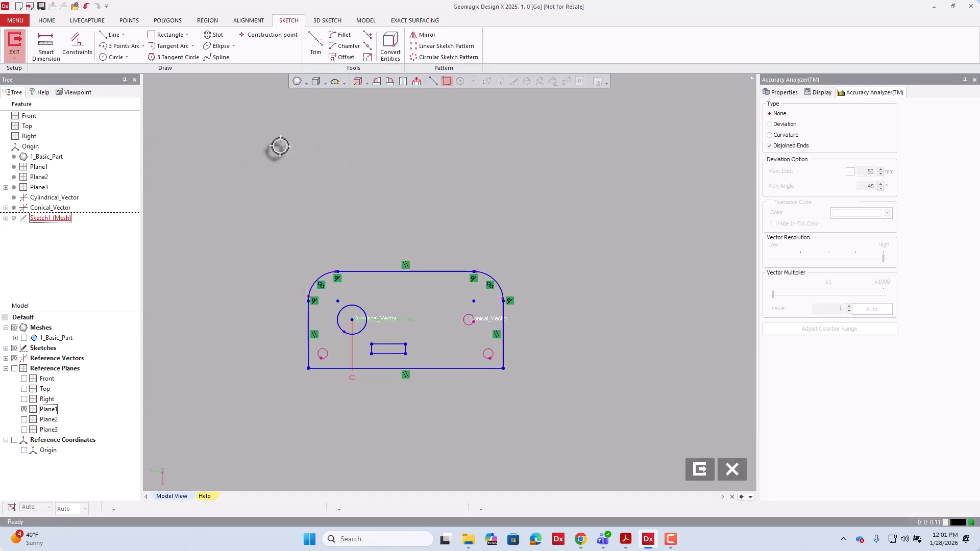
{"action": "scroll", "coordinate": [275, 158], "scroll_direction": "down", "scroll_amount": 1}
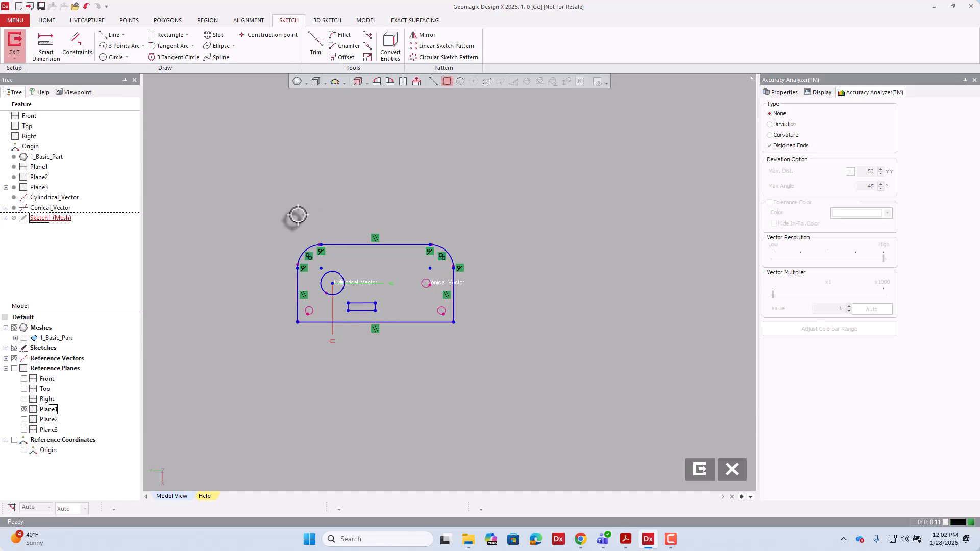
{"action": "scroll", "coordinate": [298, 215], "scroll_direction": "up", "scroll_amount": 2}
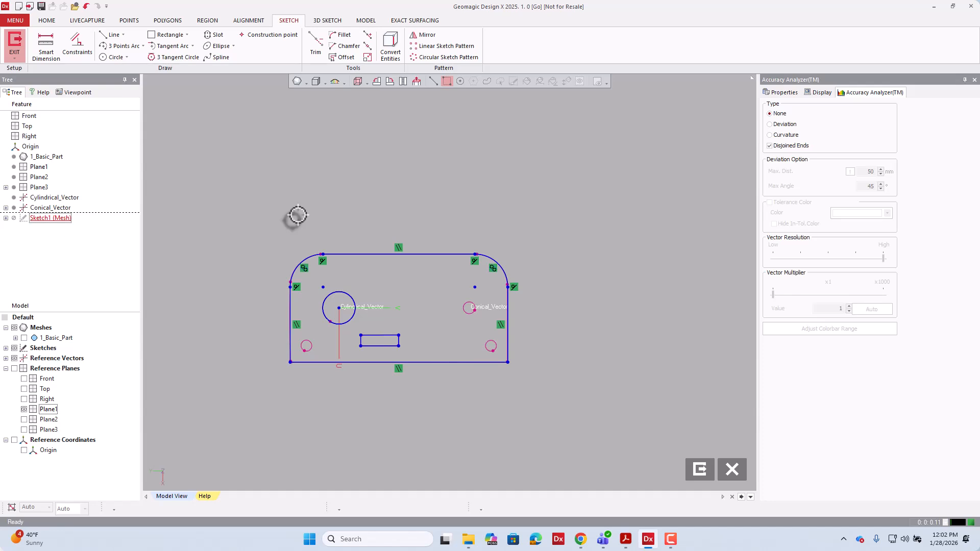
{"action": "scroll", "coordinate": [298, 215], "scroll_direction": "up", "scroll_amount": 1}
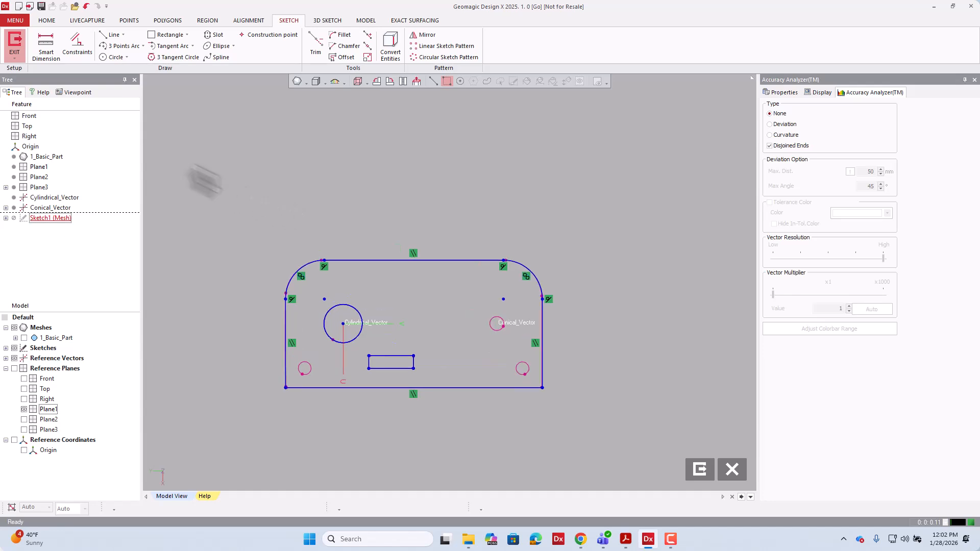
Step: Dimension the outer profile's width between its left and right edges and its height between its upper and lower edges
{"action": "left_click", "coordinate": [46, 51]}
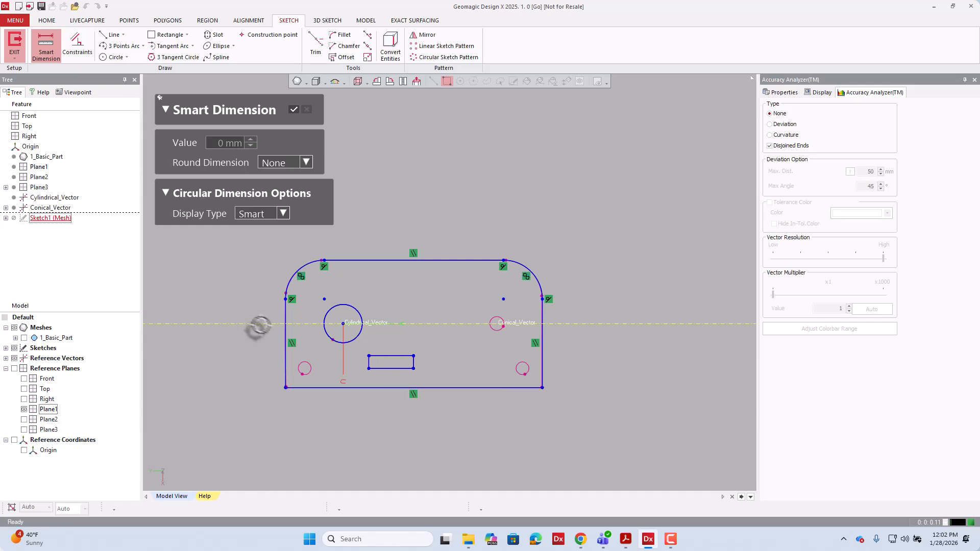
{"action": "left_click", "coordinate": [285, 333]}
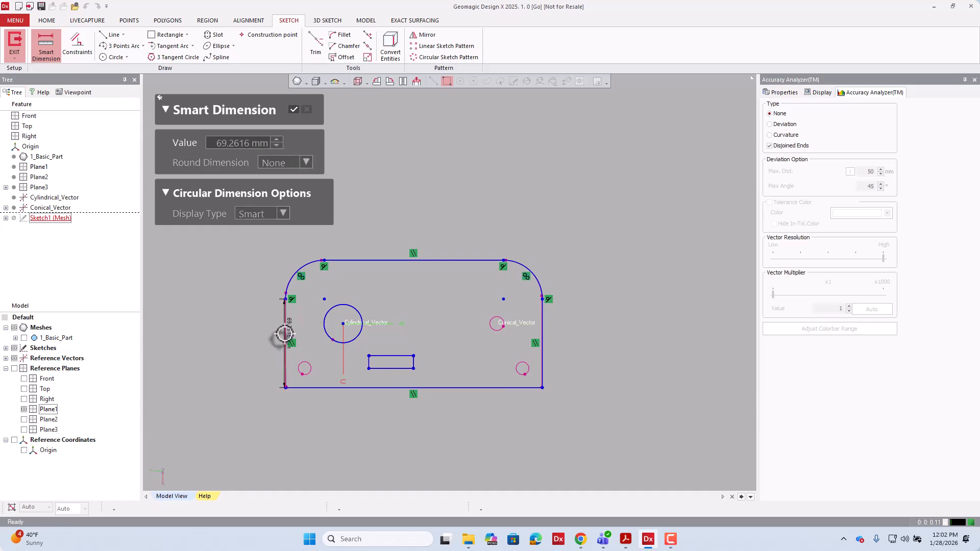
{"action": "left_click", "coordinate": [542, 367]}
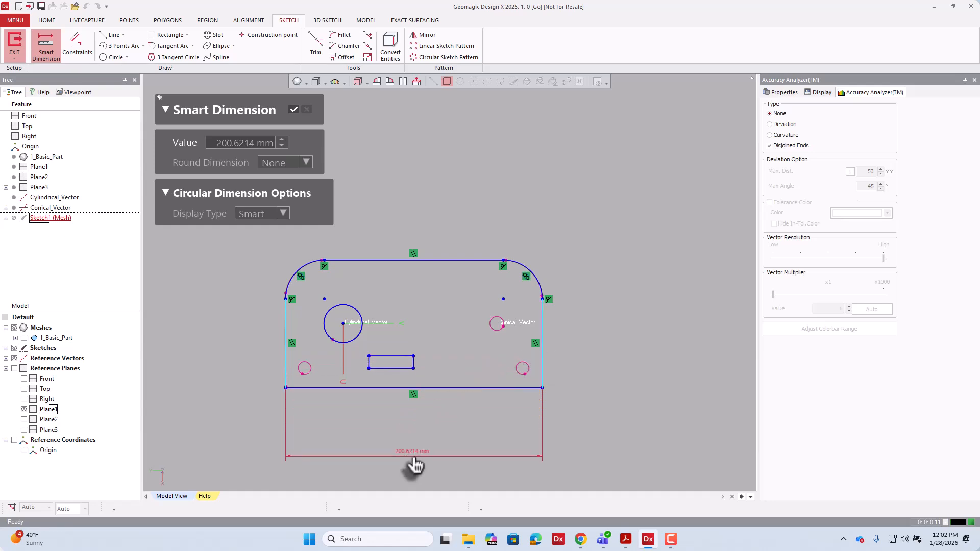
{"action": "left_click", "coordinate": [415, 455]}
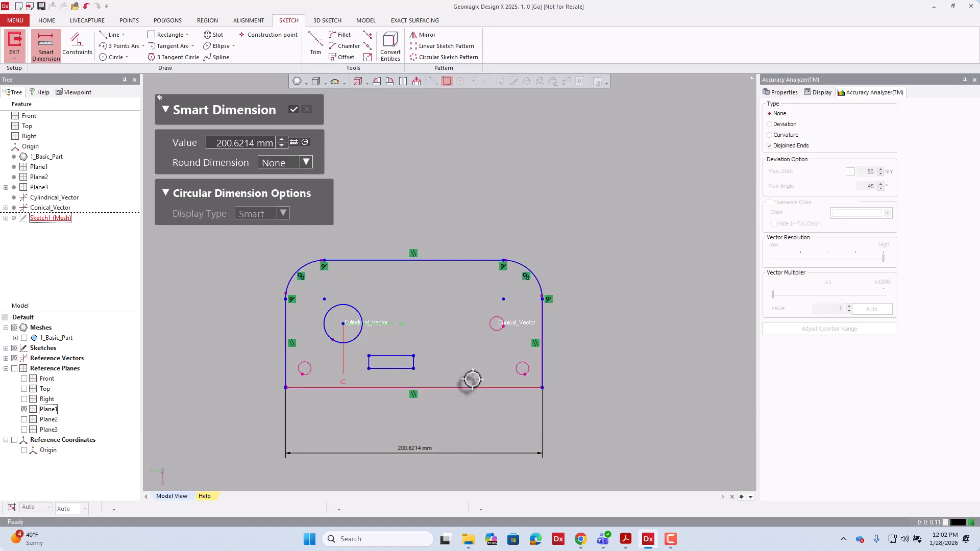
{"action": "left_click", "coordinate": [461, 262]}
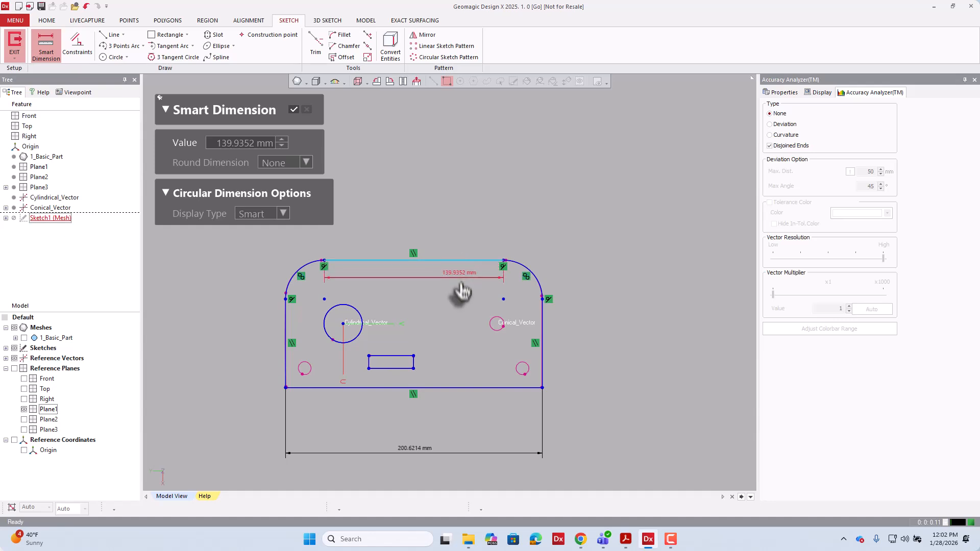
{"action": "left_click", "coordinate": [467, 390]}
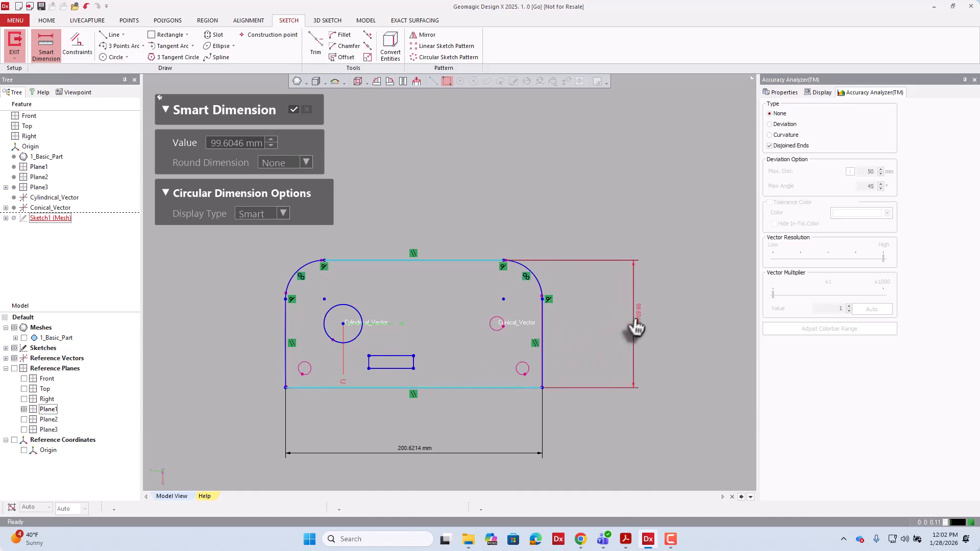
{"action": "left_click", "coordinate": [638, 327]}
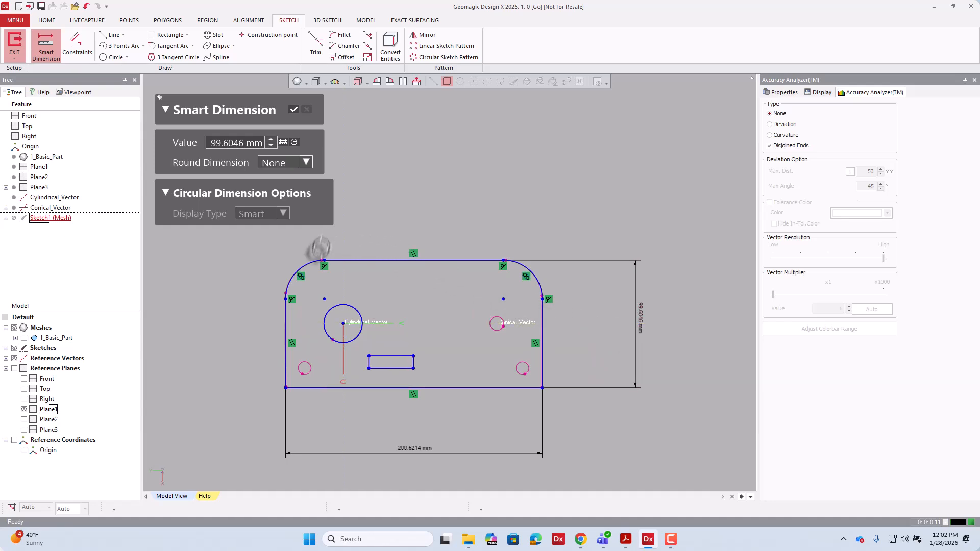
{"action": "left_click", "coordinate": [337, 304]}
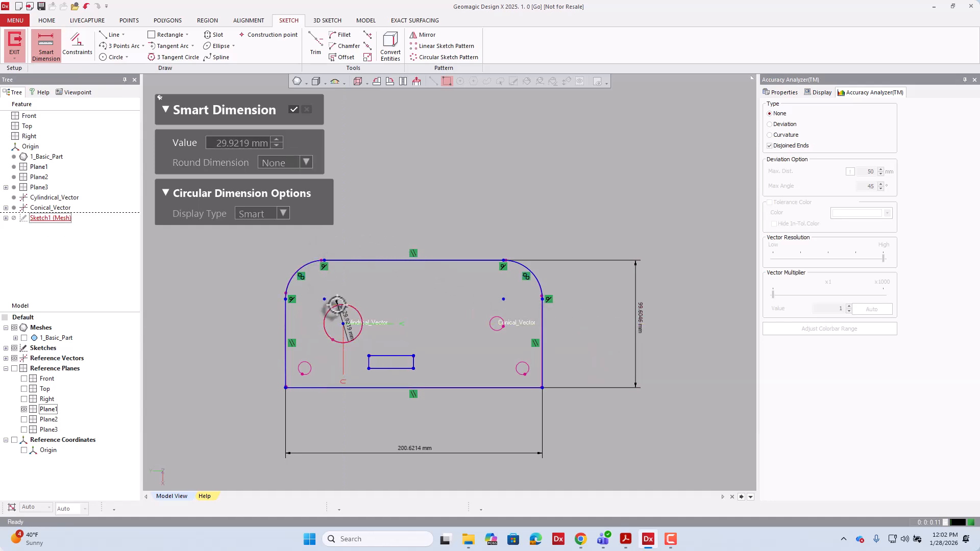
{"action": "left_click", "coordinate": [186, 325]}
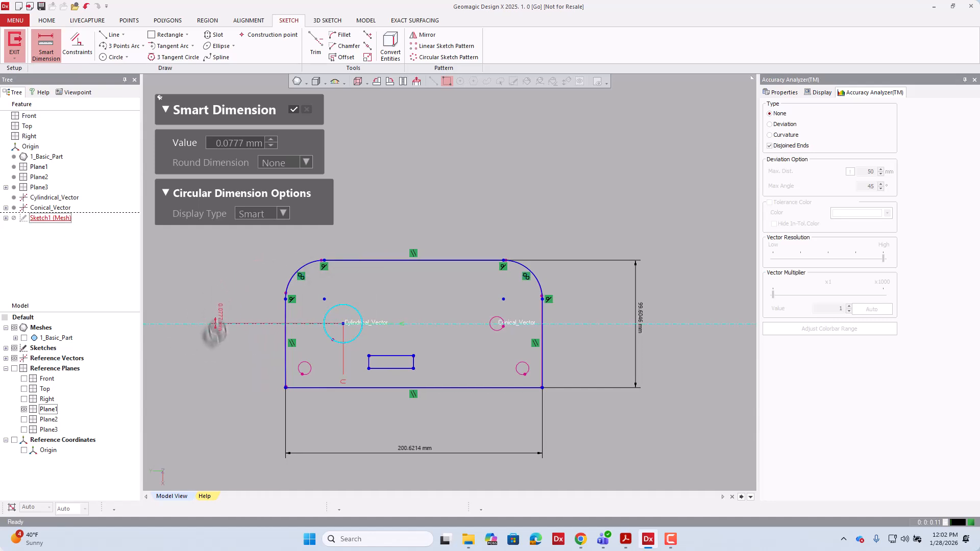
{"action": "key", "text": "Escape"}
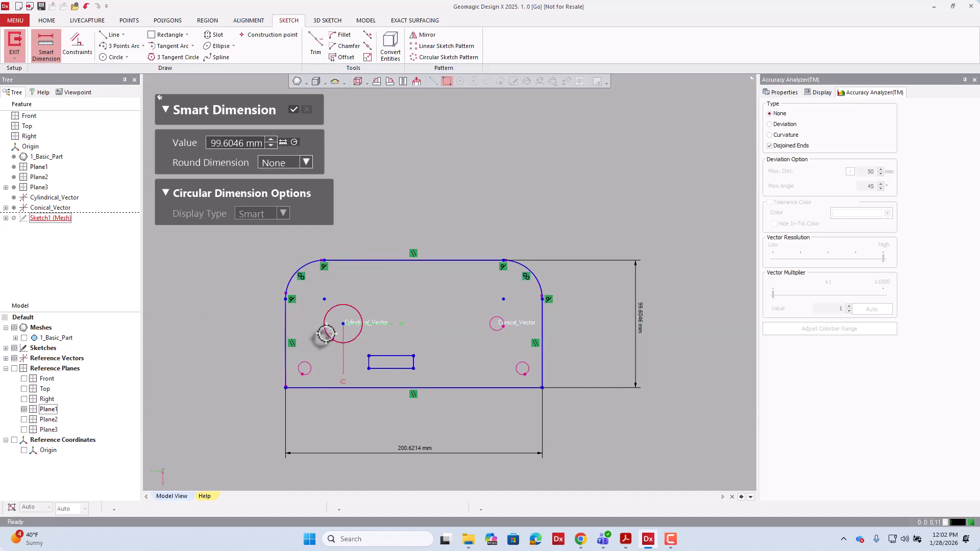
Step: Dimension the large circle's diameter and the upper-right corner arc's radius, and finish Smart Dimension
{"action": "left_click", "coordinate": [326, 335]}
{"action": "left_click", "coordinate": [199, 381]}
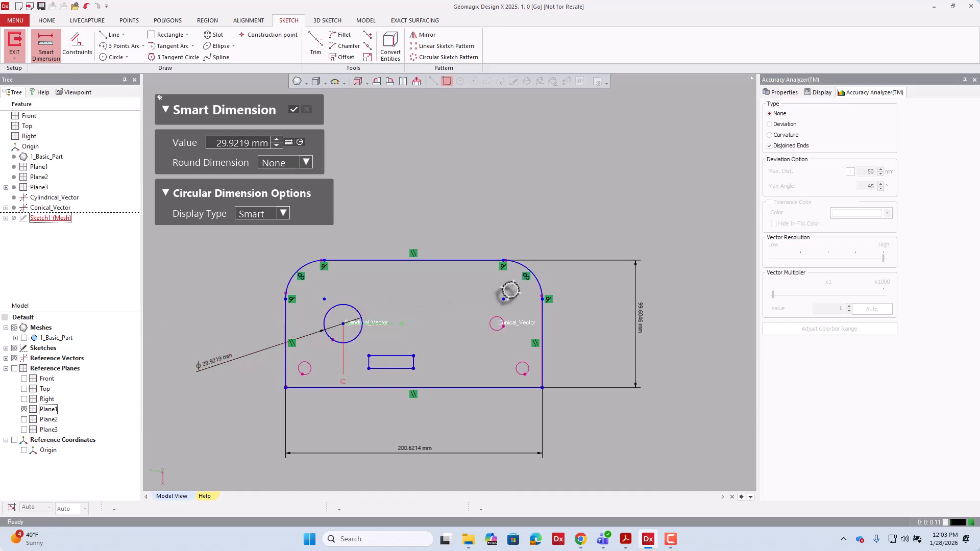
{"action": "left_click", "coordinate": [536, 280]}
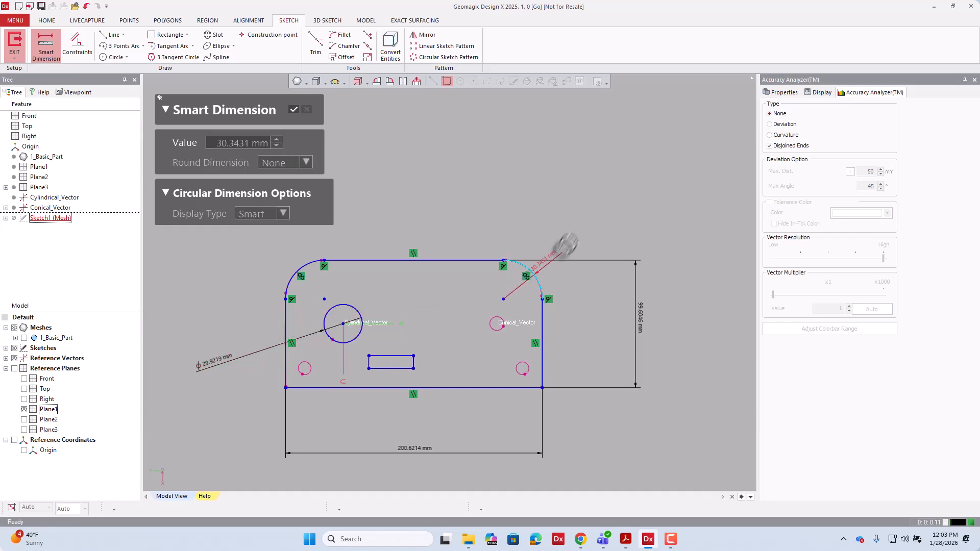
{"action": "left_click", "coordinate": [603, 216]}
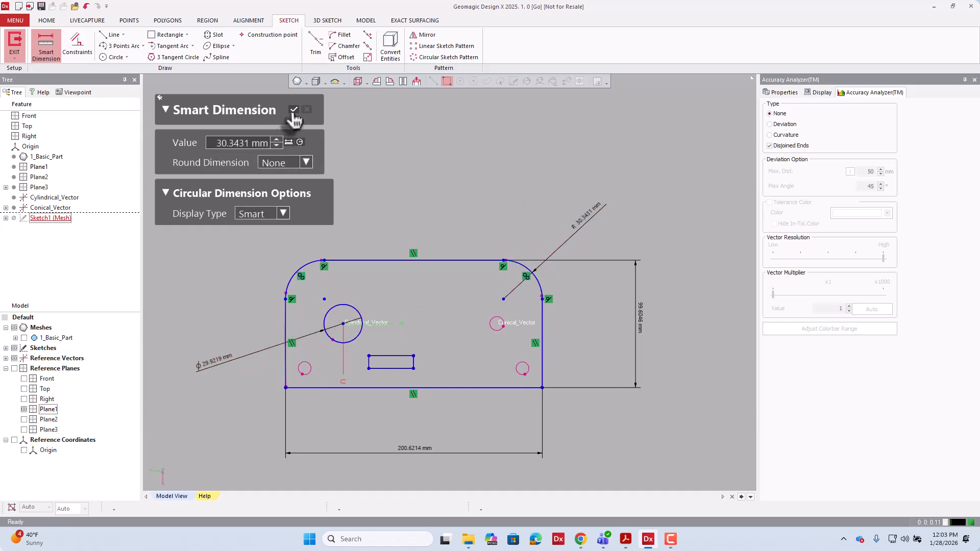
{"action": "left_click", "coordinate": [293, 109]}
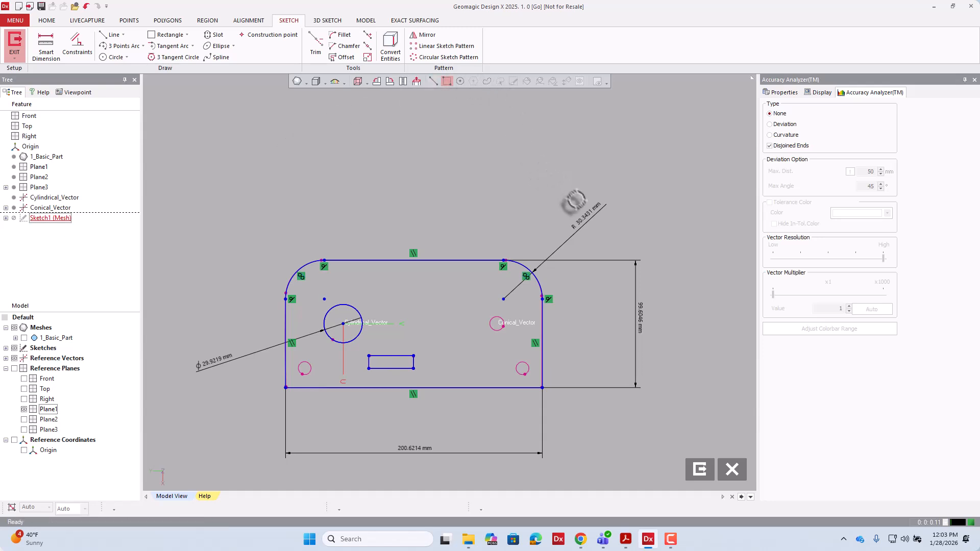
Step: Set the upper-right corner arc's radius to 30 mm and the outer profile's width to 200 mm
{"action": "left_click", "coordinate": [586, 221]}
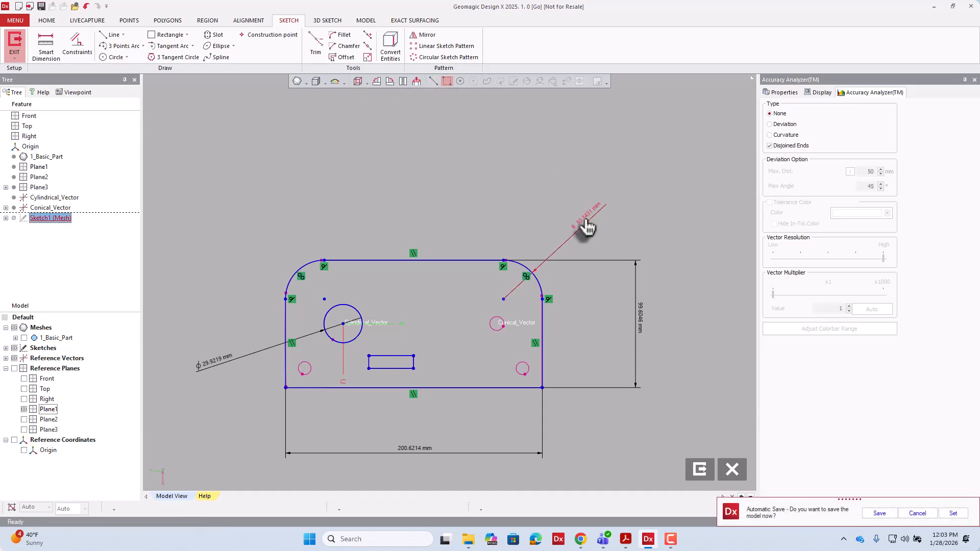
{"action": "double_click", "coordinate": [586, 221]}
{"action": "type", "text": "30"}
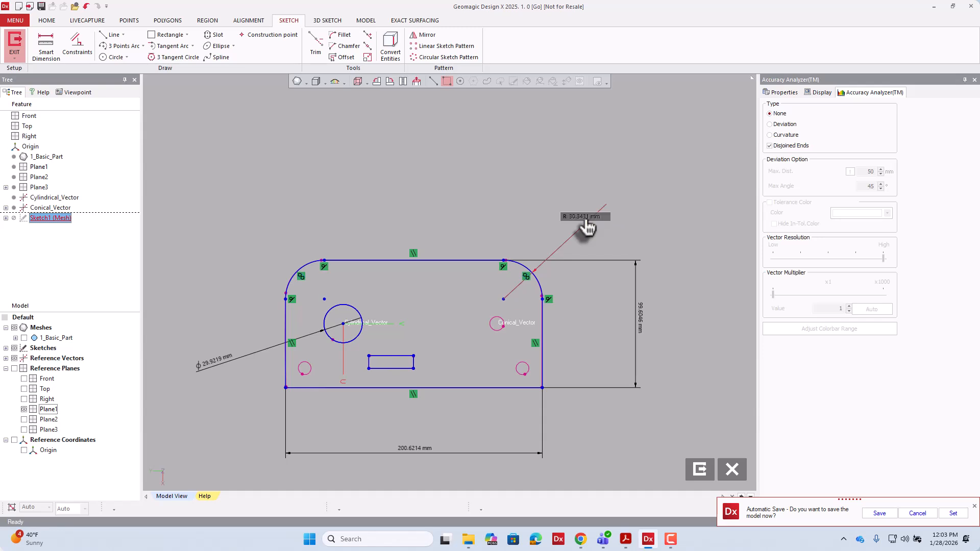
{"action": "key", "text": "Return"}
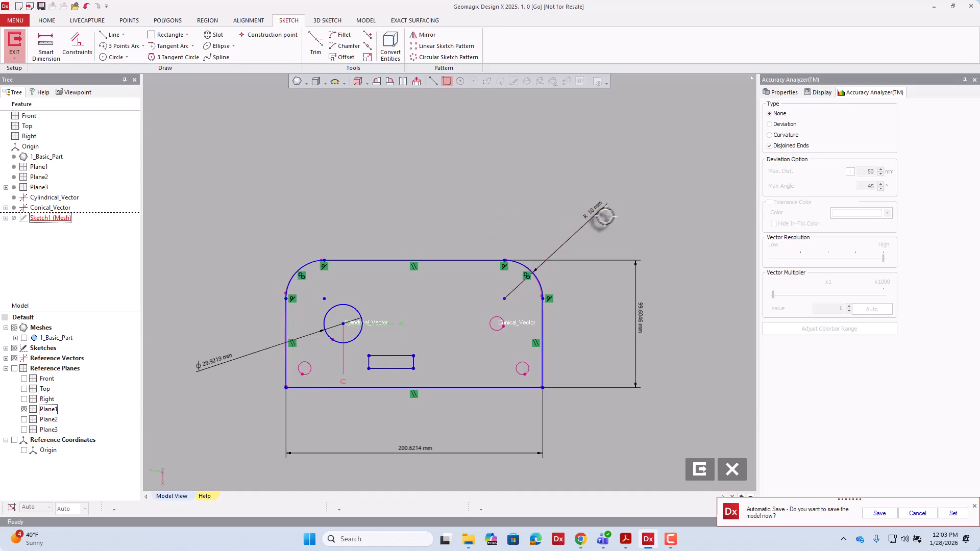
{"action": "double_click", "coordinate": [419, 454]}
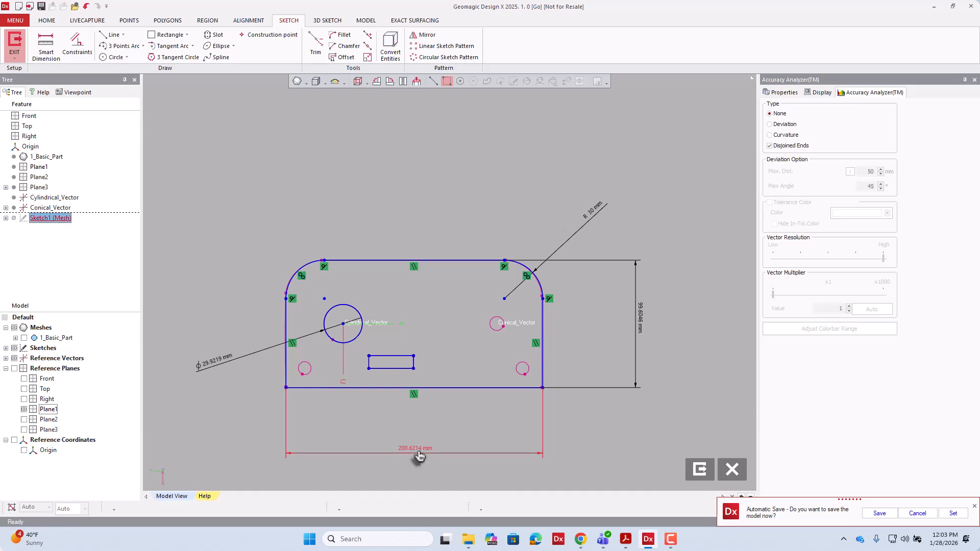
{"action": "type", "text": "2"}
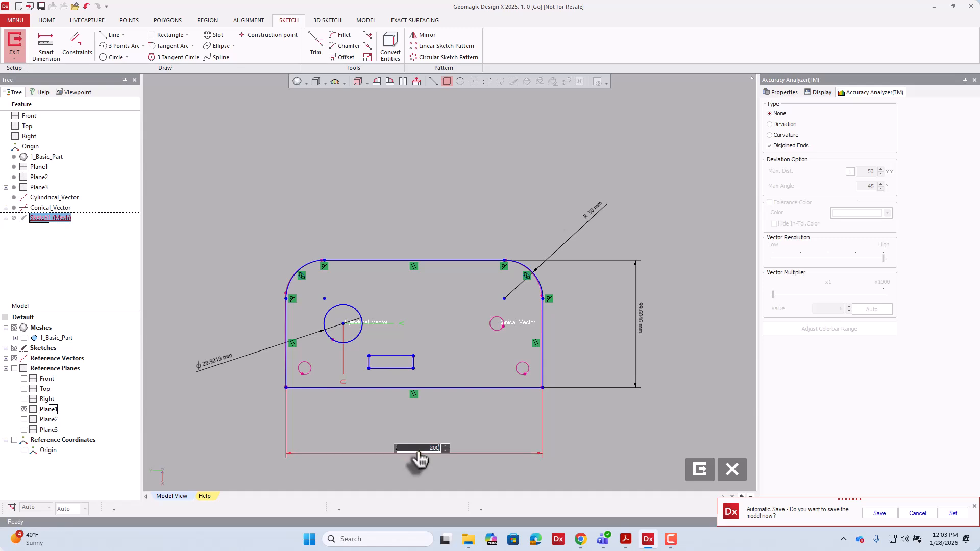
{"action": "type", "text": "00"}
{"action": "key", "text": "Return"}
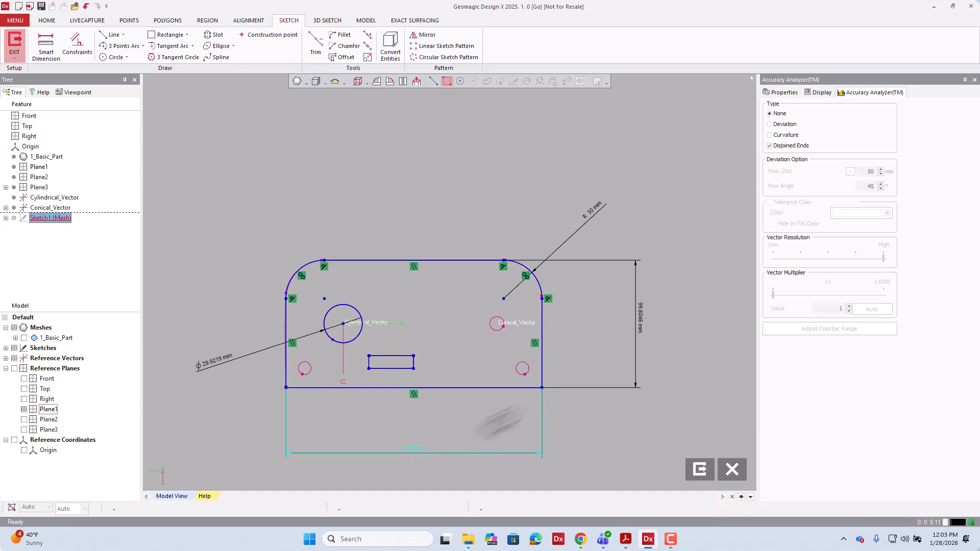
Step: Set the large circle's diameter to 30 mm and the outer profile's height to 100 mm
{"action": "double_click", "coordinate": [218, 363]}
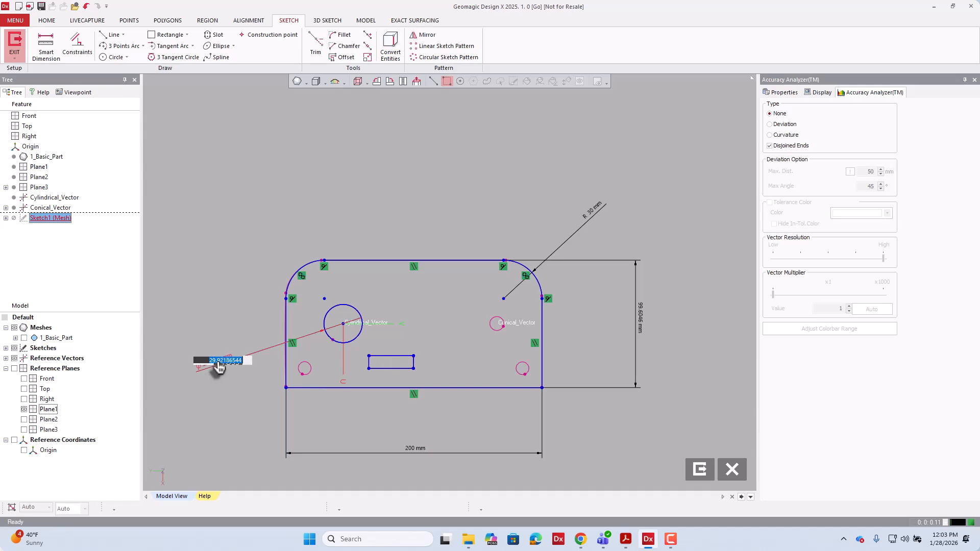
{"action": "type", "text": "30"}
{"action": "key", "text": "Return"}
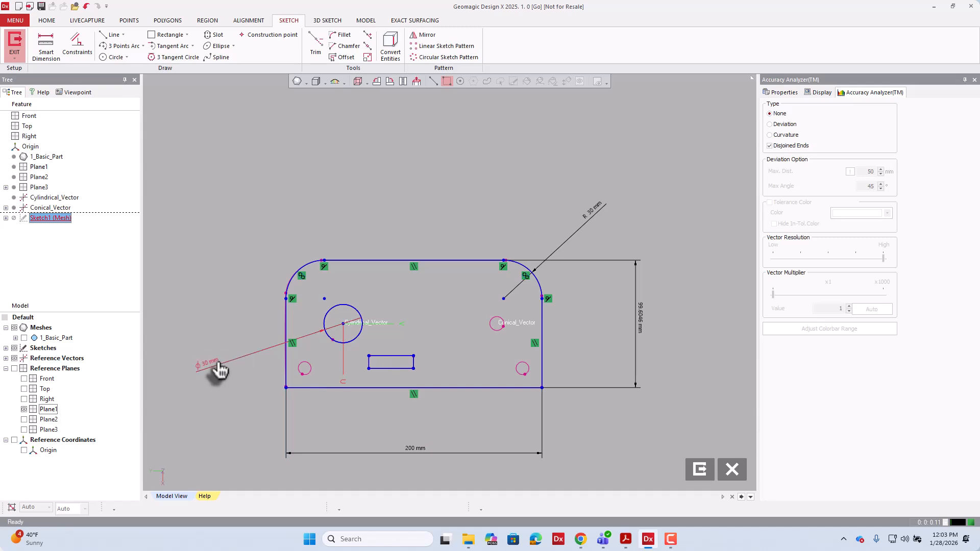
{"action": "double_click", "coordinate": [644, 316]}
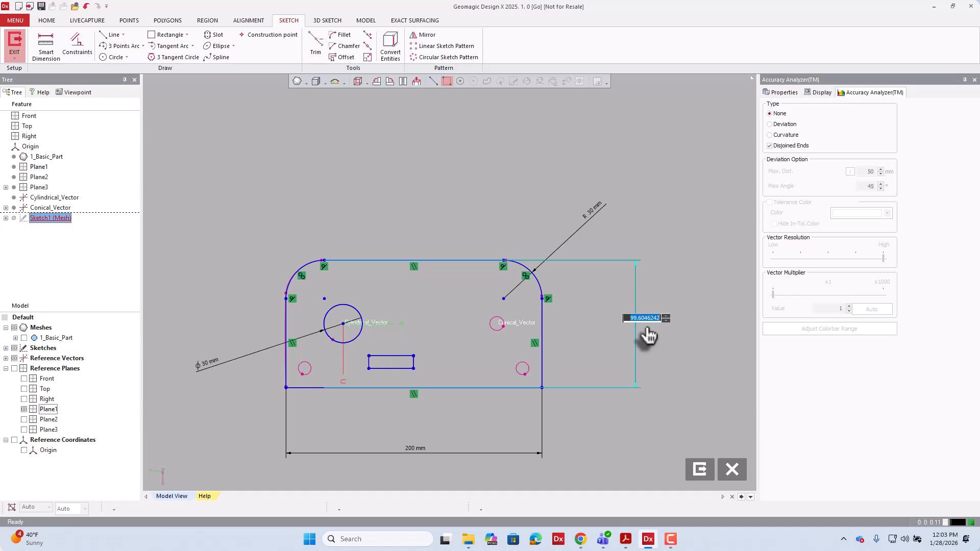
{"action": "type", "text": "100"}
{"action": "key", "text": "Return"}
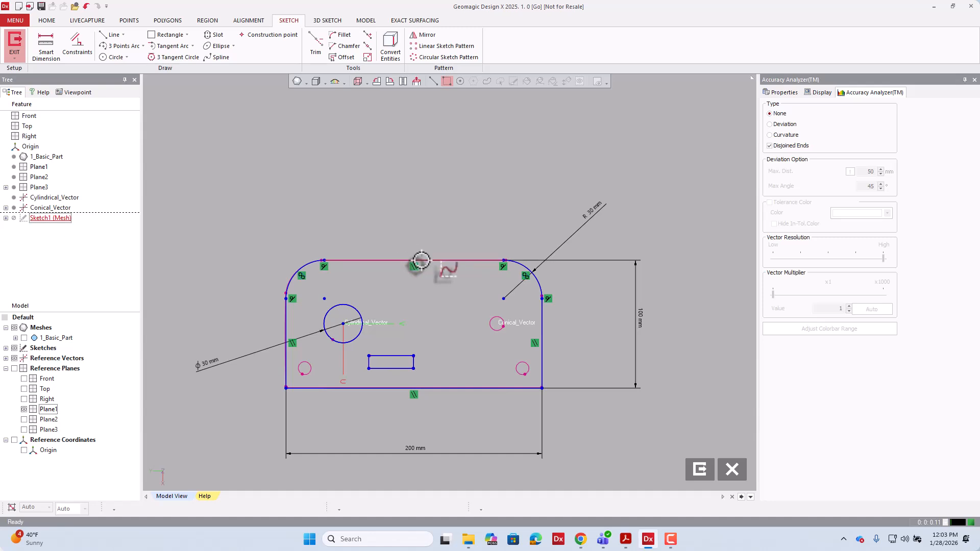
Step: Try to pull the profile's upper edge away, and move the large circle off its section outline to test its freedom
{"action": "mouse_move", "coordinate": [421, 260]}
{"action": "left_mouse_down"}
{"action": "mouse_move", "coordinate": [343, 313]}
{"action": "mouse_move", "coordinate": [367, 284]}
{"action": "mouse_move", "coordinate": [372, 232]}
{"action": "mouse_move", "coordinate": [386, 264]}
{"action": "mouse_move", "coordinate": [345, 241]}
{"action": "mouse_move", "coordinate": [384, 261]}
{"action": "mouse_move", "coordinate": [387, 239]}
{"action": "left_mouse_up"}
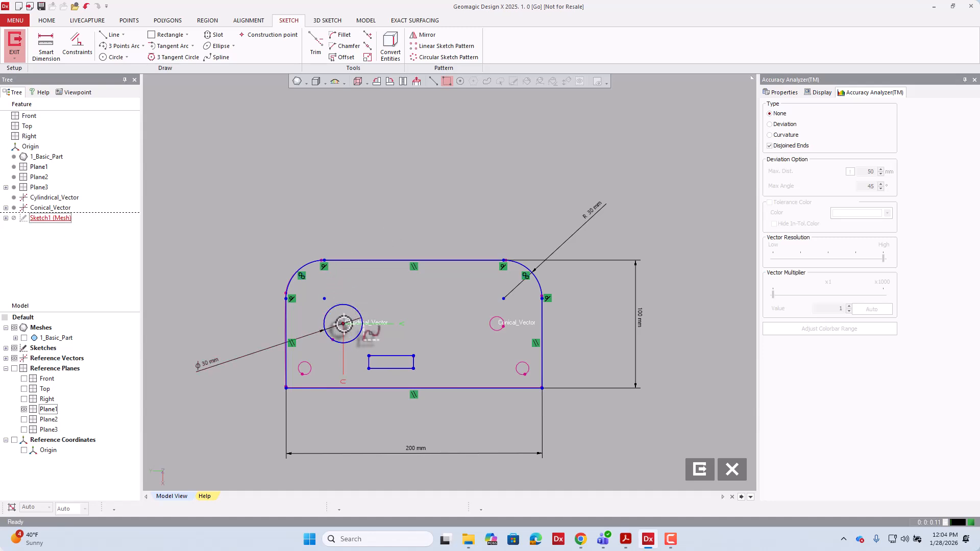
{"action": "mouse_move", "coordinate": [343, 324]}
{"action": "left_mouse_down"}
{"action": "mouse_move", "coordinate": [380, 319]}
{"action": "mouse_move", "coordinate": [350, 307]}
{"action": "mouse_move", "coordinate": [385, 315]}
{"action": "mouse_move", "coordinate": [416, 298]}
{"action": "mouse_move", "coordinate": [424, 314]}
{"action": "left_mouse_up"}
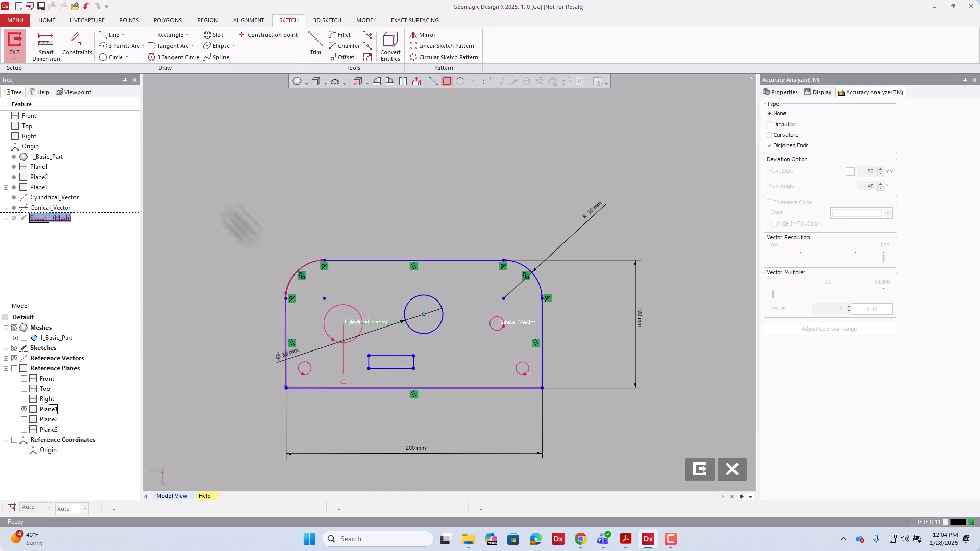
Step: Draw two construction centerlines from the Cylindrical_Vector point: a vertical one 88.75 mm long downward and a horizontal one to the Conical_Vector
{"action": "left_click", "coordinate": [123, 34]}
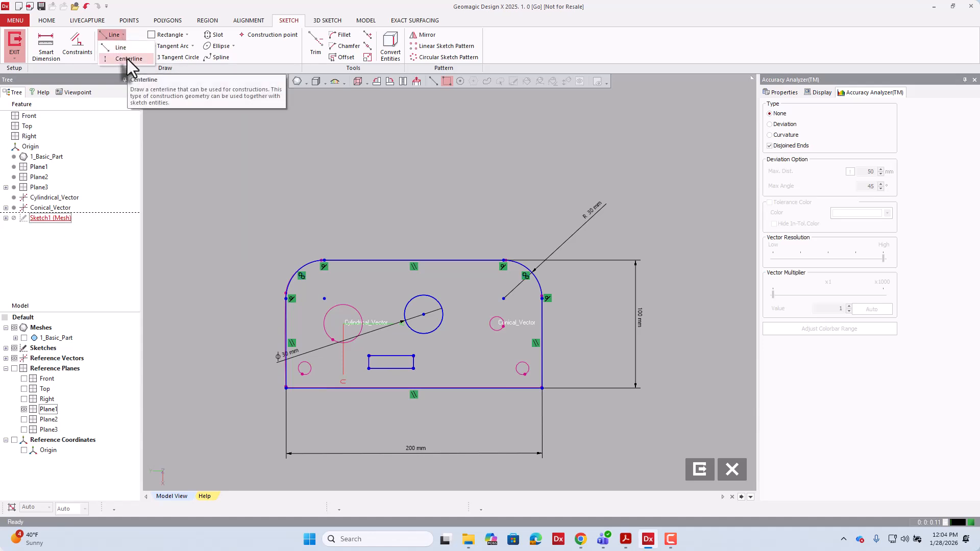
{"action": "left_click", "coordinate": [128, 59]}
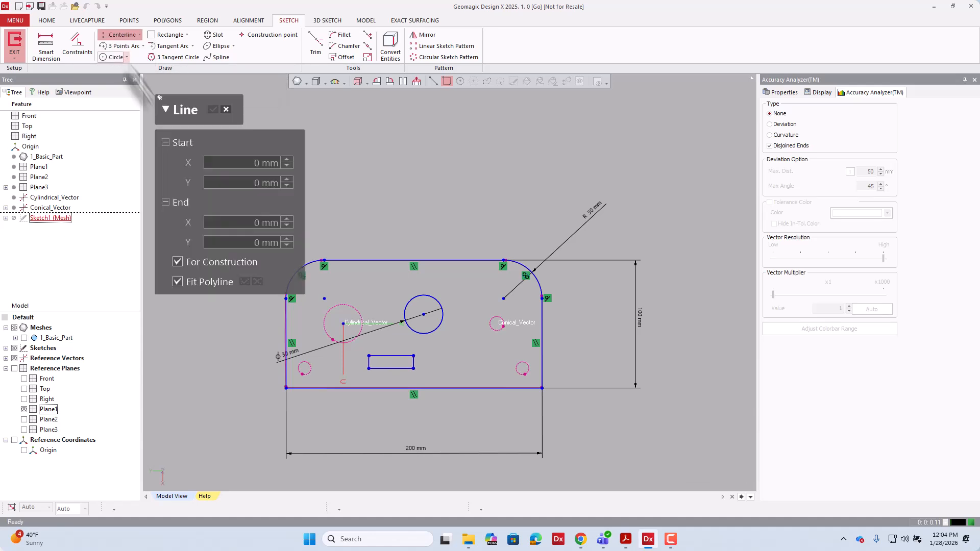
{"action": "left_click", "coordinate": [343, 323]}
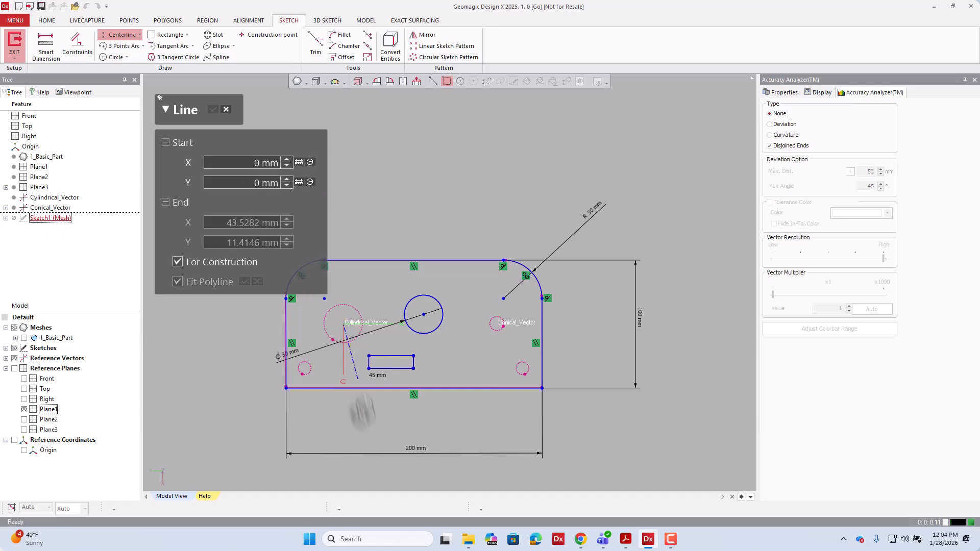
{"action": "left_click", "coordinate": [343, 437]}
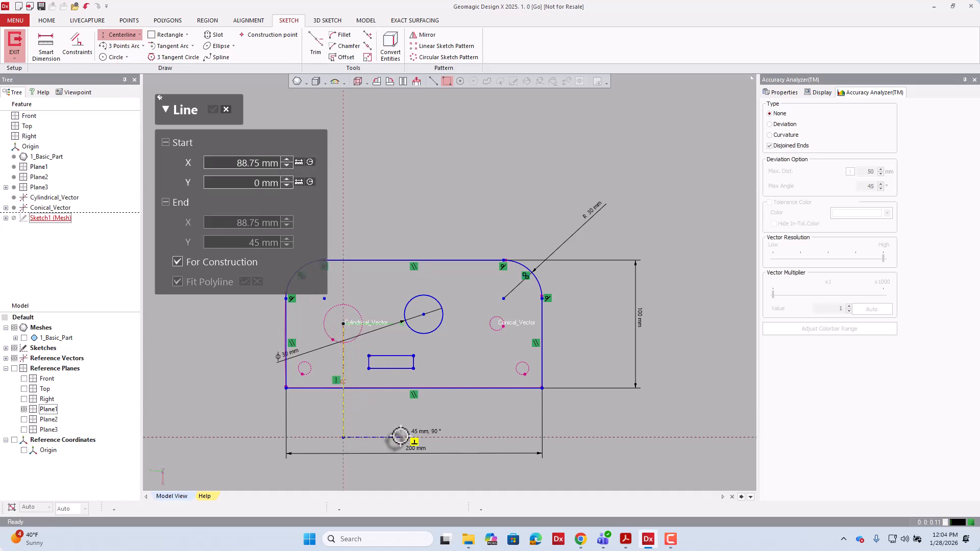
{"action": "key", "text": "Escape"}
{"action": "left_click", "coordinate": [343, 324]}
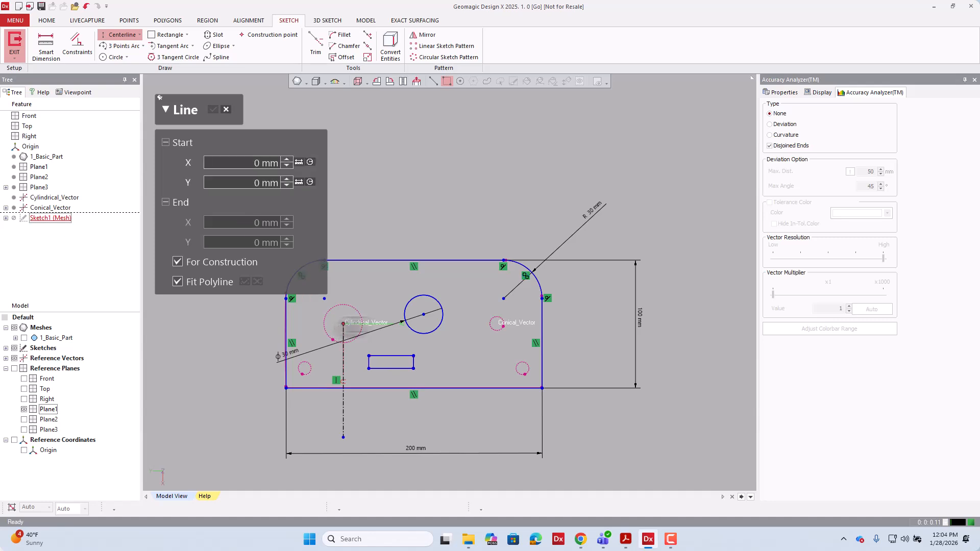
{"action": "left_click", "coordinate": [517, 323]}
{"action": "key", "text": "Escape"}
{"action": "key", "text": "Escape"}
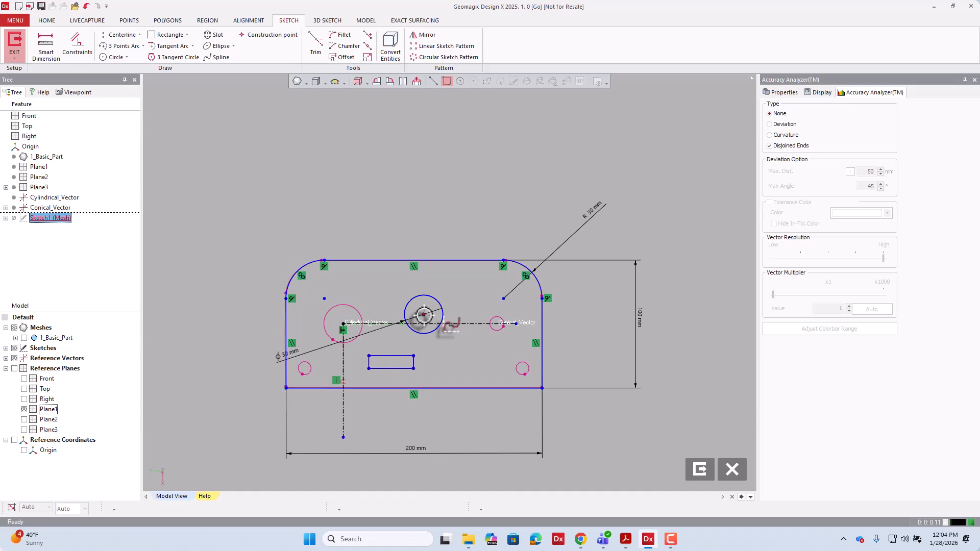
Step: Move the large circle's center onto the shared start point of the two centerlines and check its fit to the section outline
{"action": "mouse_move", "coordinate": [424, 314]}
{"action": "left_mouse_down"}
{"action": "mouse_move", "coordinate": [373, 299]}
{"action": "mouse_move", "coordinate": [344, 323]}
{"action": "left_mouse_up"}
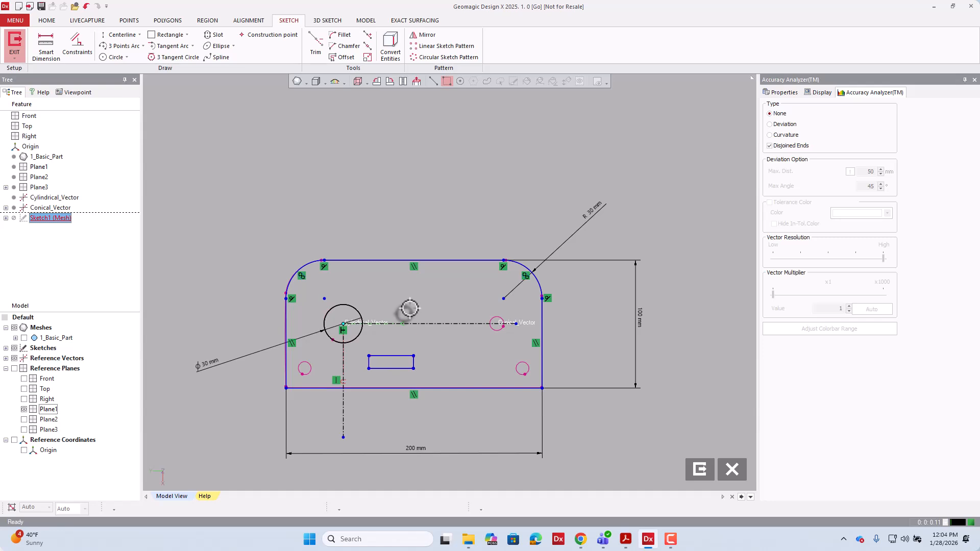
{"action": "scroll", "coordinate": [343, 325], "scroll_direction": "up", "scroll_amount": 5}
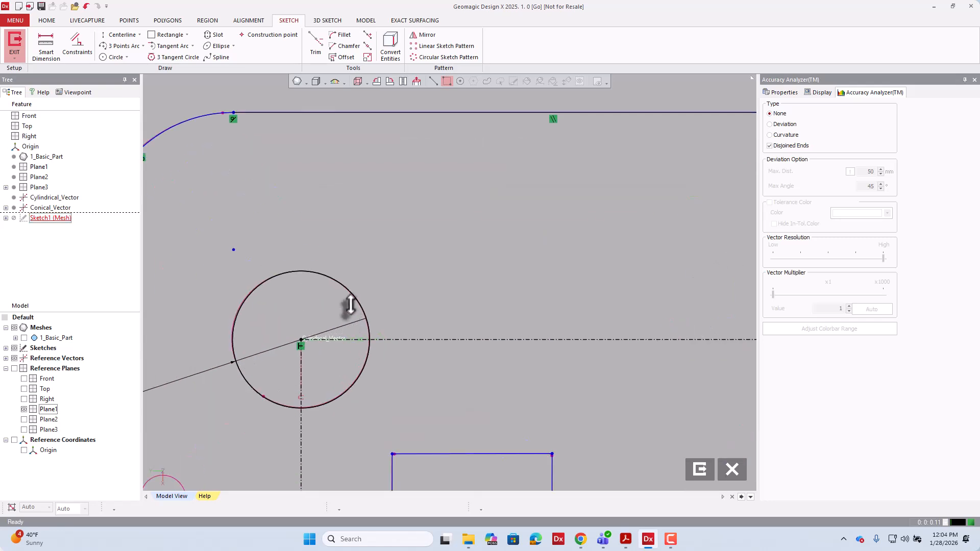
{"action": "scroll", "coordinate": [360, 327], "scroll_direction": "down", "scroll_amount": 5}
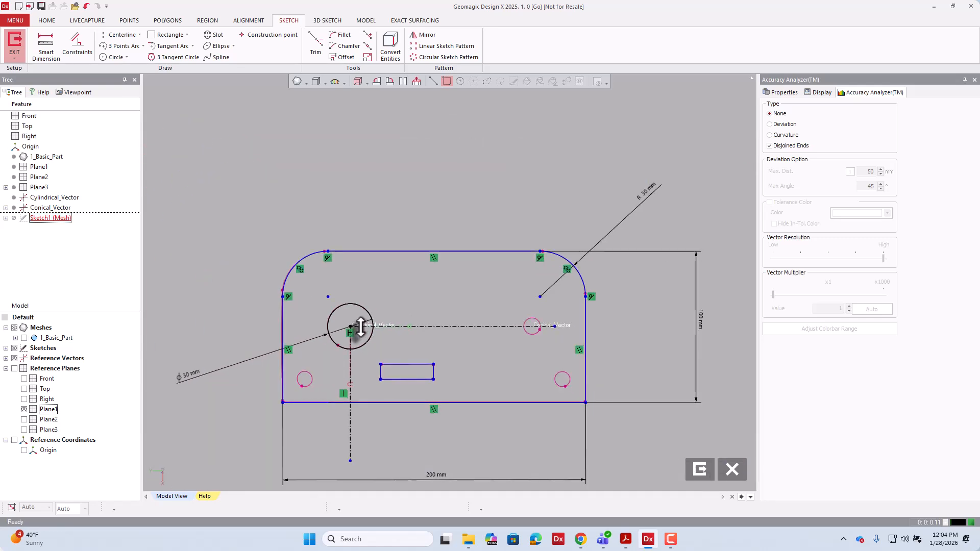
{"action": "scroll", "coordinate": [352, 327], "scroll_direction": "down", "scroll_amount": 1}
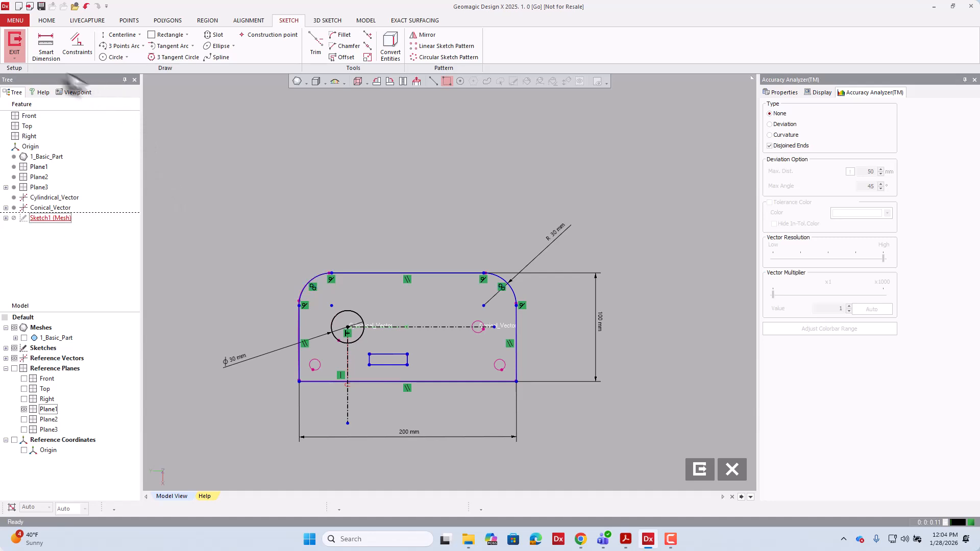
{"action": "left_click", "coordinate": [46, 45]}
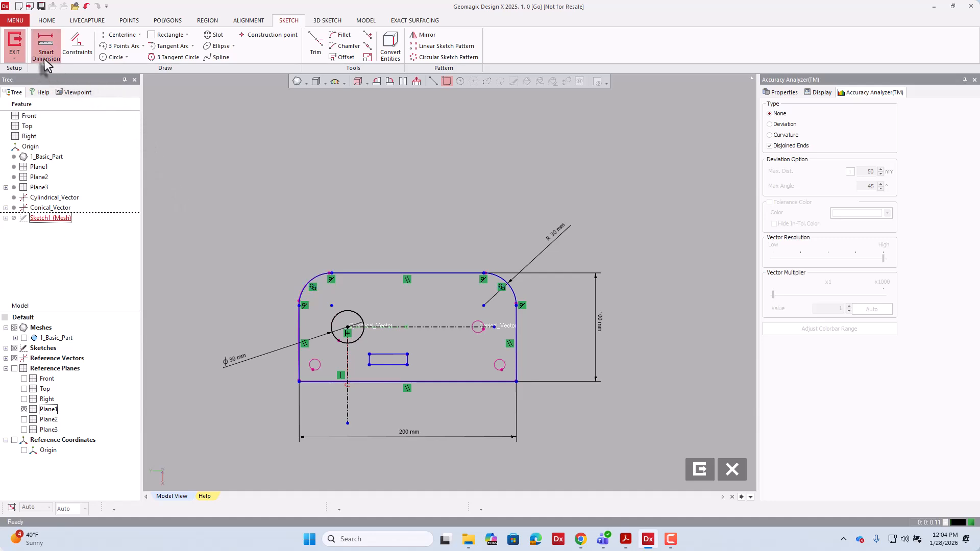
{"action": "left_click", "coordinate": [348, 360]}
{"action": "left_click", "coordinate": [300, 337]}
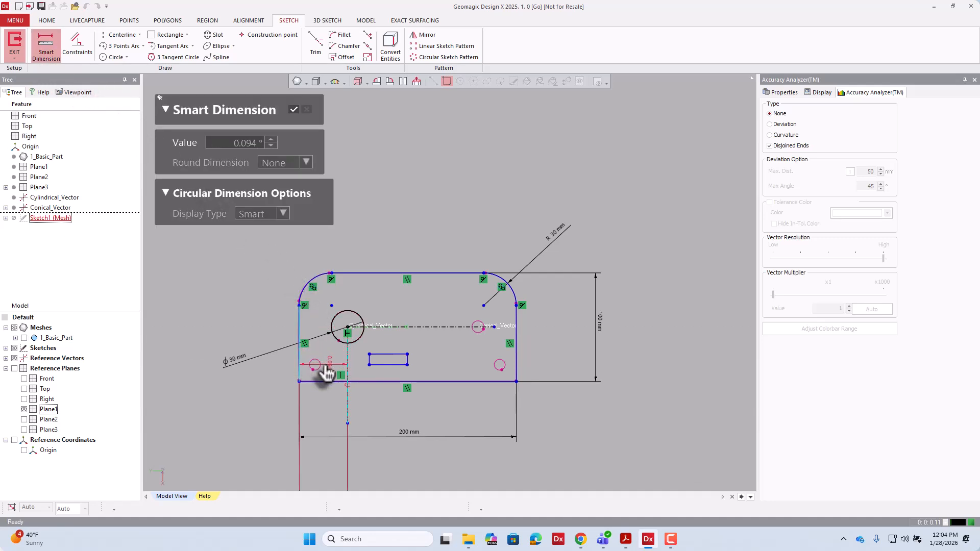
{"action": "key", "text": "Escape"}
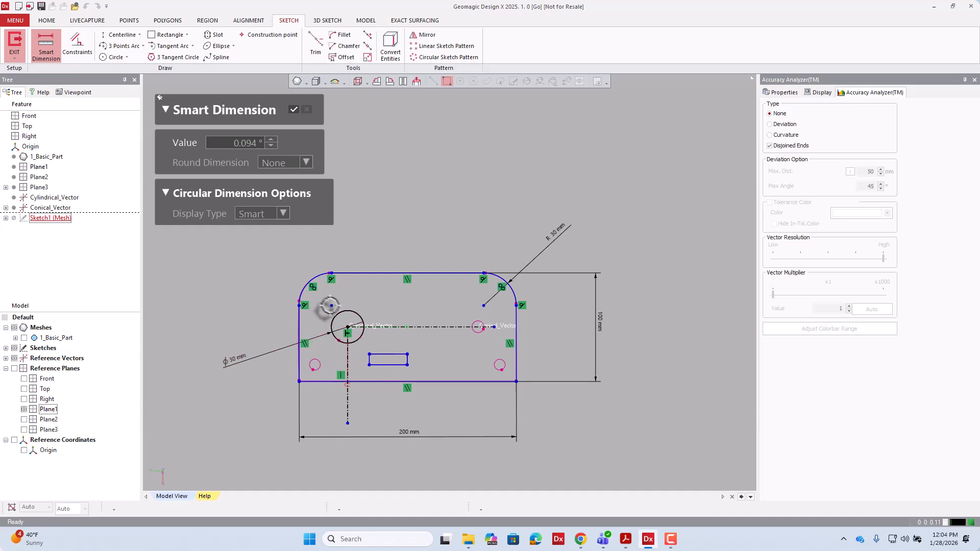
{"action": "left_click", "coordinate": [347, 354]}
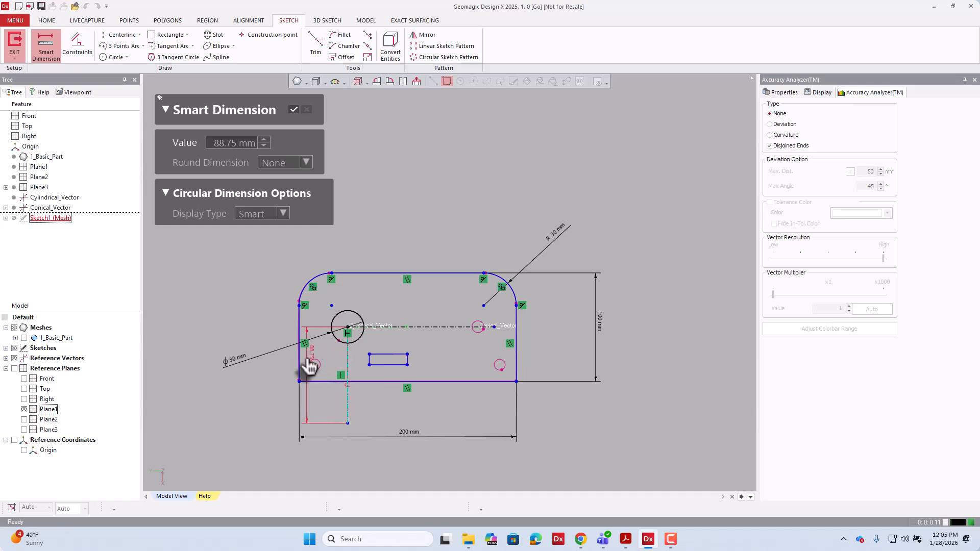
{"action": "key", "text": "Escape"}
{"action": "key", "text": "Escape"}
Step: Constrain the vertical centerline Parallel to the outer profile's left edge
{"action": "left_click", "coordinate": [347, 361]}
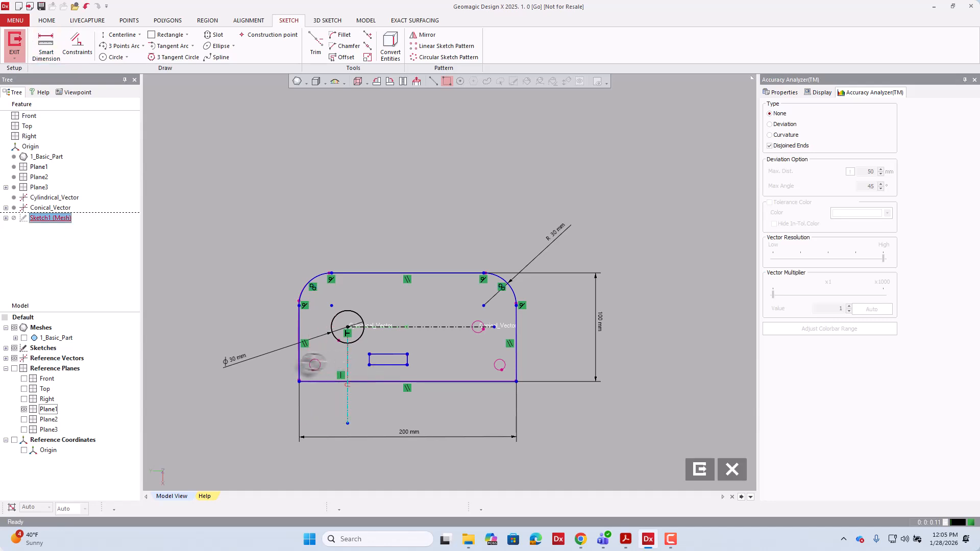
{"action": "left_click", "coordinate": [300, 362], "text": "ctrl"}
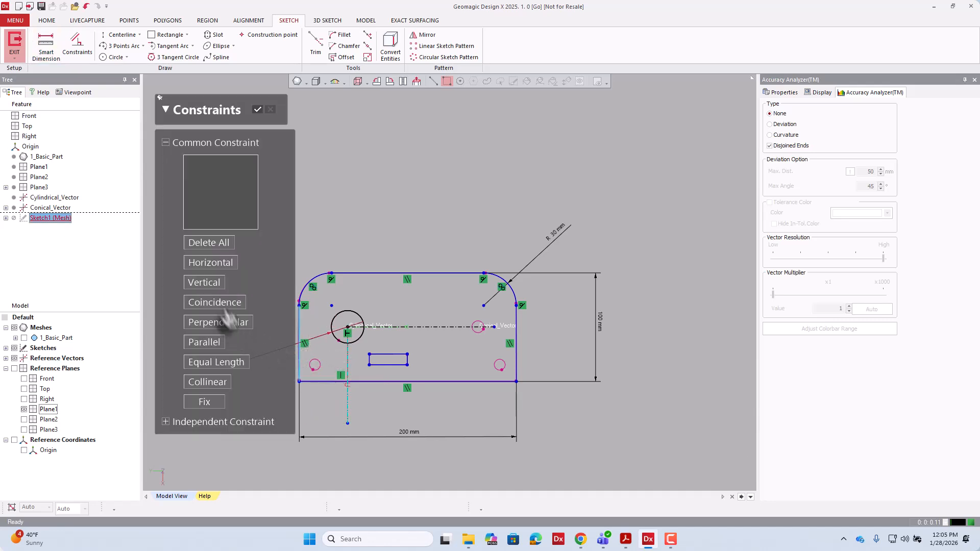
{"action": "left_click", "coordinate": [215, 350]}
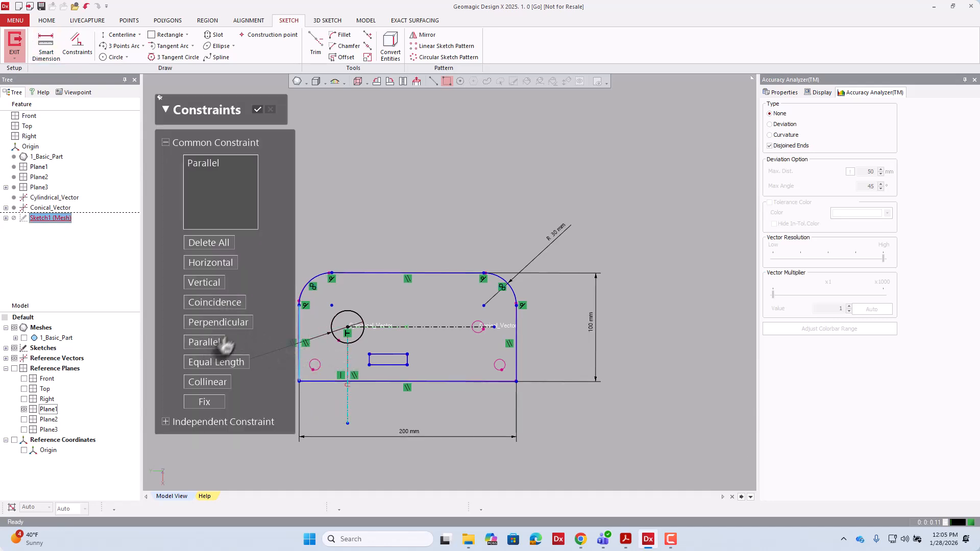
{"action": "left_click", "coordinate": [257, 110]}
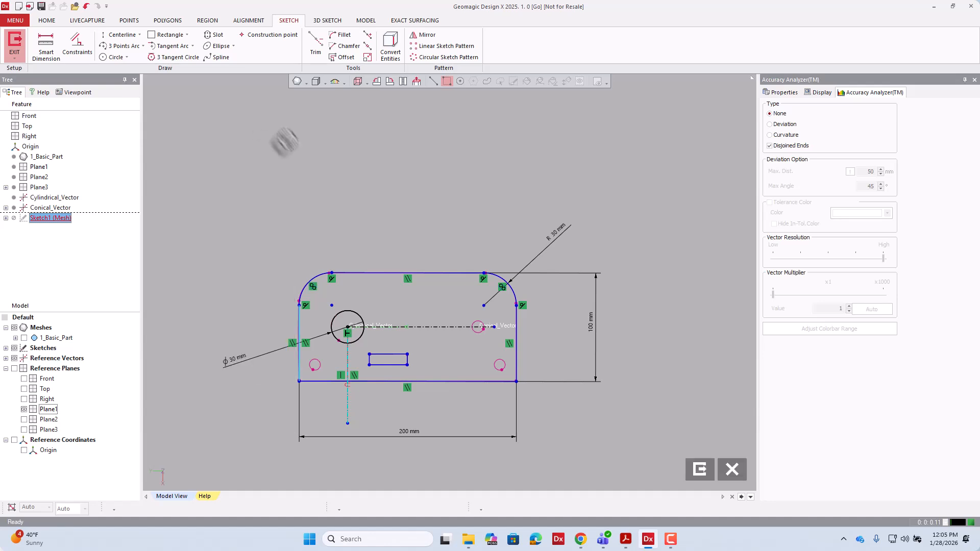
Step: Dimension the horizontal distance between the profile's left edge and the vertical centerline, placing it above the profile
{"action": "left_click", "coordinate": [45, 44]}
{"action": "left_click", "coordinate": [347, 359]}
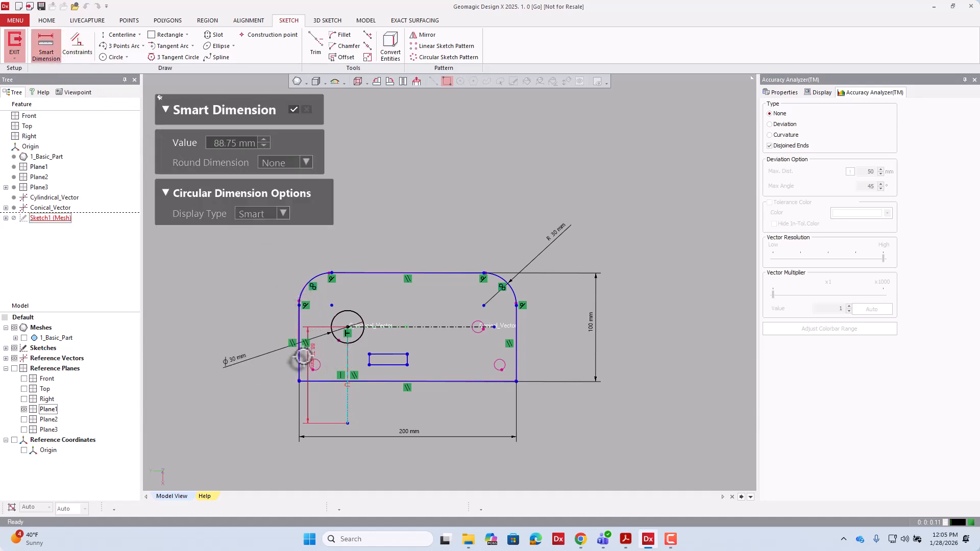
{"action": "left_click", "coordinate": [300, 364]}
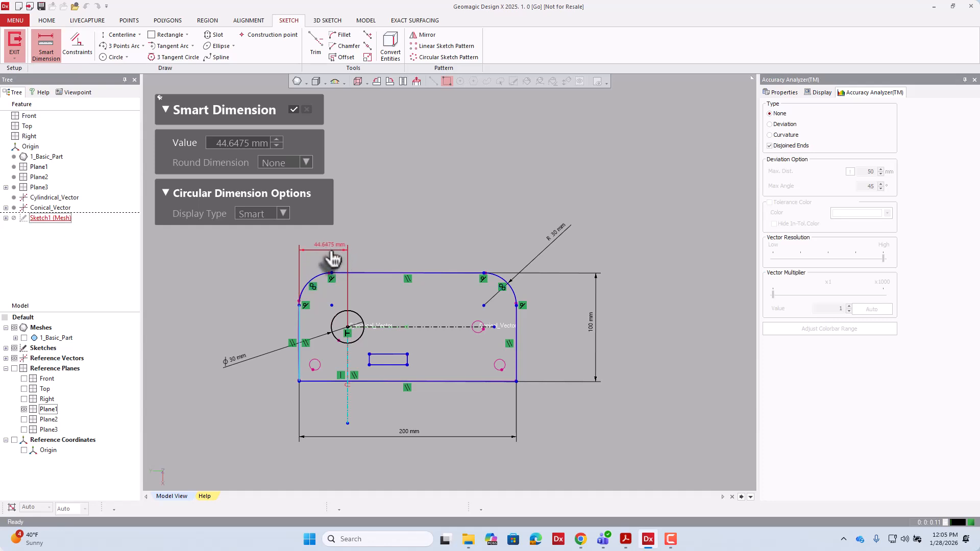
{"action": "left_click", "coordinate": [331, 250]}
{"action": "left_click", "coordinate": [294, 110]}
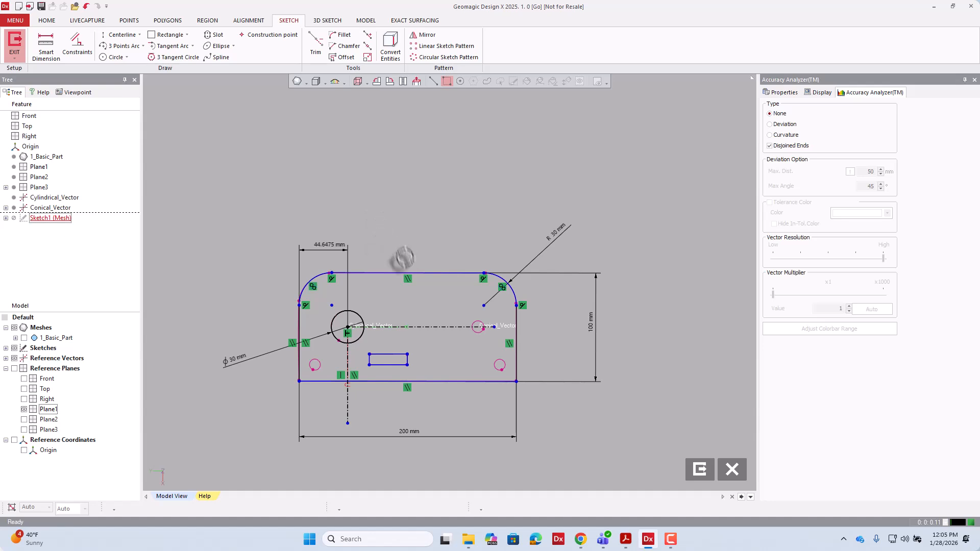
{"action": "mouse_move", "coordinate": [407, 271]}
{"action": "left_mouse_down"}
{"action": "mouse_move", "coordinate": [403, 232]}
{"action": "mouse_move", "coordinate": [414, 307]}
{"action": "mouse_move", "coordinate": [408, 274]}
{"action": "left_mouse_up"}
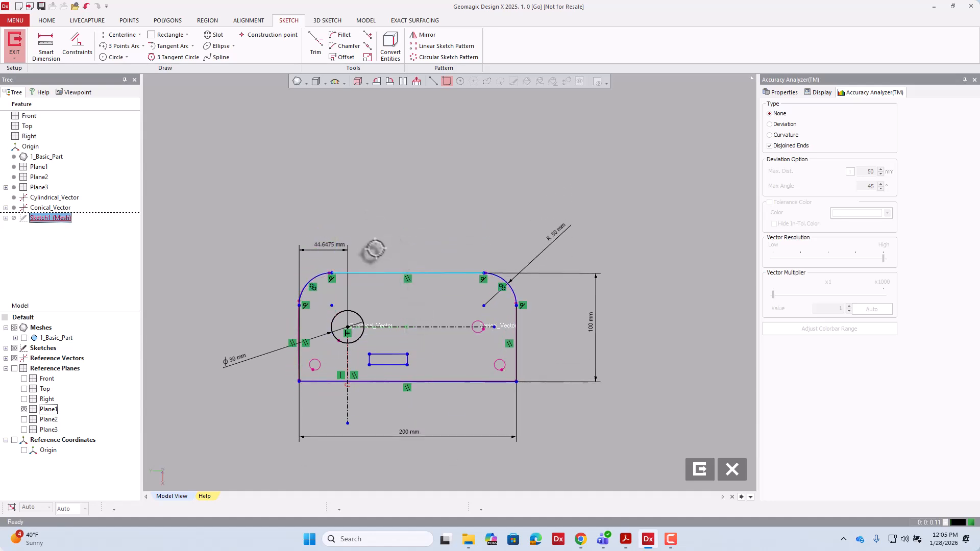
{"action": "left_click", "coordinate": [46, 50]}
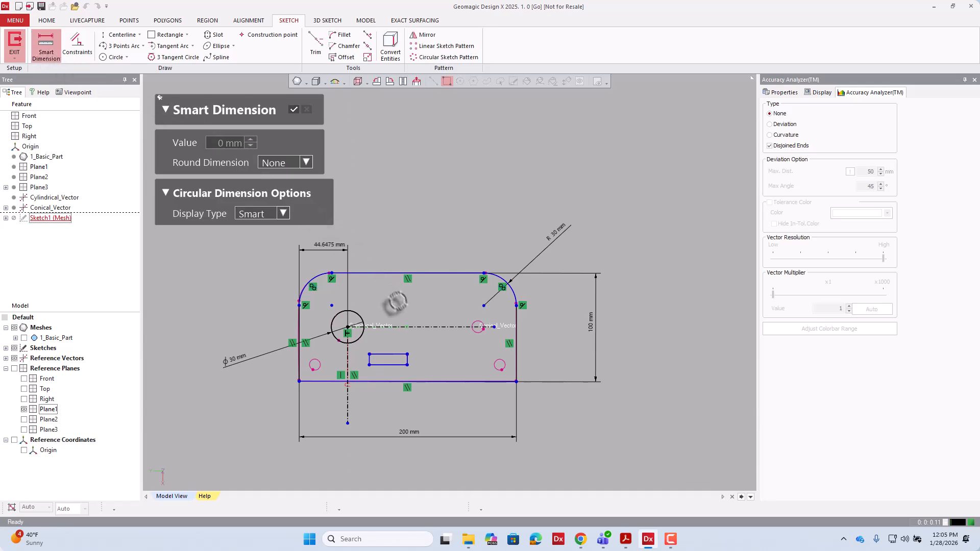
{"action": "left_click", "coordinate": [396, 327]}
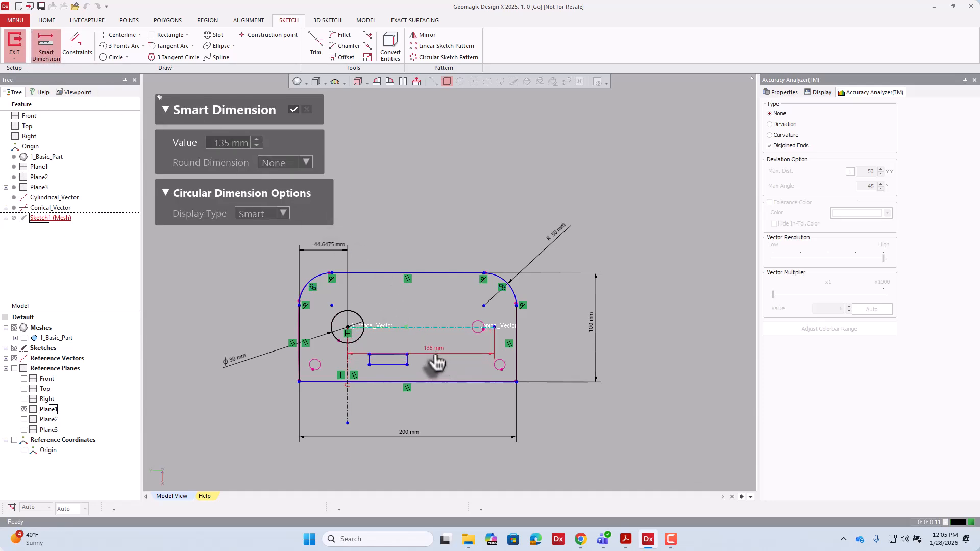
{"action": "key", "text": "Escape"}
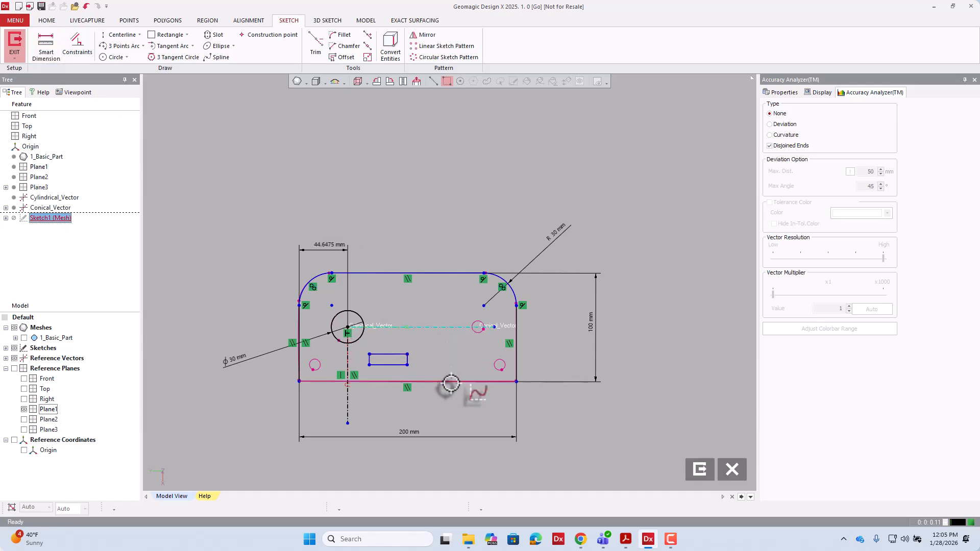
Step: Constrain the horizontal centerline Parallel to the outer profile's bottom edge
{"action": "left_click", "coordinate": [448, 381]}
{"action": "left_click", "coordinate": [201, 343]}
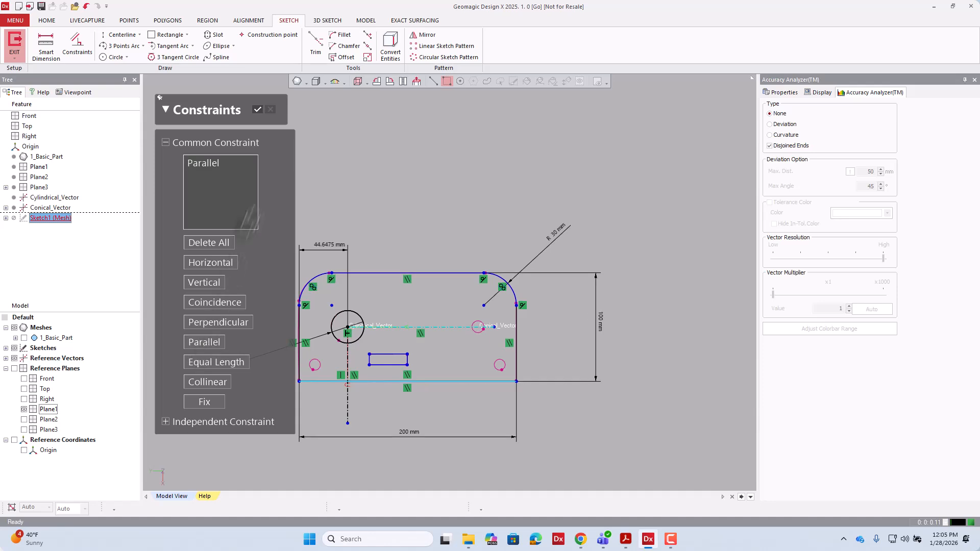
{"action": "left_click", "coordinate": [257, 109]}
Step: Dimension the vertical distance between the horizontal centerline and the profile's bottom edge, placing it outside the 100 mm dimension
{"action": "left_click", "coordinate": [46, 46]}
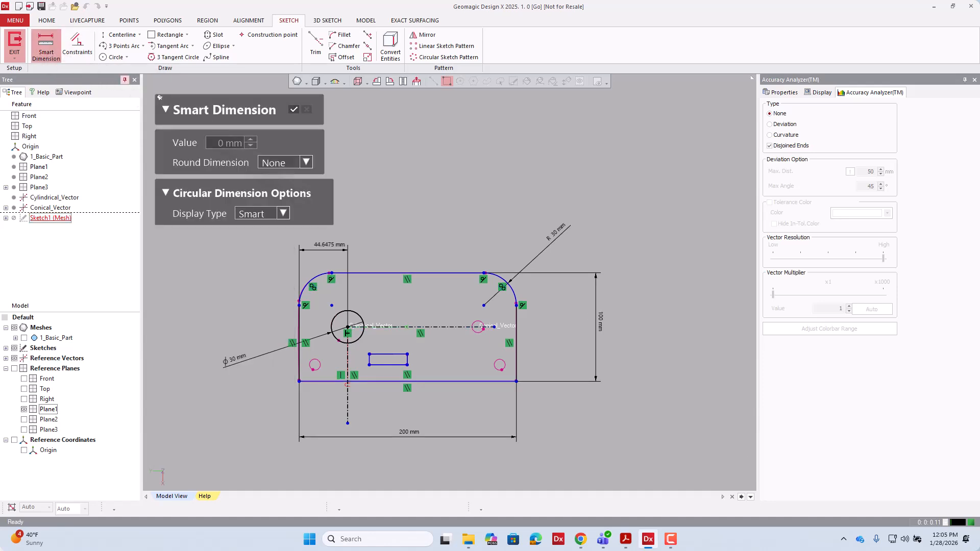
{"action": "left_click", "coordinate": [441, 329]}
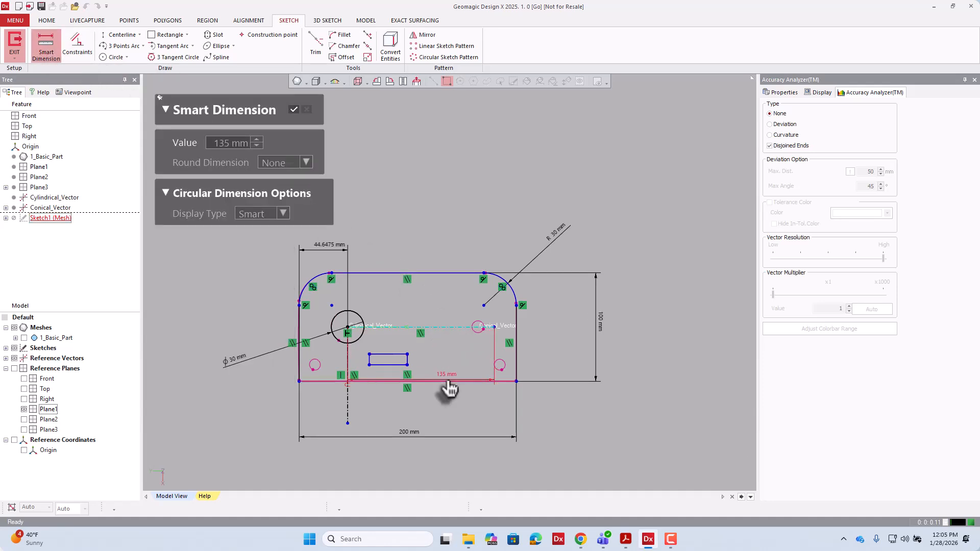
{"action": "left_click", "coordinate": [455, 382]}
{"action": "left_click", "coordinate": [659, 358]}
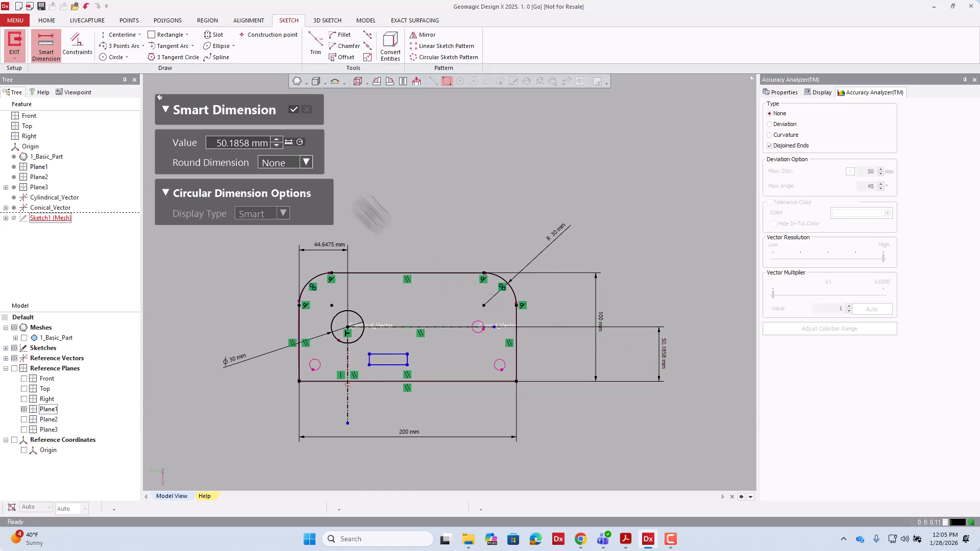
{"action": "left_click", "coordinate": [294, 109]}
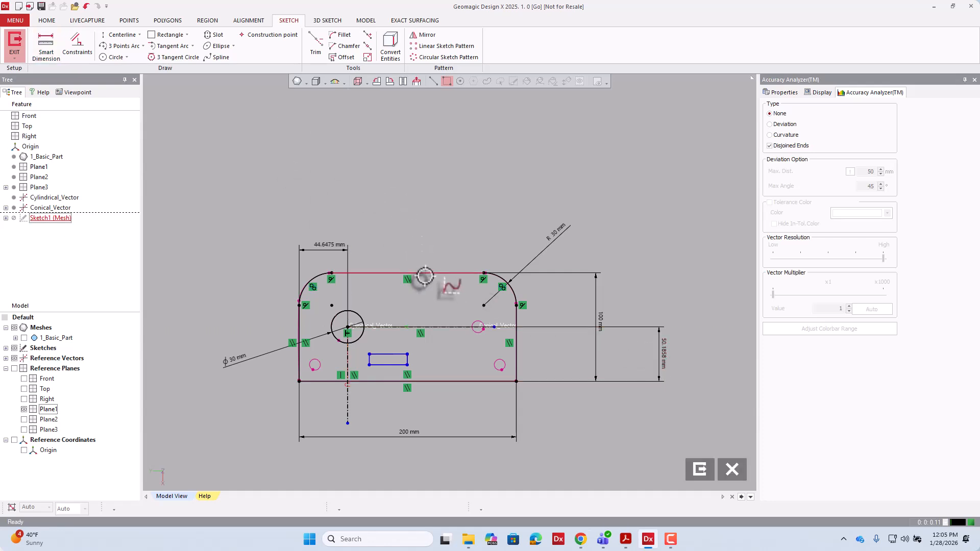
Step: Exit the mesh sketch, then select the finished Sketch1 (Mesh) briefly and clear the selection
{"action": "double_click", "coordinate": [407, 272]}
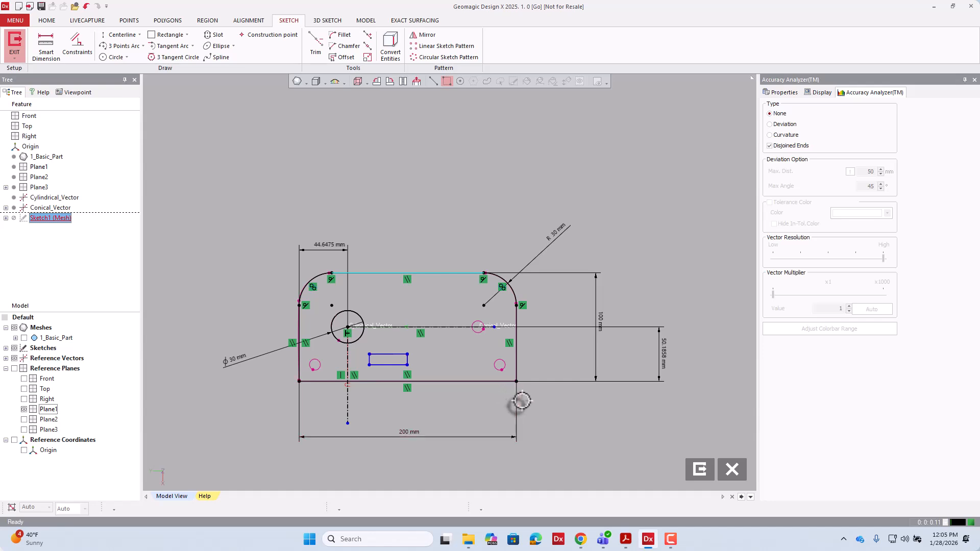
{"action": "left_click", "coordinate": [581, 420]}
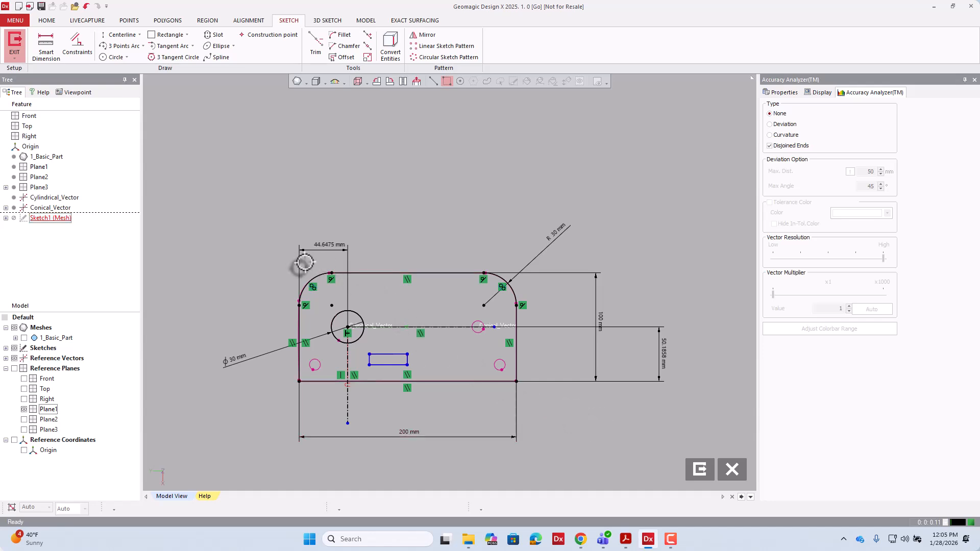
{"action": "left_click", "coordinate": [14, 45]}
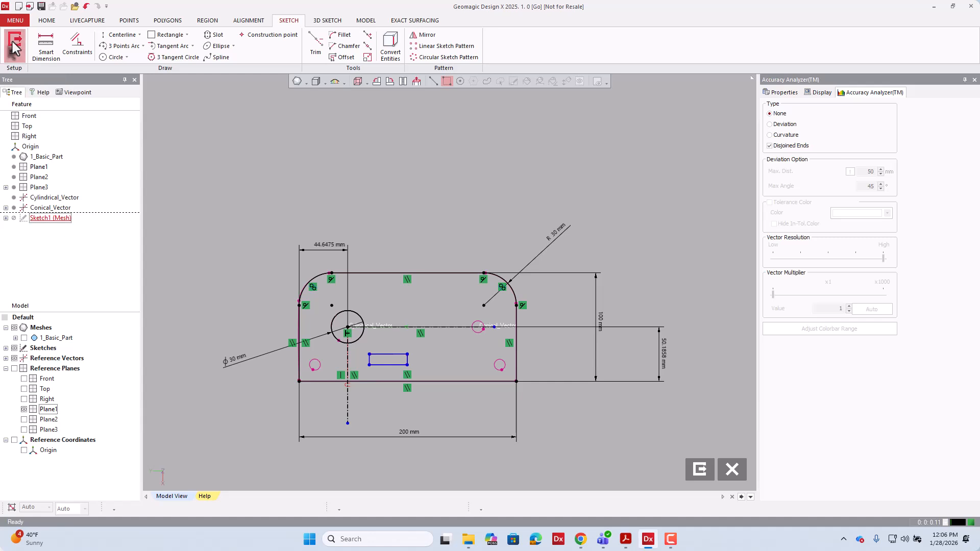
{"action": "left_click", "coordinate": [70, 217]}
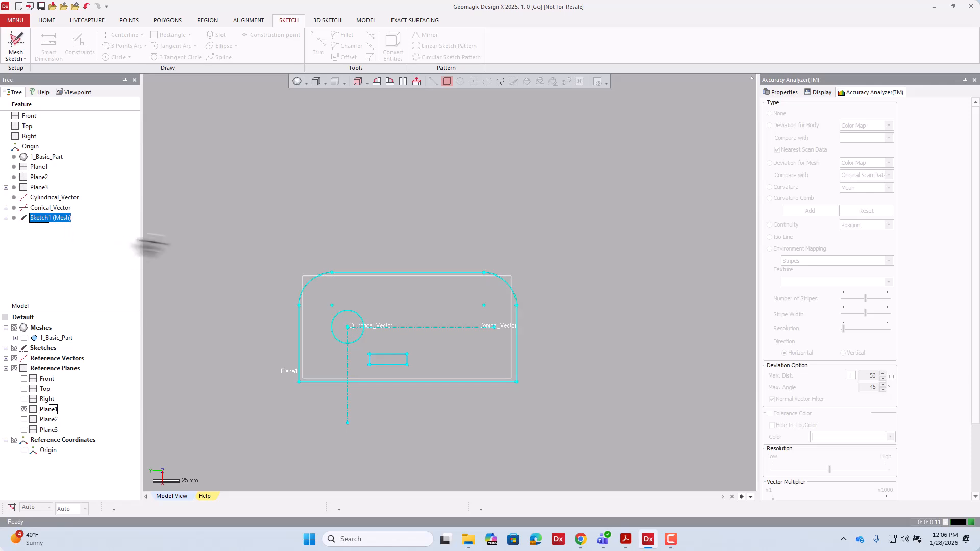
{"action": "left_click", "coordinate": [220, 238]}
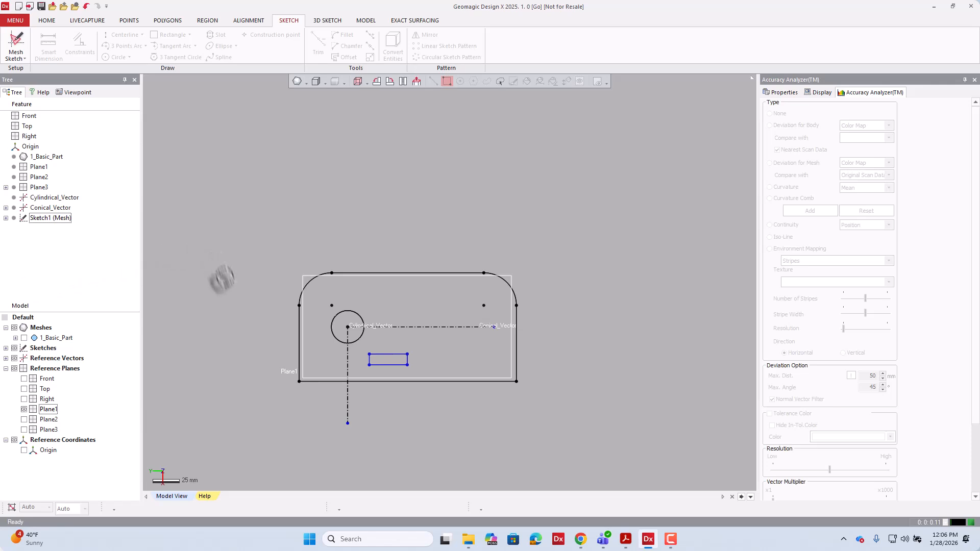
Step: Show the 1_Basic_Part mesh together with the sketch and hide reference planes Plane1, Plane2 and Plane3
{"action": "left_click", "coordinate": [24, 338]}
{"action": "mouse_move", "coordinate": [400, 426]}
{"action": "right_mouse_down"}
{"action": "mouse_move", "coordinate": [403, 258]}
{"action": "mouse_move", "coordinate": [394, 299]}
{"action": "mouse_move", "coordinate": [383, 398]}
{"action": "mouse_move", "coordinate": [459, 153]}
{"action": "mouse_move", "coordinate": [375, 222]}
{"action": "right_mouse_up"}
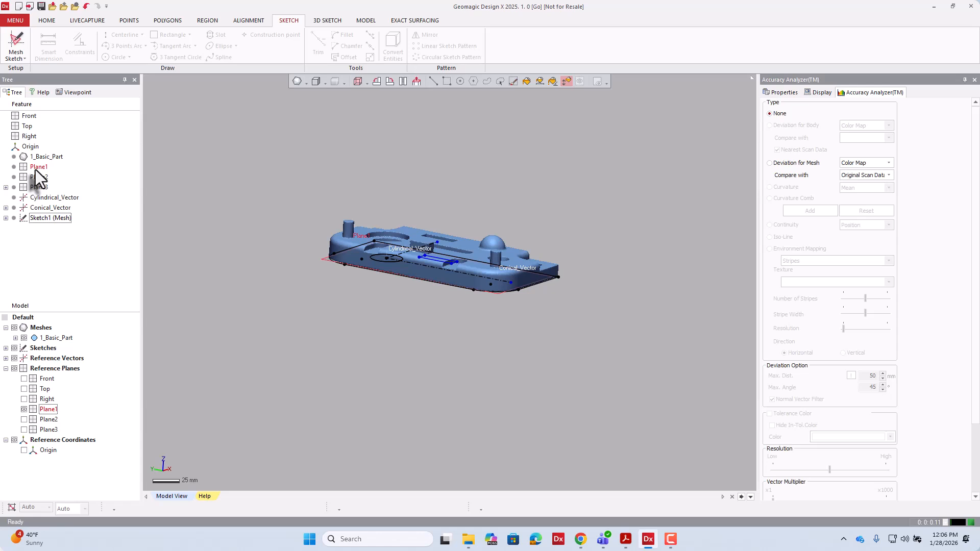
{"action": "left_click", "coordinate": [25, 419]}
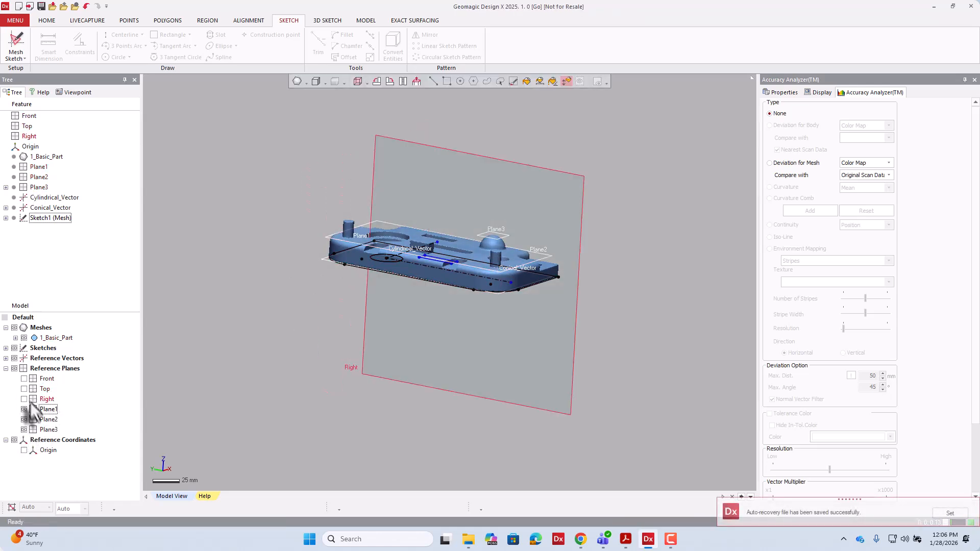
{"action": "left_click", "coordinate": [24, 410]}
{"action": "left_click", "coordinate": [24, 420]}
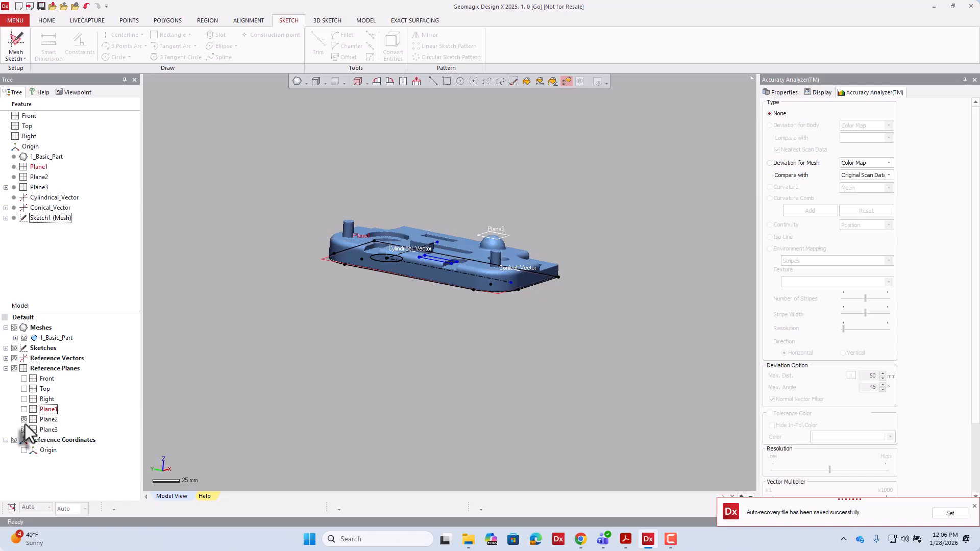
{"action": "left_click", "coordinate": [24, 430]}
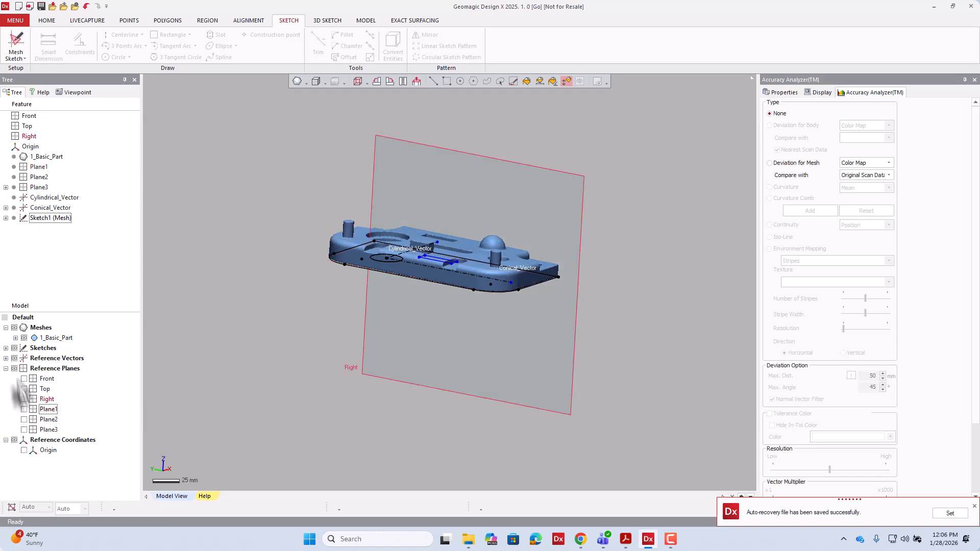
Step: Expand the reference vectors and examine where Cylindrical_Vector and Conical_Vector sit on the mesh part
{"action": "left_click", "coordinate": [5, 358]}
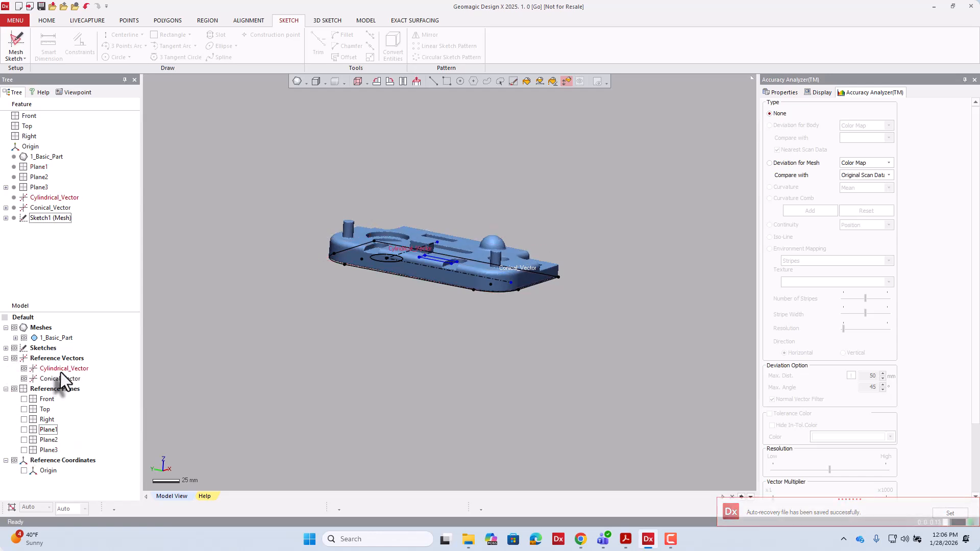
{"action": "left_click", "coordinate": [61, 369]}
{"action": "scroll", "coordinate": [378, 260], "scroll_direction": "up", "scroll_amount": 6}
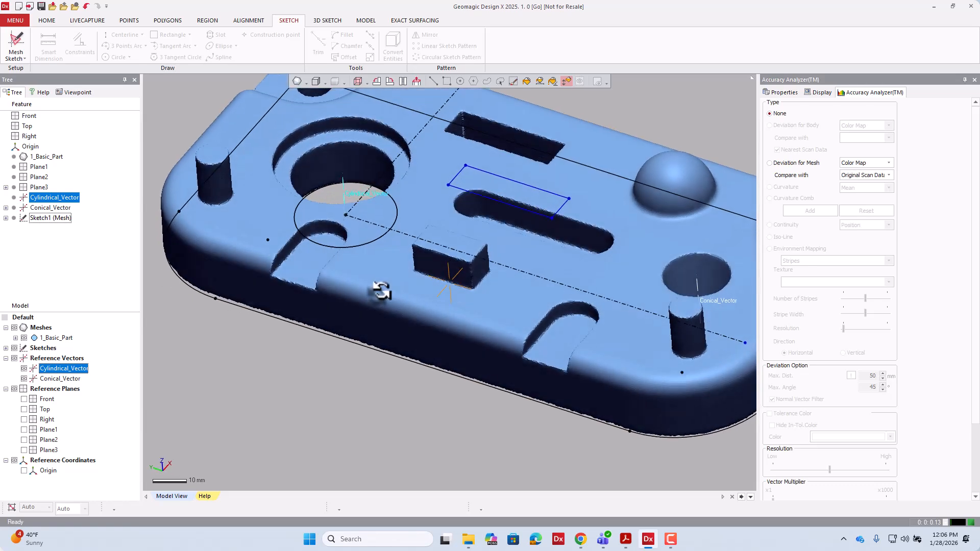
{"action": "scroll", "coordinate": [399, 269], "scroll_direction": "down", "scroll_amount": 5}
{"action": "right_click_drag", "start_coordinate": [431, 246], "coordinate": [429, 312]}
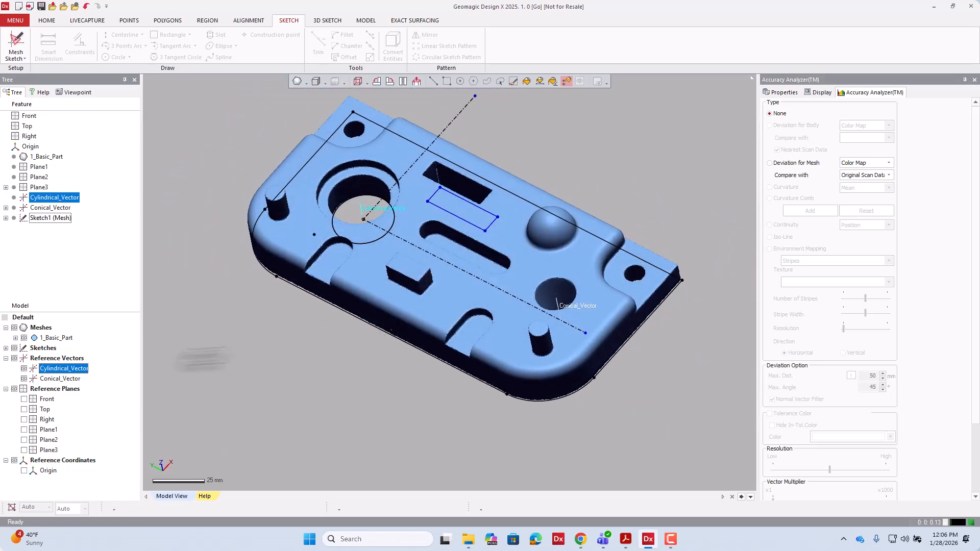
{"action": "left_click", "coordinate": [57, 382]}
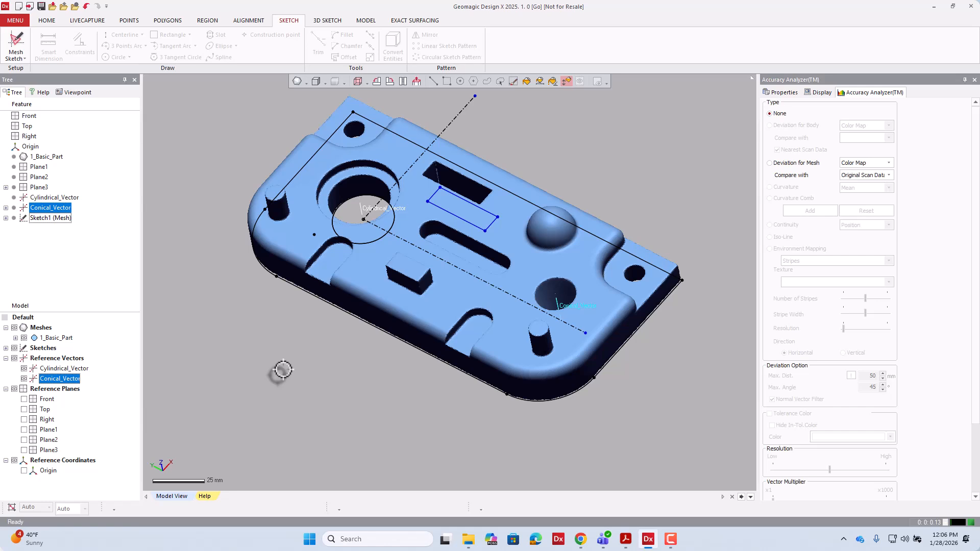
{"action": "right_click_drag", "start_coordinate": [392, 394], "coordinate": [443, 302]}
Step: Reopen Sketch1 (Mesh) to review its geometry over the mesh, and exit the sketch without changes
{"action": "left_click", "coordinate": [64, 219]}
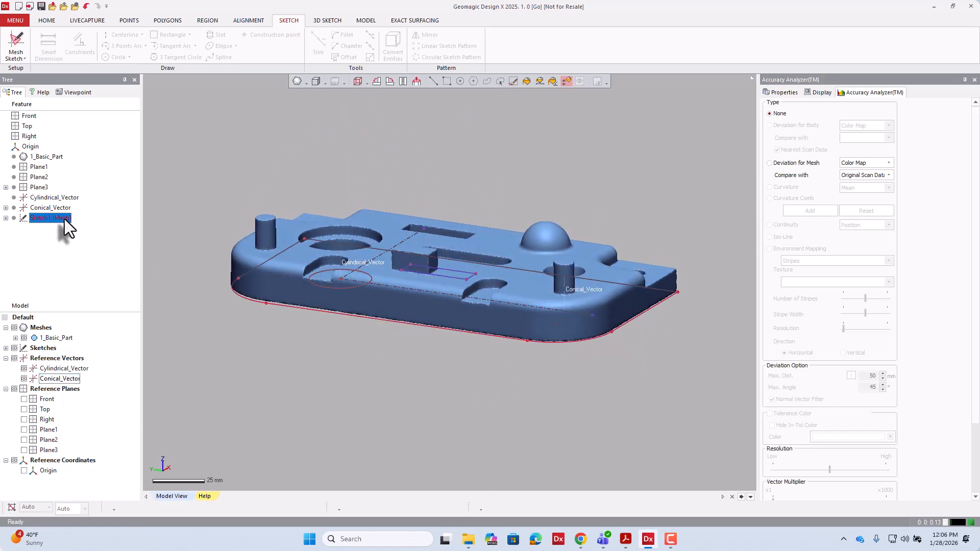
{"action": "double_click", "coordinate": [65, 219]}
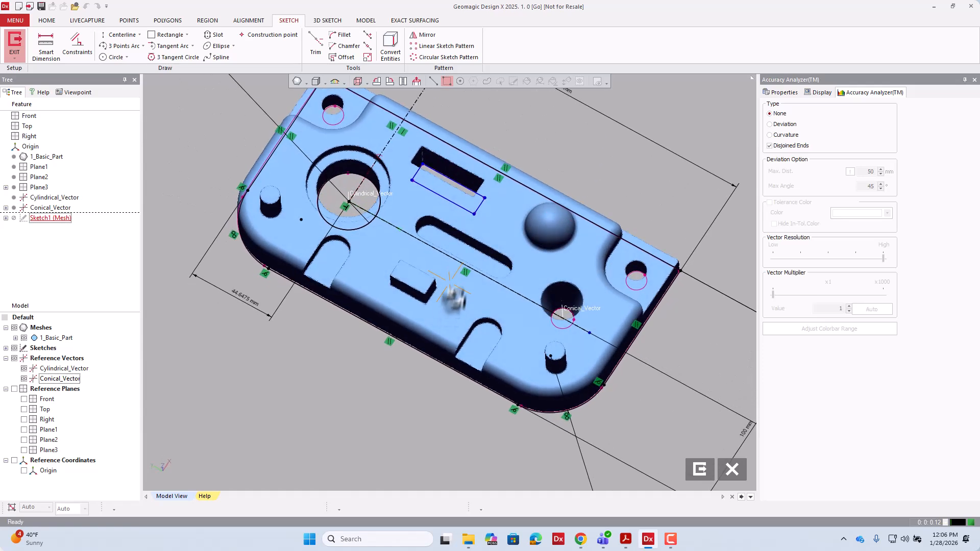
{"action": "left_click", "coordinate": [700, 465]}
{"action": "mouse_move", "coordinate": [422, 376]}
{"action": "right_mouse_down"}
{"action": "mouse_move", "coordinate": [444, 315]}
{"action": "mouse_move", "coordinate": [417, 367]}
{"action": "right_mouse_up"}
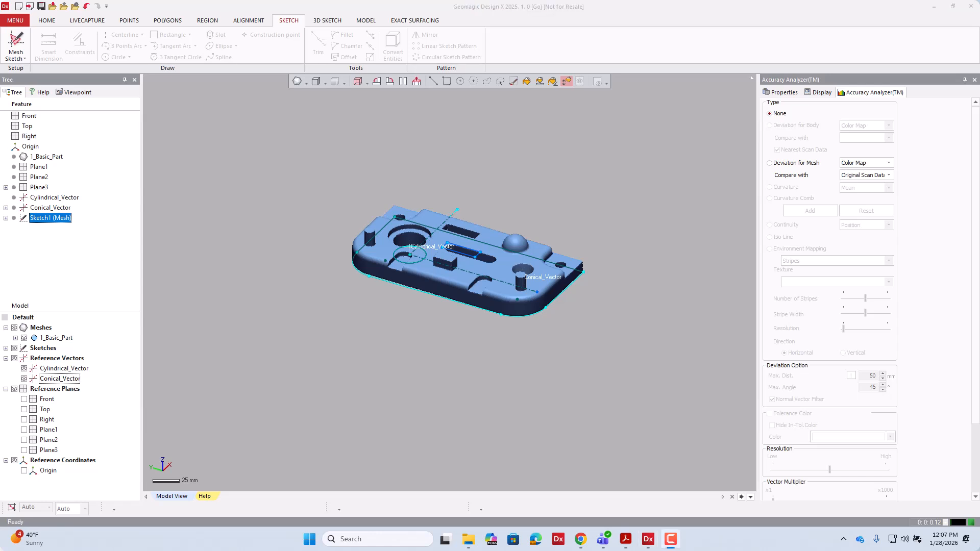
Step: Clear the sketch selection and toggle the mesh off and on again to compare the sketch with the part
{"action": "left_click", "coordinate": [121, 267]}
{"action": "mouse_move", "coordinate": [454, 331]}
{"action": "right_mouse_down"}
{"action": "mouse_move", "coordinate": [485, 305]}
{"action": "mouse_move", "coordinate": [474, 318]}
{"action": "right_mouse_up"}
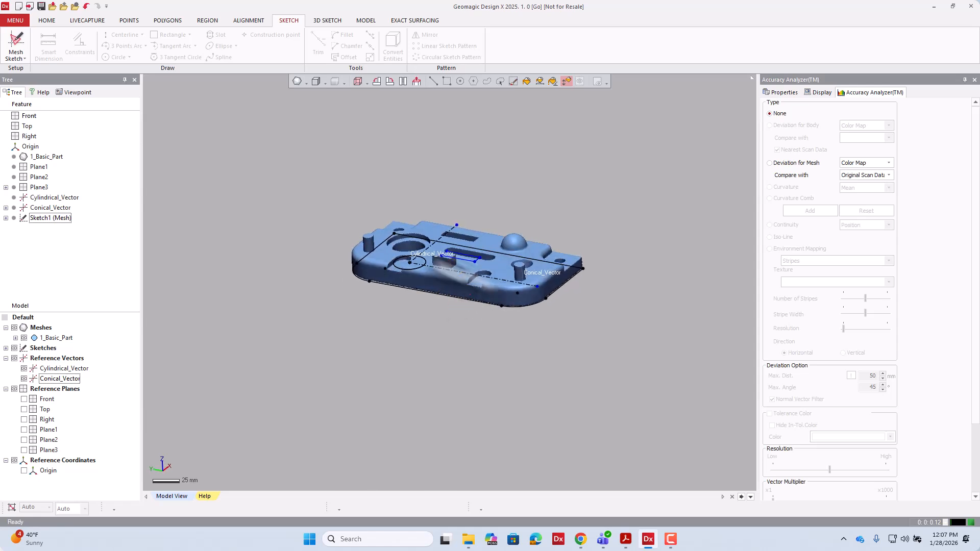
{"action": "left_click", "coordinate": [14, 327]}
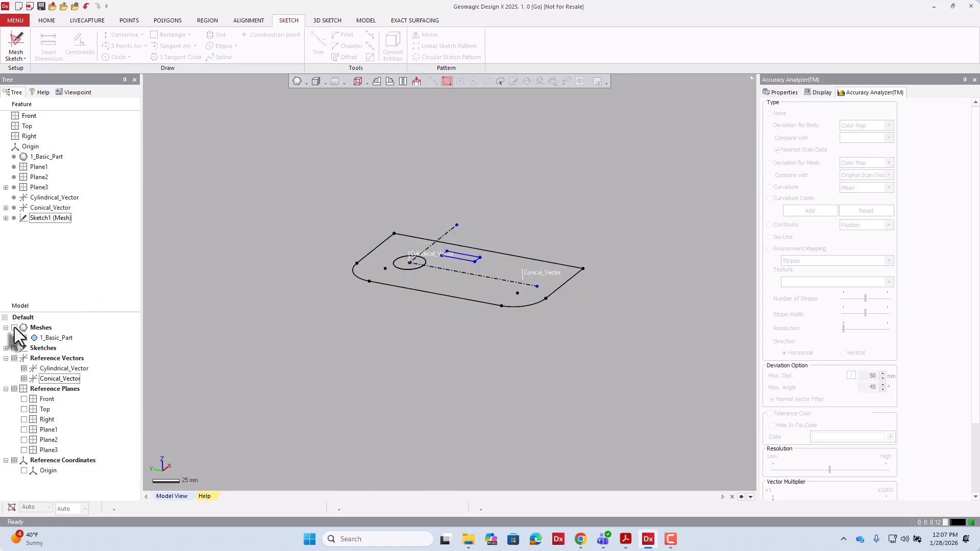
{"action": "left_click", "coordinate": [14, 327]}
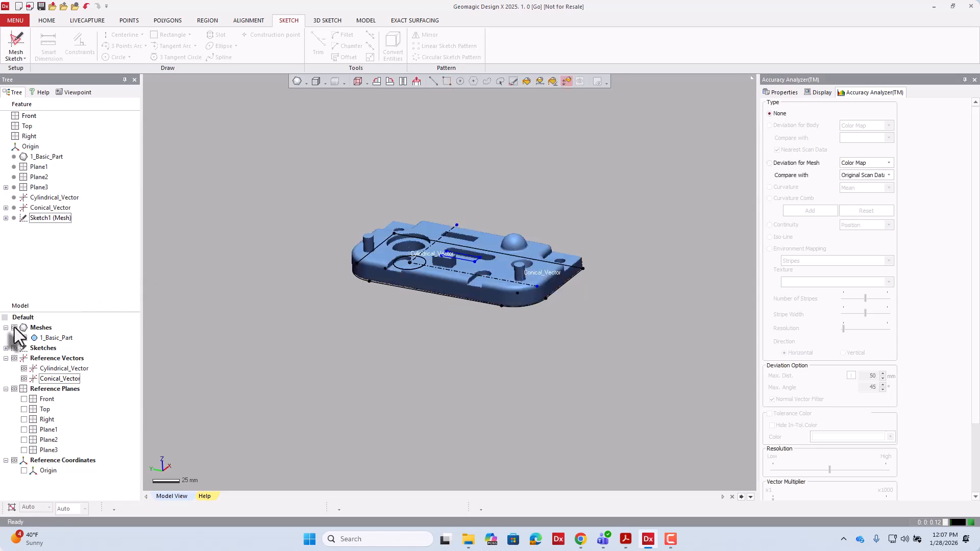
Step: Extrude the Sketch1 (Mesh) profile upward as a solid with the Blind method and a 20 mm length, matching the mesh plate's thickness
{"action": "left_click", "coordinate": [366, 21]}
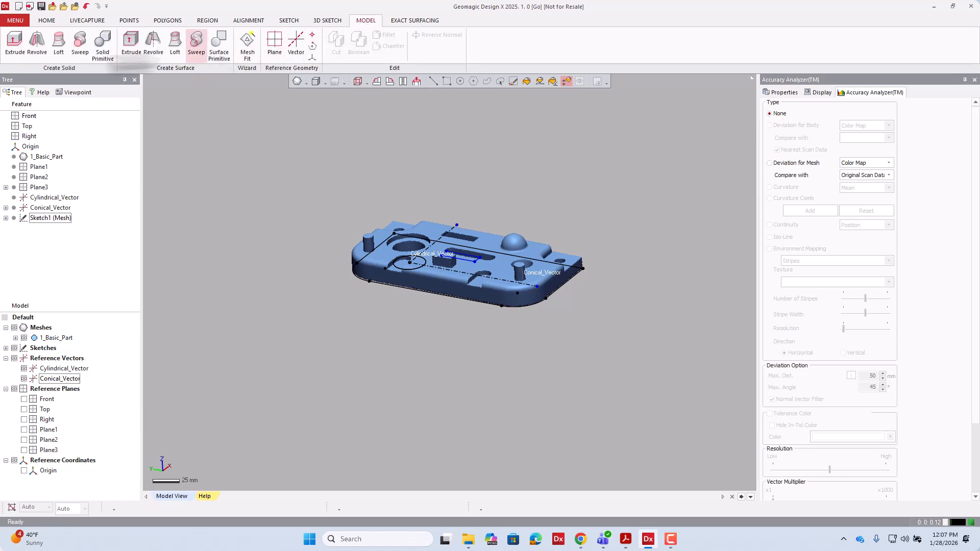
{"action": "left_click", "coordinate": [14, 51]}
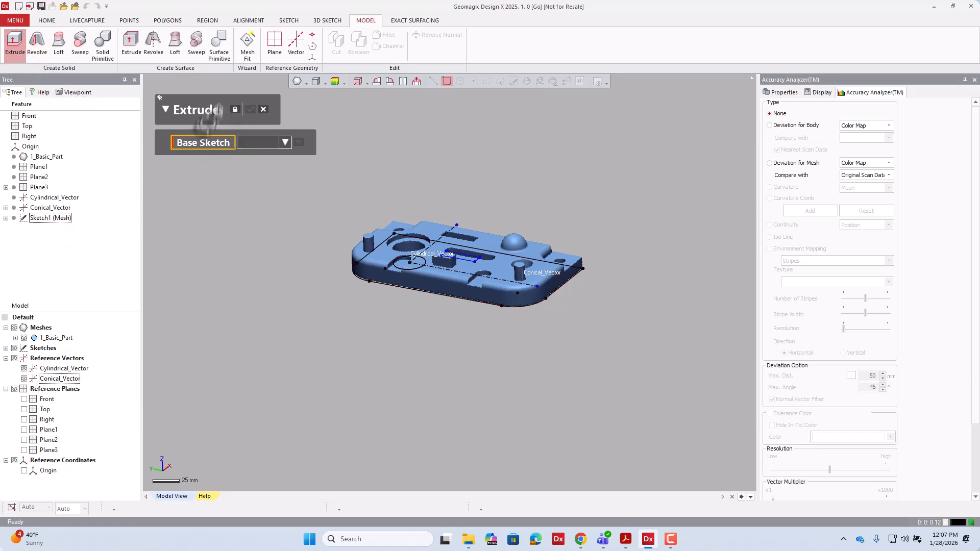
{"action": "left_click", "coordinate": [70, 219]}
{"action": "mouse_move", "coordinate": [454, 385]}
{"action": "right_mouse_down"}
{"action": "mouse_move", "coordinate": [476, 351]}
{"action": "mouse_move", "coordinate": [566, 324]}
{"action": "mouse_move", "coordinate": [487, 360]}
{"action": "right_mouse_up"}
{"action": "left_click_drag", "start_coordinate": [456, 360], "coordinate": [462, 259]}
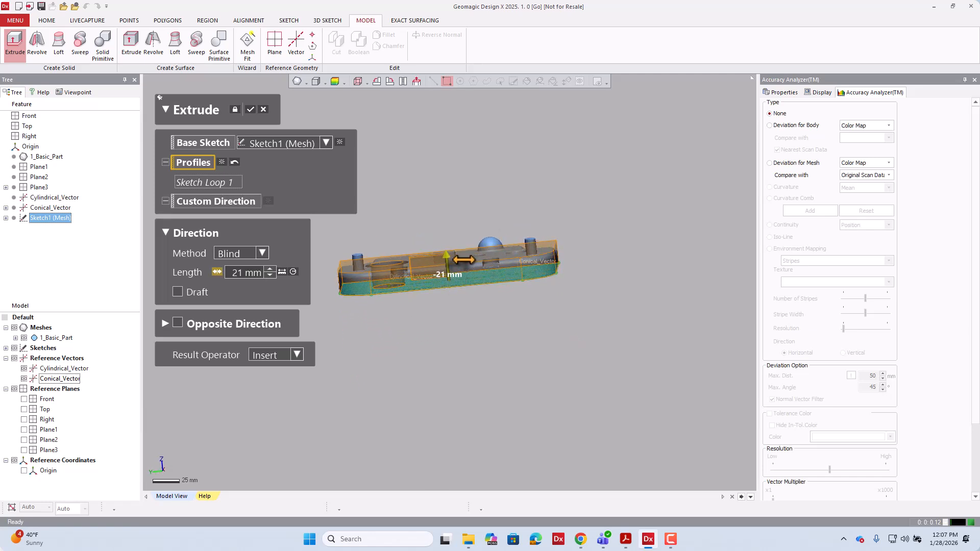
{"action": "mouse_move", "coordinate": [443, 256]}
{"action": "right_mouse_down"}
{"action": "mouse_move", "coordinate": [434, 243]}
{"action": "mouse_move", "coordinate": [440, 258]}
{"action": "right_mouse_up"}
{"action": "scroll", "coordinate": [444, 257], "scroll_direction": "up", "scroll_amount": 3}
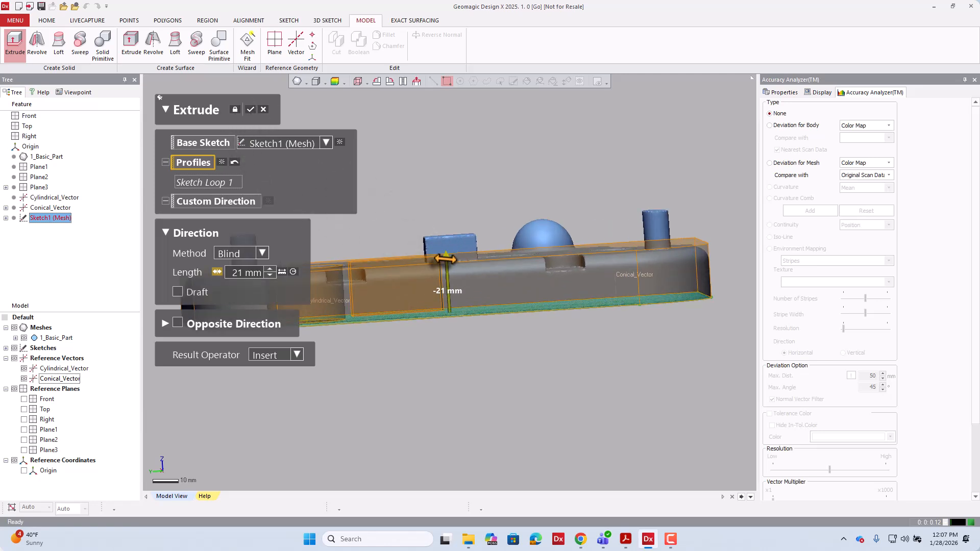
{"action": "left_click_drag", "start_coordinate": [445, 258], "coordinate": [494, 261]}
{"action": "right_click_drag", "start_coordinate": [494, 262], "coordinate": [350, 162]}
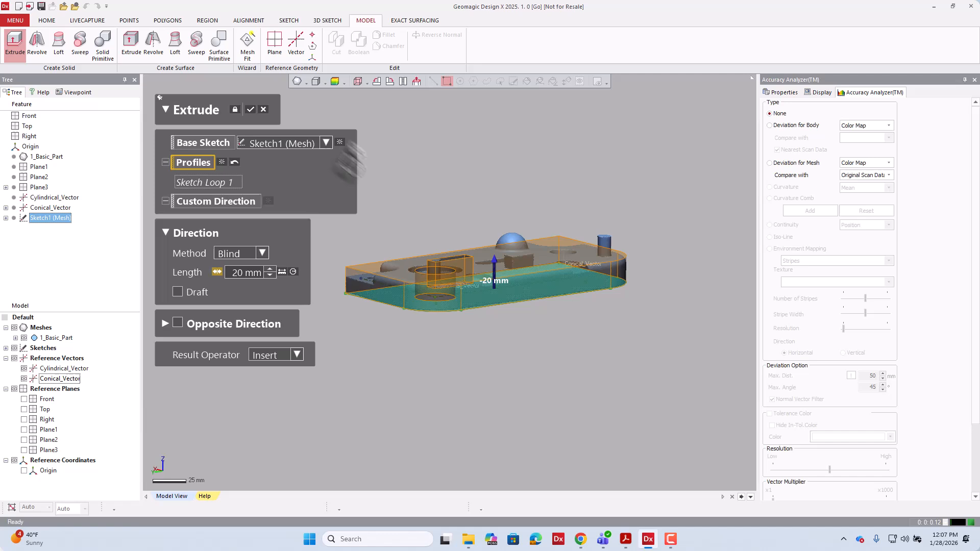
{"action": "left_click", "coordinate": [250, 109]}
{"action": "right_click_drag", "start_coordinate": [475, 193], "coordinate": [466, 221]}
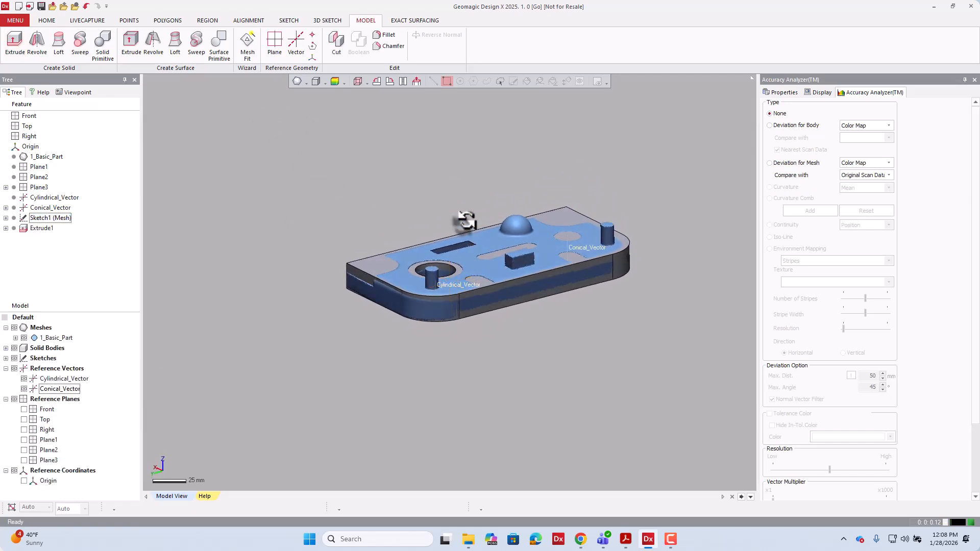